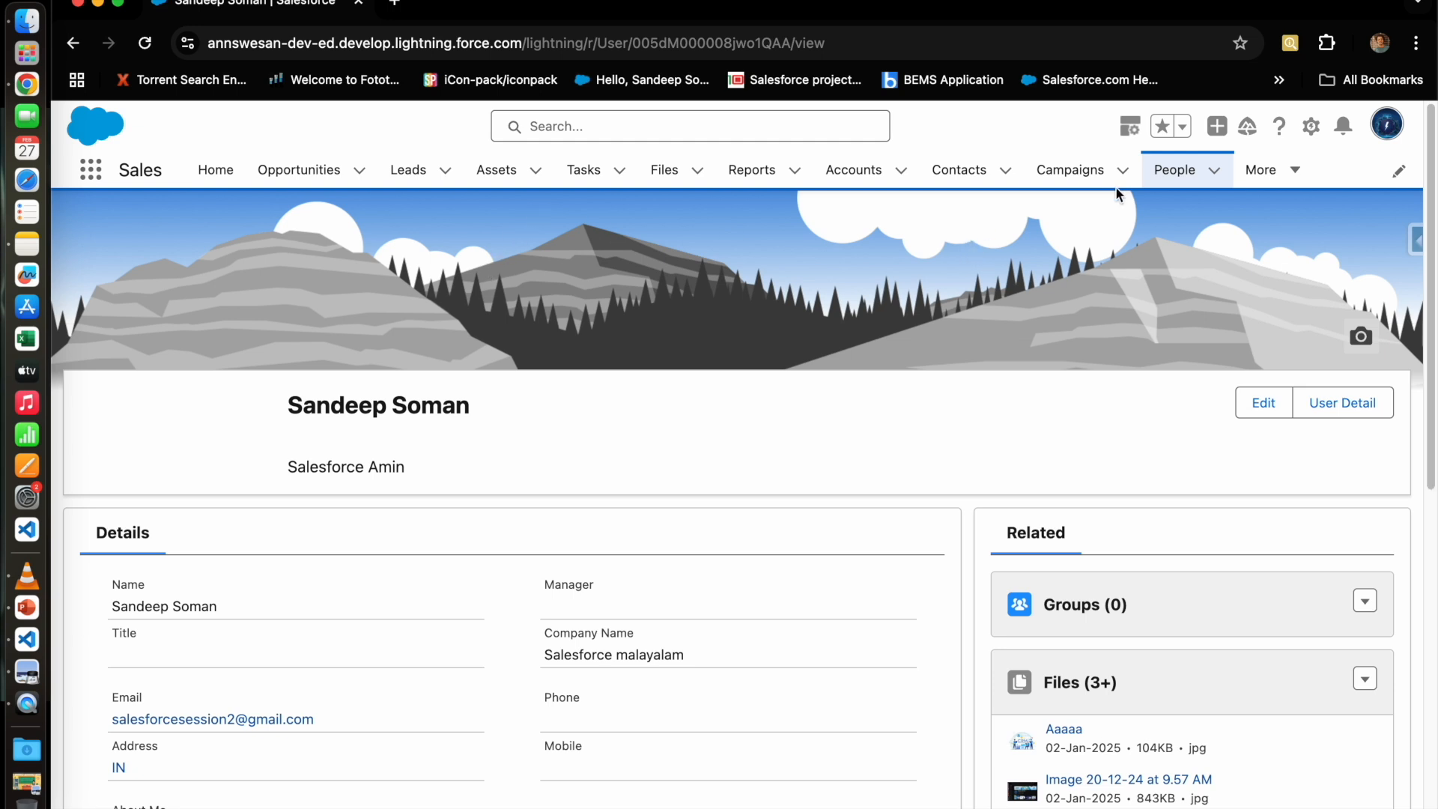
# Step: Find Accounts with the App Launcher search 'accoun' and open a blank New Account form to inspect it
pyautogui.click(1281, 170)
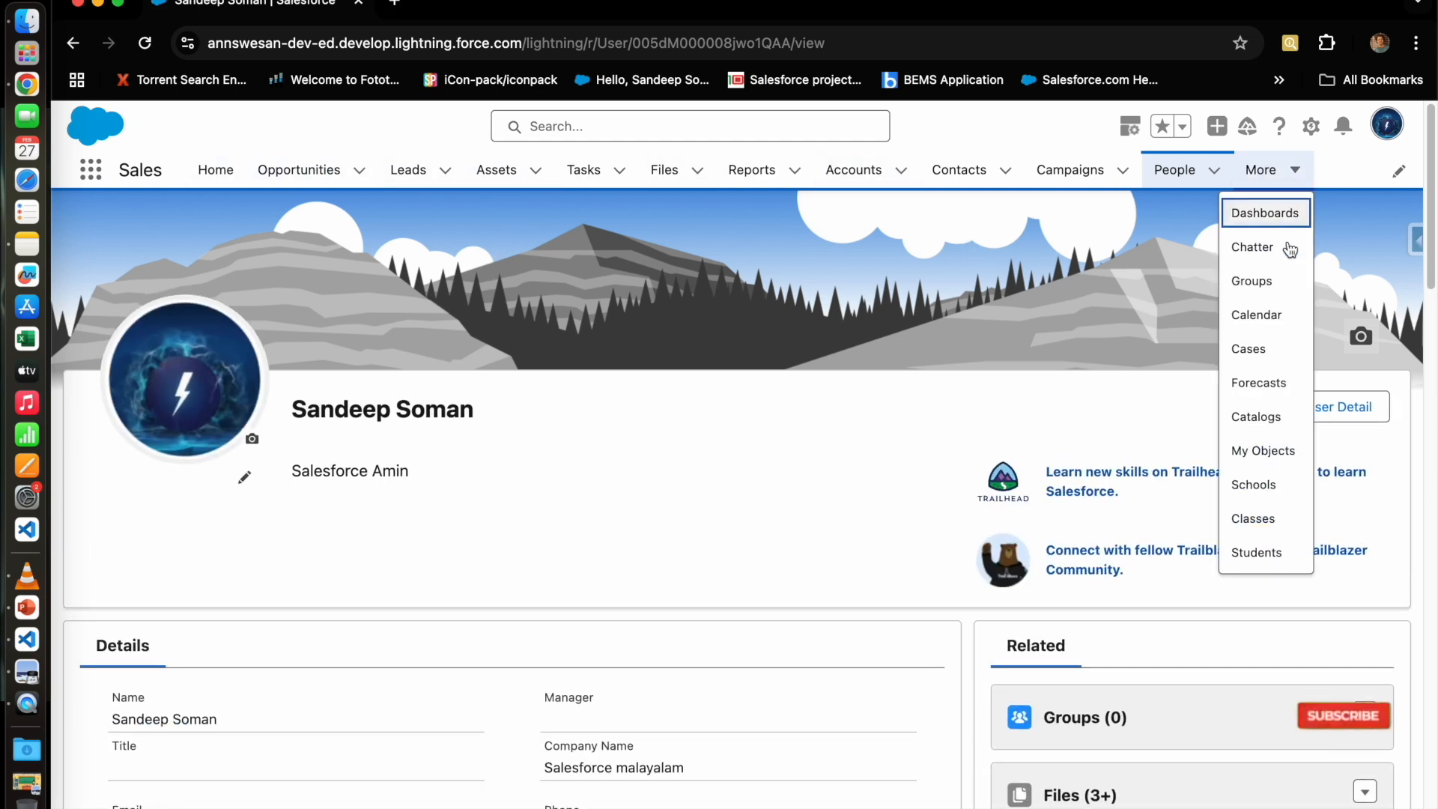
pyautogui.click(96, 175)
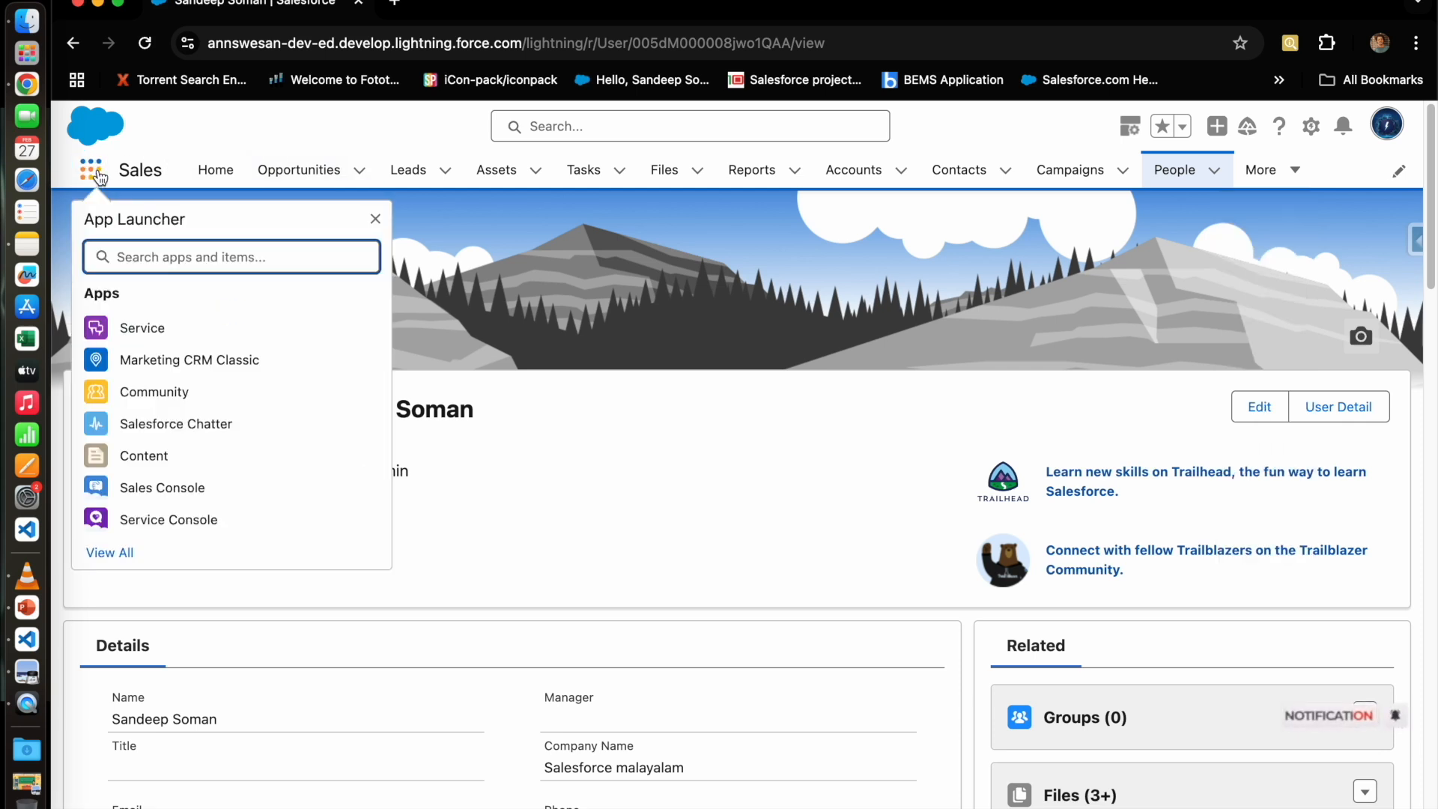
pyautogui.write('accoun')
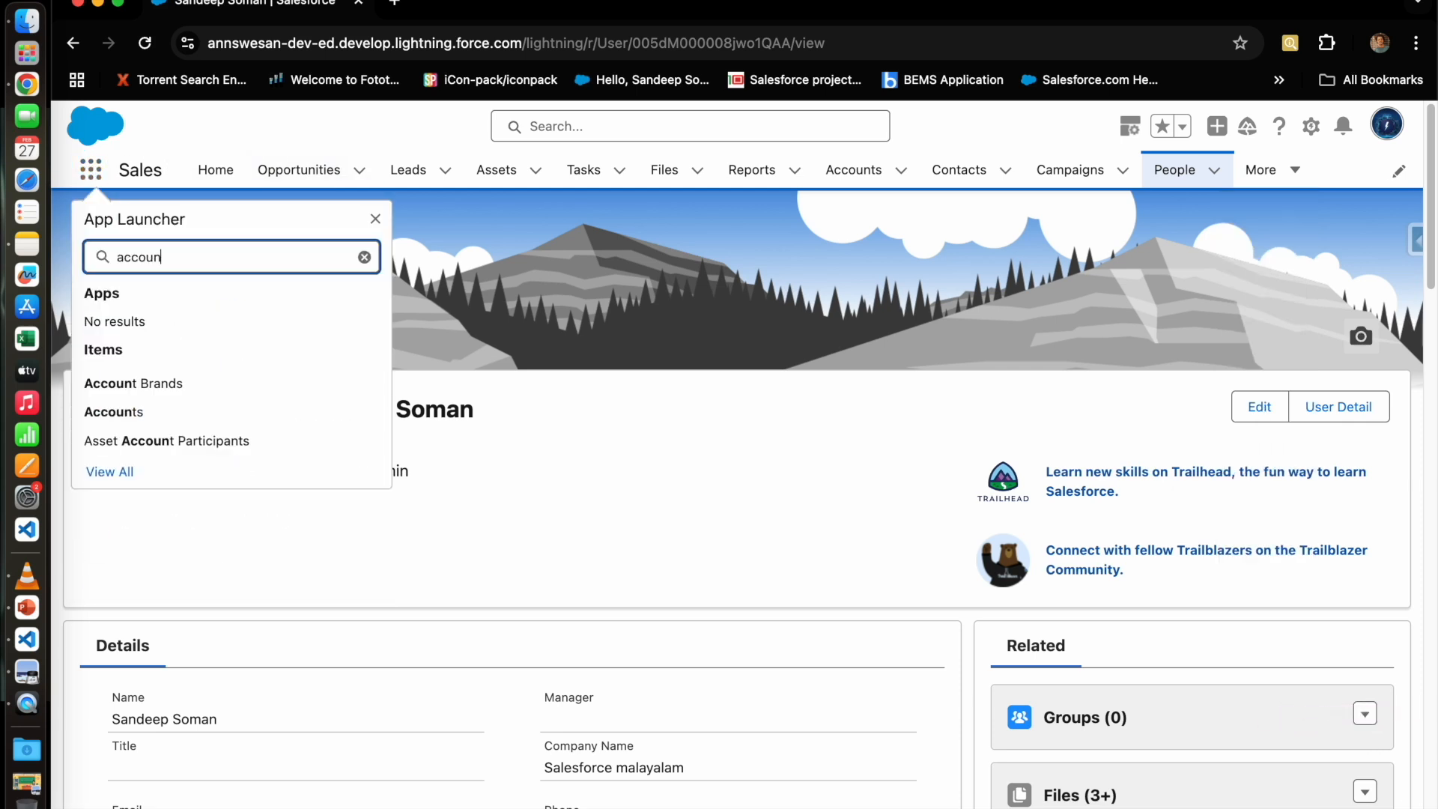
pyautogui.click(100, 411)
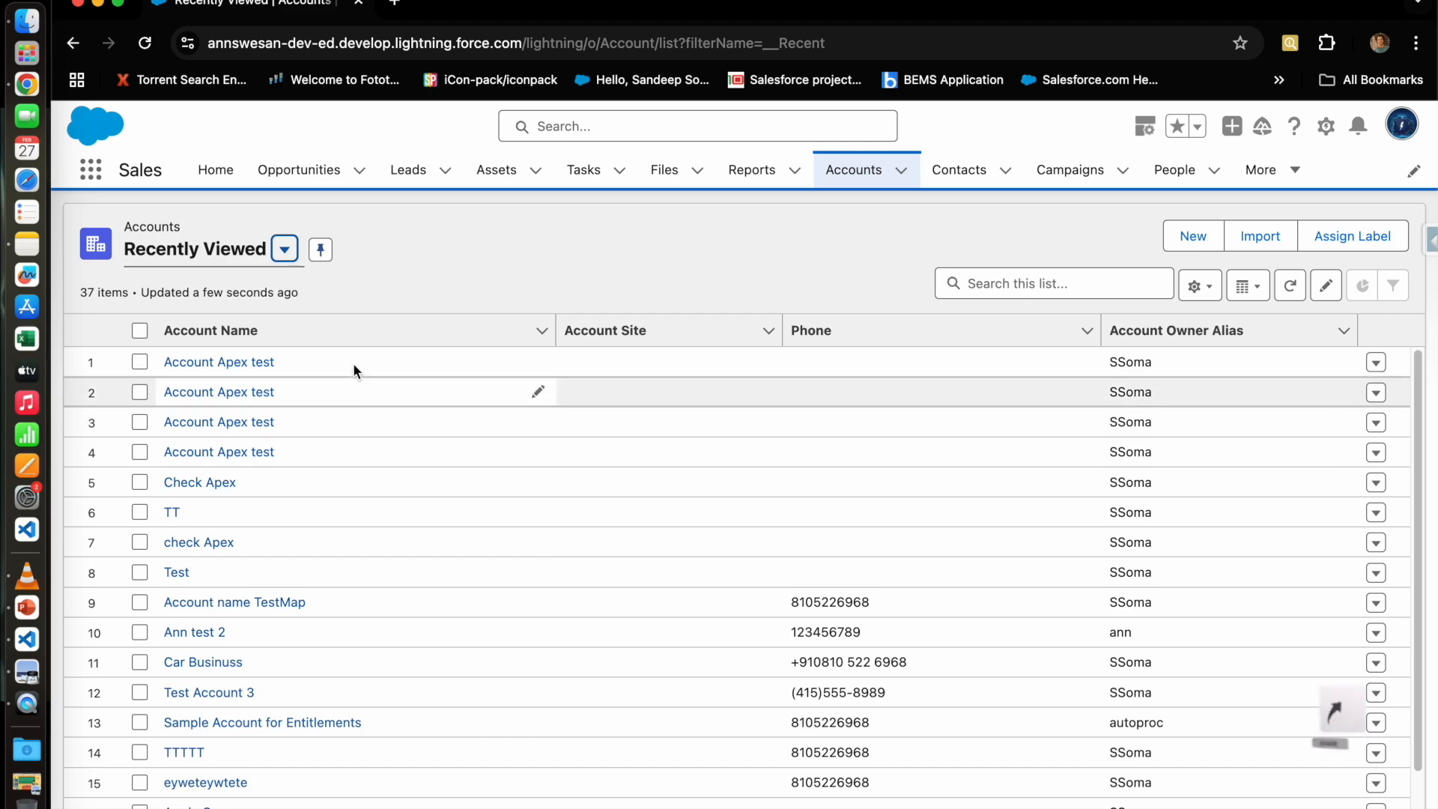
pyautogui.click(1193, 236)
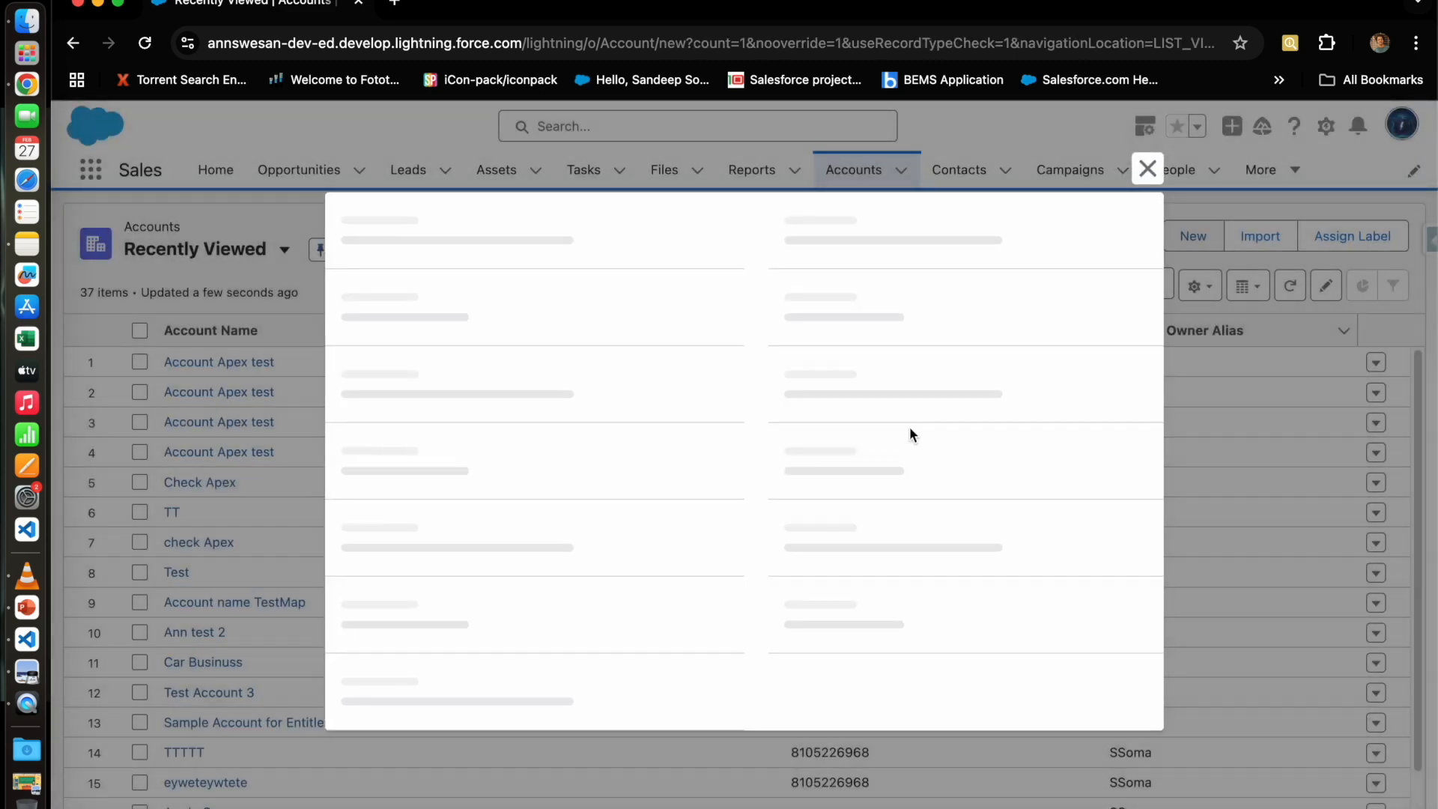
pyautogui.scroll(-10, 825, 605)
pyautogui.scroll(10, 788, 487)
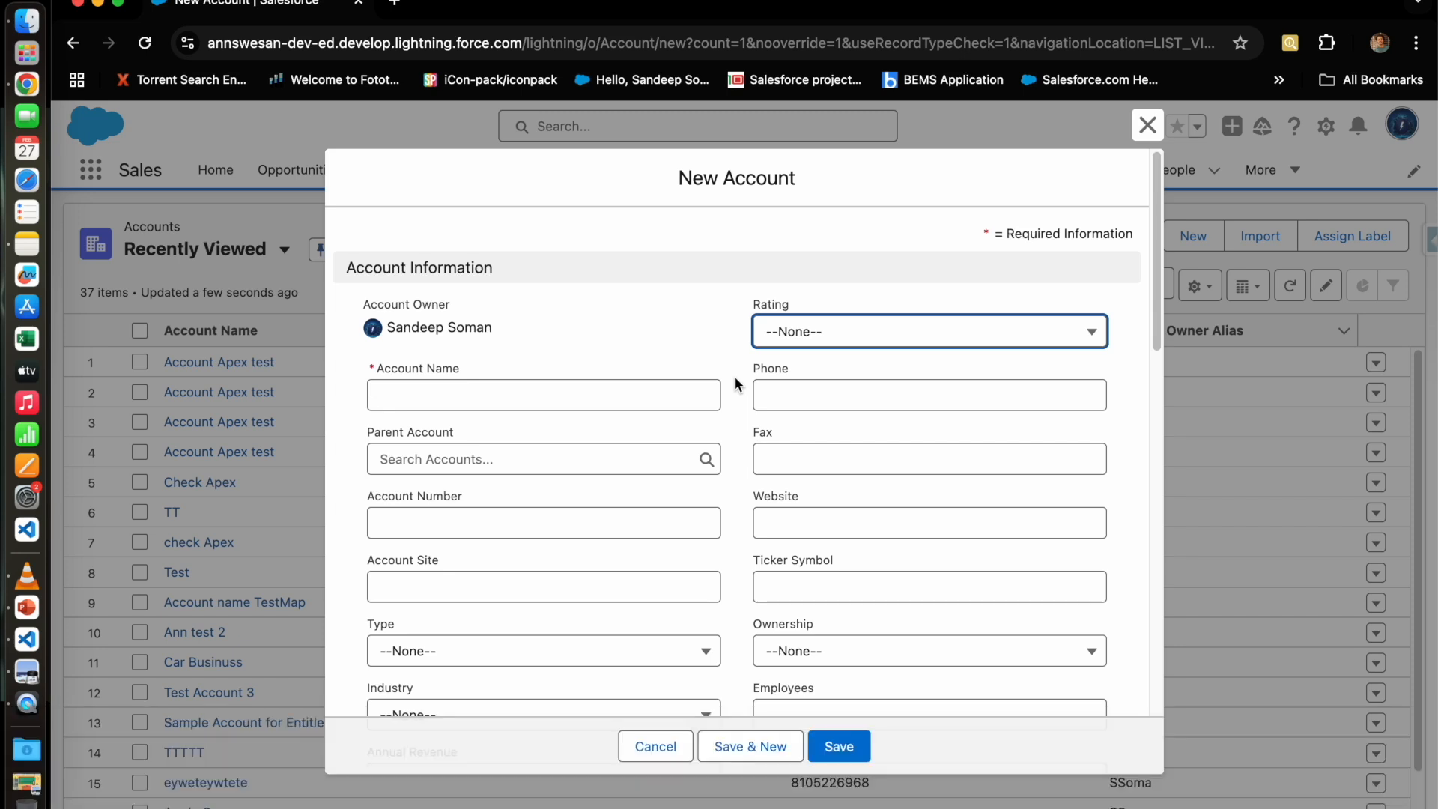
# Step: Close the unsaved New Account form and open the Account object in Setup's Object Manager
pyautogui.click(1149, 127)
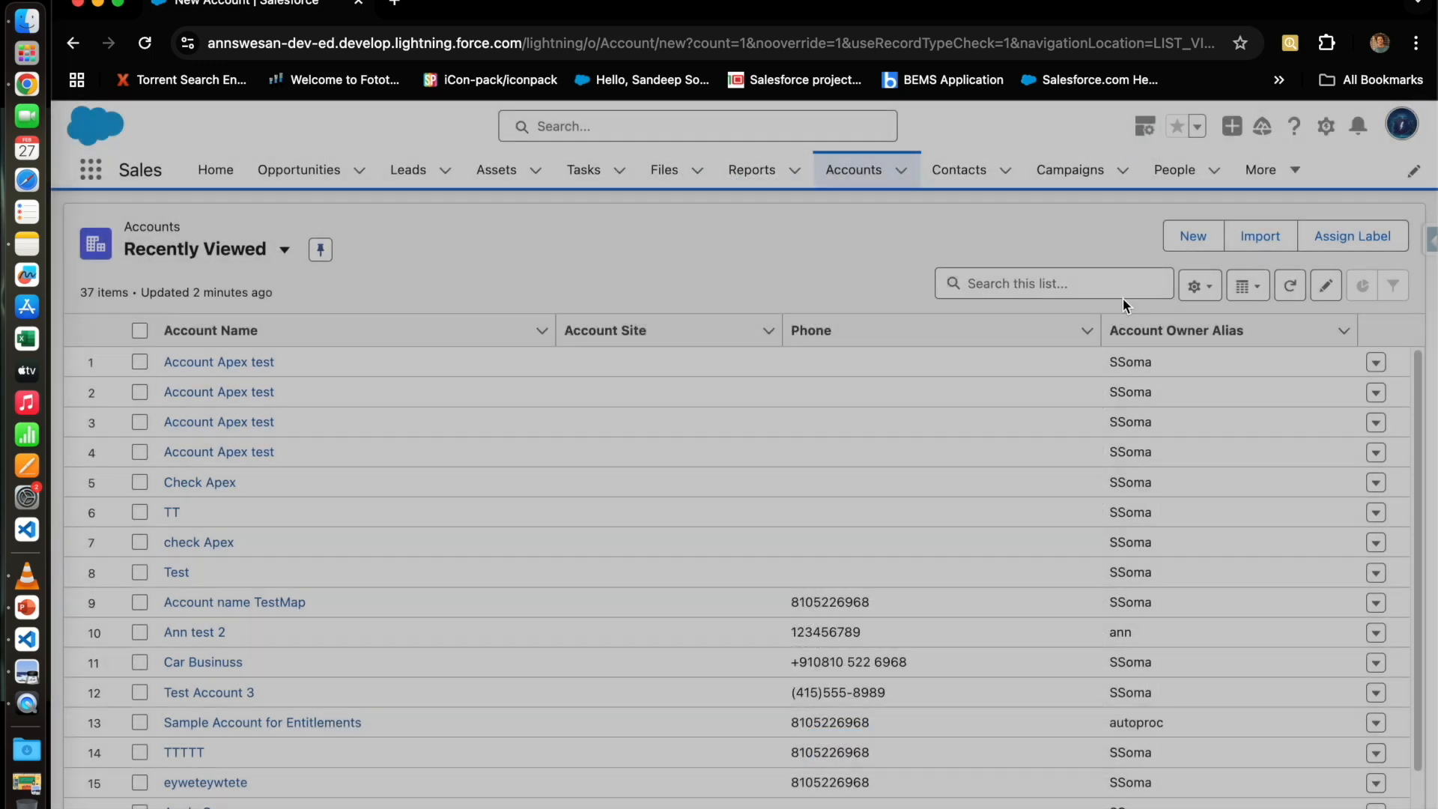
pyautogui.click(1325, 126)
pyautogui.click(1284, 204)
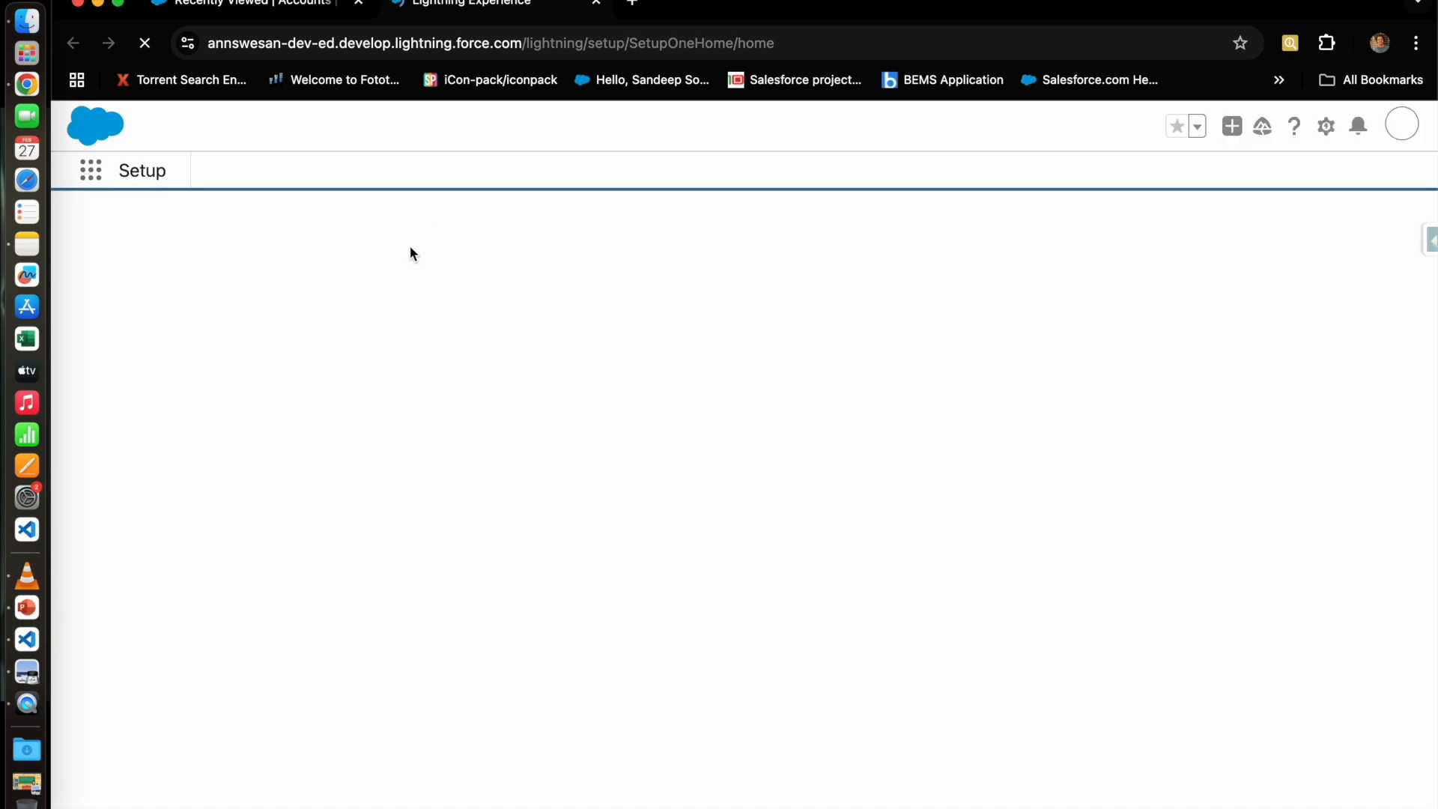
pyautogui.click(318, 176)
pyautogui.click(99, 362)
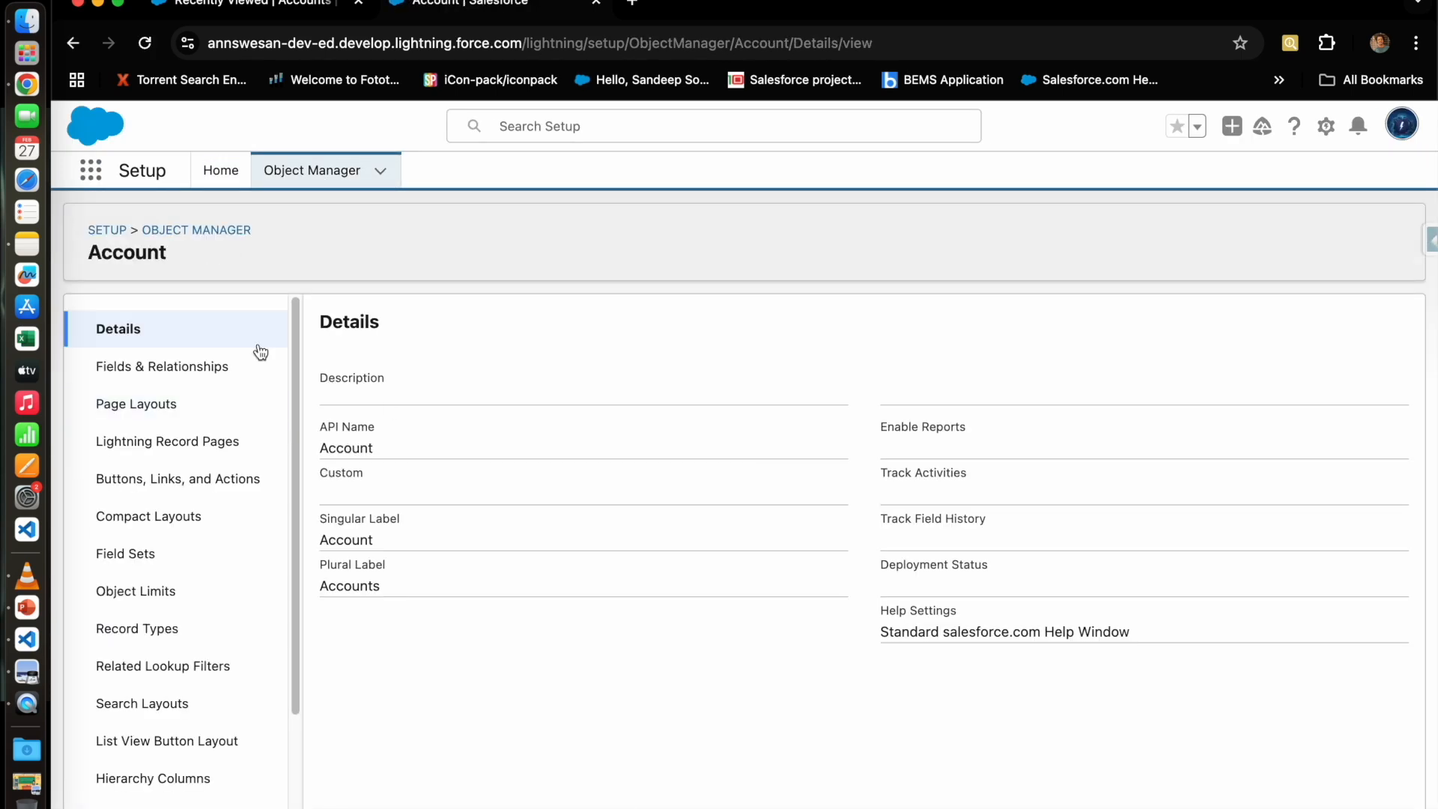
pyautogui.click(278, 12)
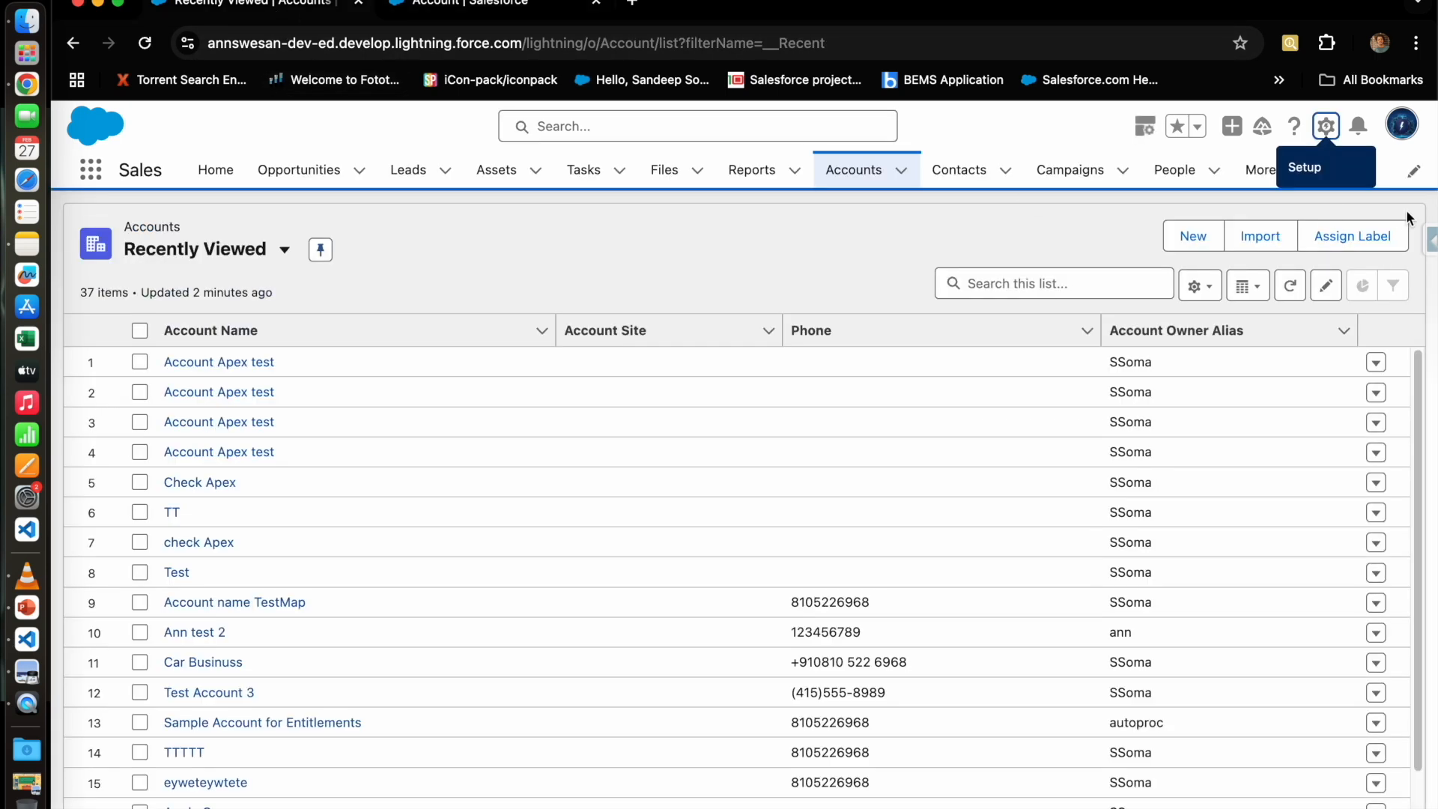
# Step: Go to the Account object's Record Types, dismiss the Field Service promotion, and start a new record type
pyautogui.click(1326, 128)
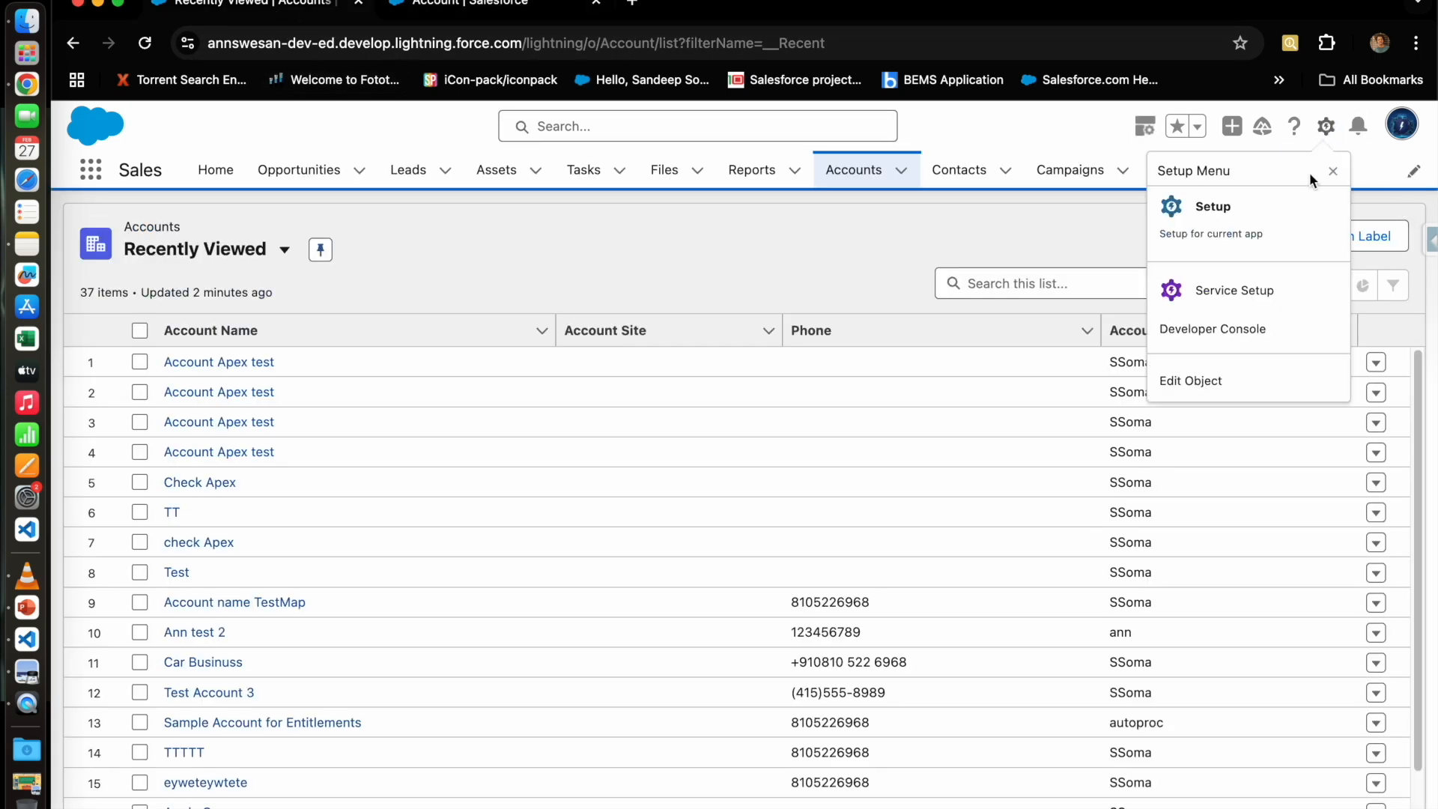
pyautogui.click(1214, 384)
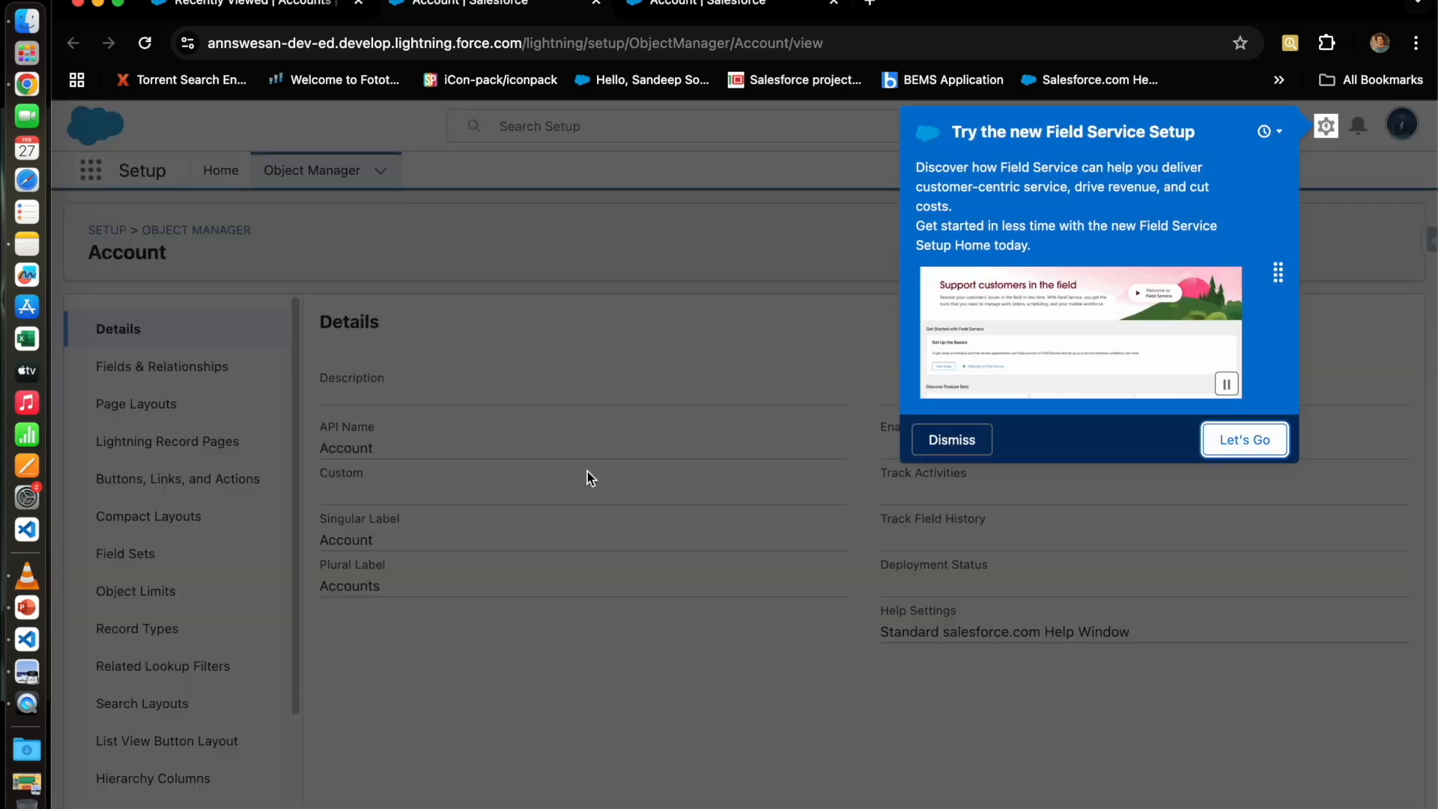
pyautogui.click(951, 440)
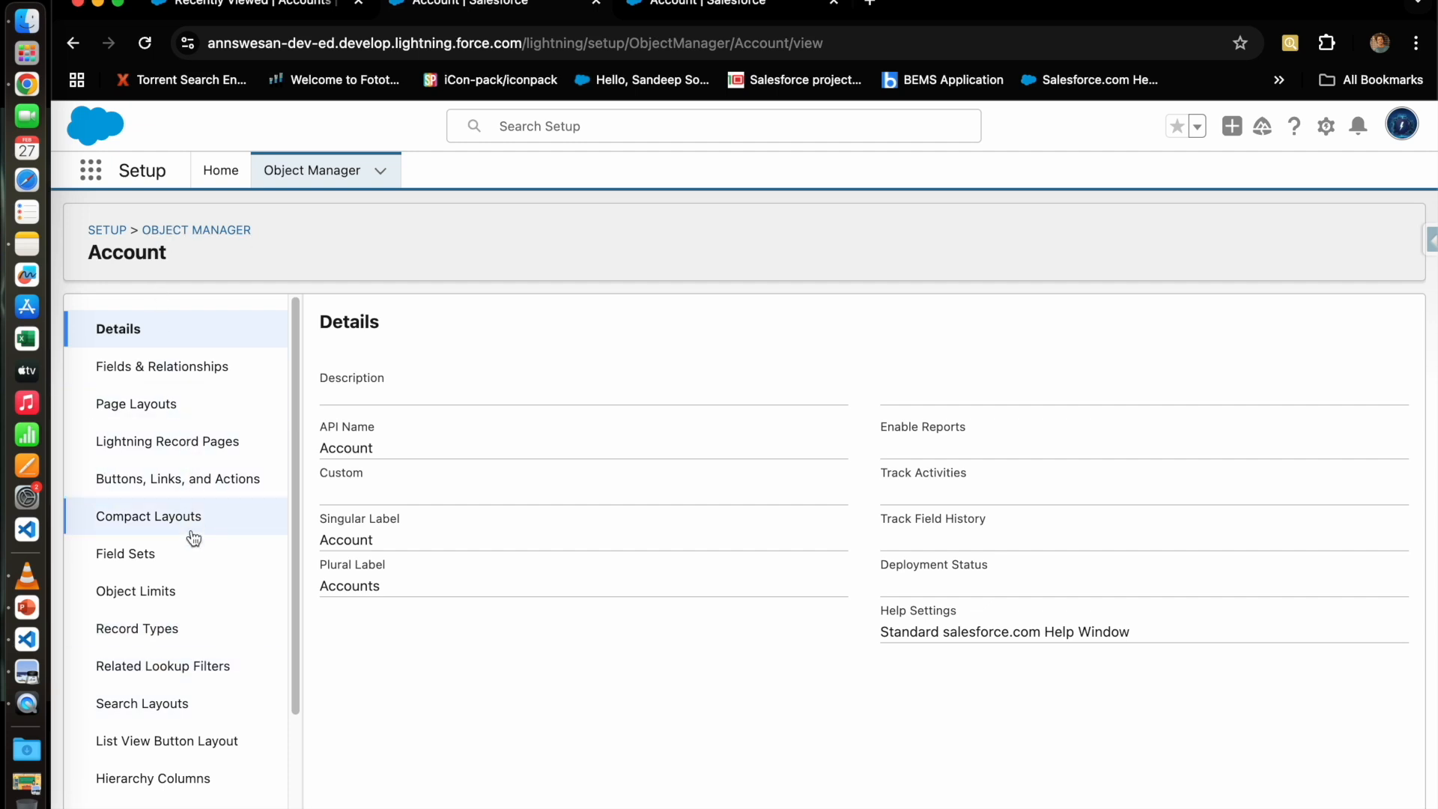
pyautogui.click(129, 631)
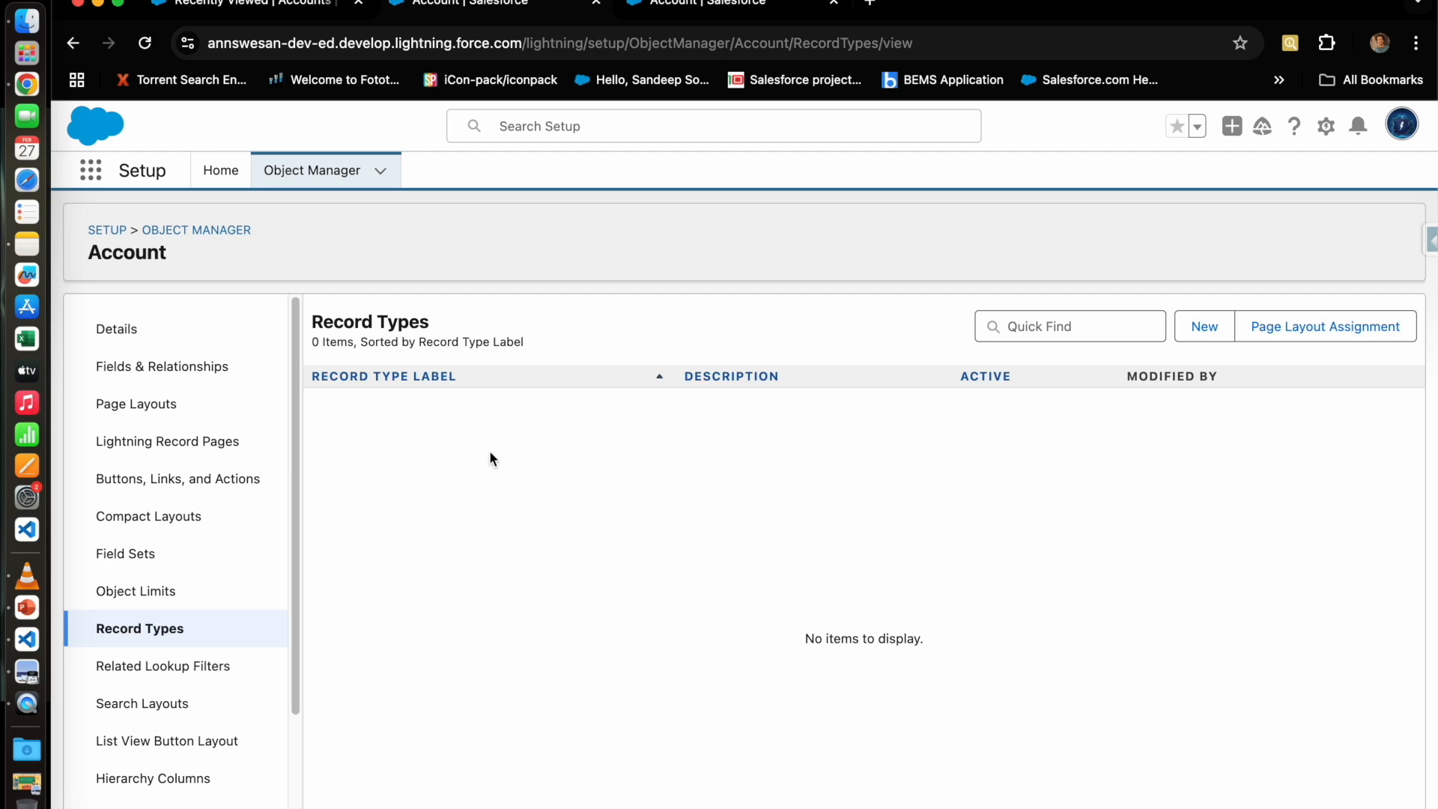
pyautogui.click(1205, 328)
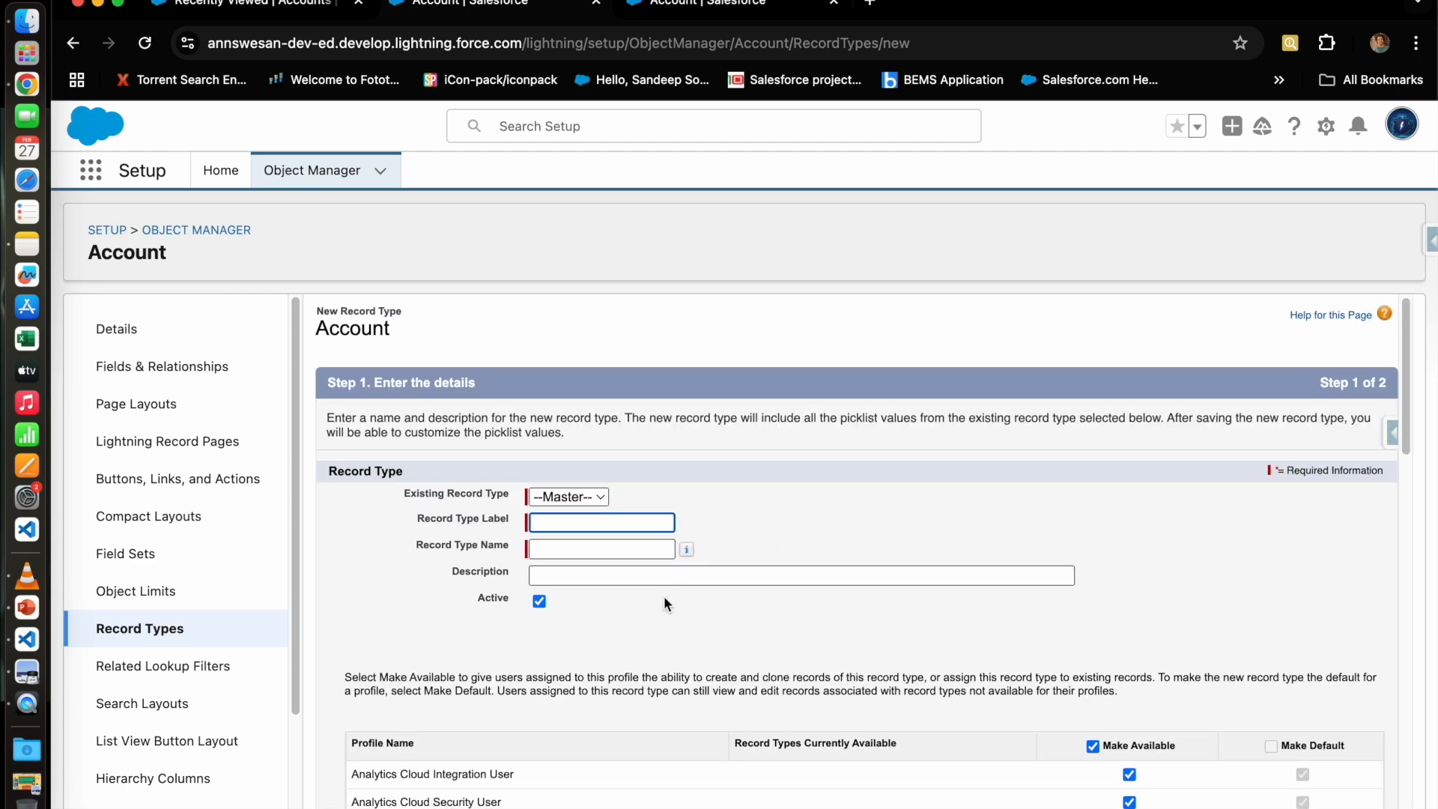
# Step: Label the record type 'Mobile Shop' (name Mobile_Shop), based on --Master--, and toggle its active status
pyautogui.click(586, 503)
pyautogui.click(586, 501)
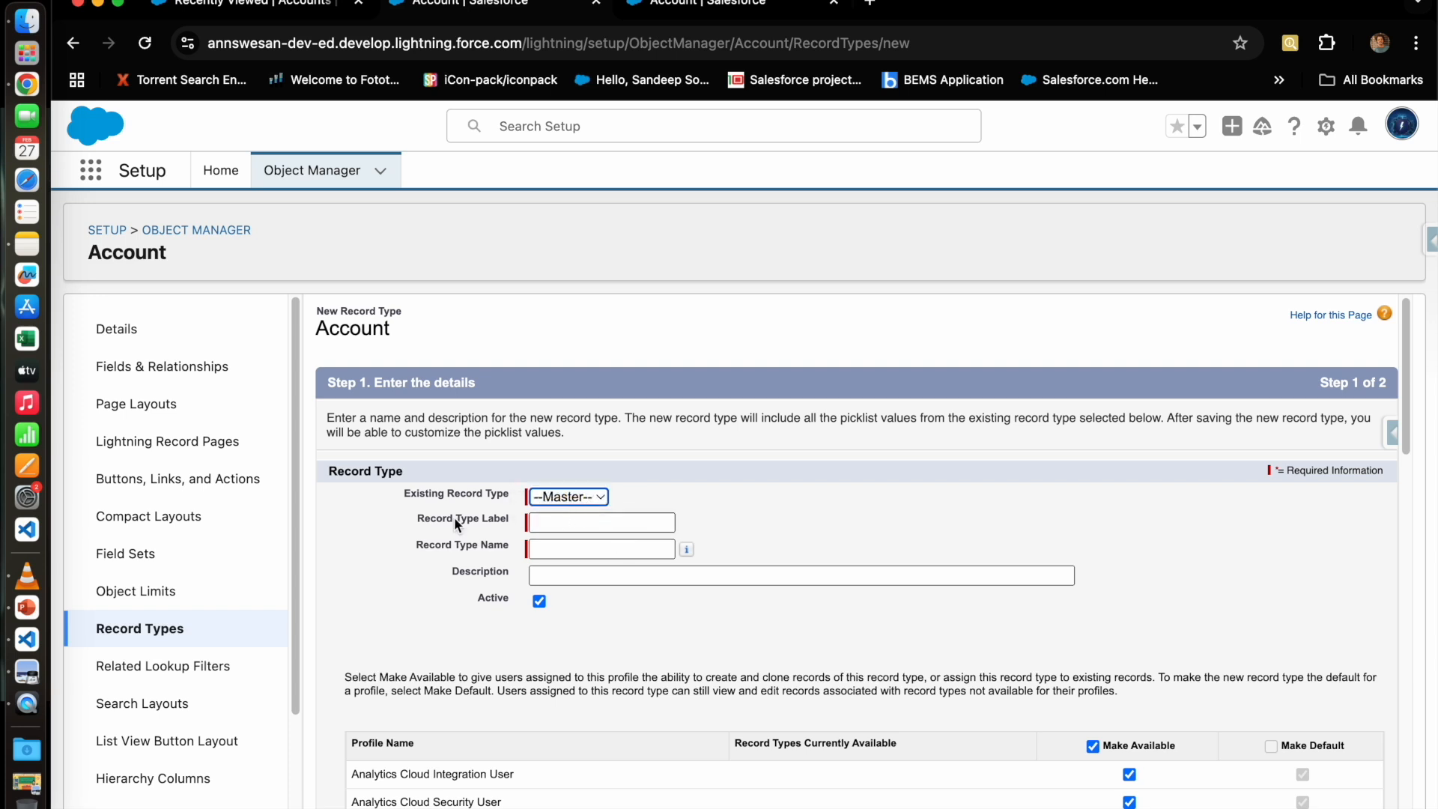
pyautogui.click(545, 517)
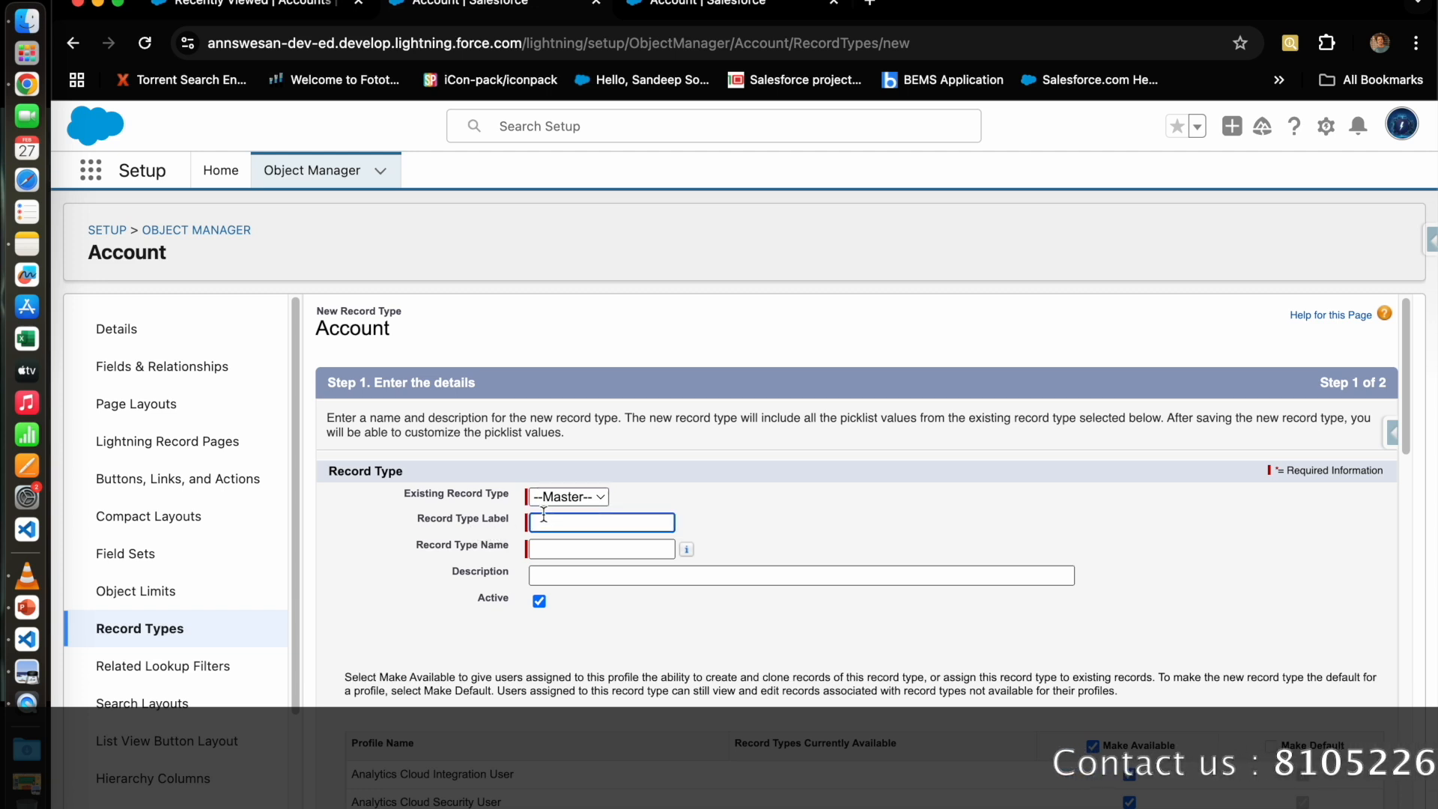
pyautogui.write('Mobi')
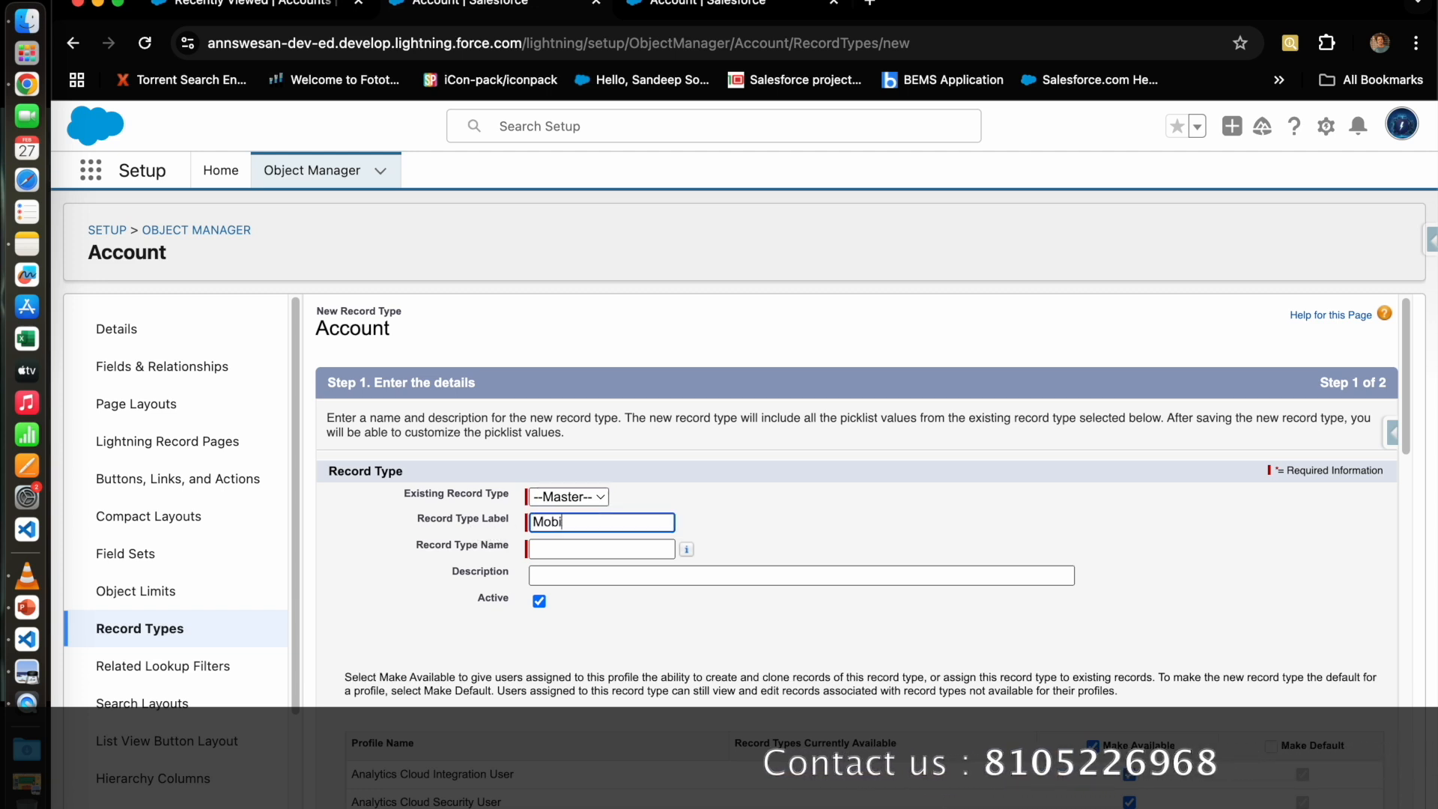
pyautogui.write('le Shop')
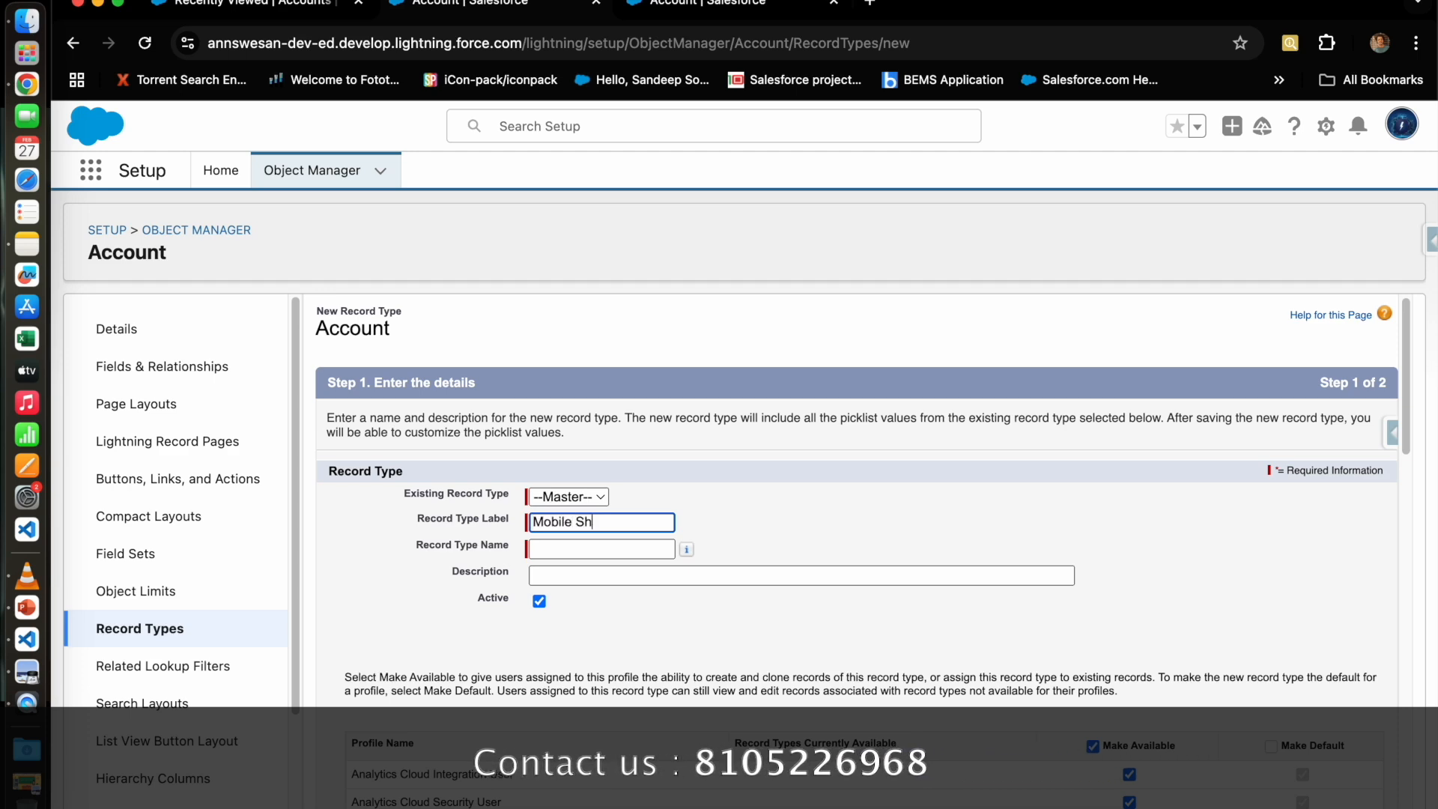
pyautogui.press('Tab')
pyautogui.click(759, 591)
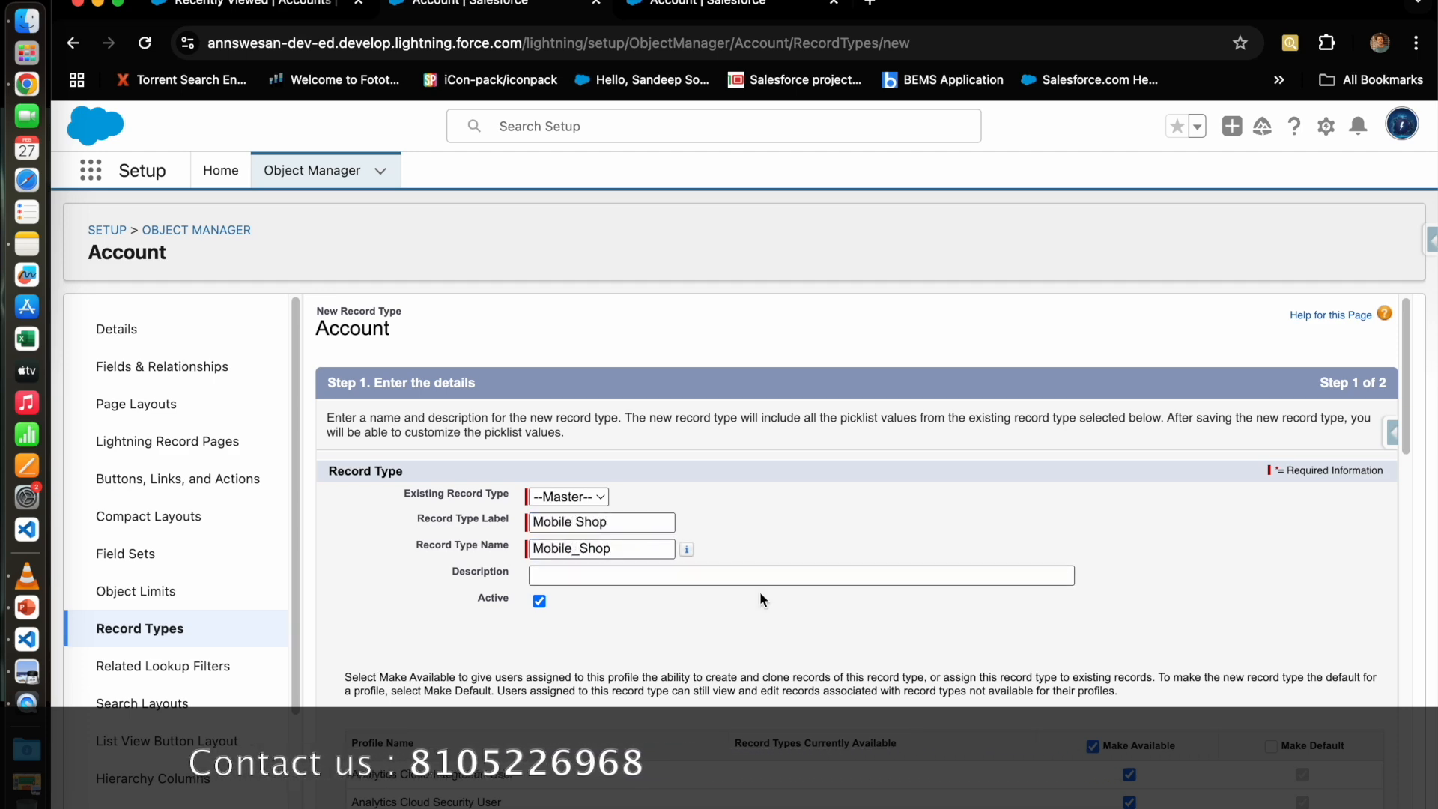
pyautogui.scroll(-1, 758, 591)
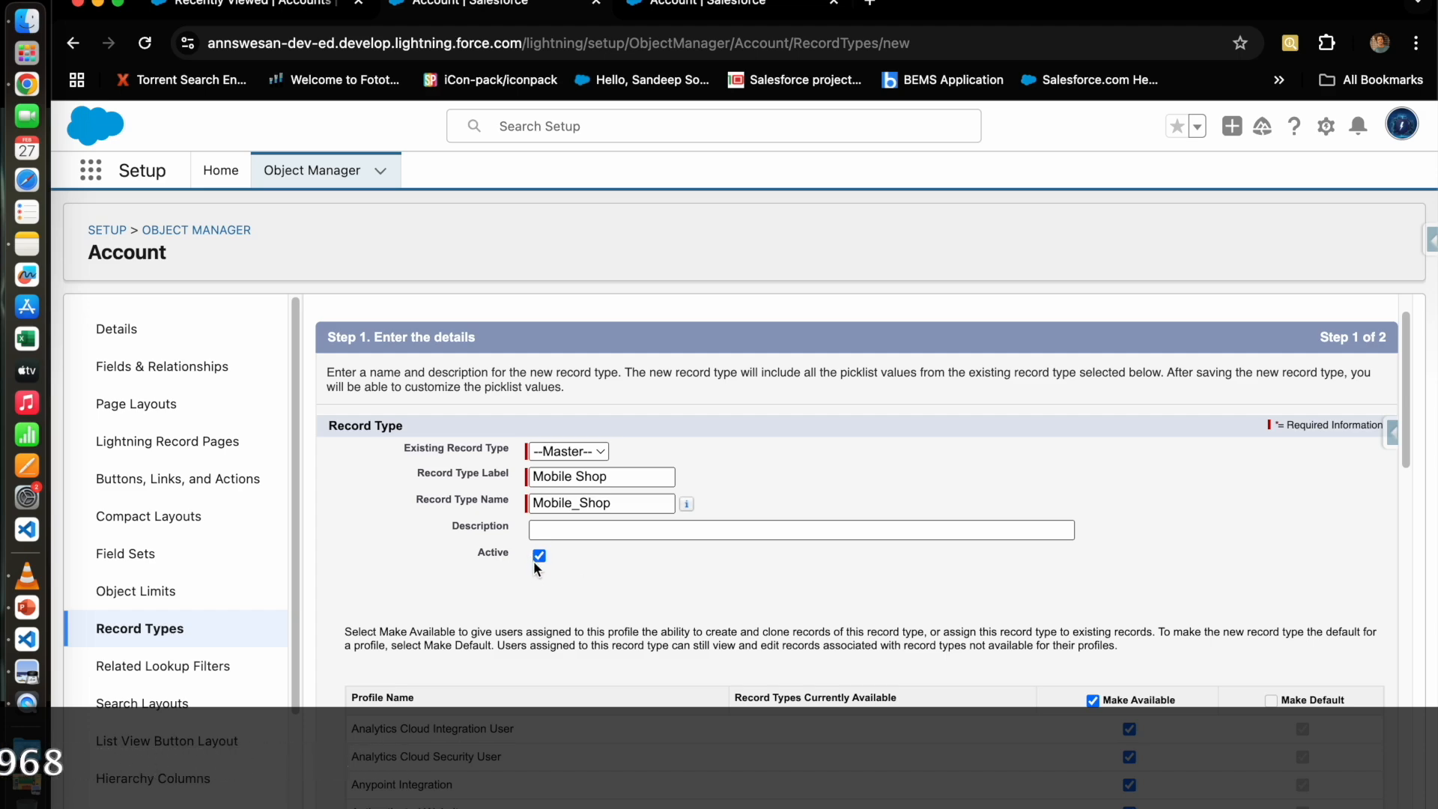
pyautogui.click(494, 555)
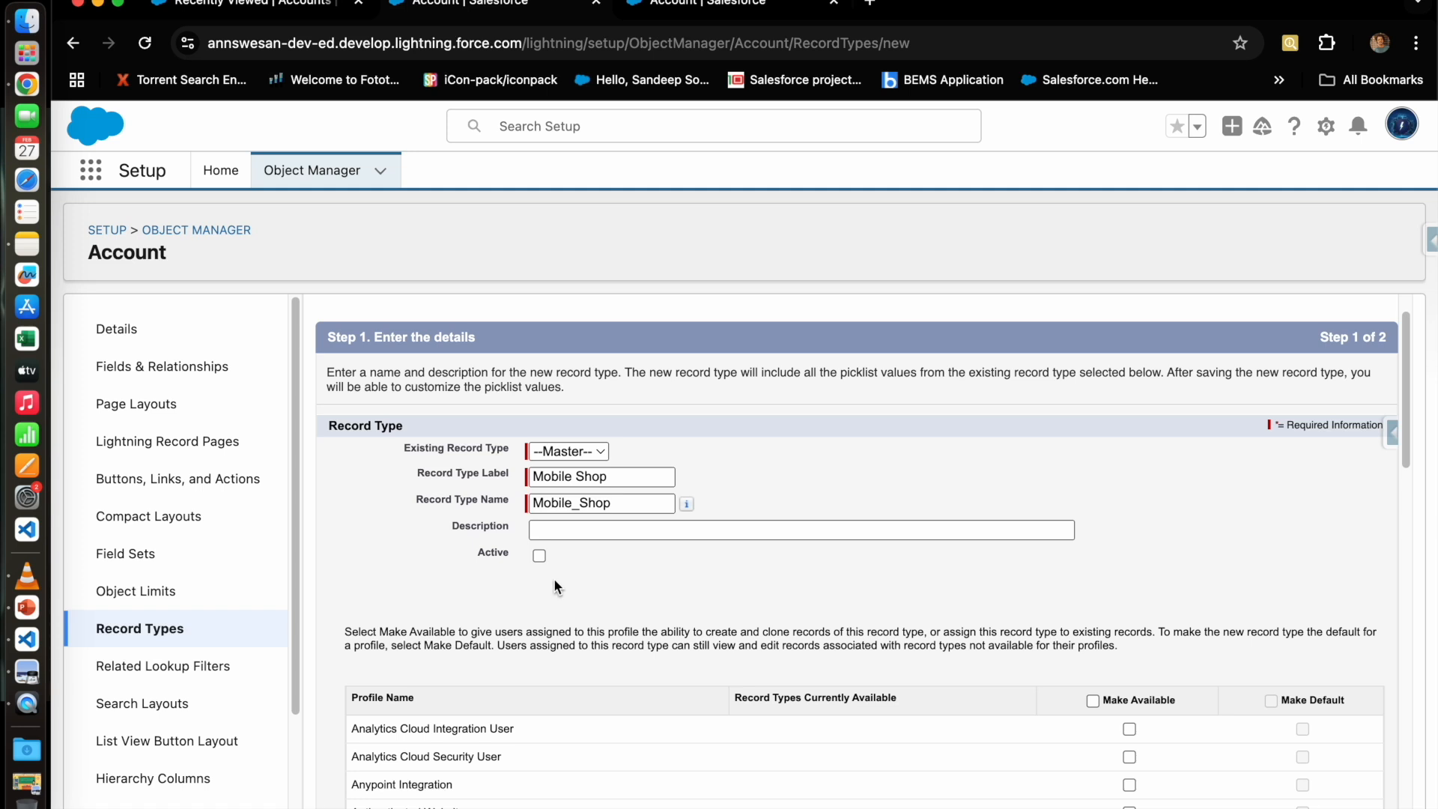
# Step: Make the Mobile Shop record type available to the System Administrator profile
pyautogui.scroll(-5, 632, 592)
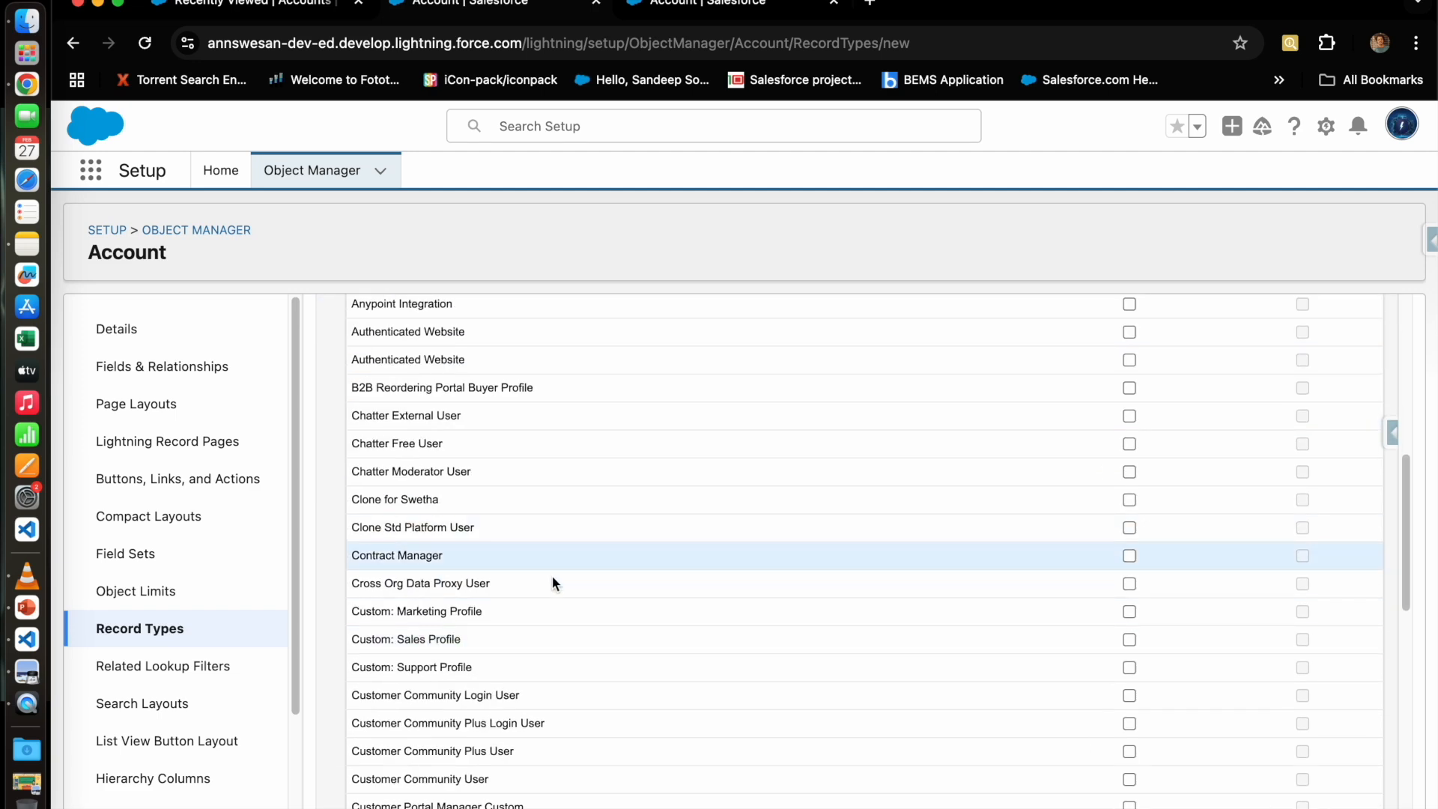
pyautogui.scroll(4, 551, 575)
pyautogui.scroll(2, 599, 669)
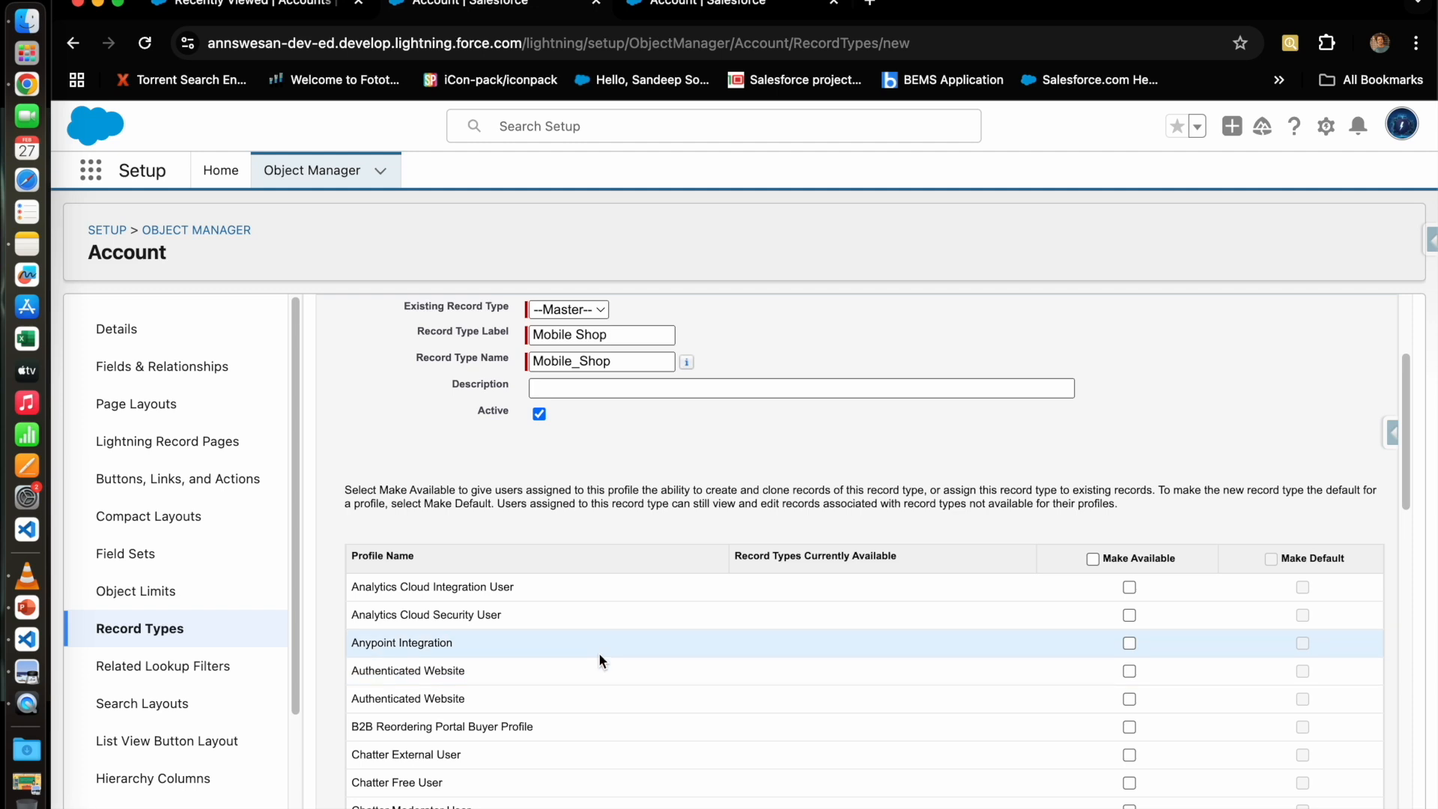
pyautogui.scroll(-4, 1046, 786)
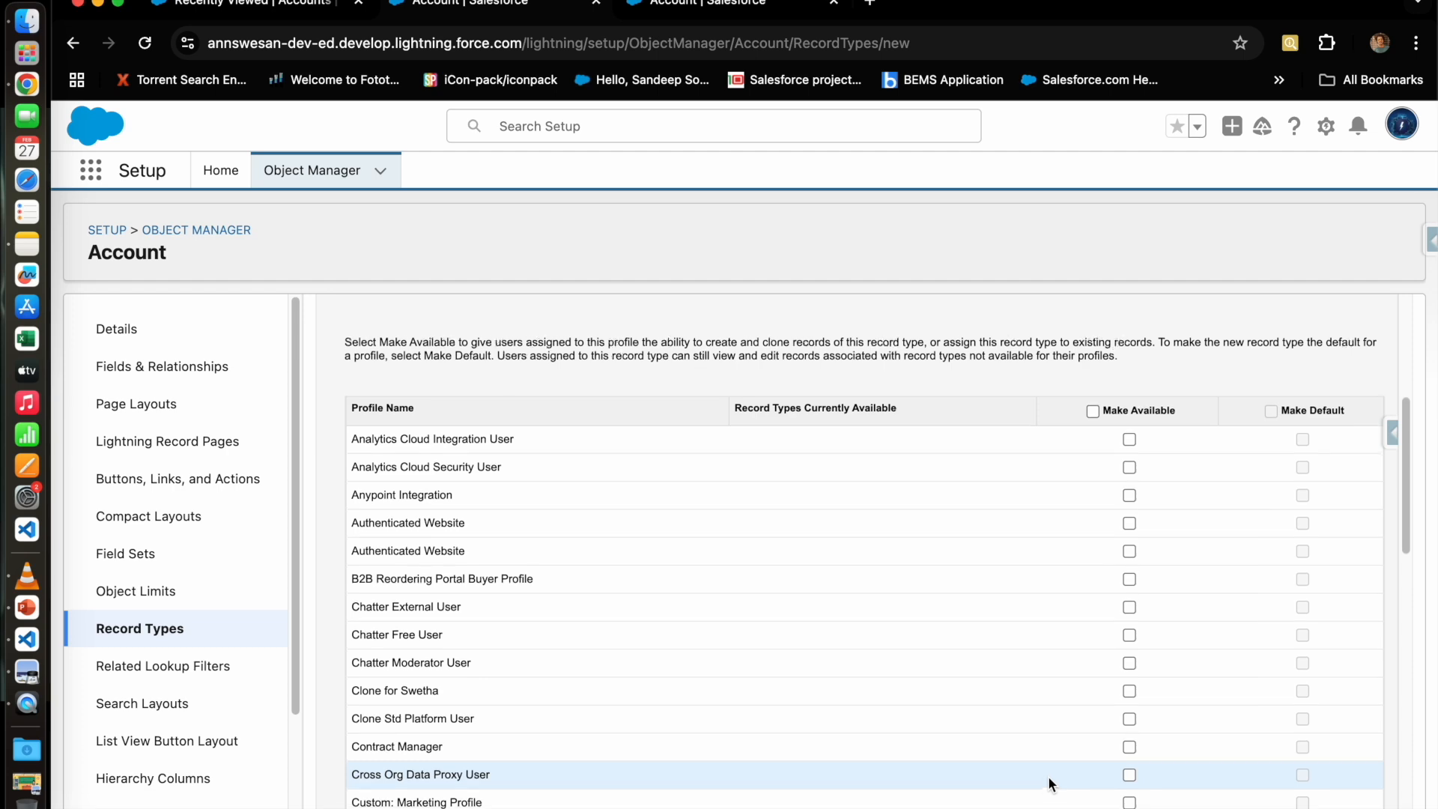
pyautogui.scroll(-2, 1048, 775)
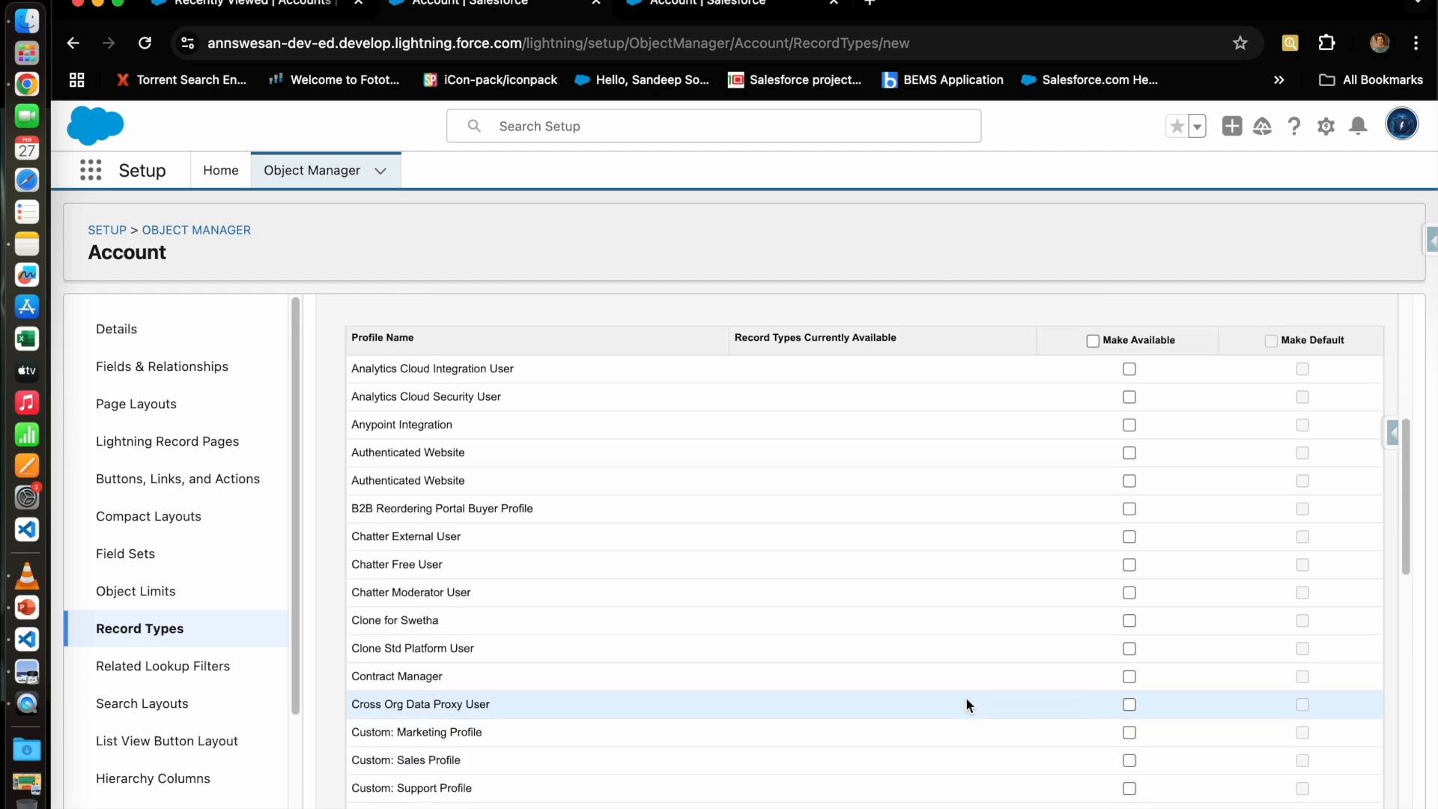
pyautogui.scroll(-1, 964, 697)
pyautogui.scroll(10, 965, 702)
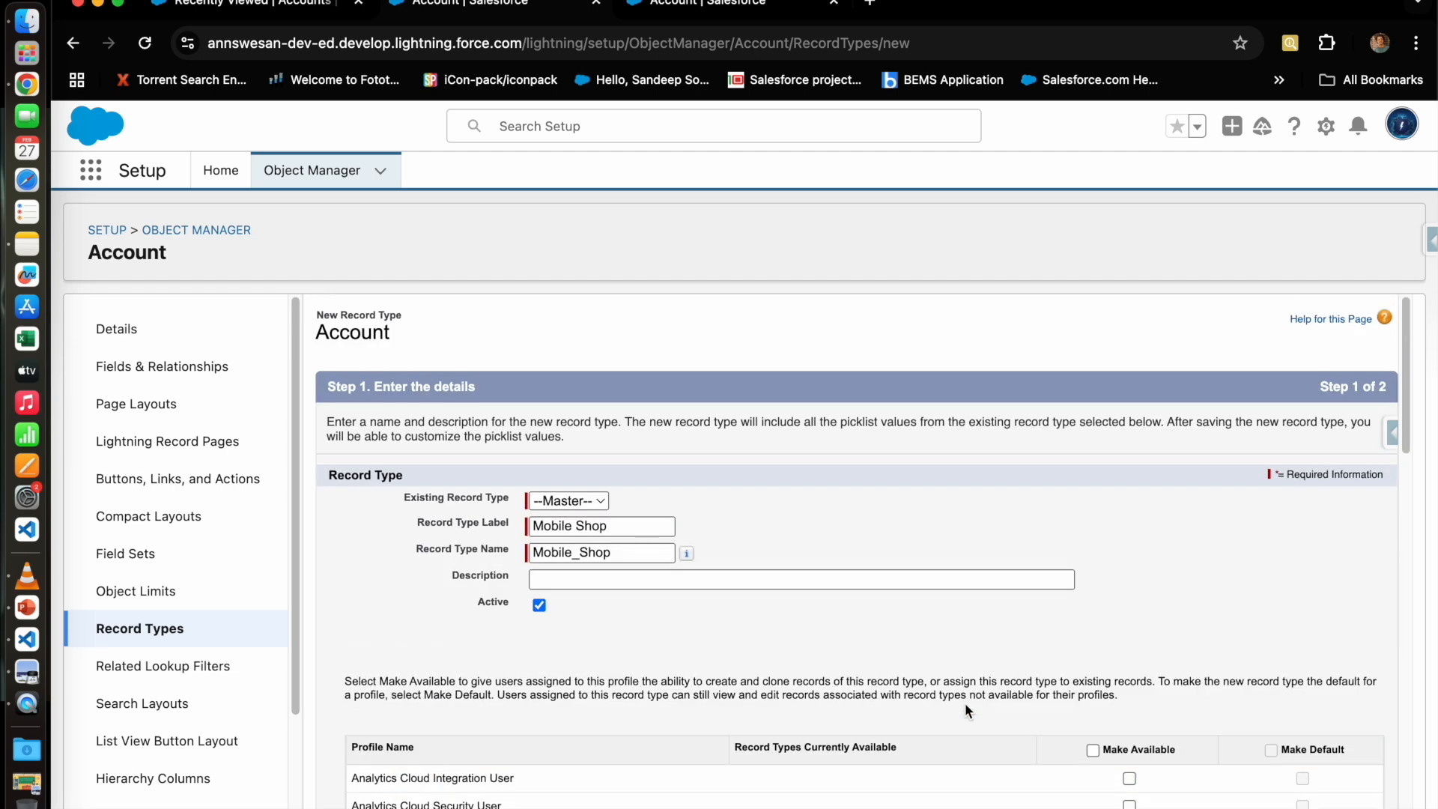
pyautogui.click(626, 580)
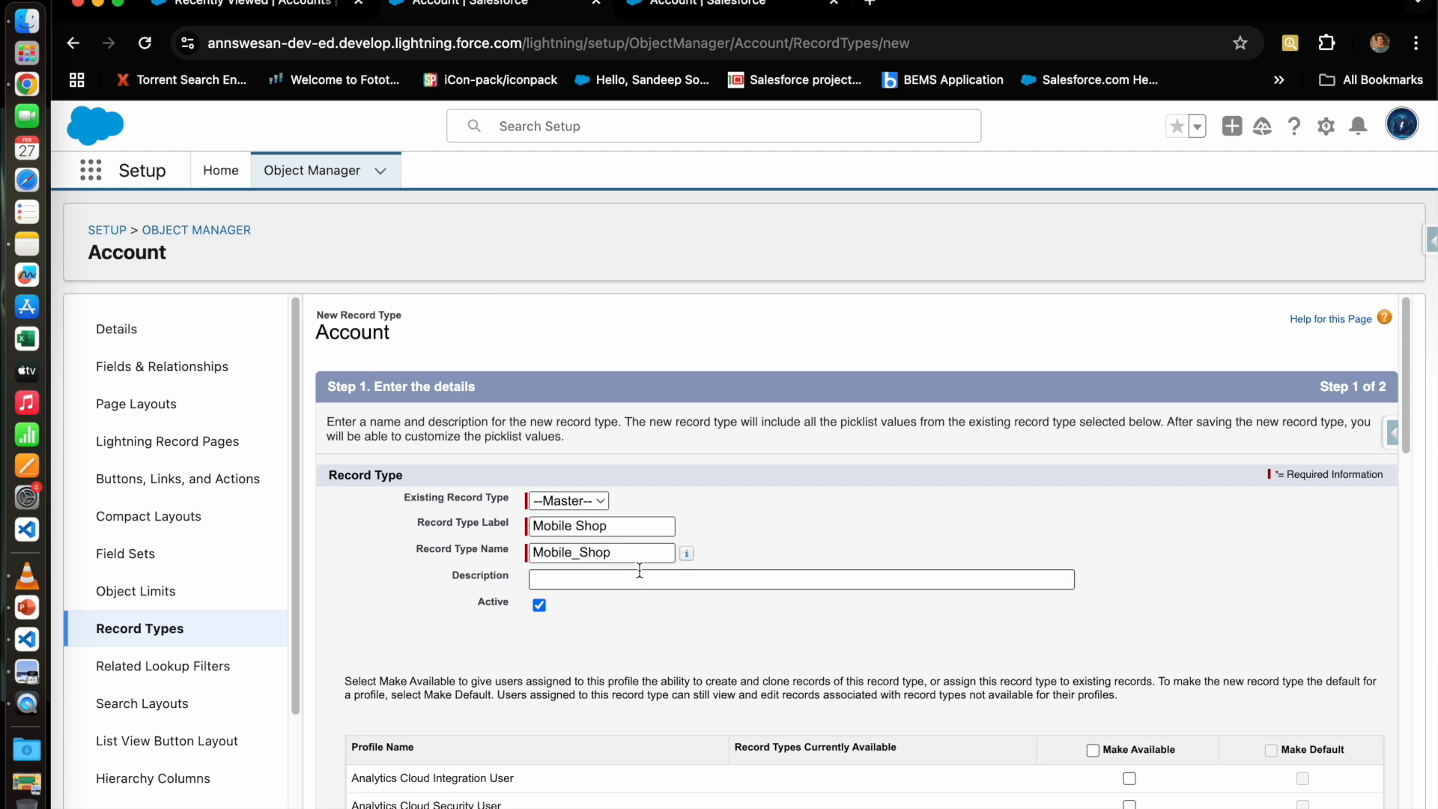
pyautogui.scroll(-5, 1135, 681)
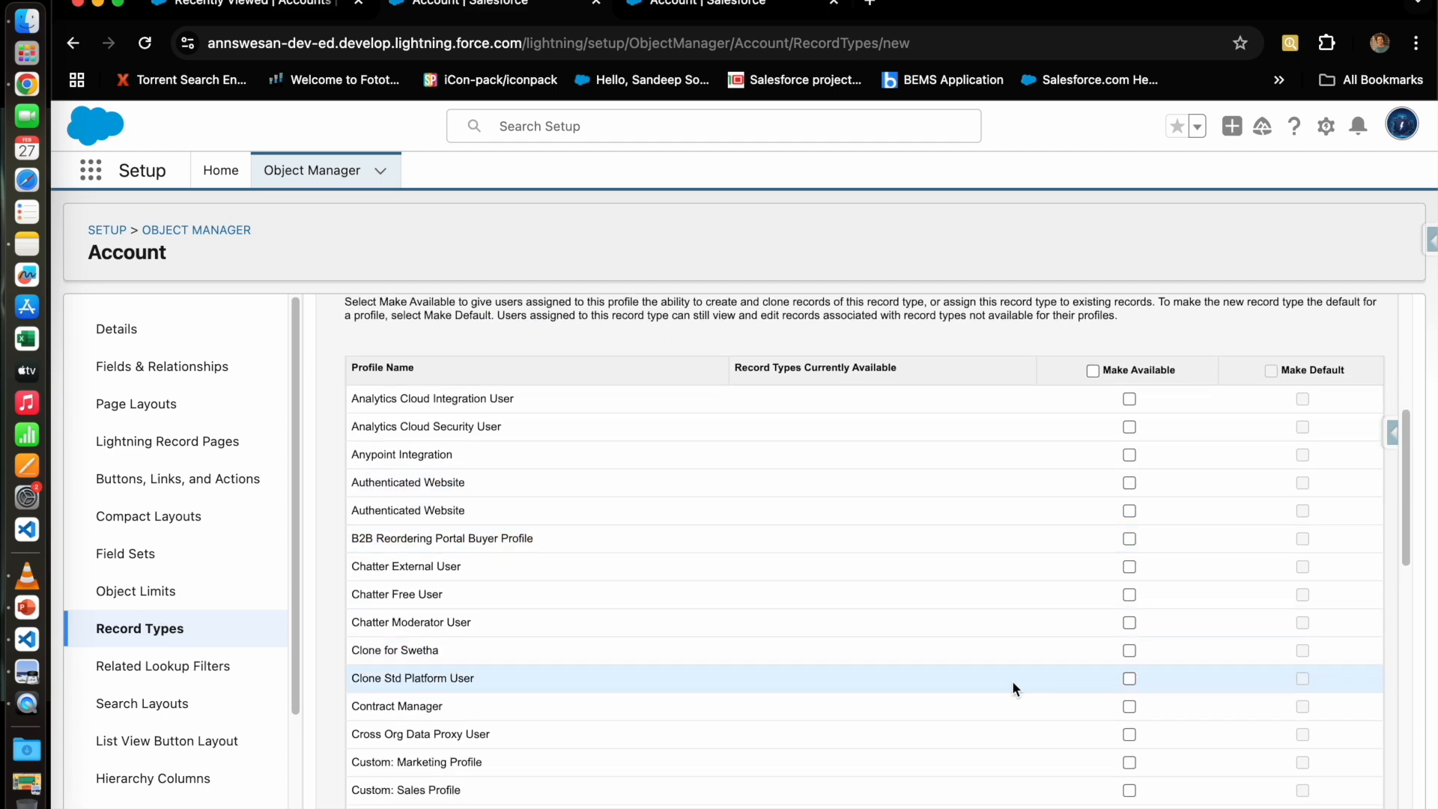
pyautogui.scroll(-15, 1013, 685)
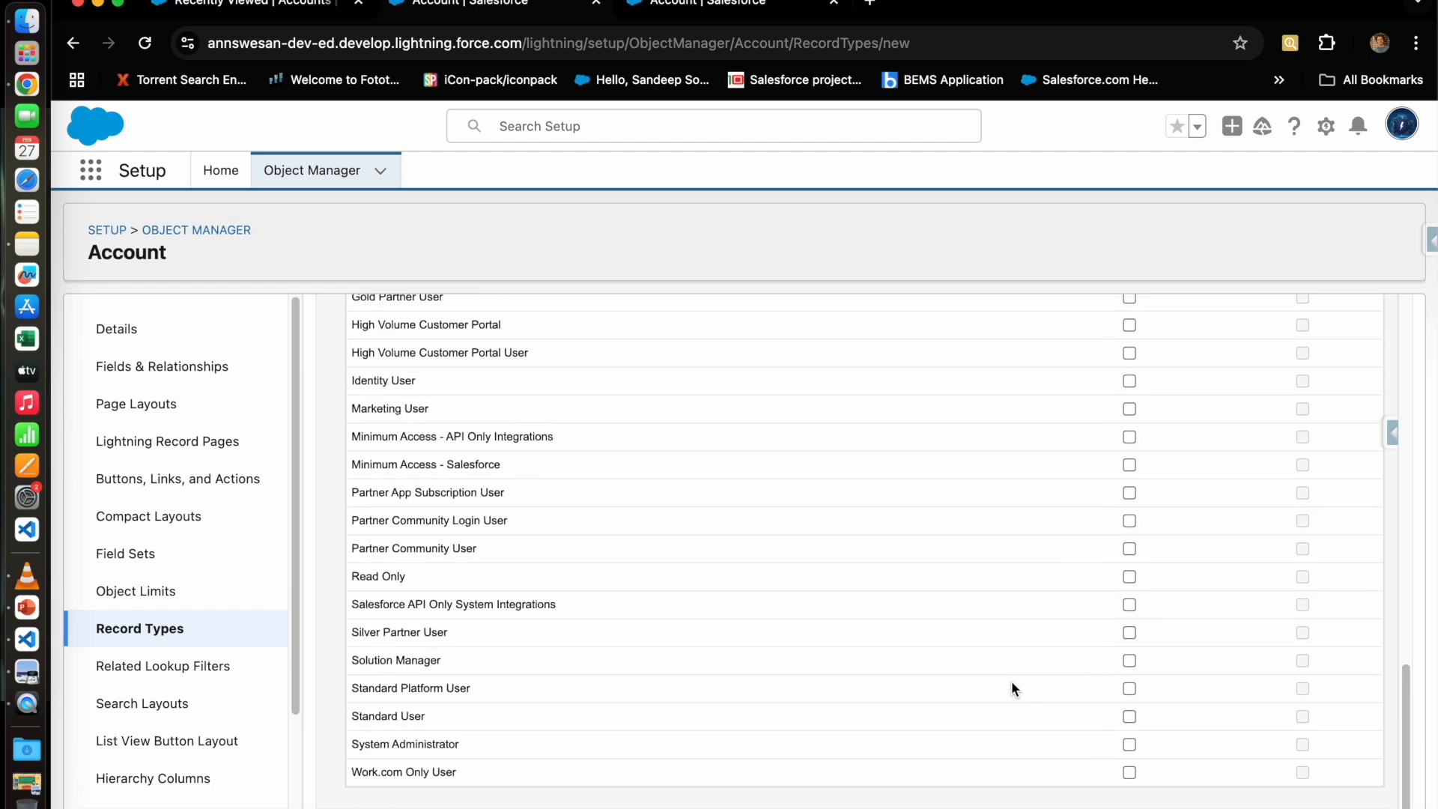
pyautogui.scroll(3, 1011, 687)
pyautogui.scroll(-5, 1013, 719)
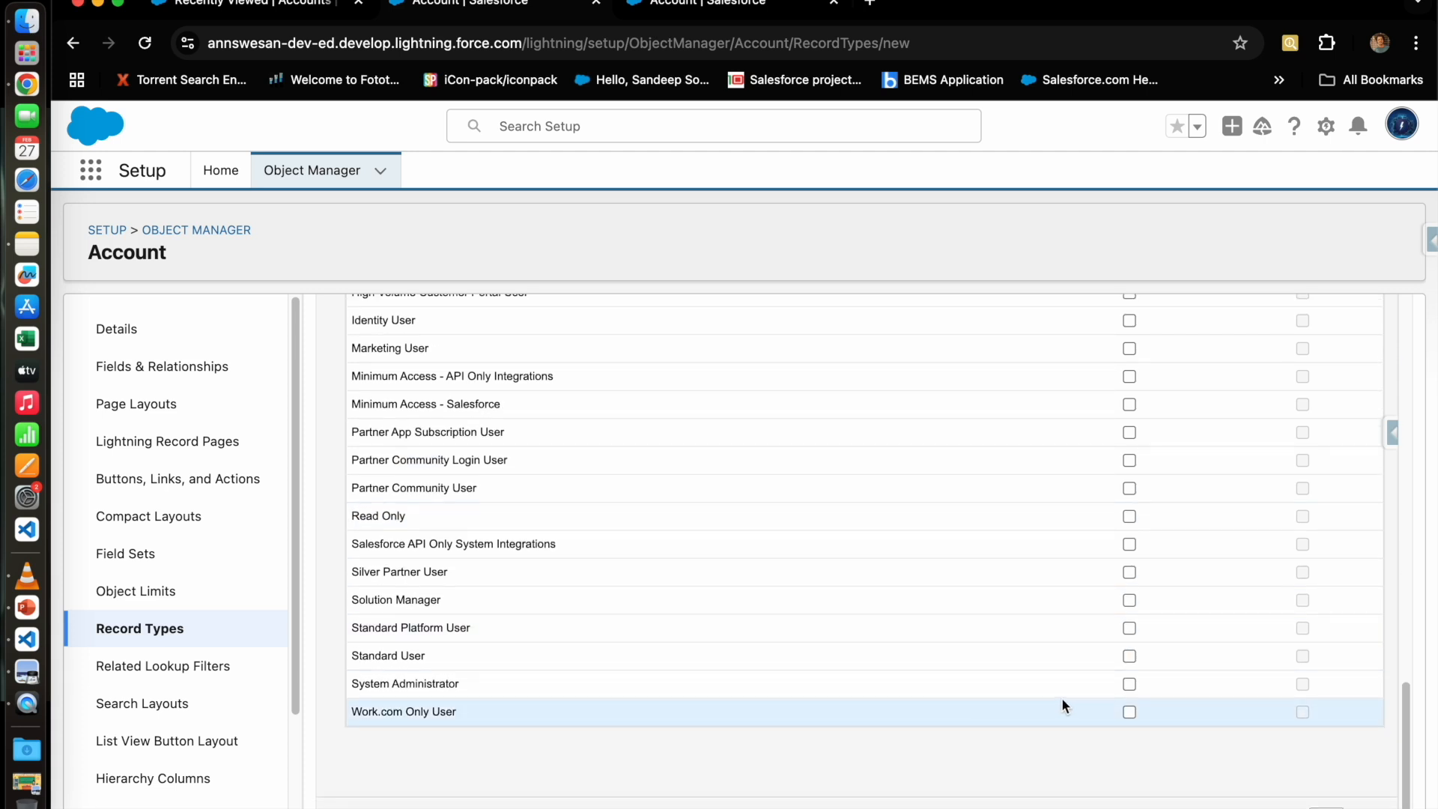
pyautogui.click(1127, 683)
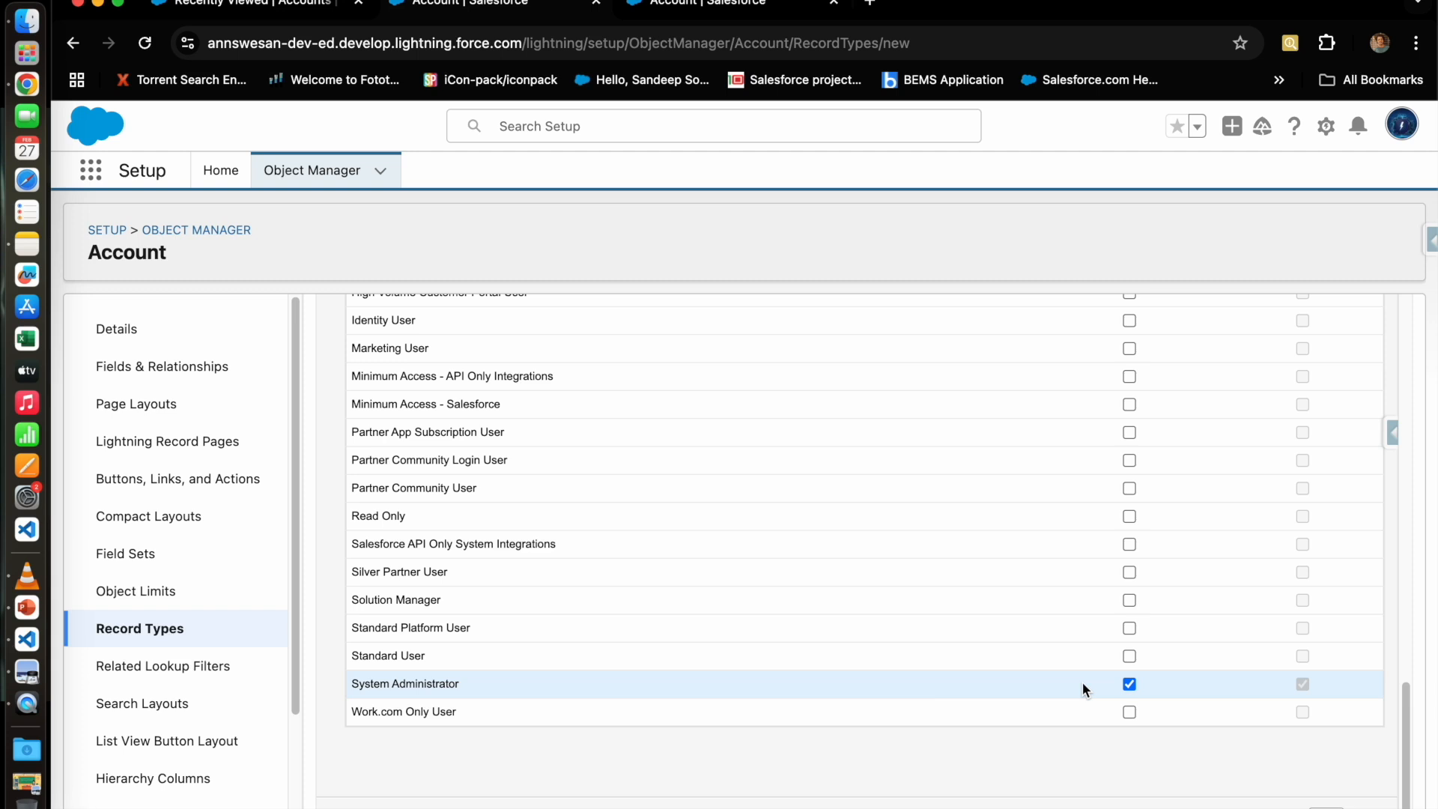
pyautogui.scroll(1, 766, 582)
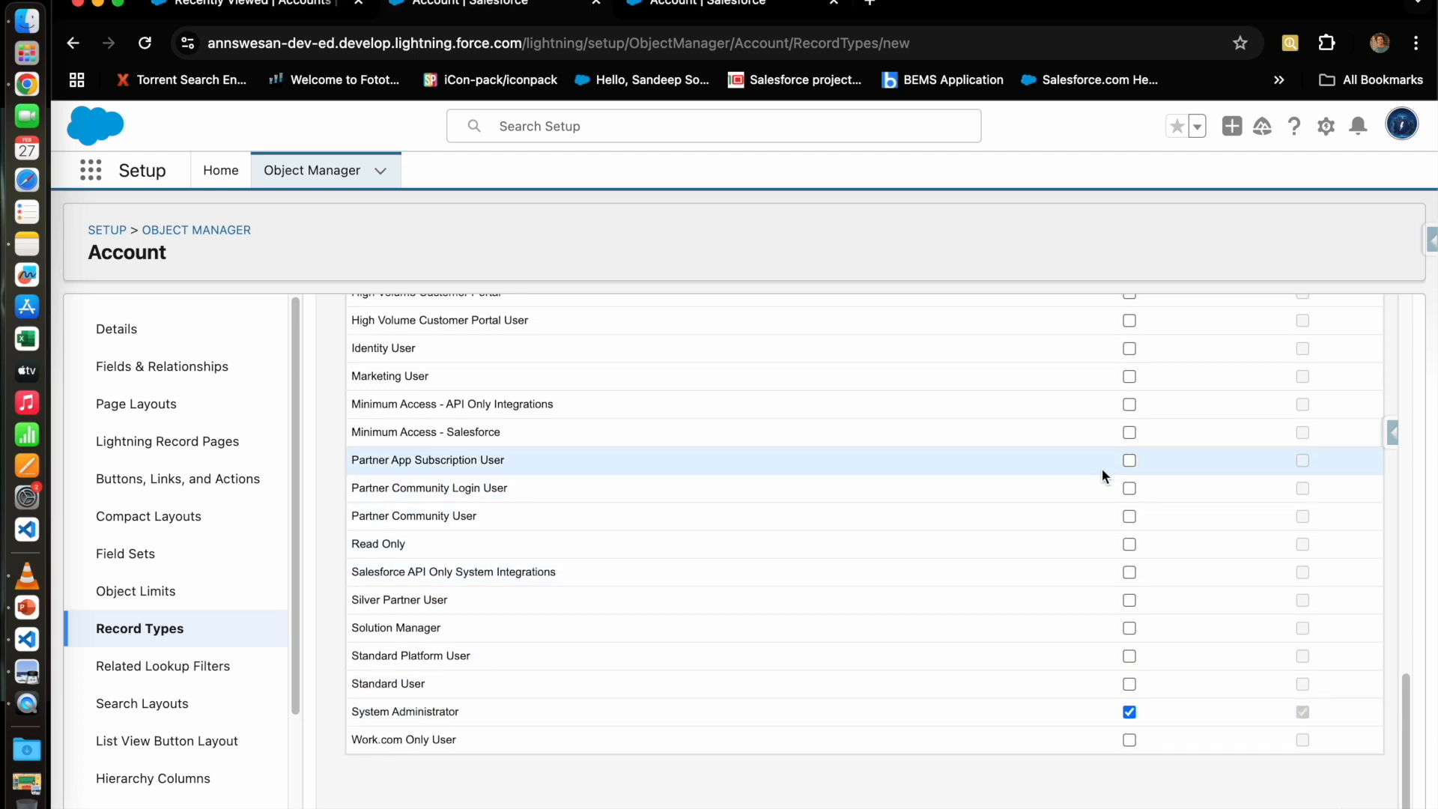
pyautogui.scroll(-1, 1126, 671)
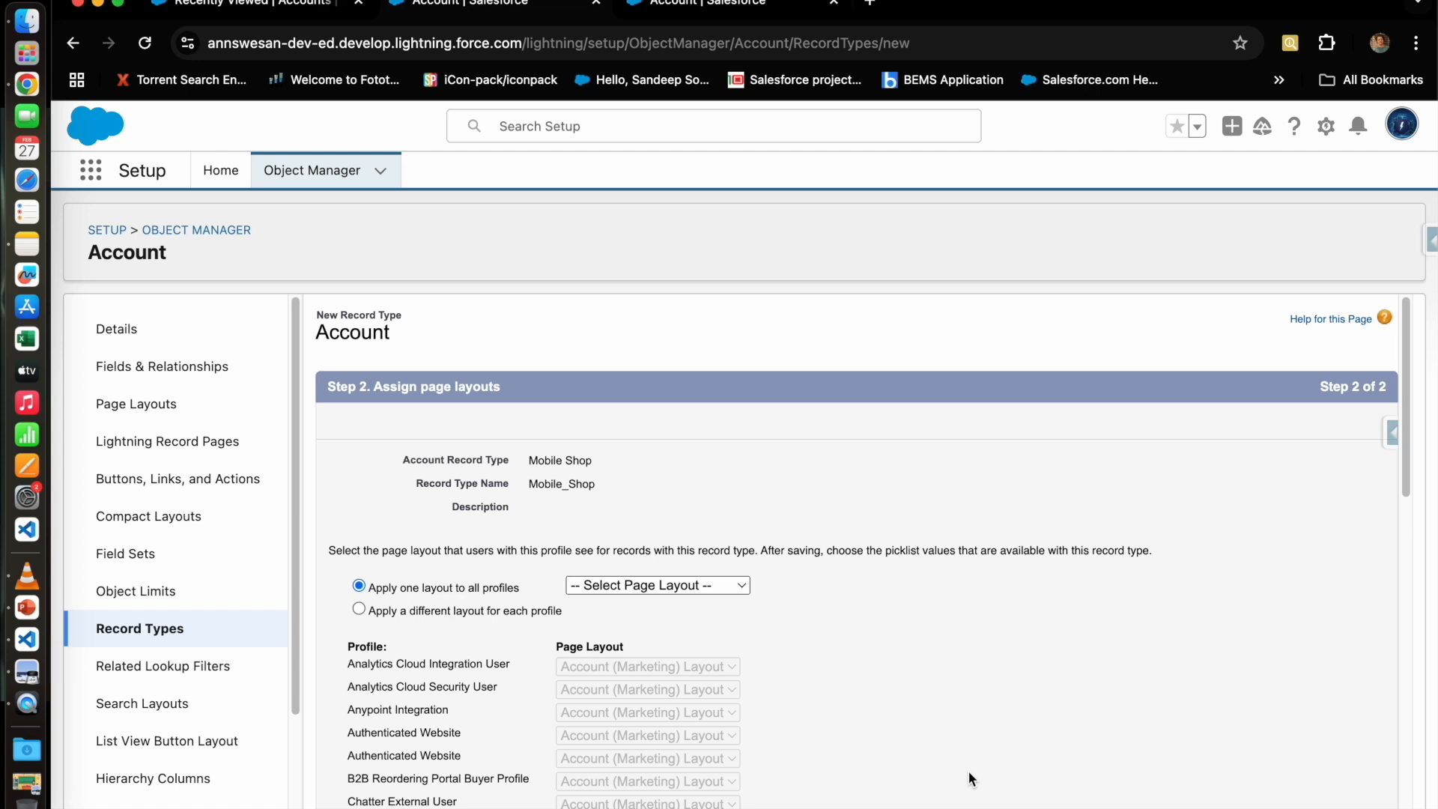
# Step: Review Mobile Shop's page layout choices without assigning one, and open Account Page Layouts in a new tab
pyautogui.click(662, 590)
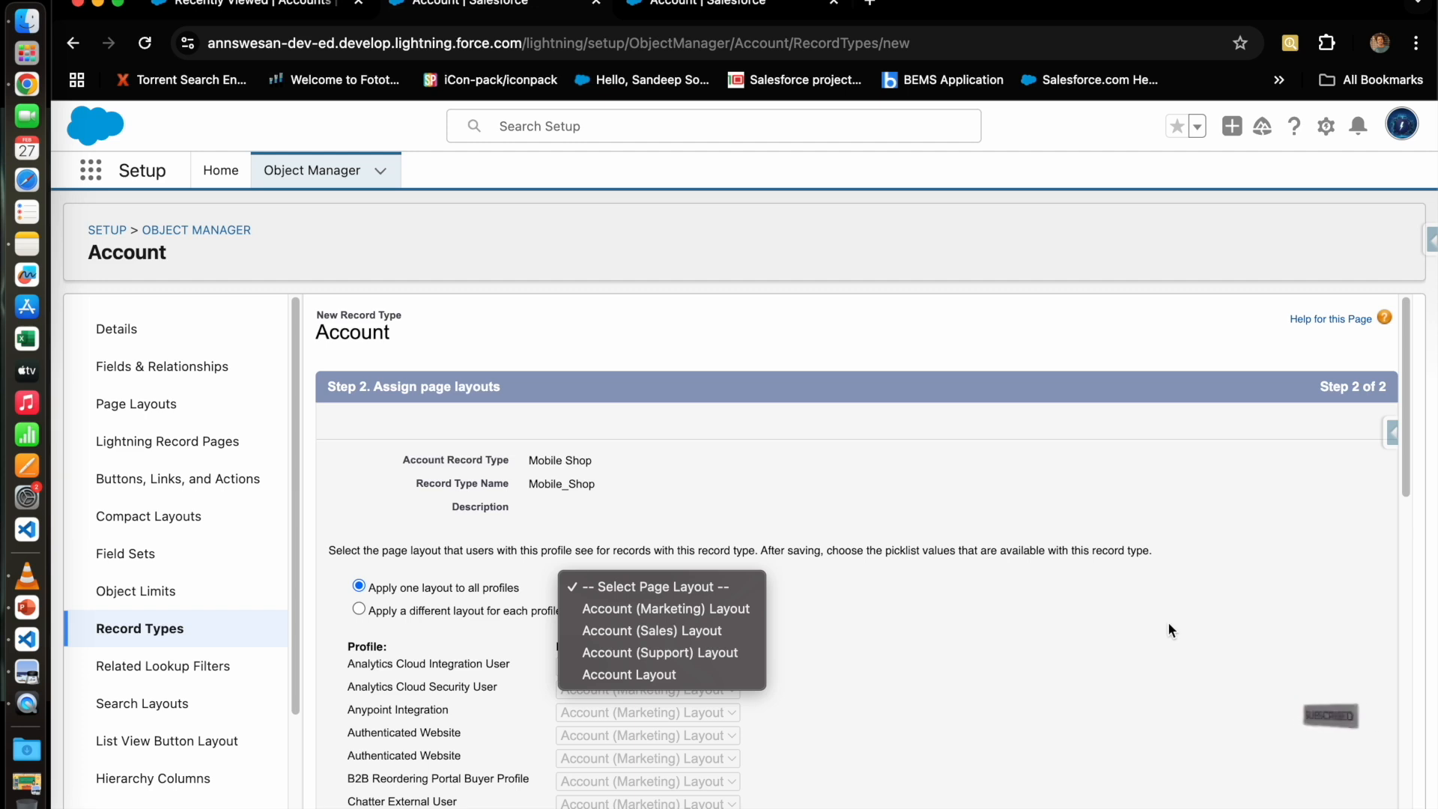
pyautogui.click(1153, 584)
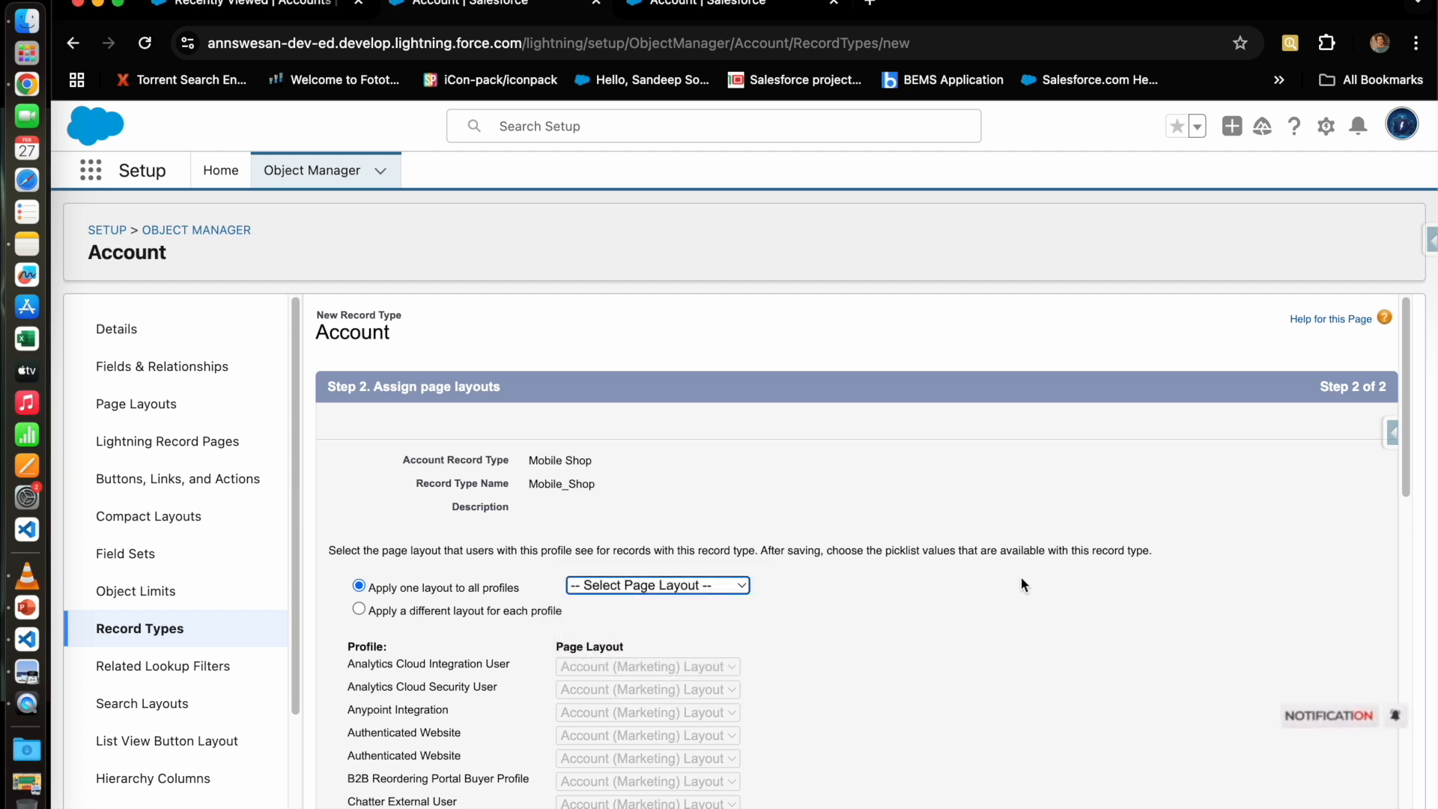
pyautogui.keyDown('super'); pyautogui.click(157, 407); pyautogui.keyUp('super')
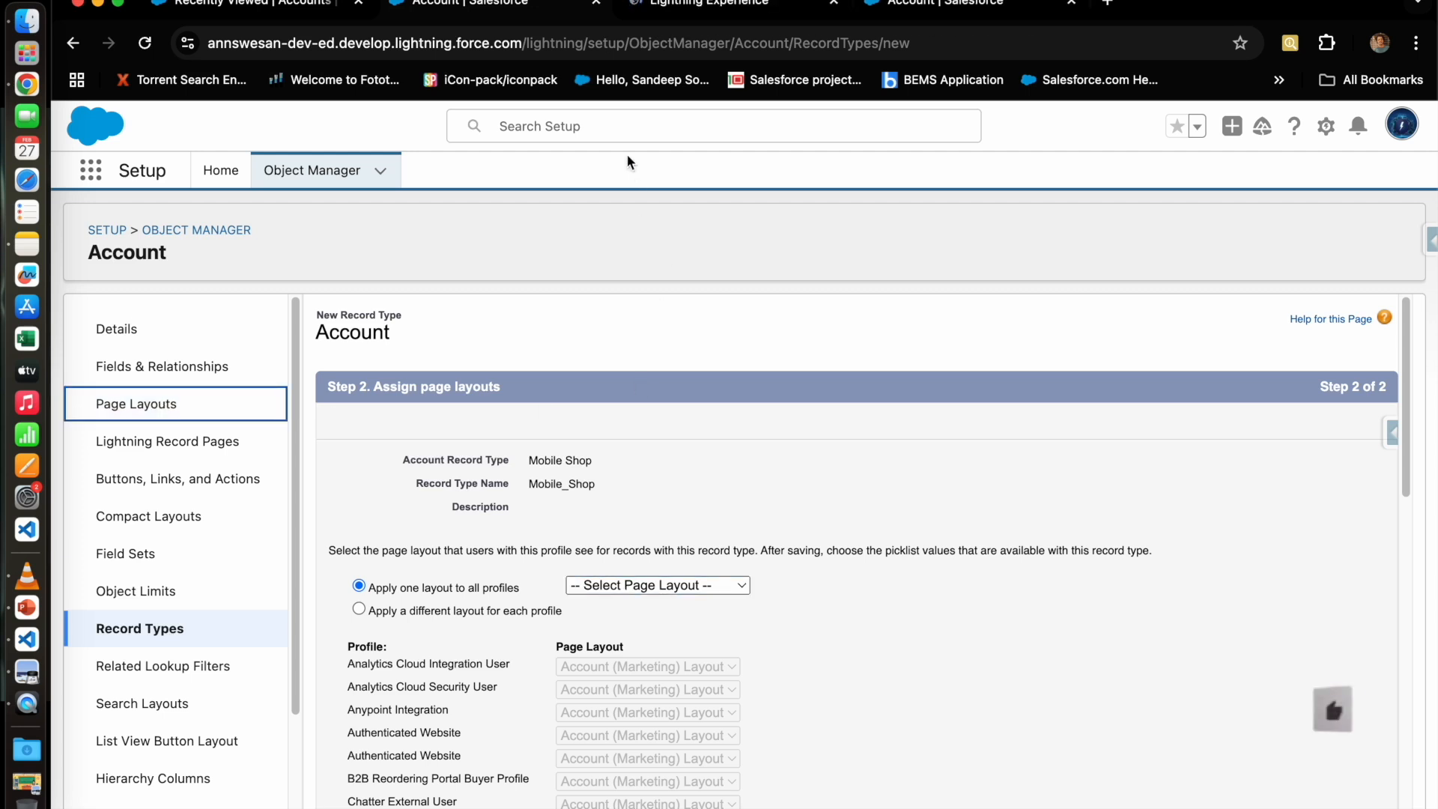
# Step: Create a 'Mobile Shop' Account page layout cloned from Account Layout
pyautogui.click(690, 9)
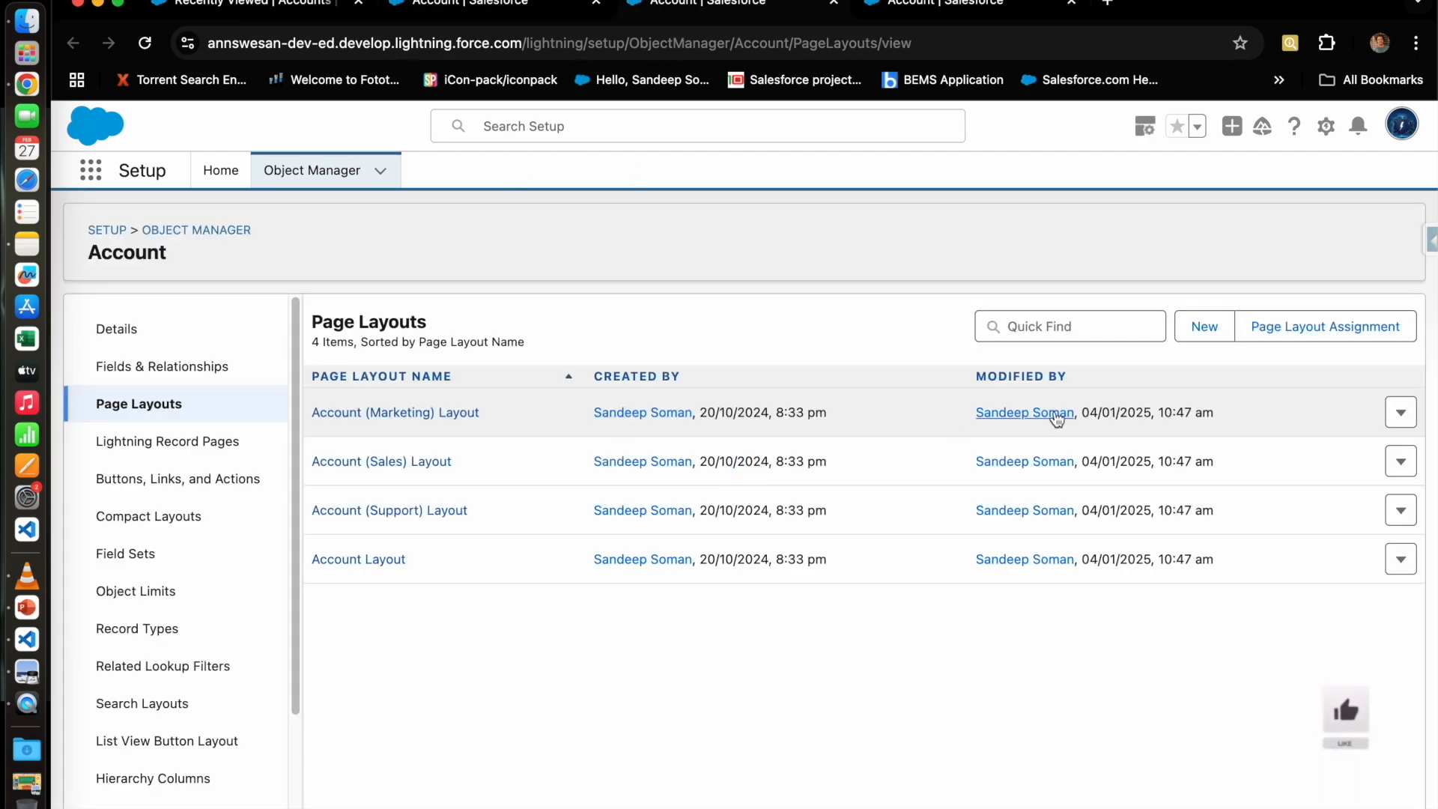
pyautogui.click(1204, 330)
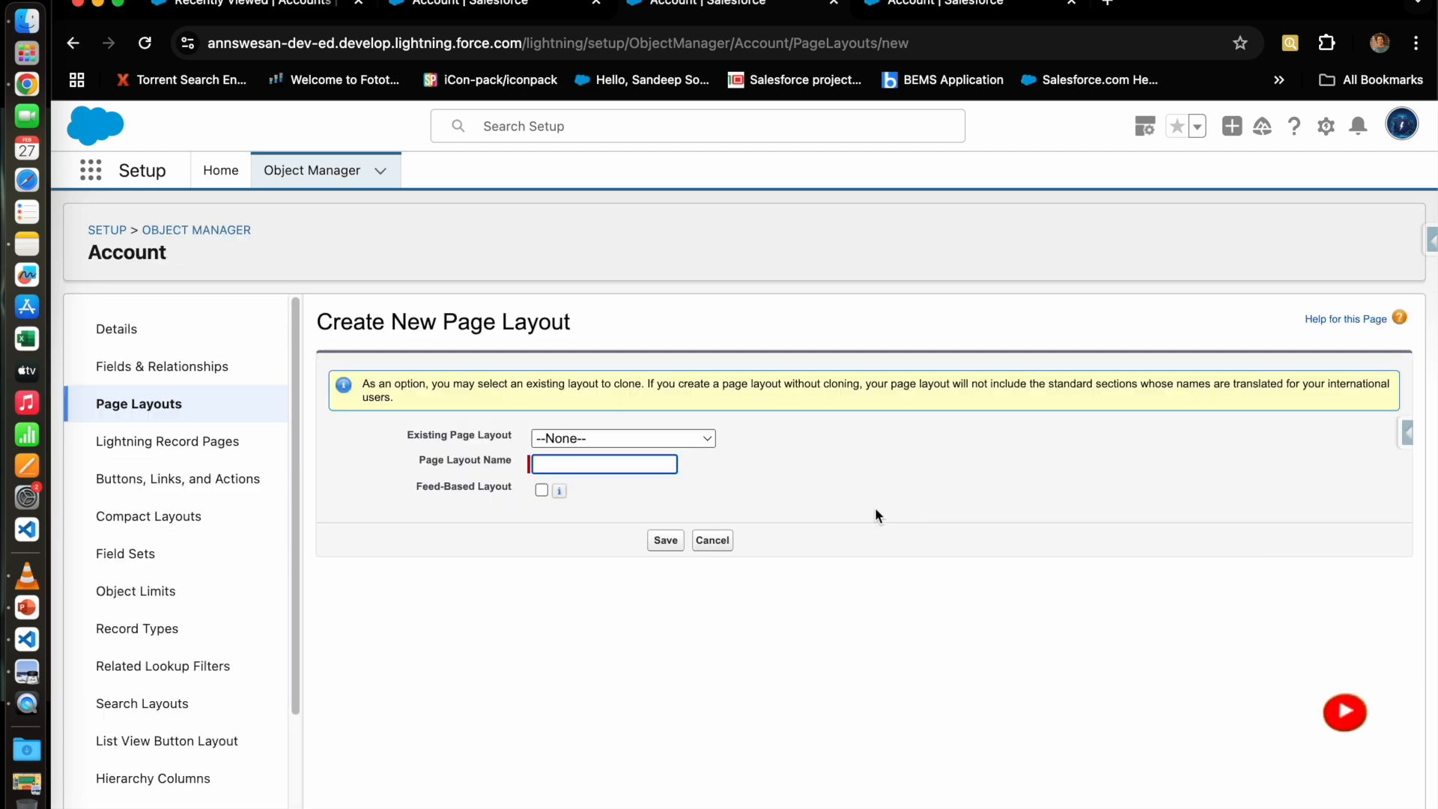
pyautogui.click(641, 440)
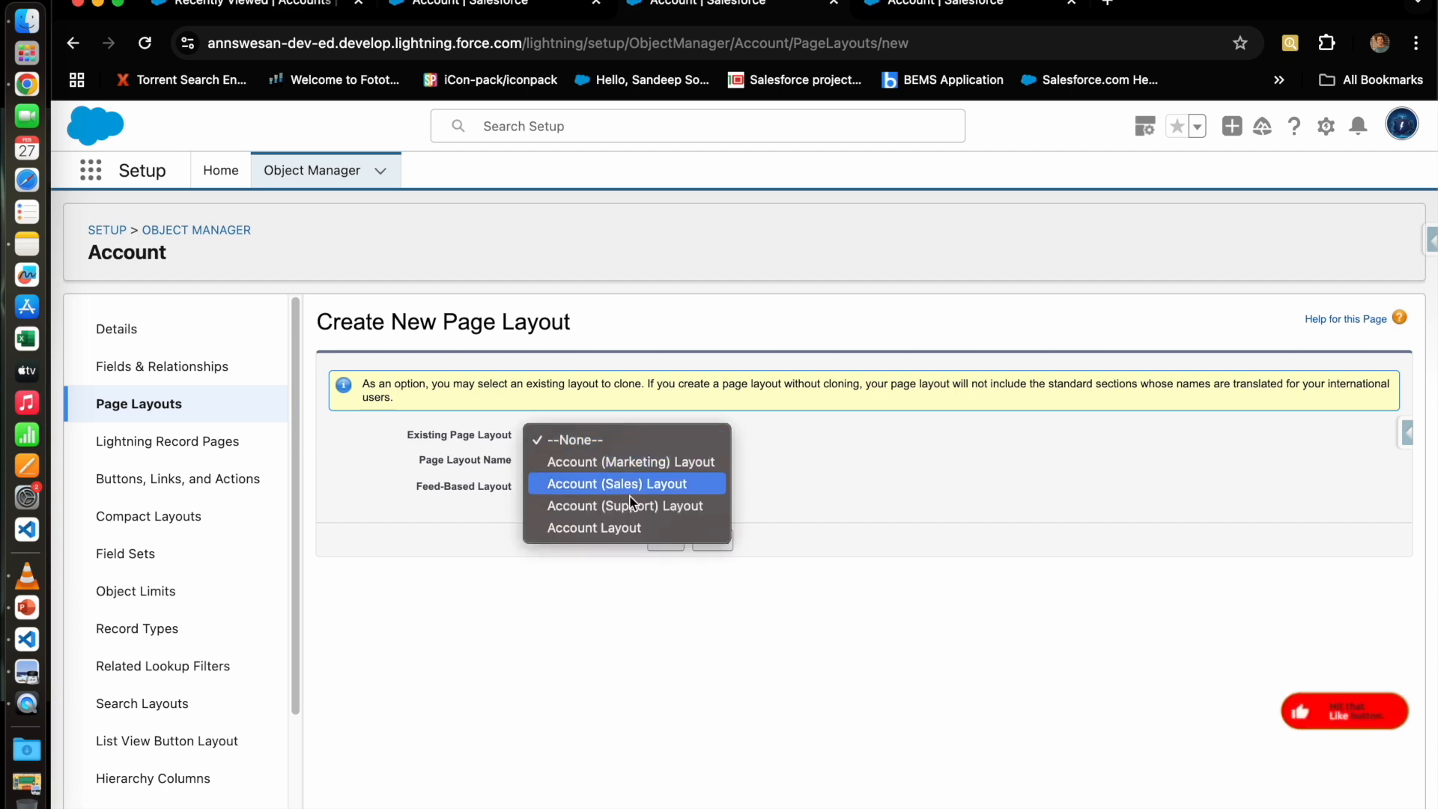
pyautogui.click(636, 524)
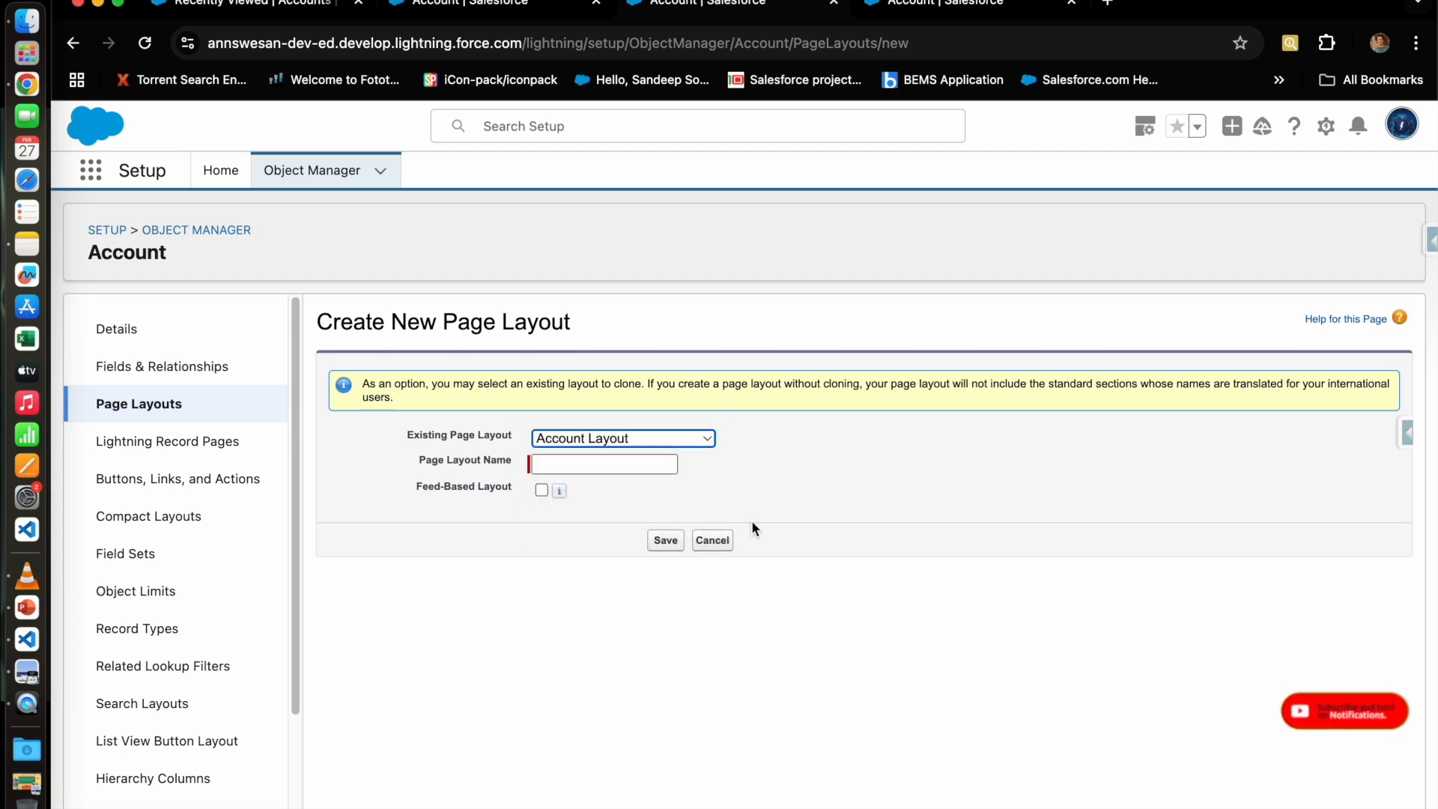
pyautogui.click(677, 445)
pyautogui.click(659, 353)
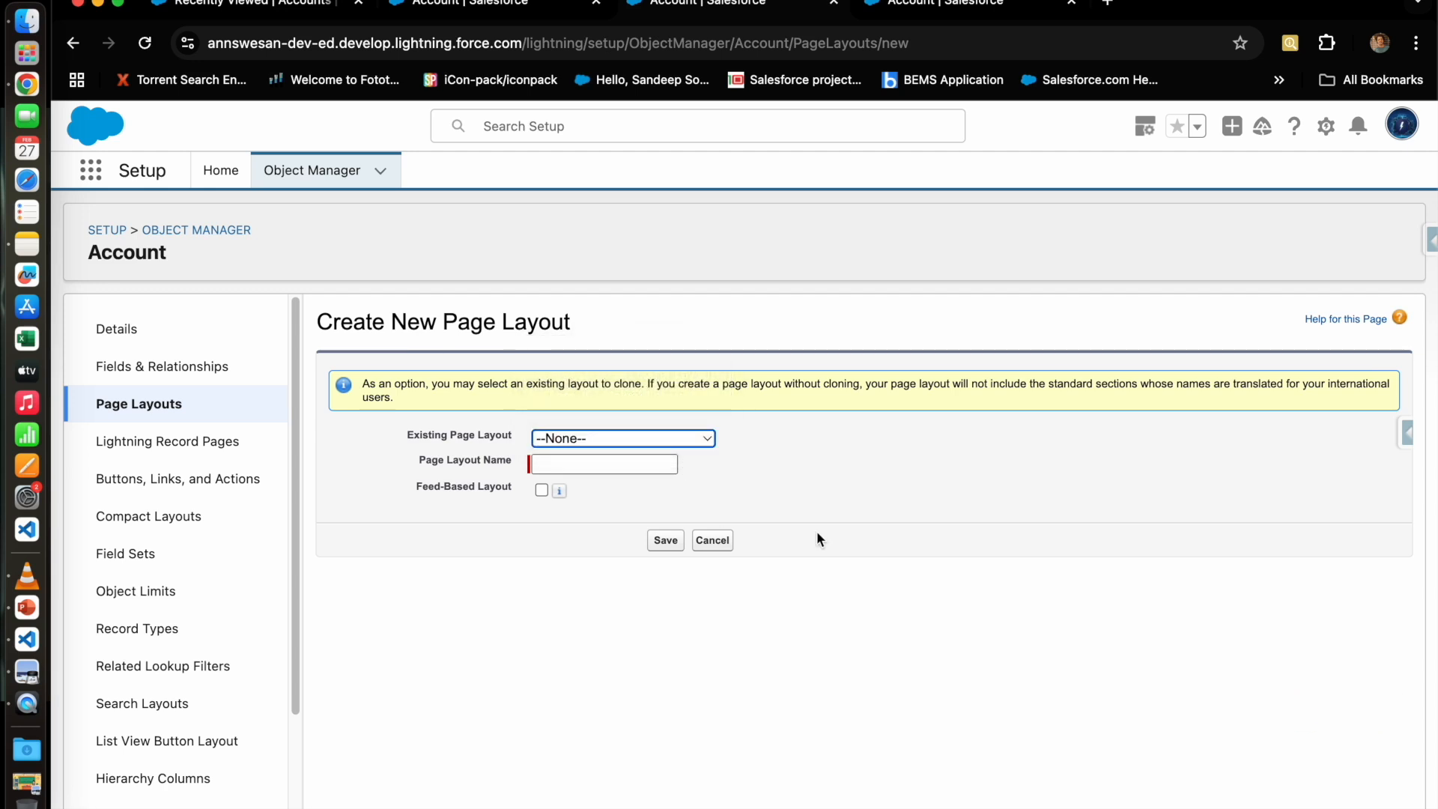
pyautogui.click(663, 441)
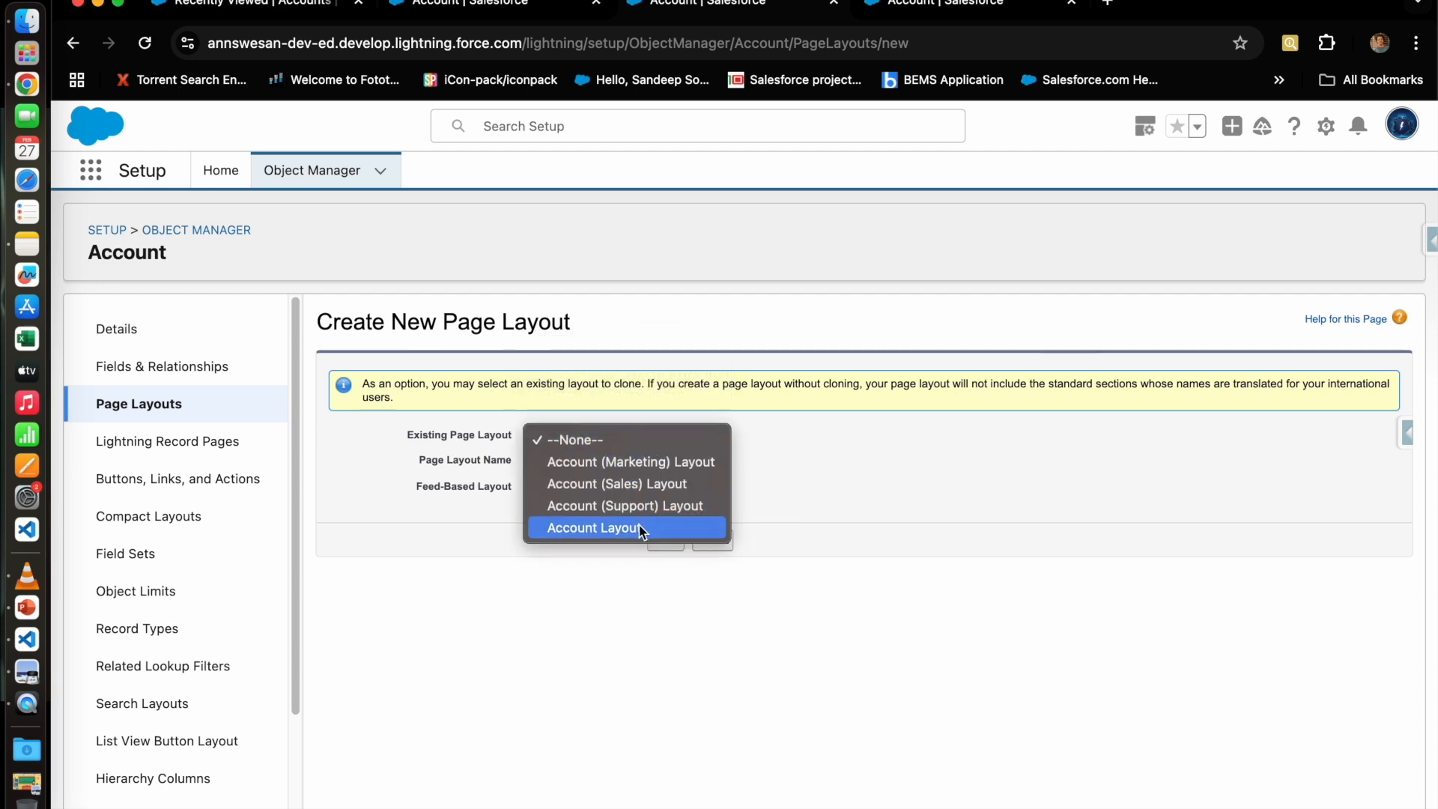
pyautogui.click(662, 530)
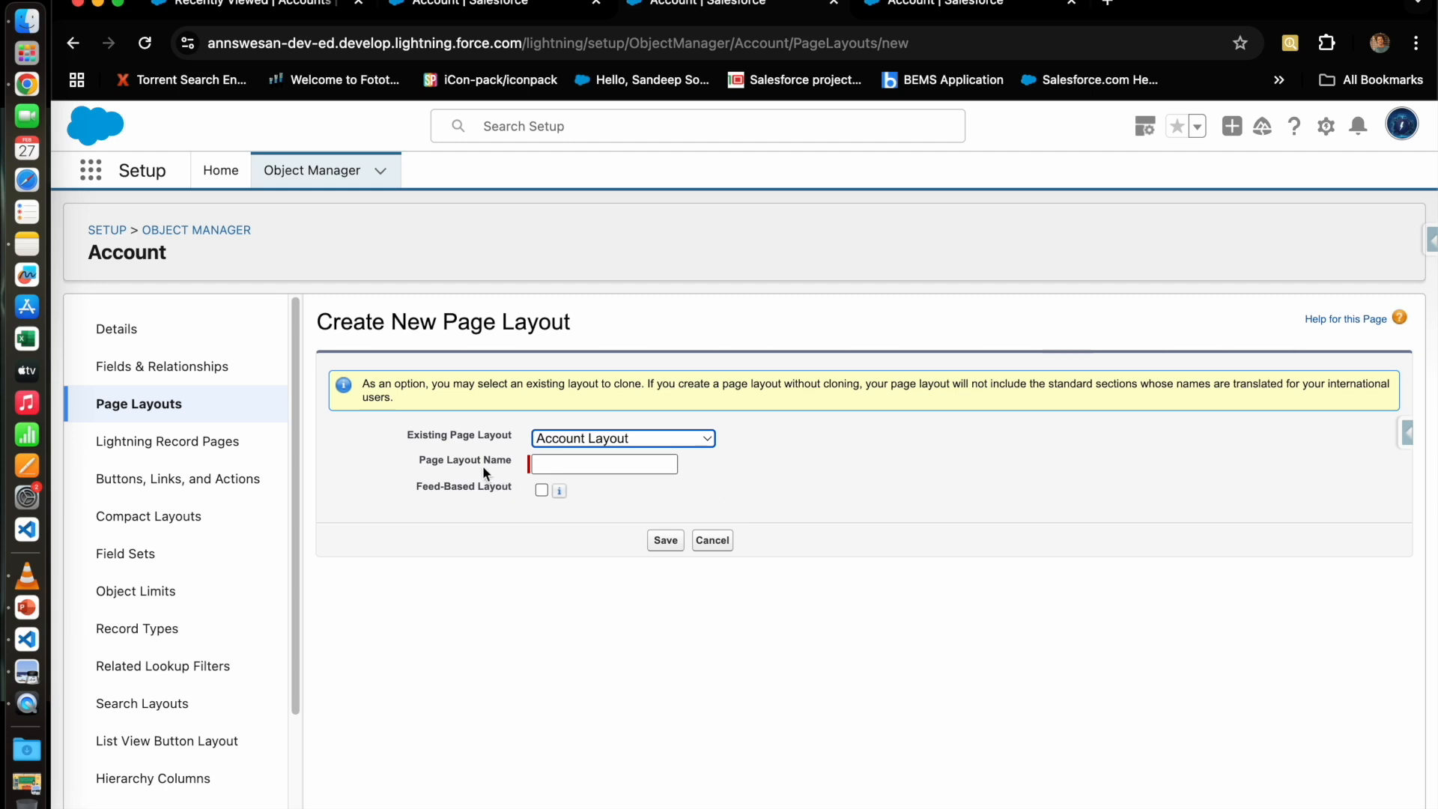
pyautogui.click(569, 467)
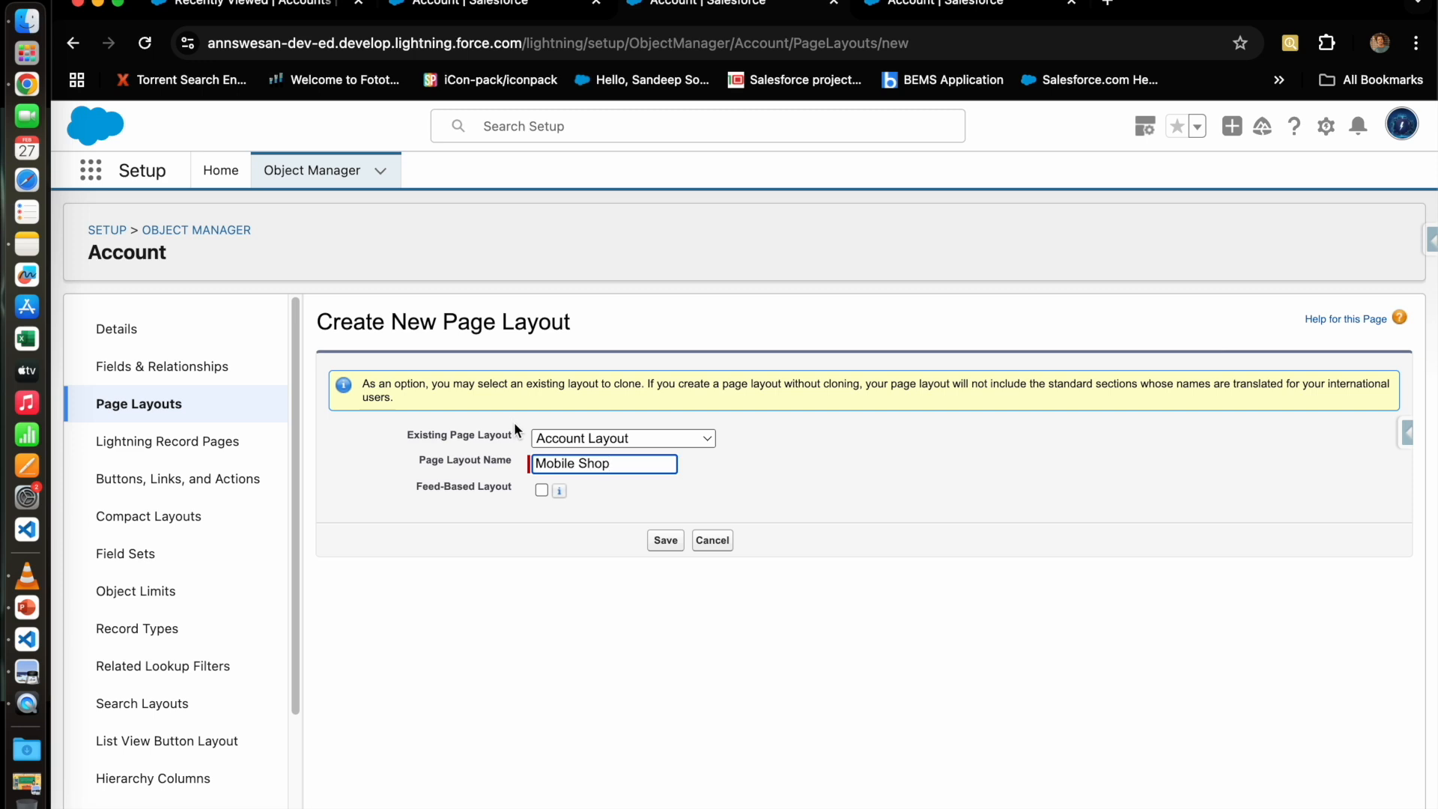
pyautogui.click(666, 540)
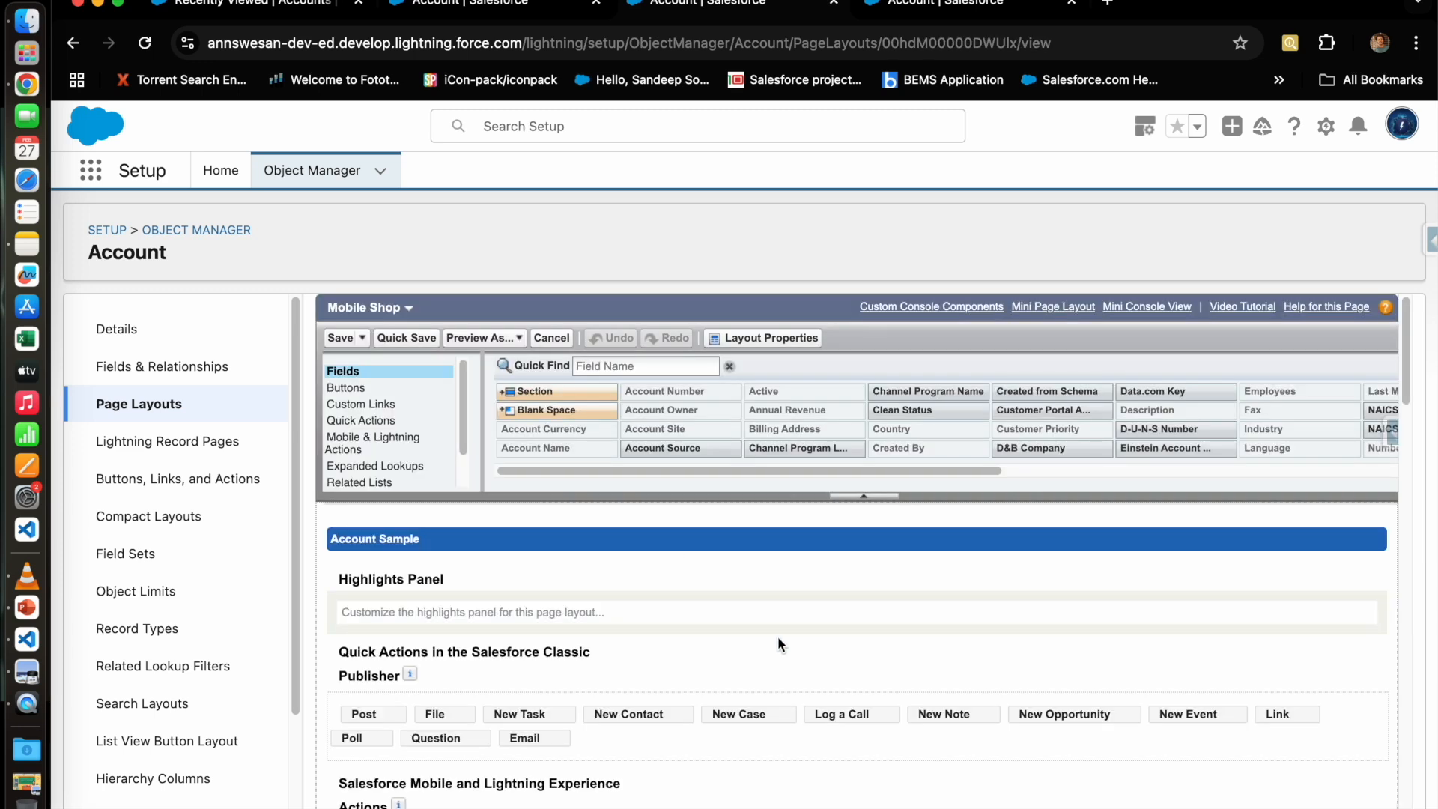
pyautogui.scroll(-3, 779, 643)
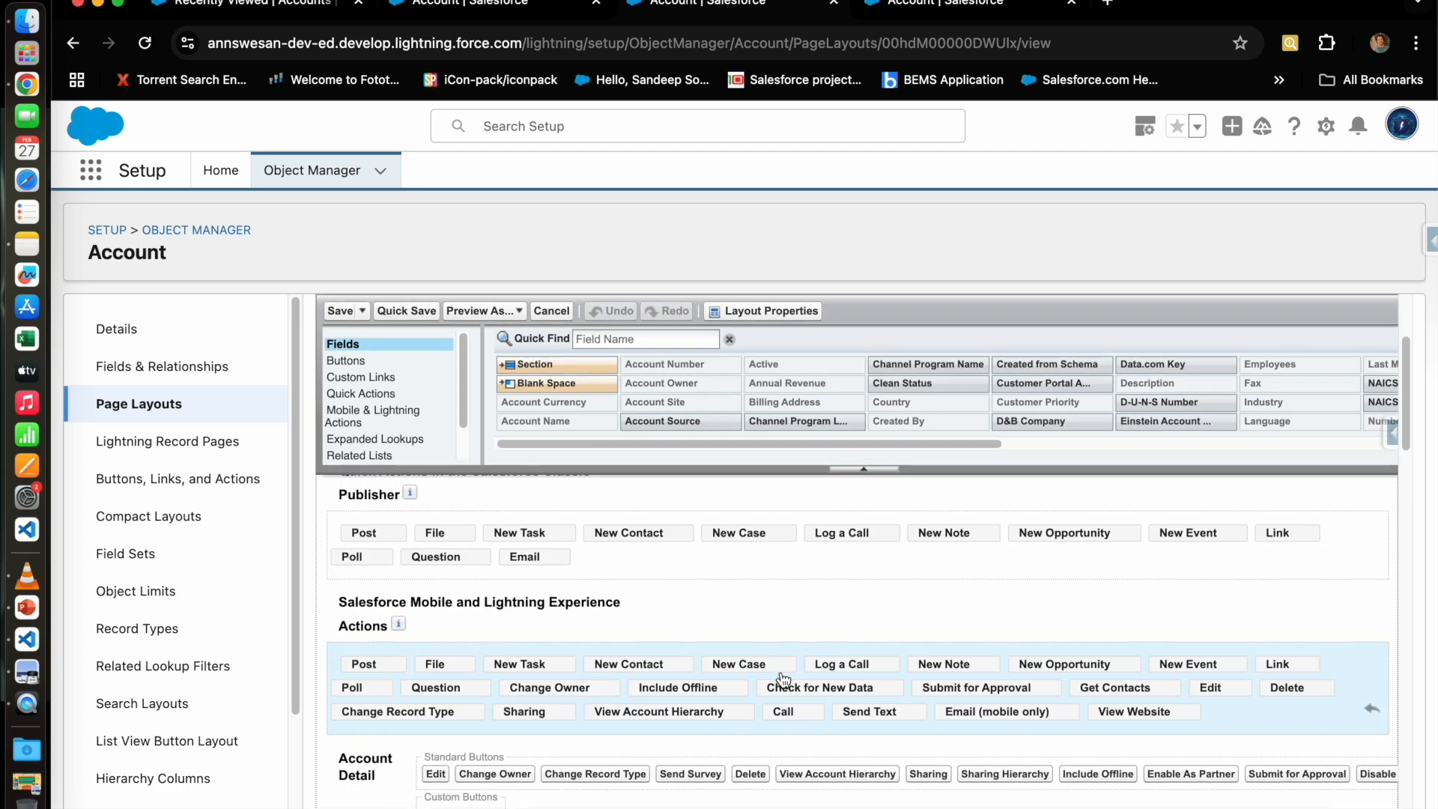
pyautogui.scroll(-5, 783, 681)
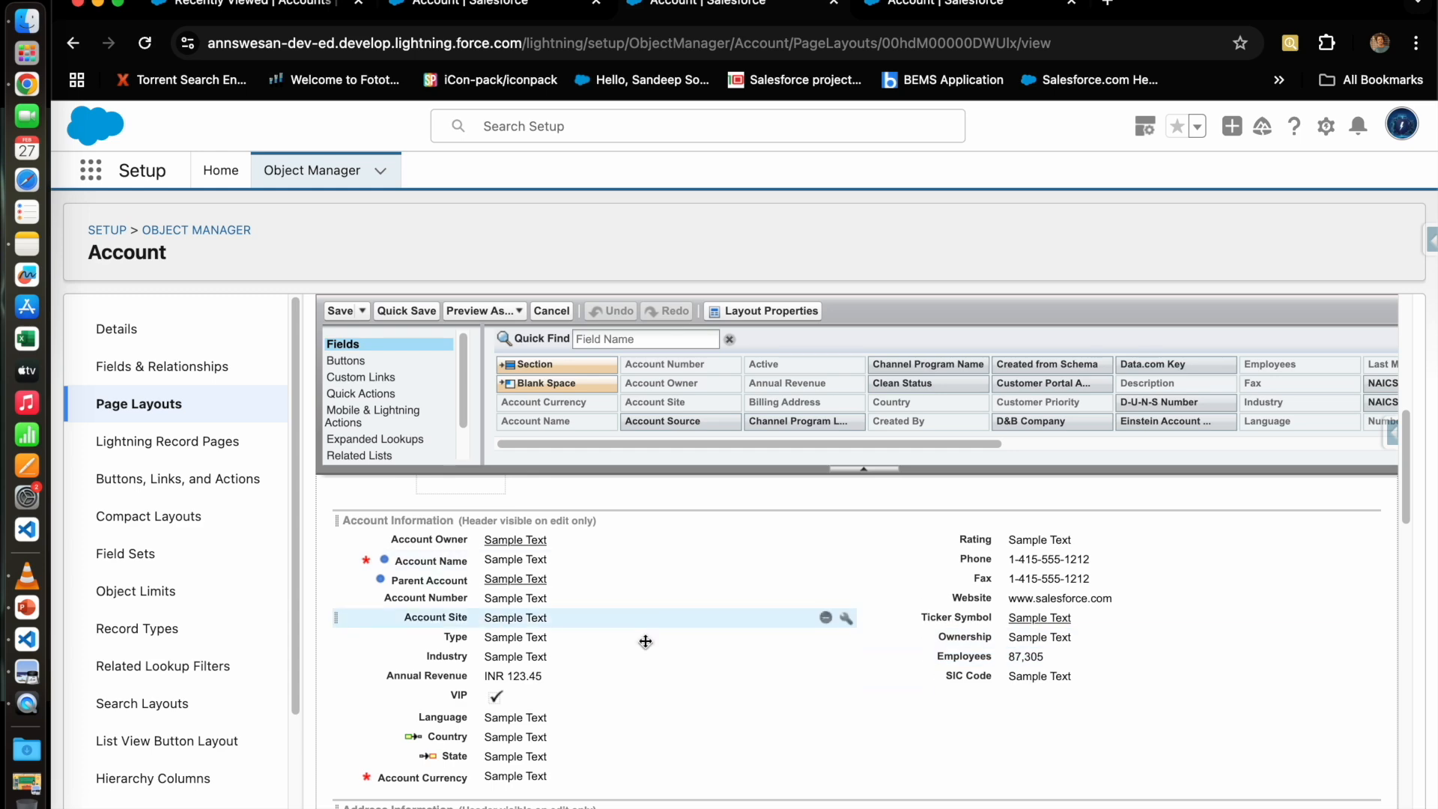
pyautogui.scroll(2, 726, 640)
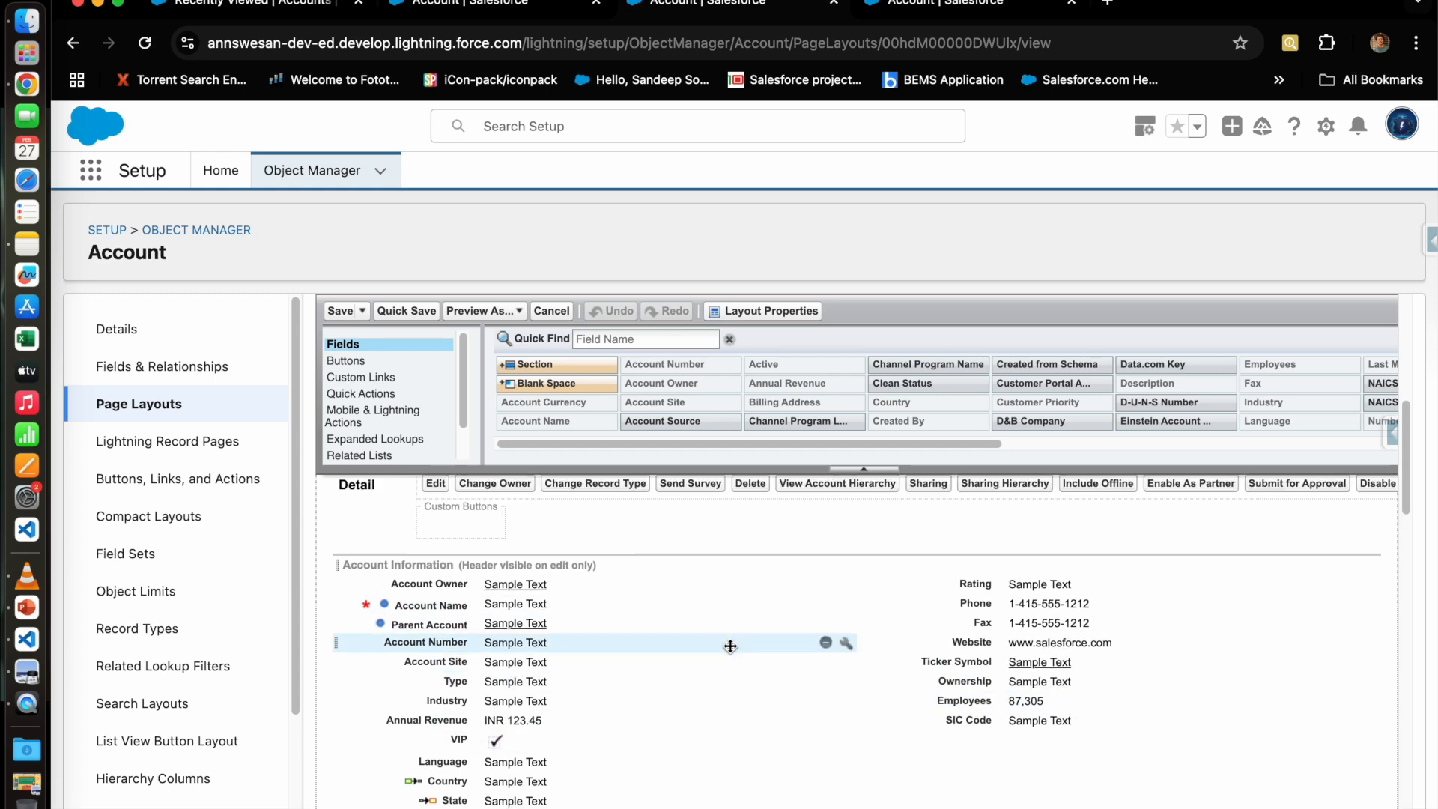
pyautogui.scroll(-10, 689, 654)
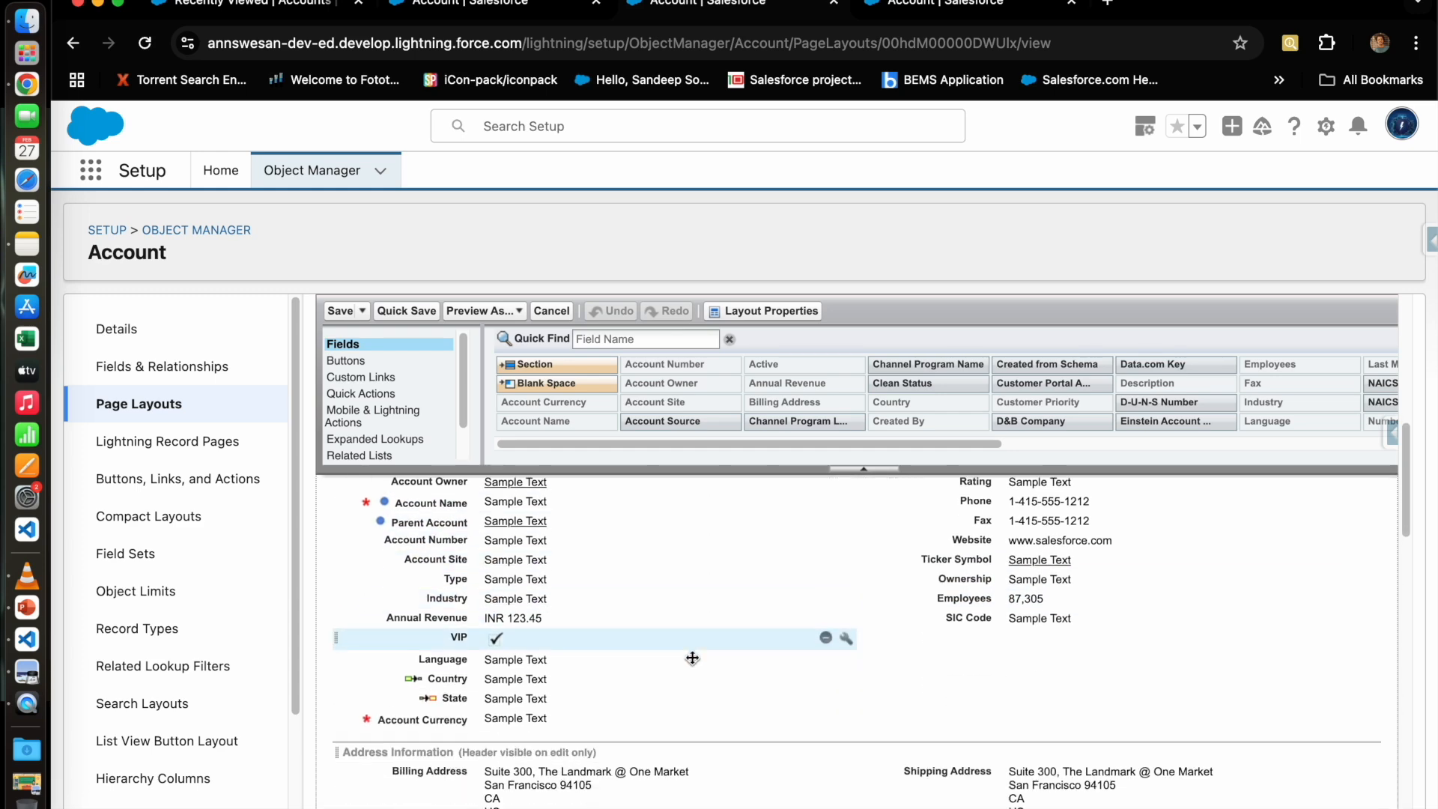
pyautogui.scroll(-3, 619, 637)
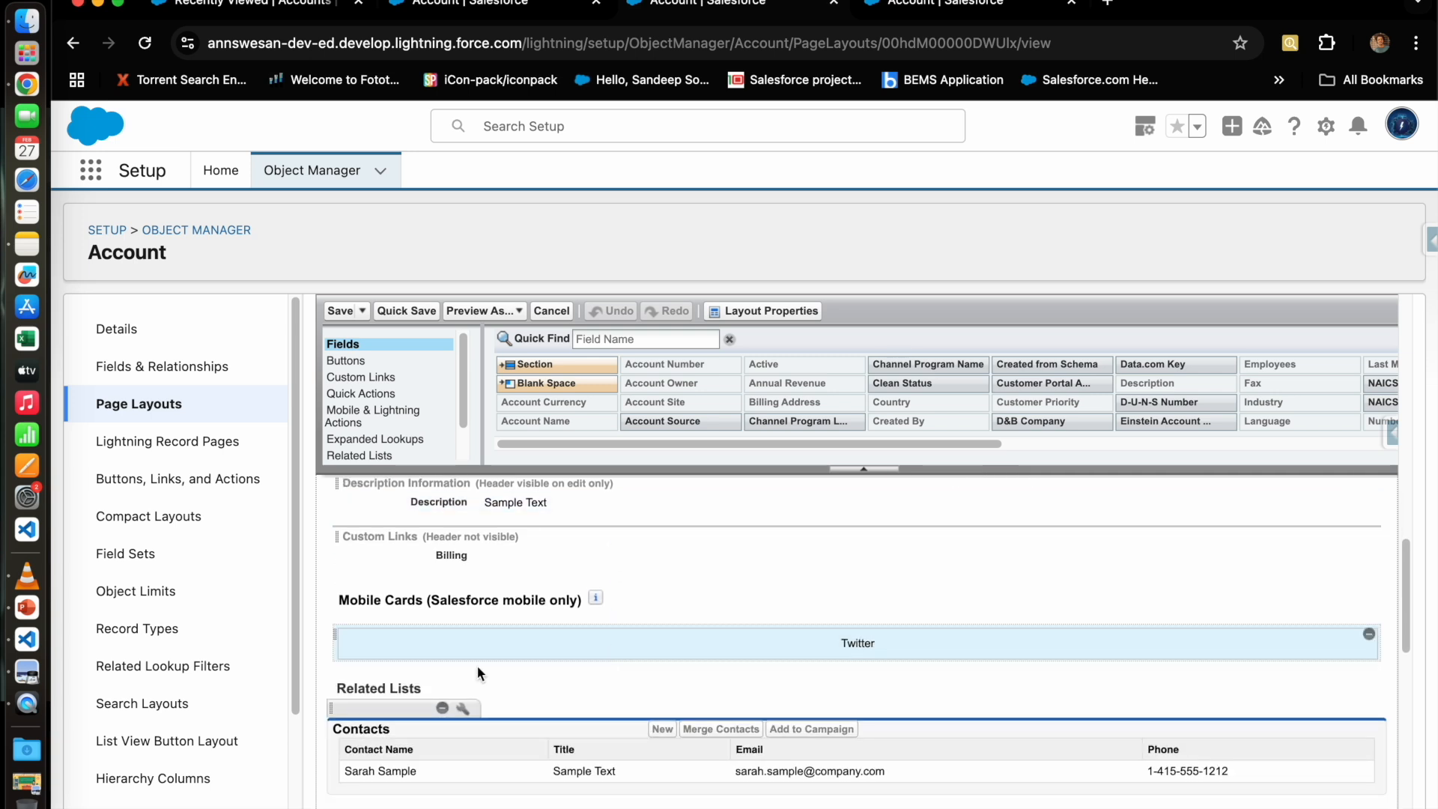
pyautogui.scroll(-6, 566, 657)
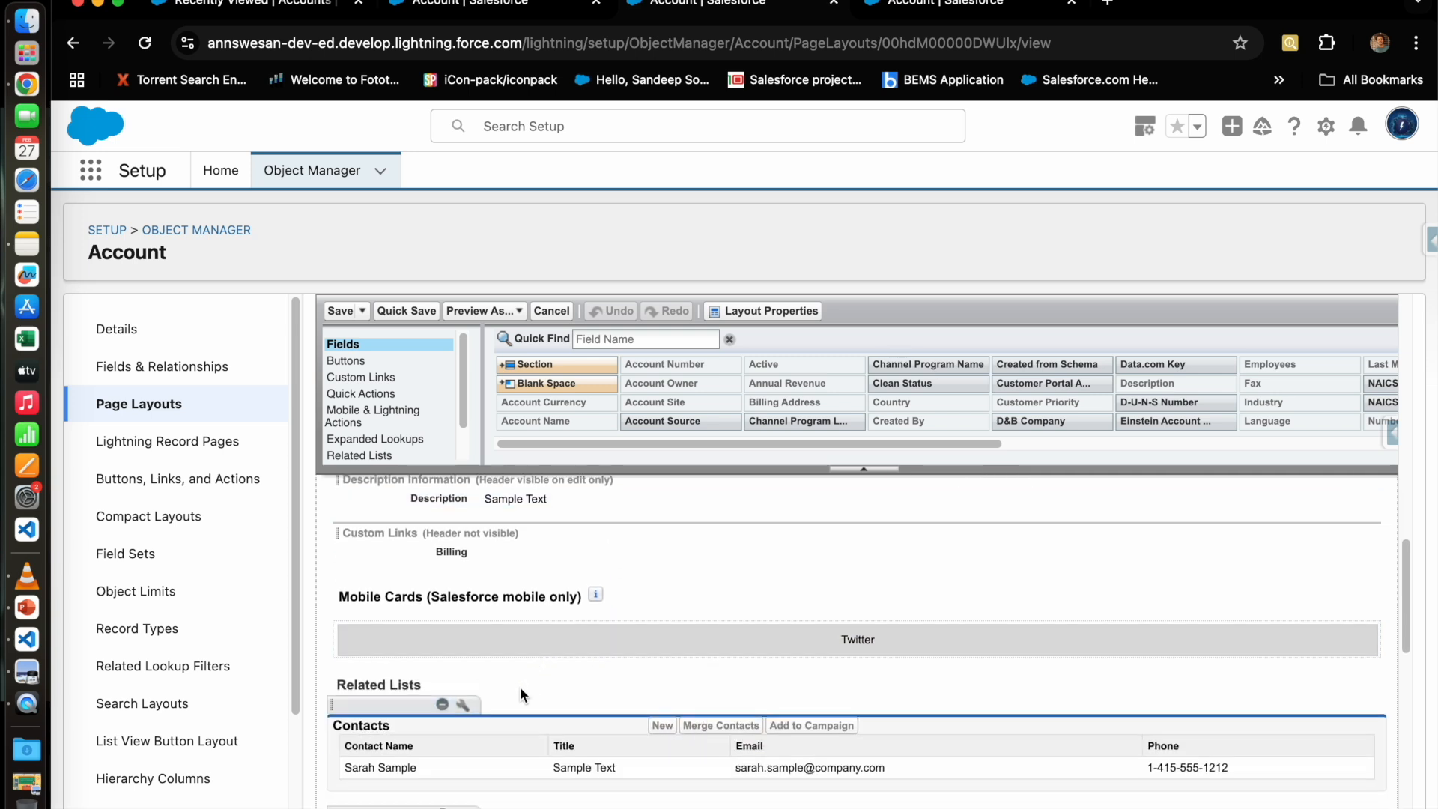
pyautogui.scroll(-3, 566, 689)
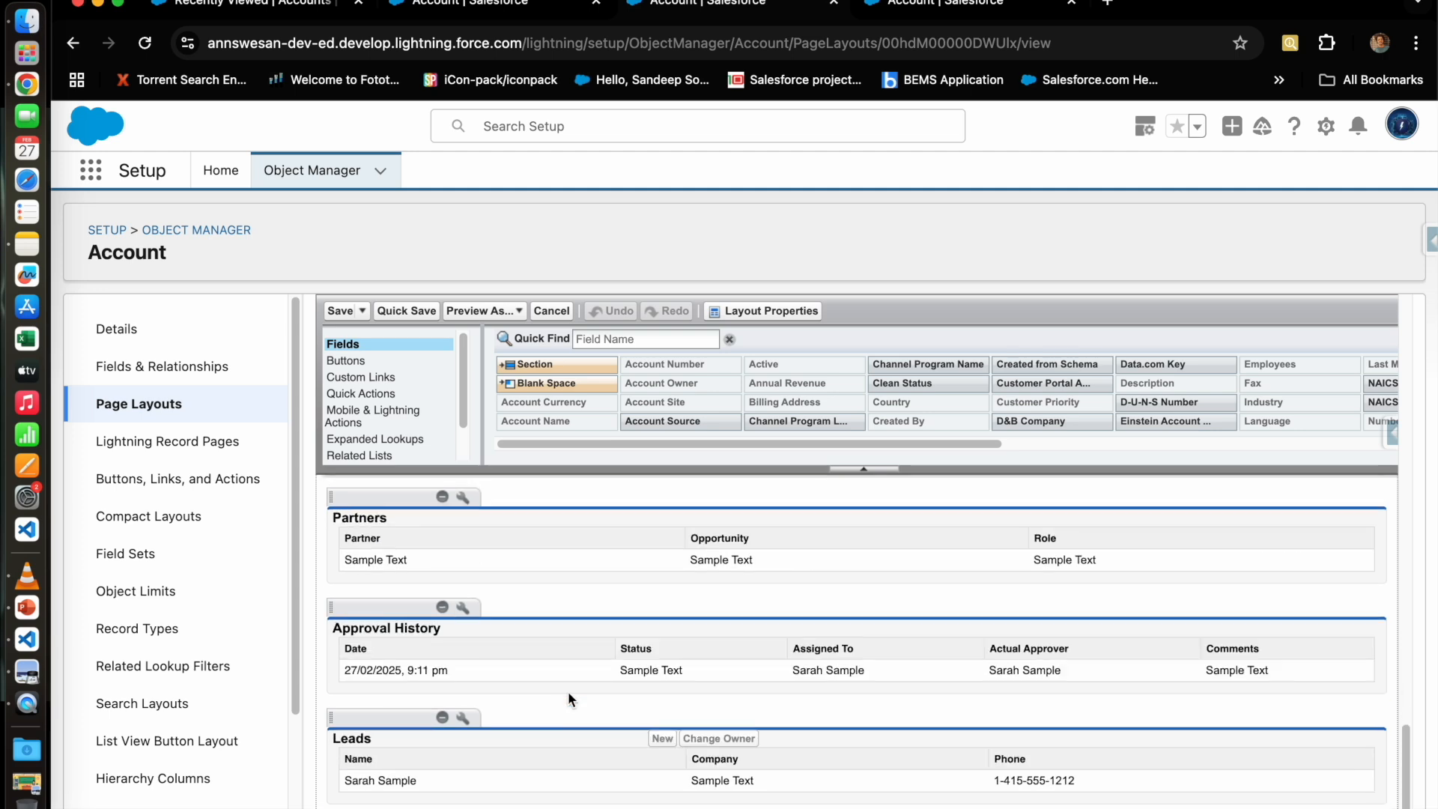
pyautogui.scroll(20, 567, 690)
pyautogui.scroll(-10, 648, 706)
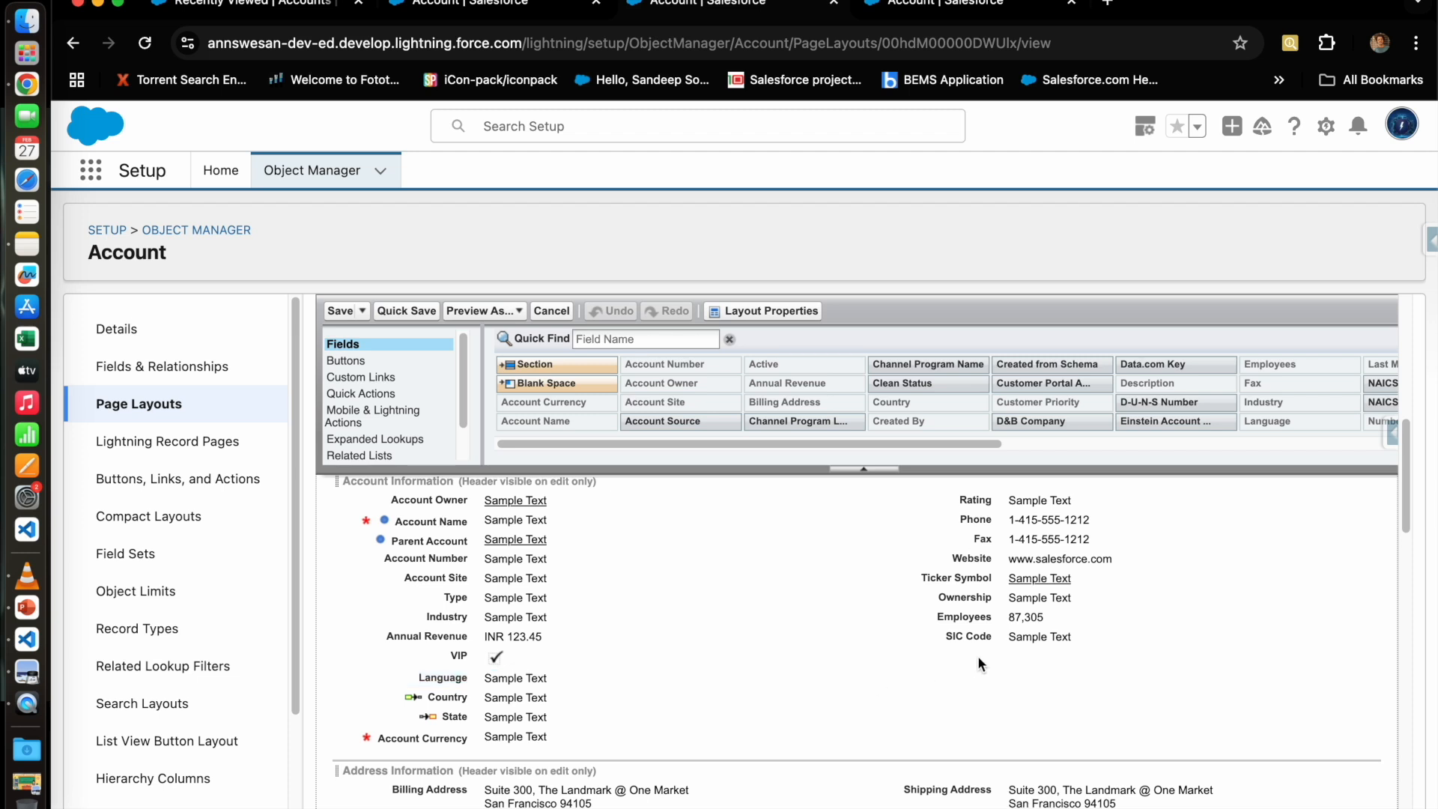
# Step: Remove the SIC Code and Fax fields from the Mobile Shop layout
pyautogui.click(1217, 641)
pyautogui.click(1350, 637)
pyautogui.click(1340, 619)
pyautogui.moveTo(1353, 624)
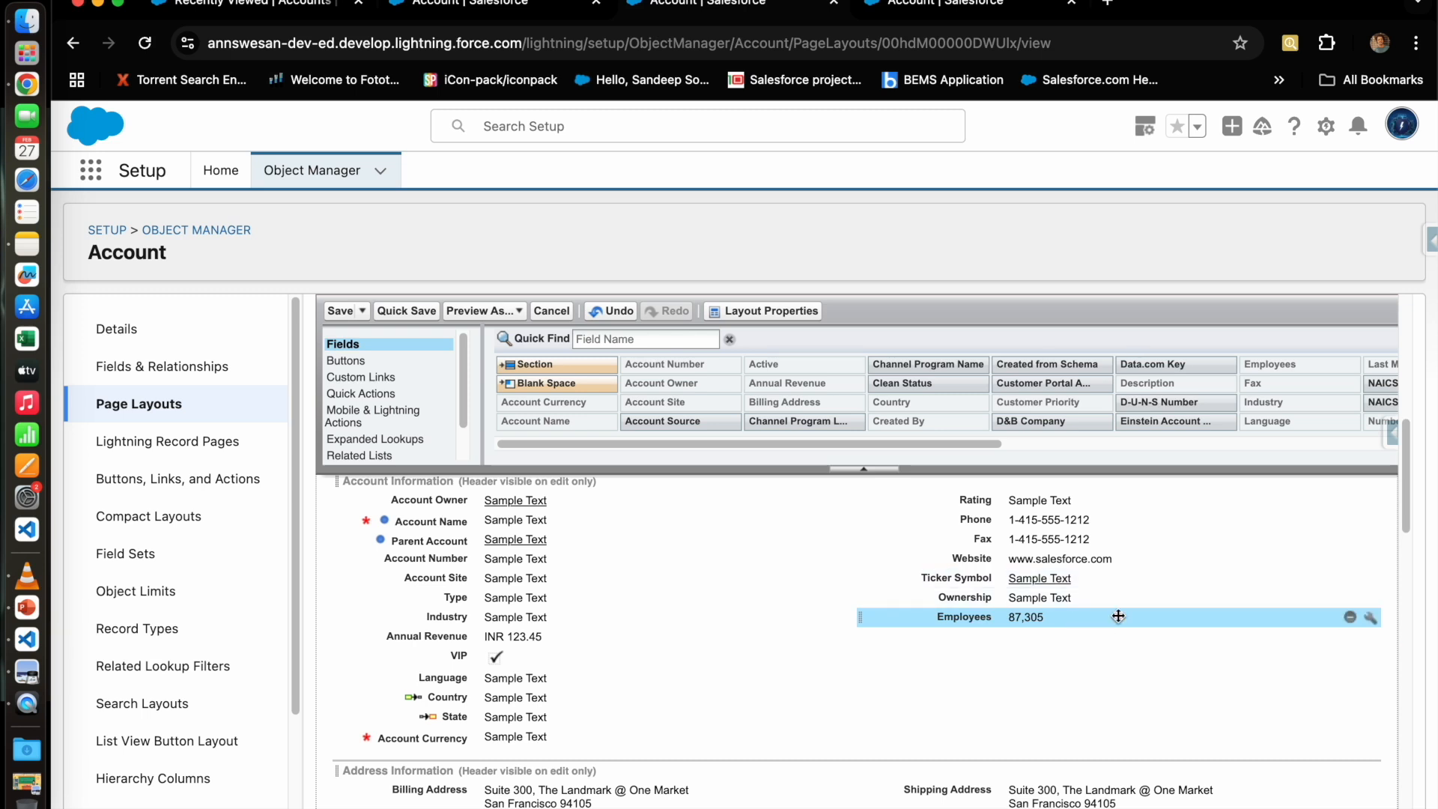
pyautogui.click(1299, 539)
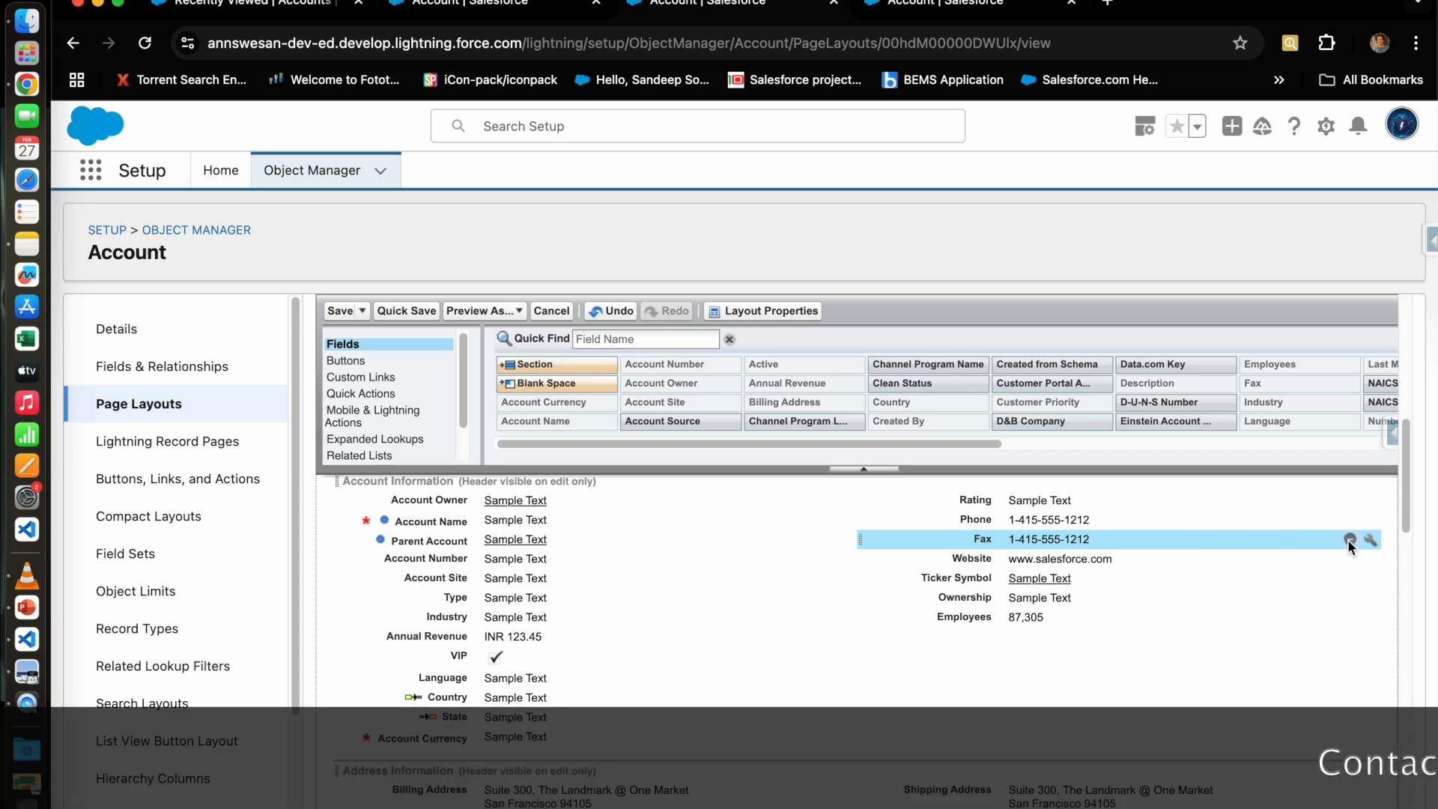
pyautogui.click(1349, 540)
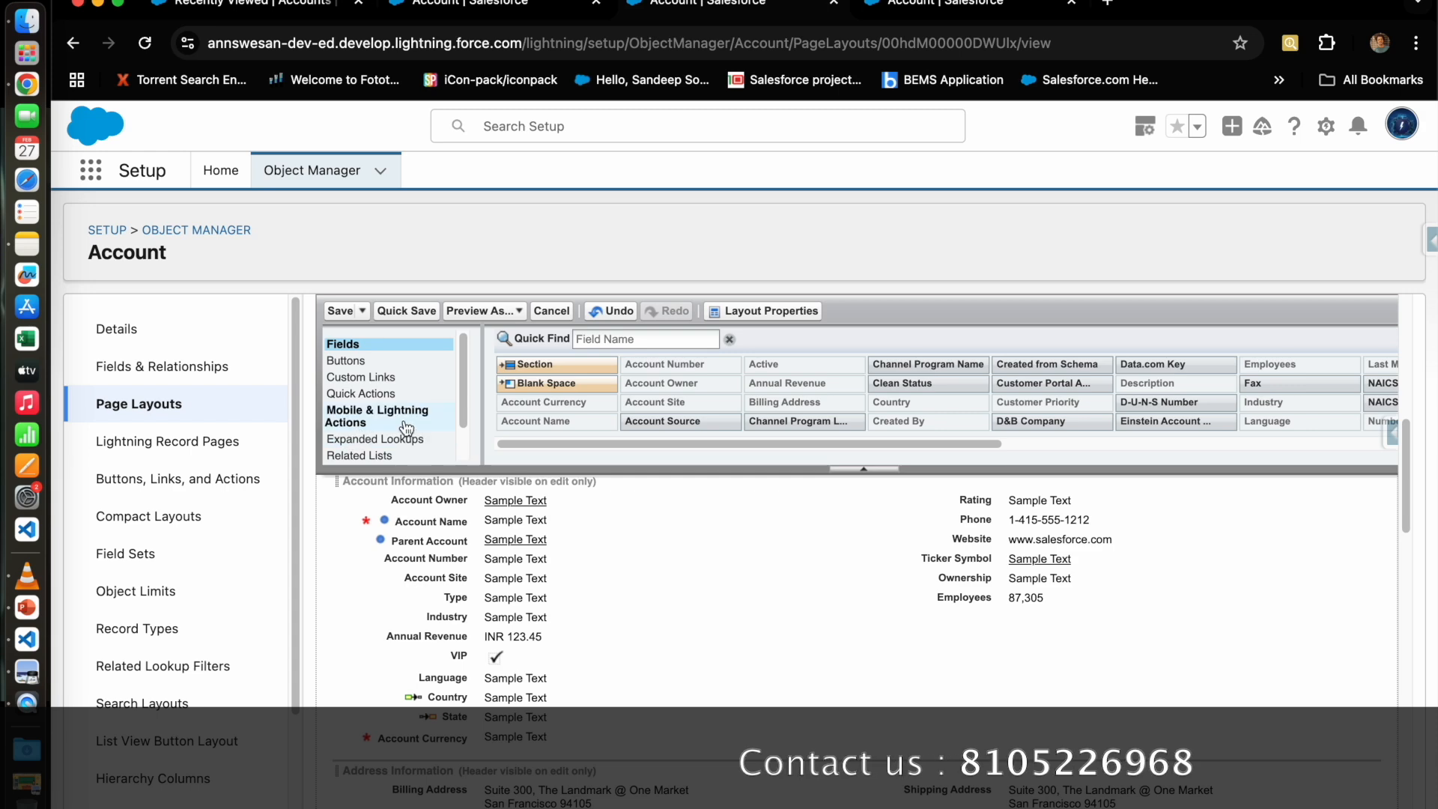
# Step: Add a two-column section named 'Mobile Details' below Account Information
pyautogui.moveTo(517, 366); pyautogui.dragTo(455, 727)
pyautogui.moveTo(892, 479); pyautogui.dragTo(658, 462)
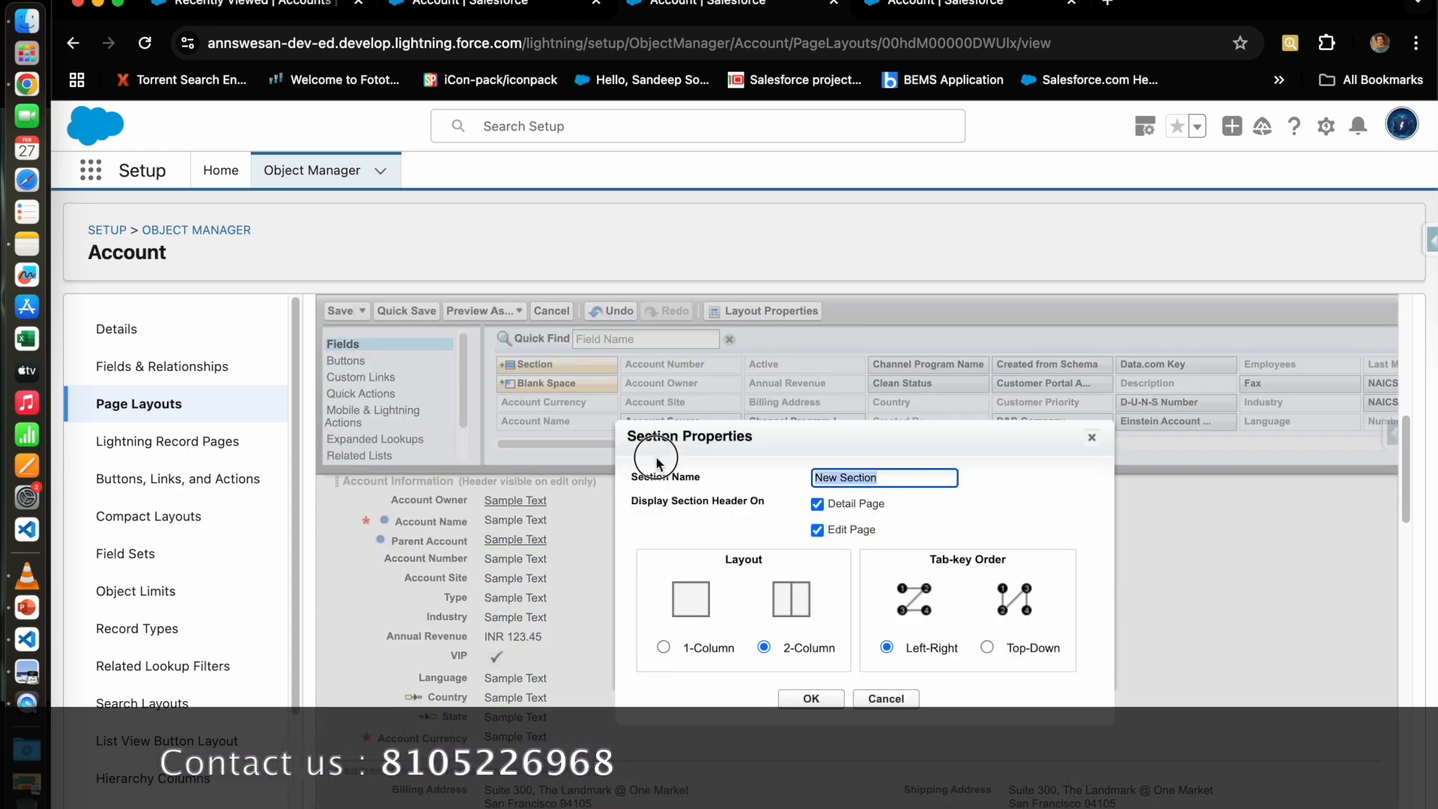
pyautogui.write('Mob')
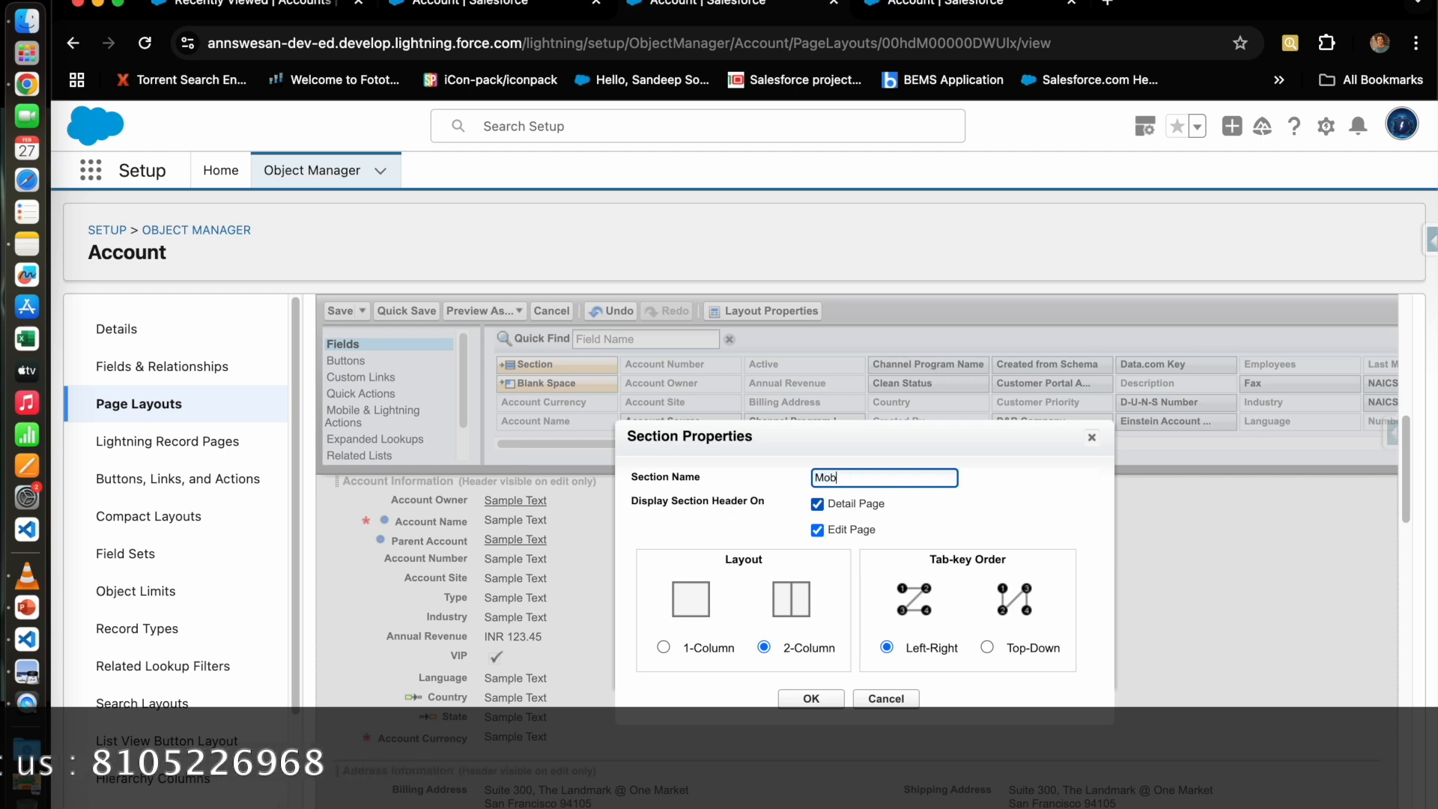
pyautogui.write('ile Deta')
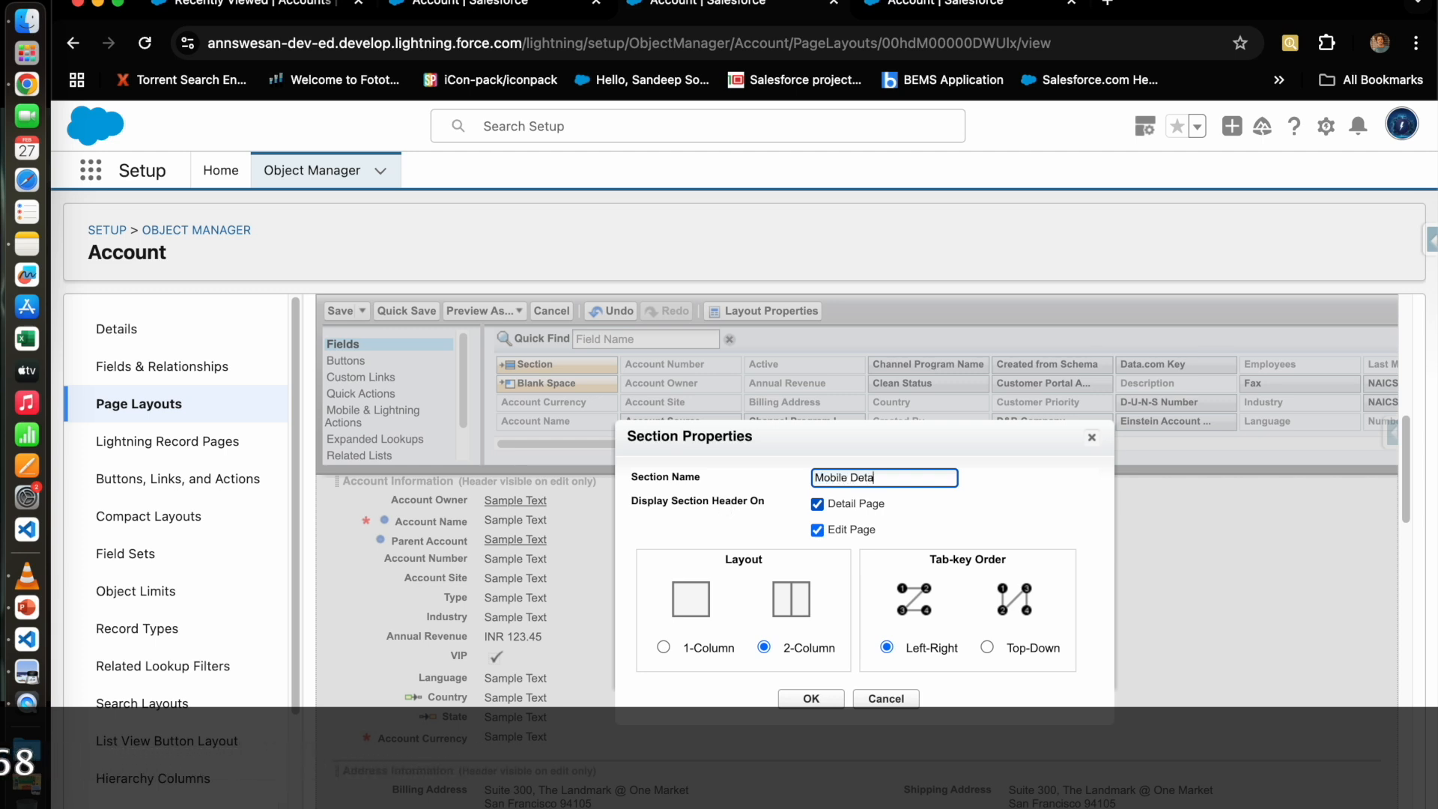
pyautogui.write('ils')
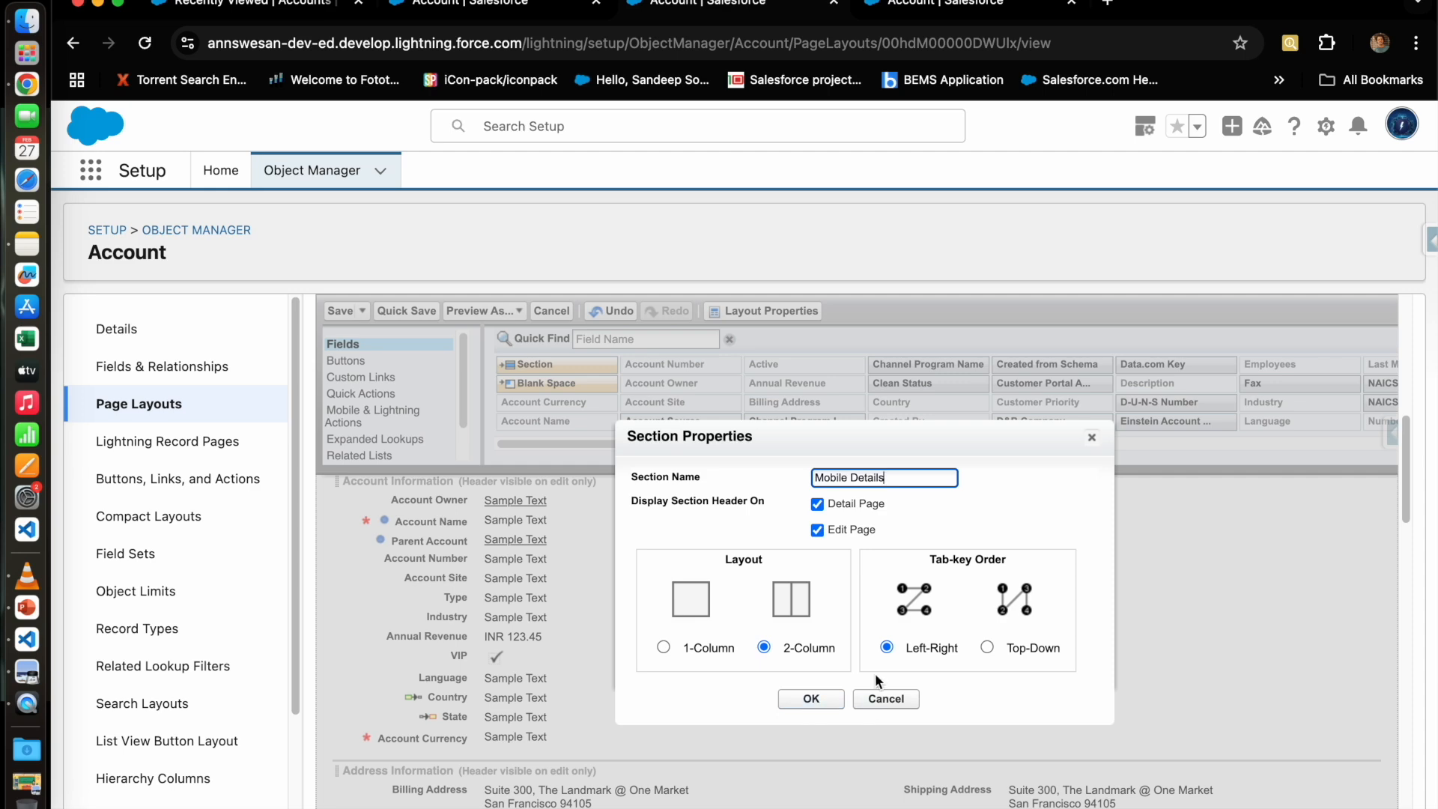
pyautogui.click(825, 702)
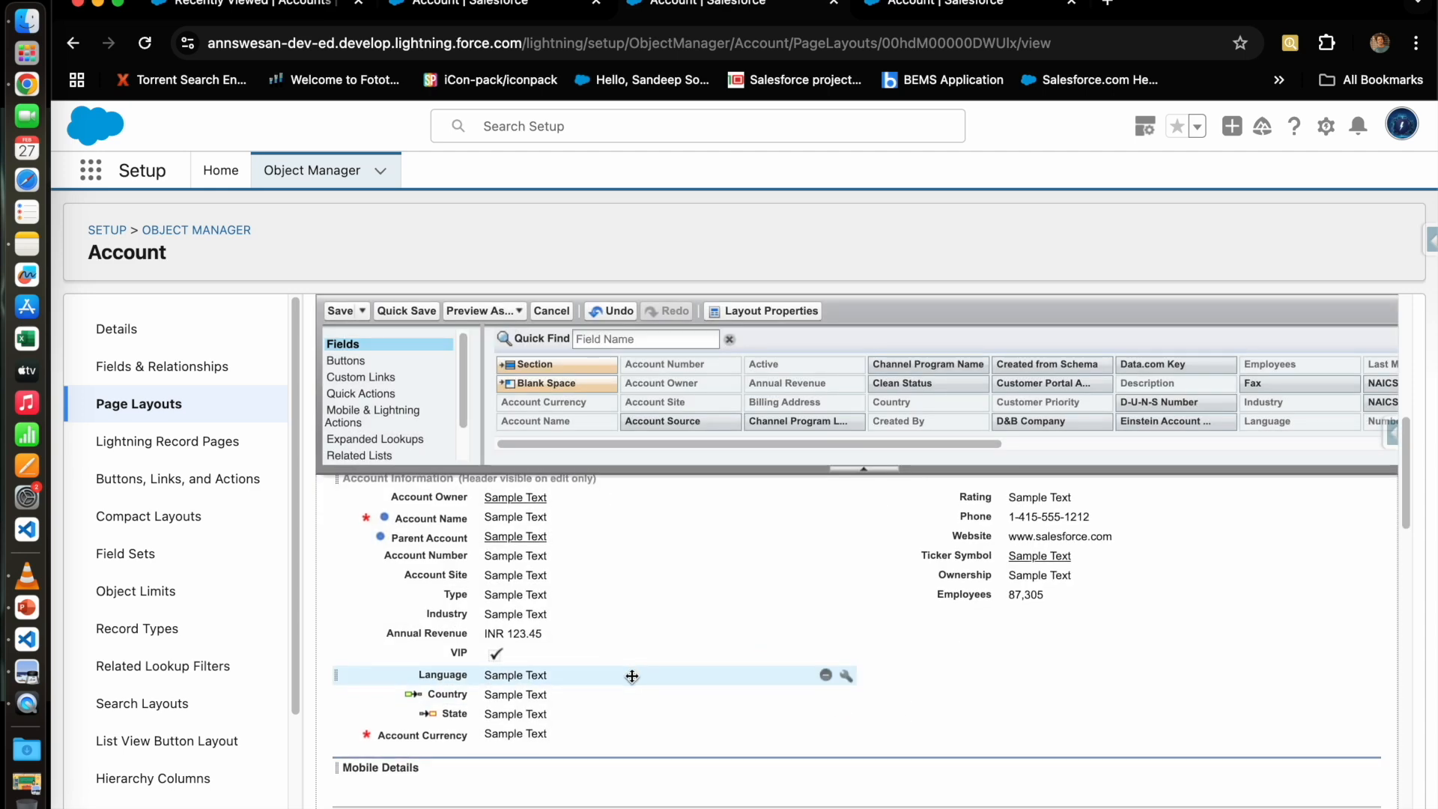
# Step: Move Language, Country, State and Employees into Mobile Details and save the layout
pyautogui.scroll(-1, 734, 643)
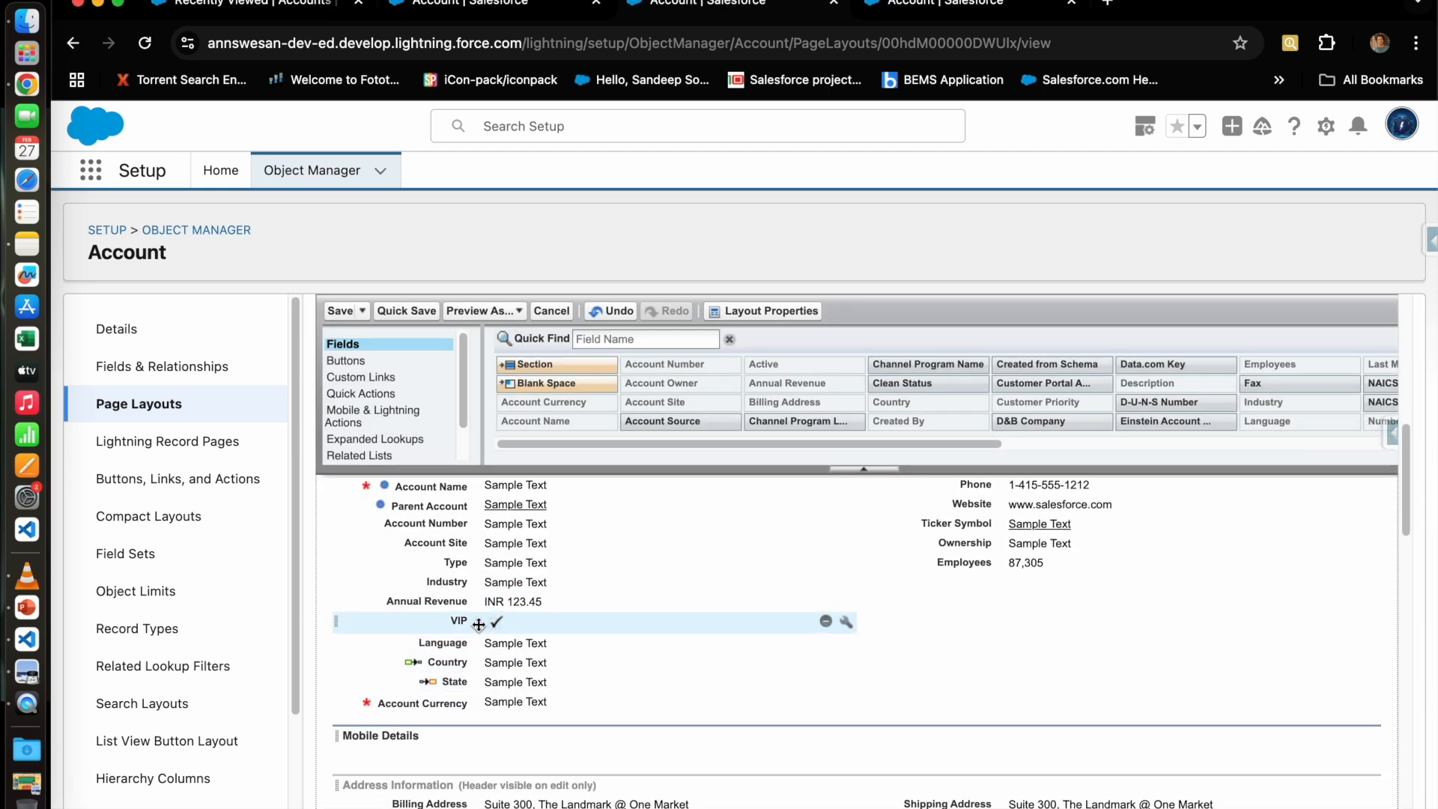
pyautogui.moveTo(507, 641); pyautogui.dragTo(449, 739)
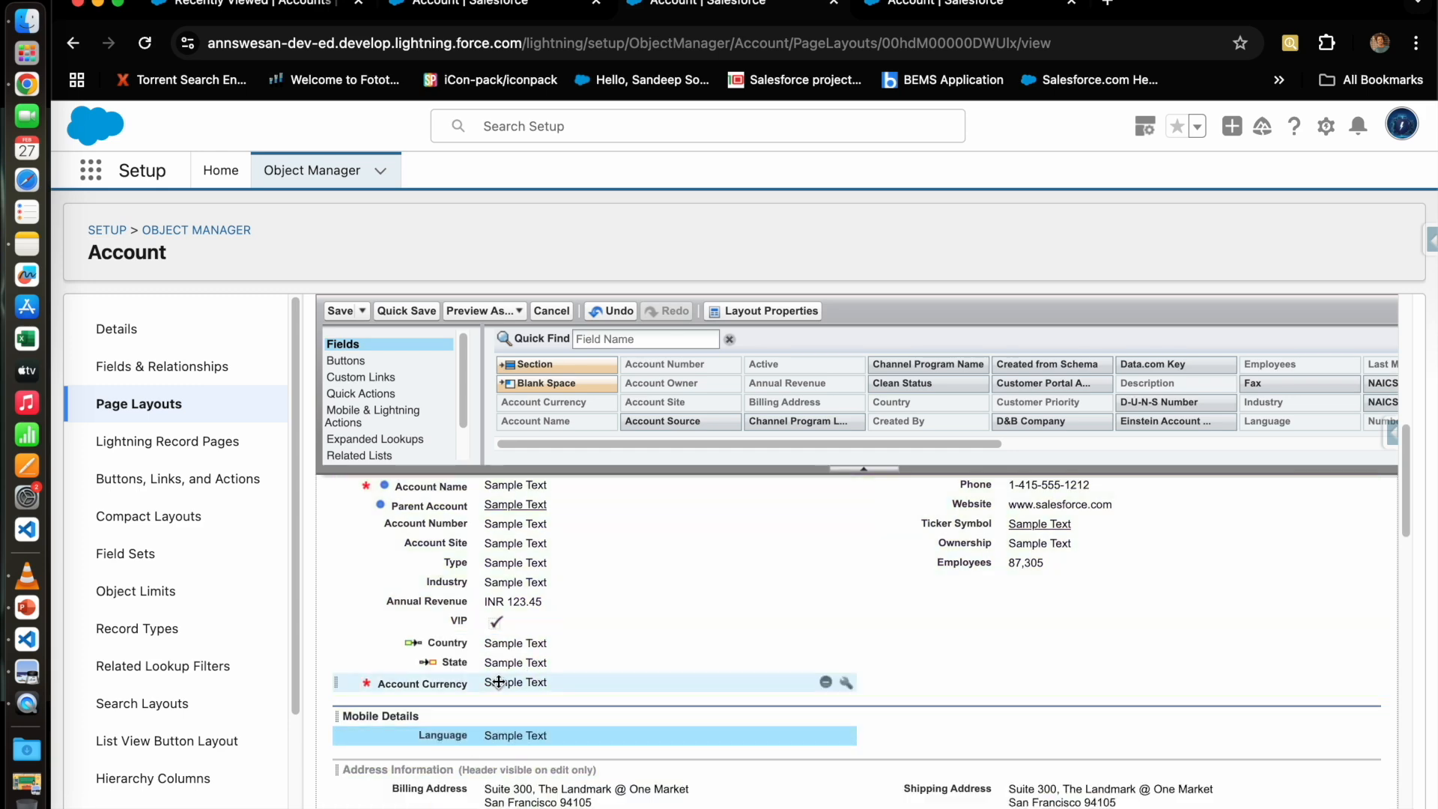
pyautogui.moveTo(504, 641); pyautogui.dragTo(996, 725)
pyautogui.moveTo(509, 643); pyautogui.dragTo(977, 724)
pyautogui.moveTo(974, 563); pyautogui.dragTo(429, 711)
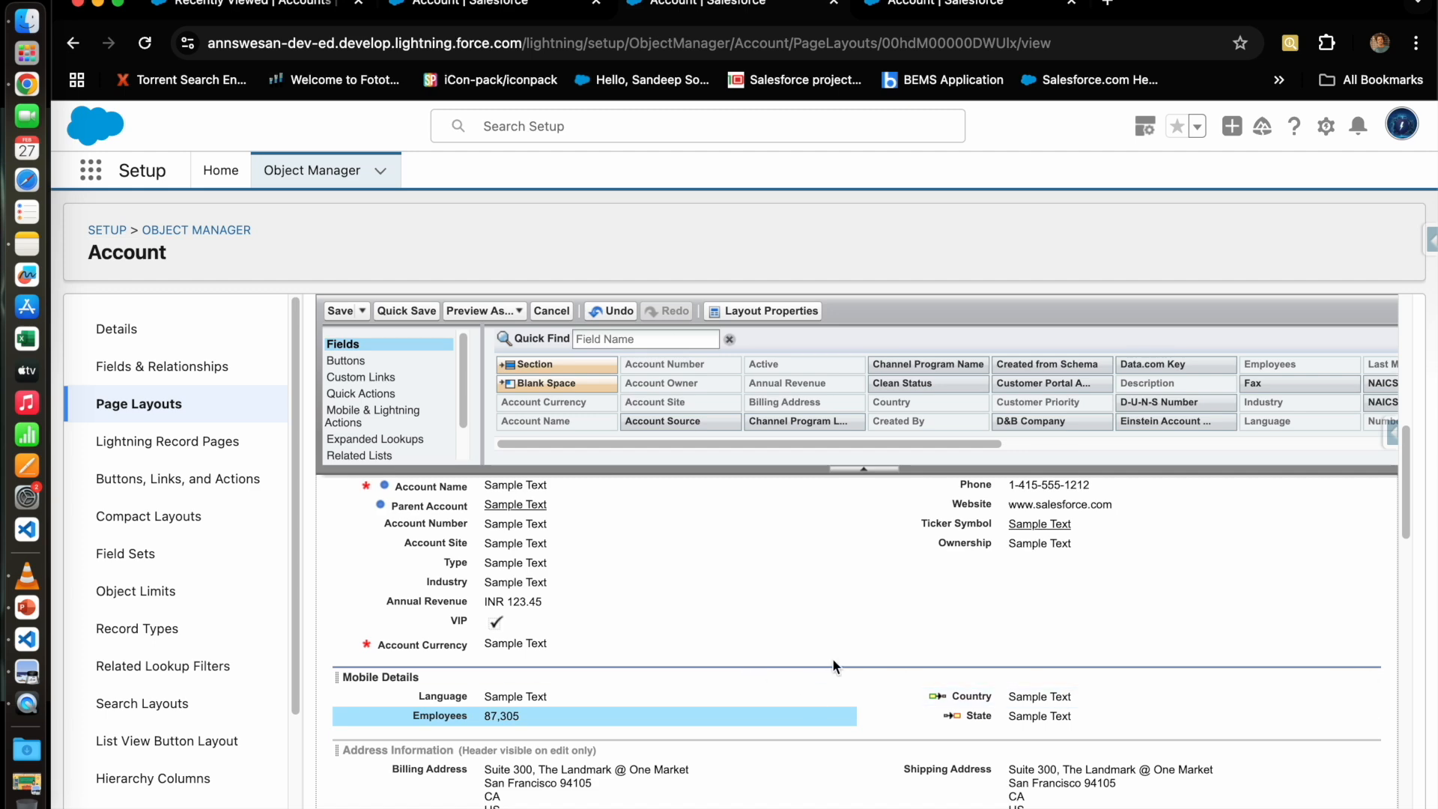
pyautogui.scroll(-5, 831, 678)
pyautogui.scroll(15, 847, 683)
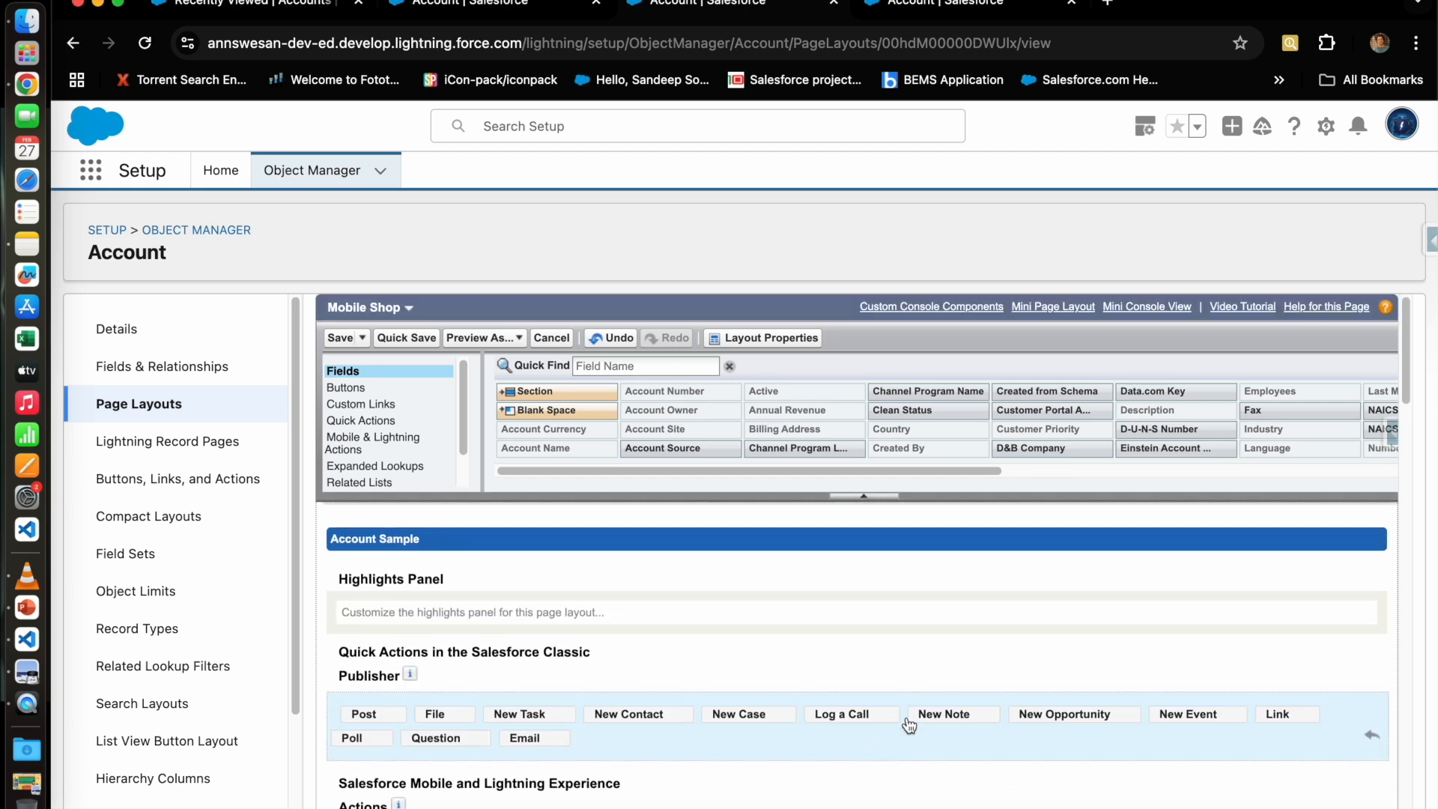
pyautogui.click(343, 339)
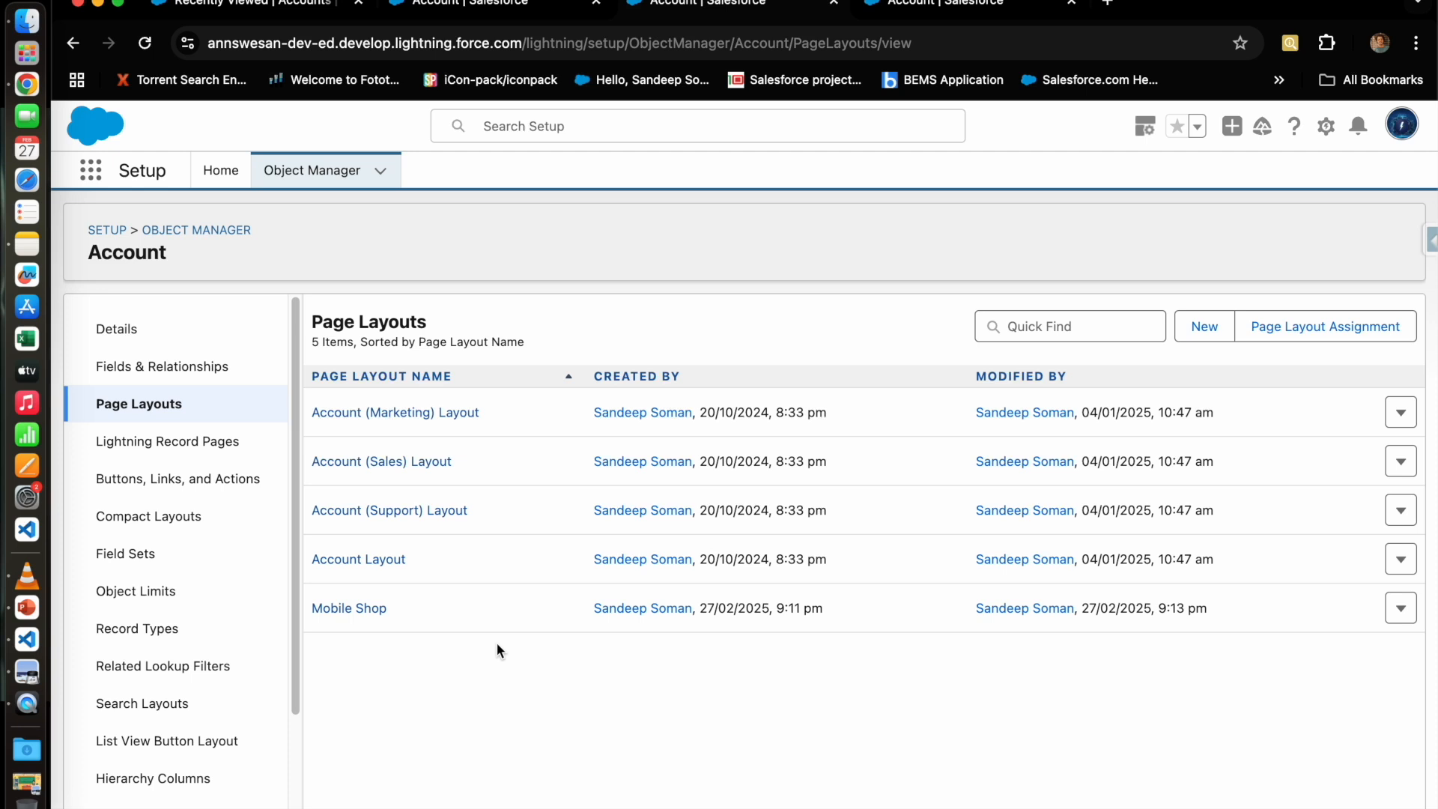
# Step: Clone Account Layout into a new Account page layout named 'Computer Shop'
pyautogui.click(1211, 343)
pyautogui.click(572, 441)
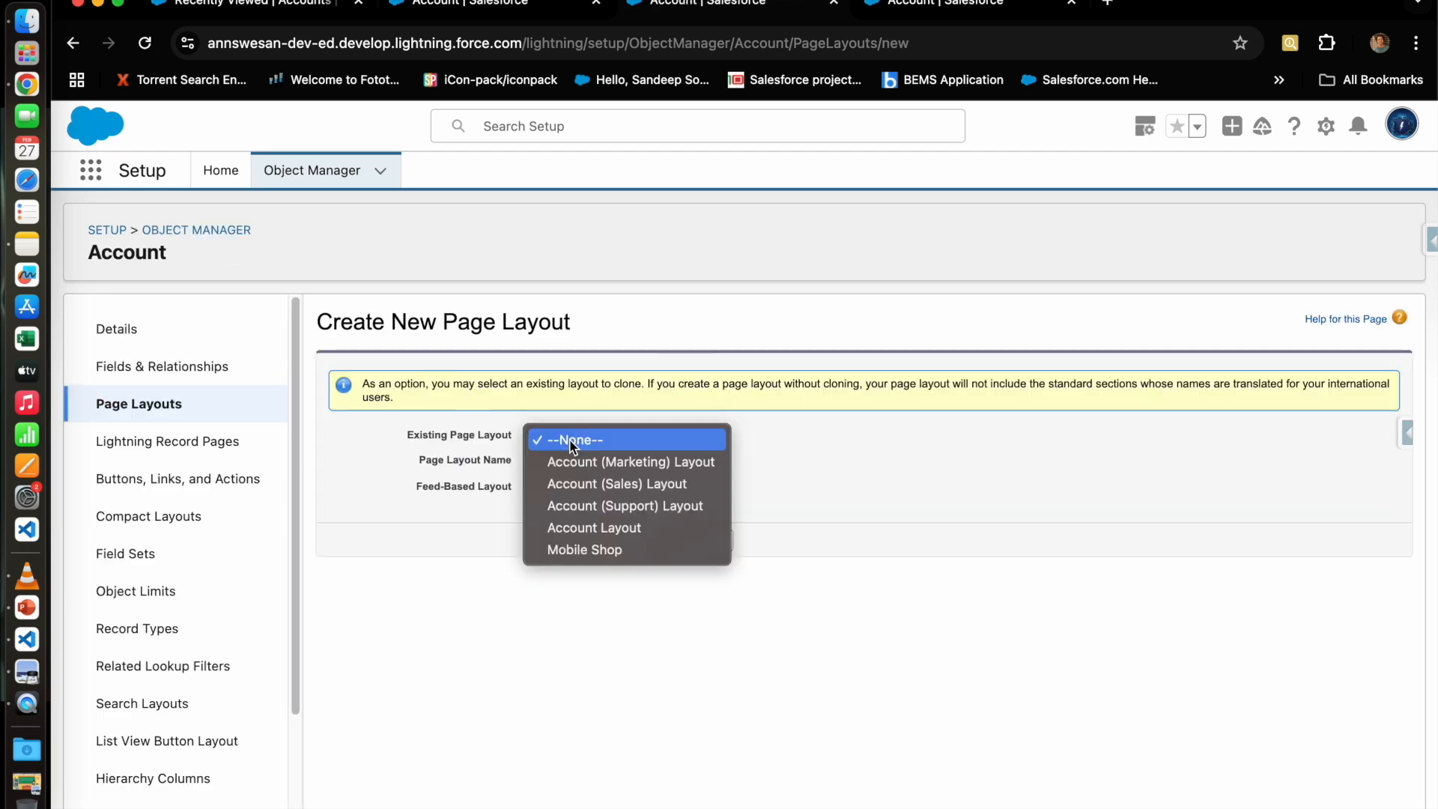
pyautogui.click(587, 528)
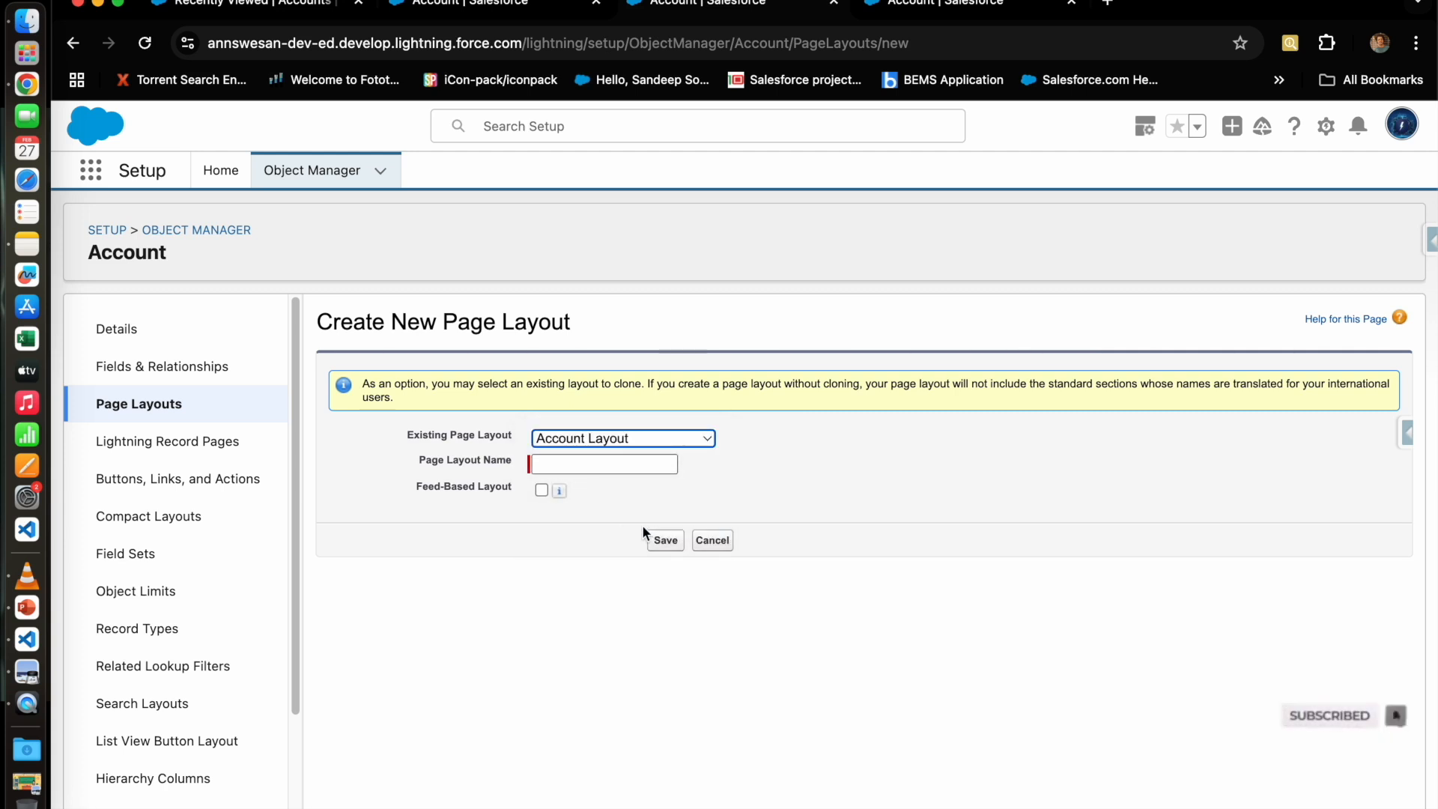
pyautogui.click(591, 465)
pyautogui.write('Computer Shop')
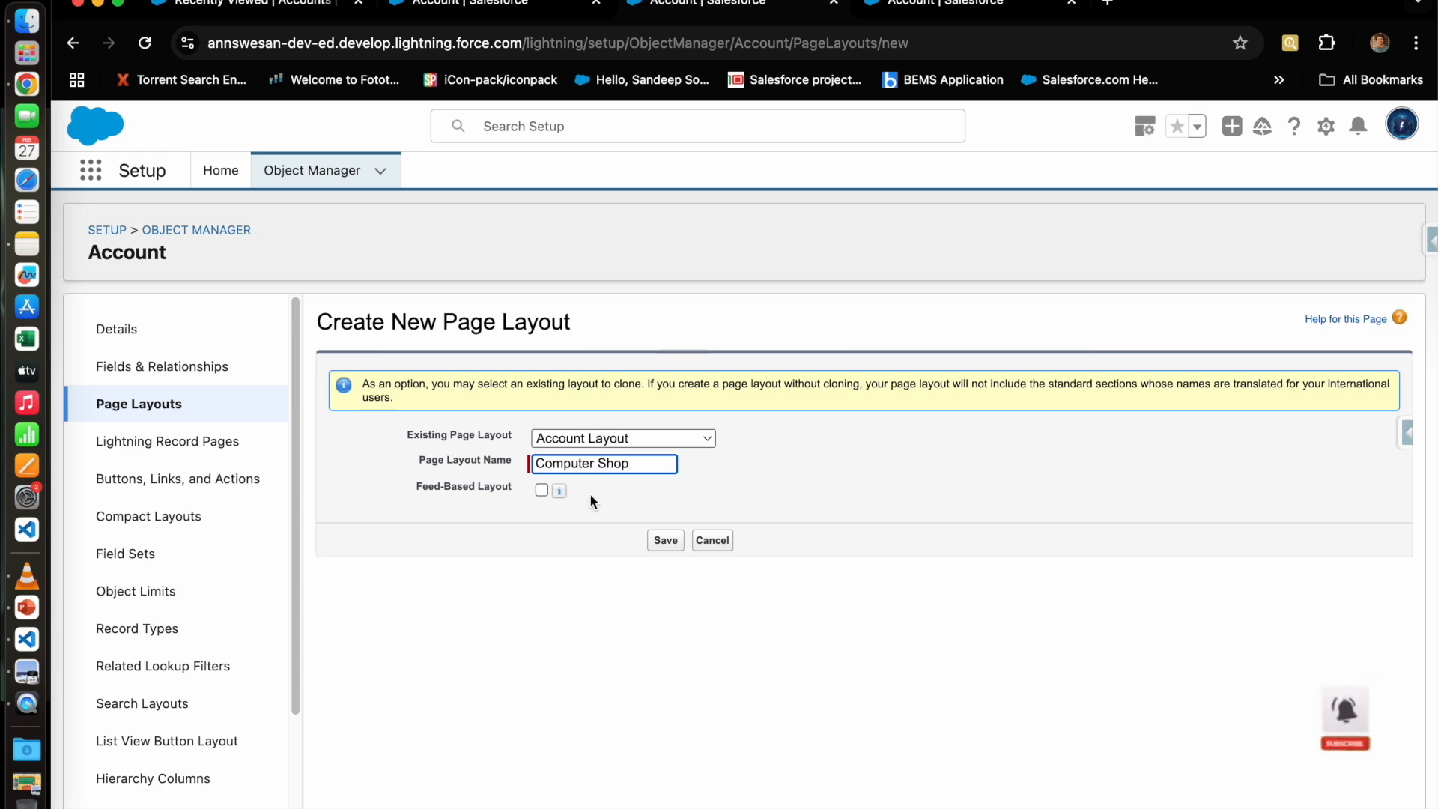
pyautogui.click(659, 539)
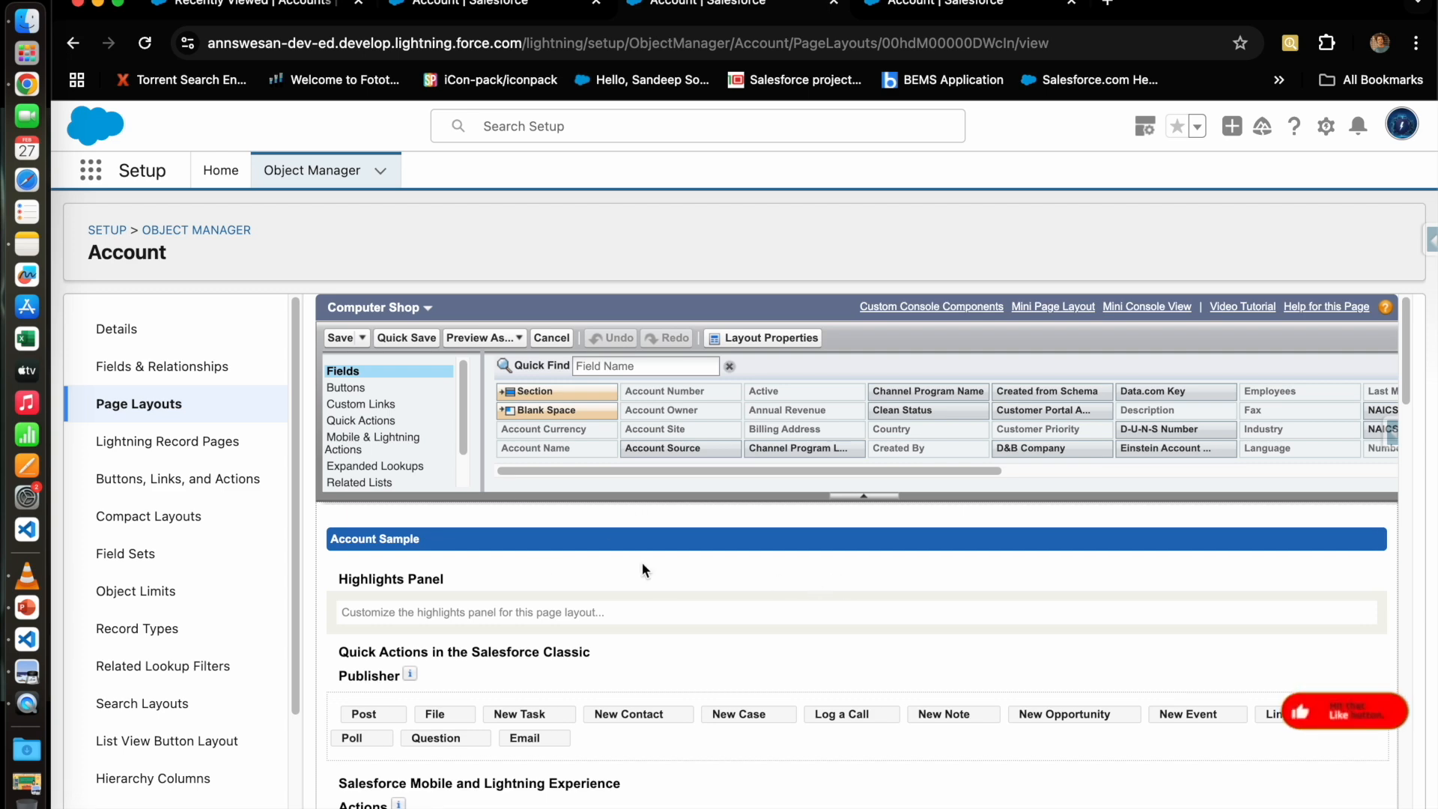
# Step: Add a two-column section below Account Currency and rename it 'Computer Section'
pyautogui.scroll(-3, 659, 576)
pyautogui.scroll(-6, 676, 599)
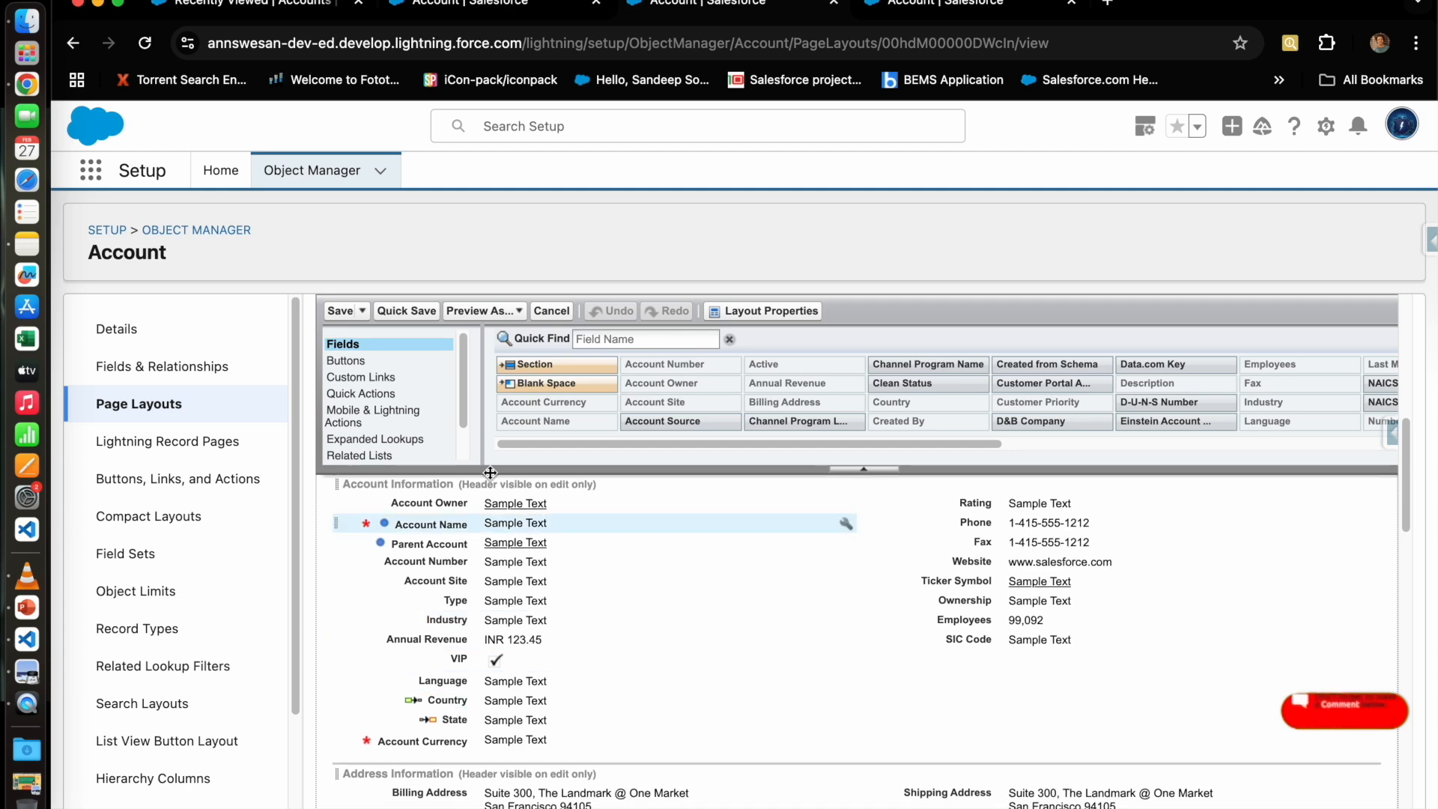
pyautogui.moveTo(531, 369); pyautogui.dragTo(461, 735)
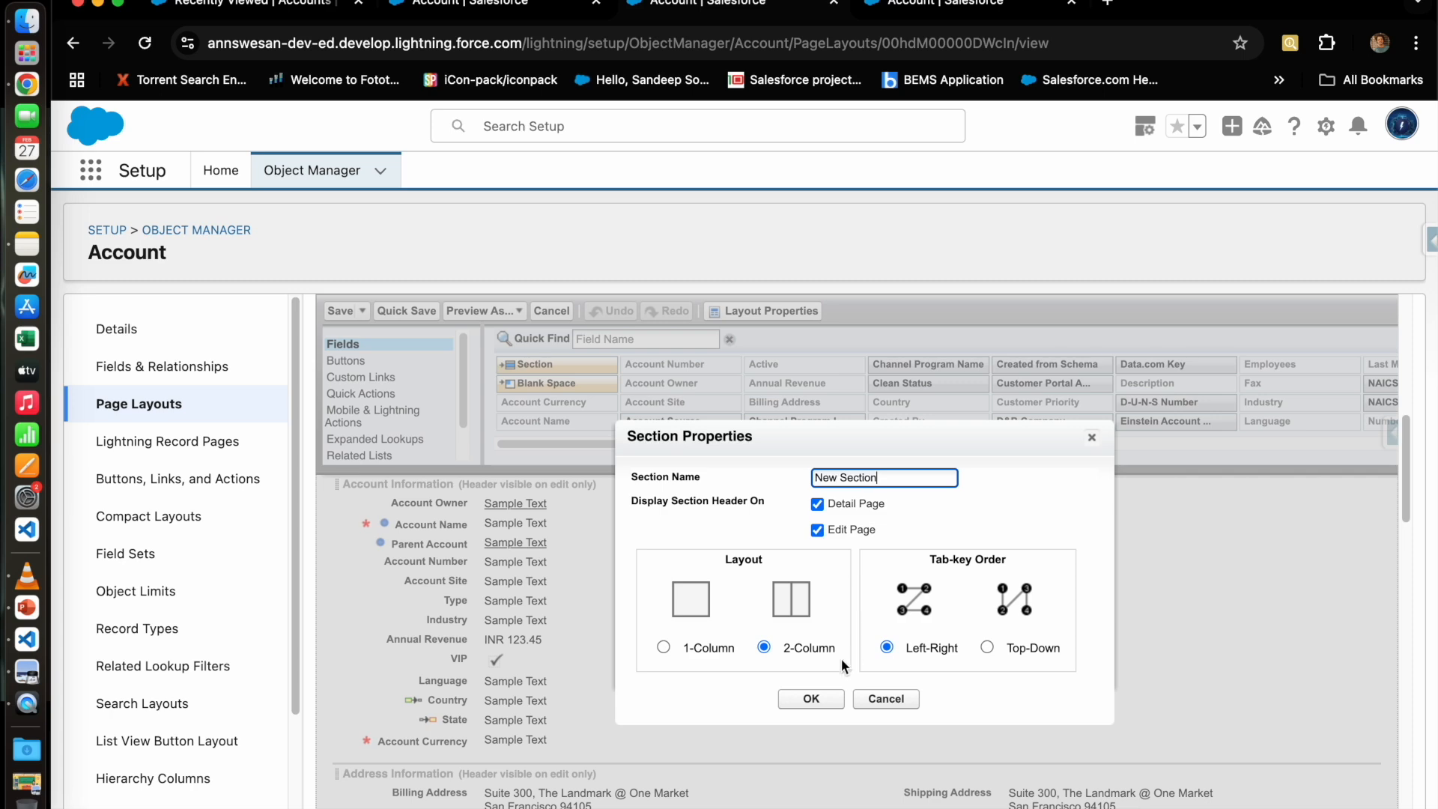
pyautogui.click(812, 699)
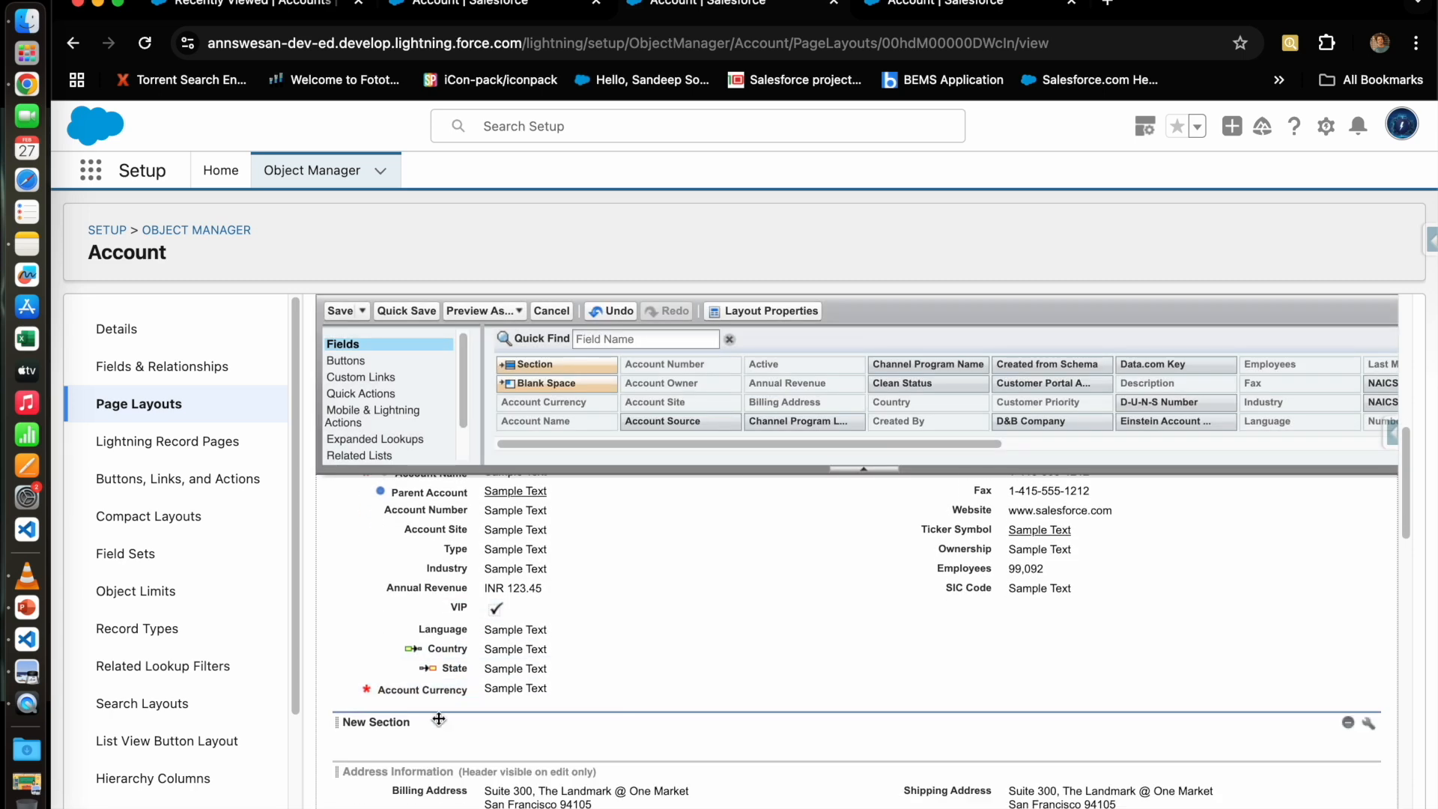
pyautogui.doubleClick(393, 723)
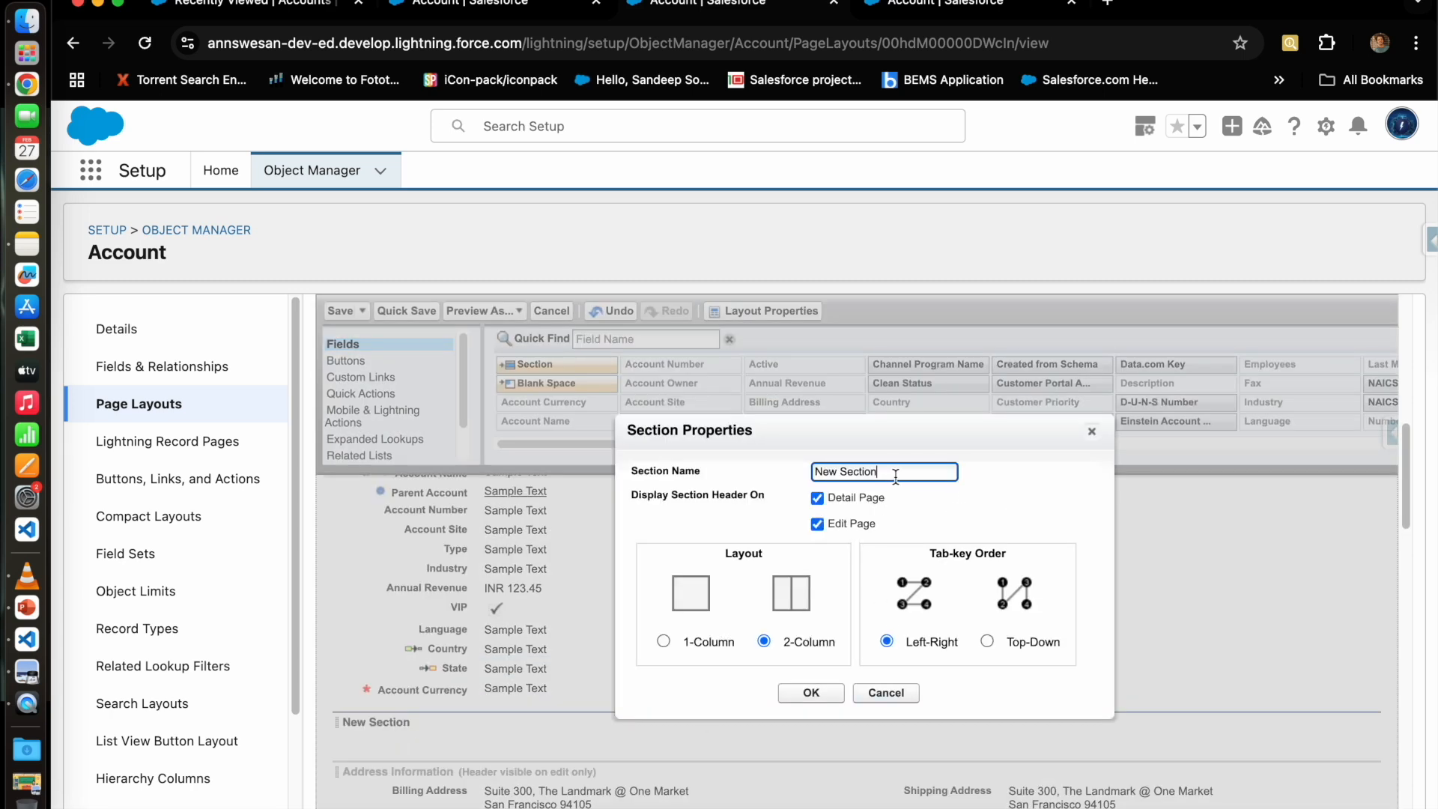
pyautogui.moveTo(895, 476); pyautogui.dragTo(827, 465)
pyautogui.click(836, 694)
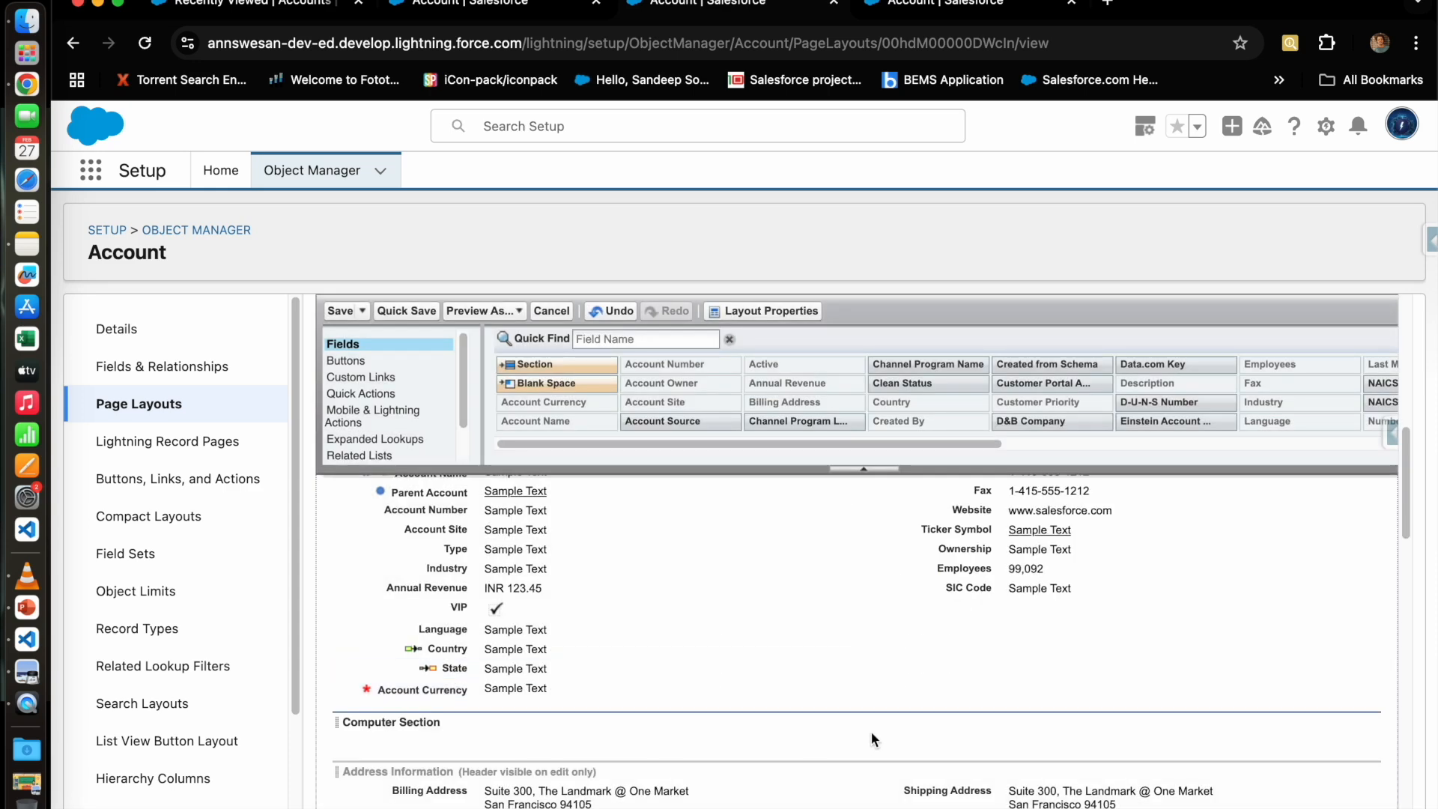
# Step: Put Industry and Account Currency in Computer Section, save, and return to the Mobile Shop record type
pyautogui.moveTo(540, 569); pyautogui.dragTo(619, 726)
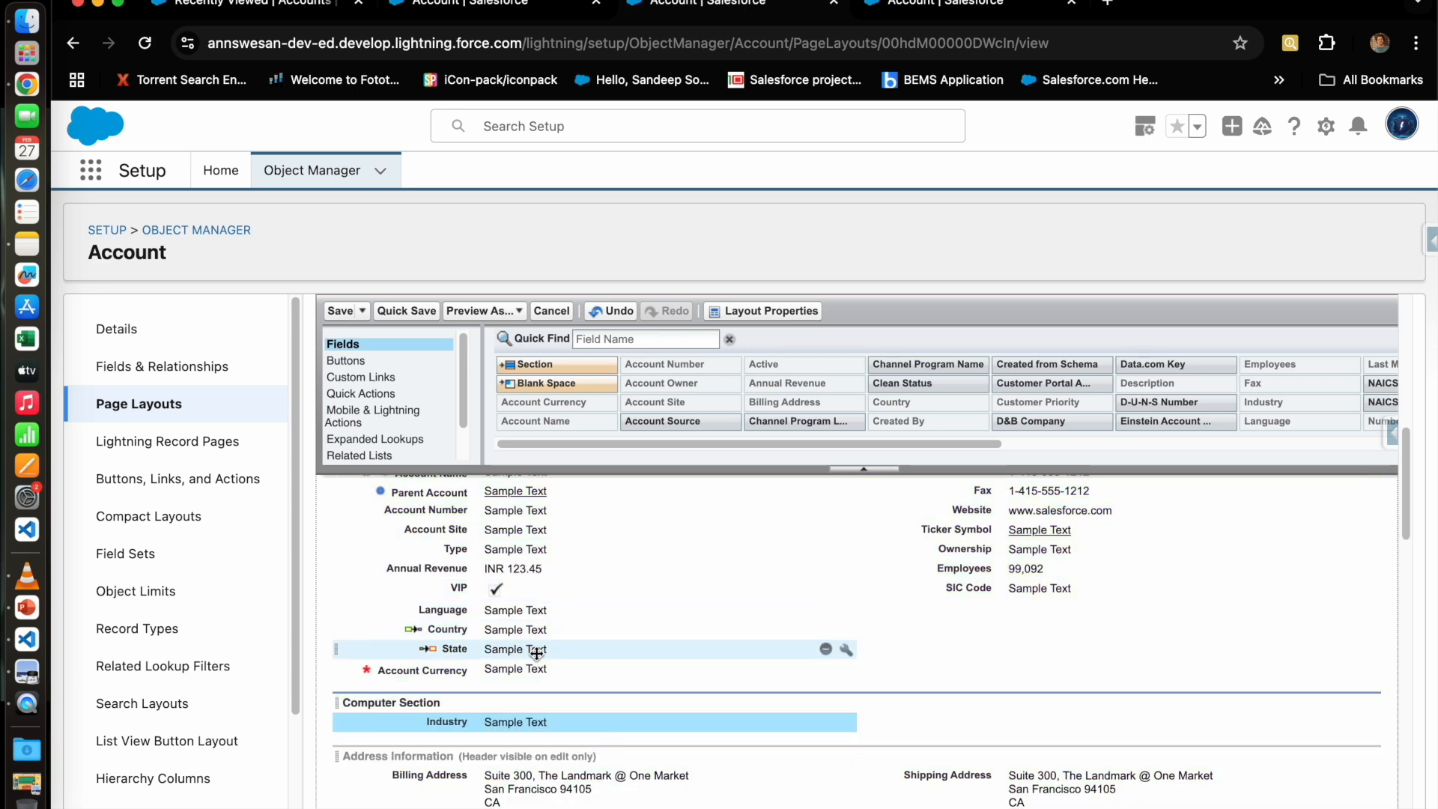
pyautogui.scroll(2, 1013, 682)
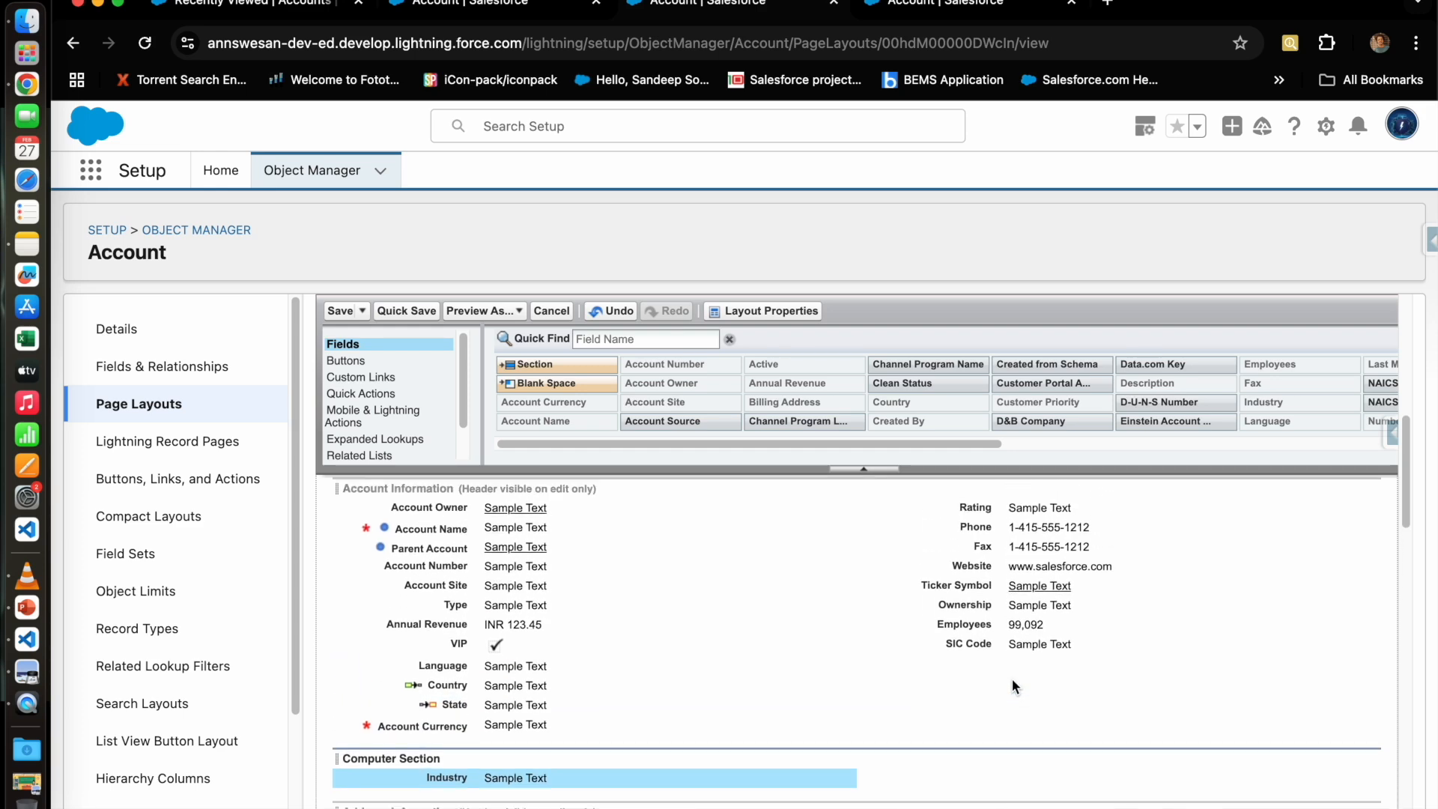
pyautogui.scroll(-1, 1013, 681)
pyautogui.moveTo(418, 707); pyautogui.dragTo(1001, 713)
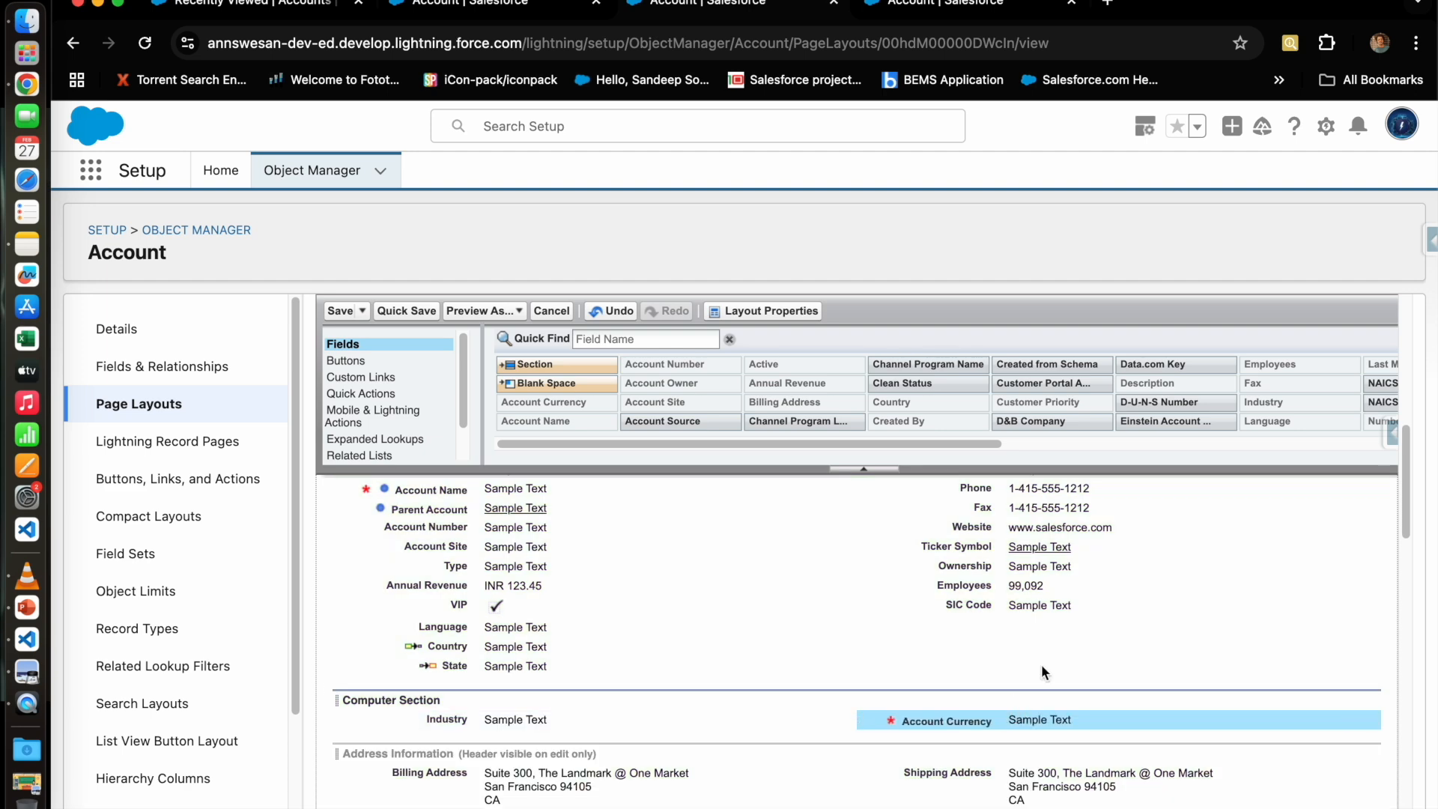
pyautogui.click(340, 310)
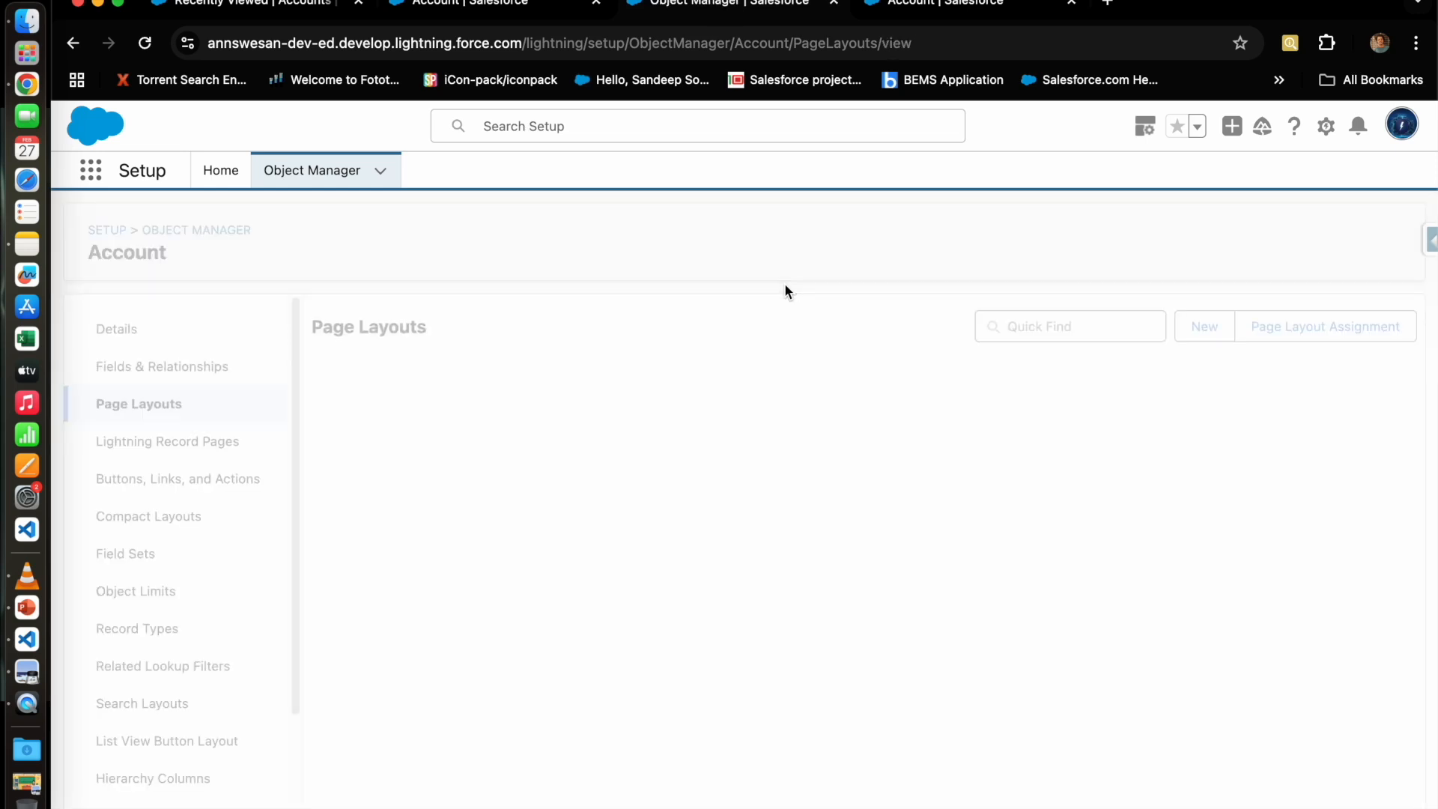
pyautogui.click(515, 9)
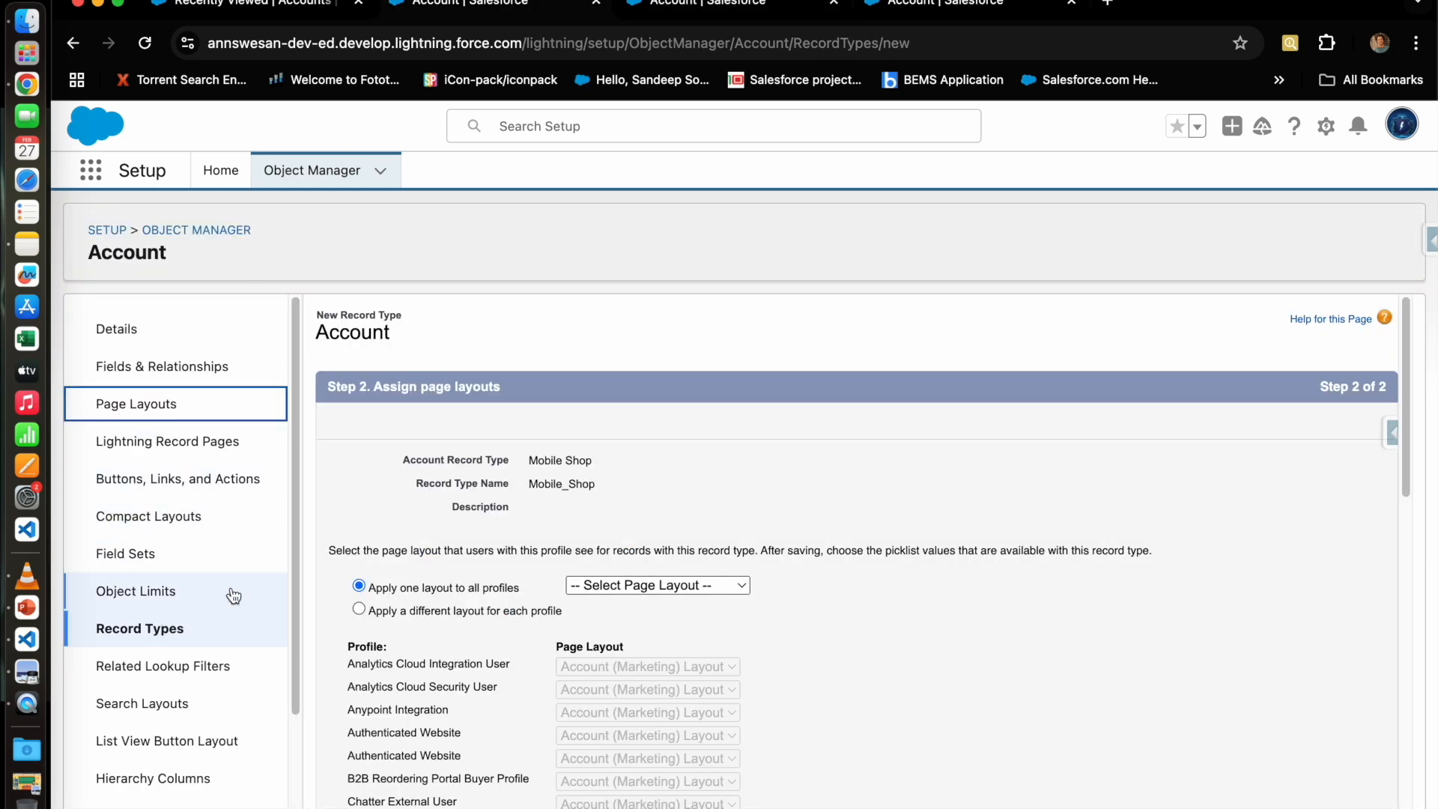
# Step: Review the per-profile layout choices for Chatter Free User and System Administrator
pyautogui.scroll(-3, 406, 518)
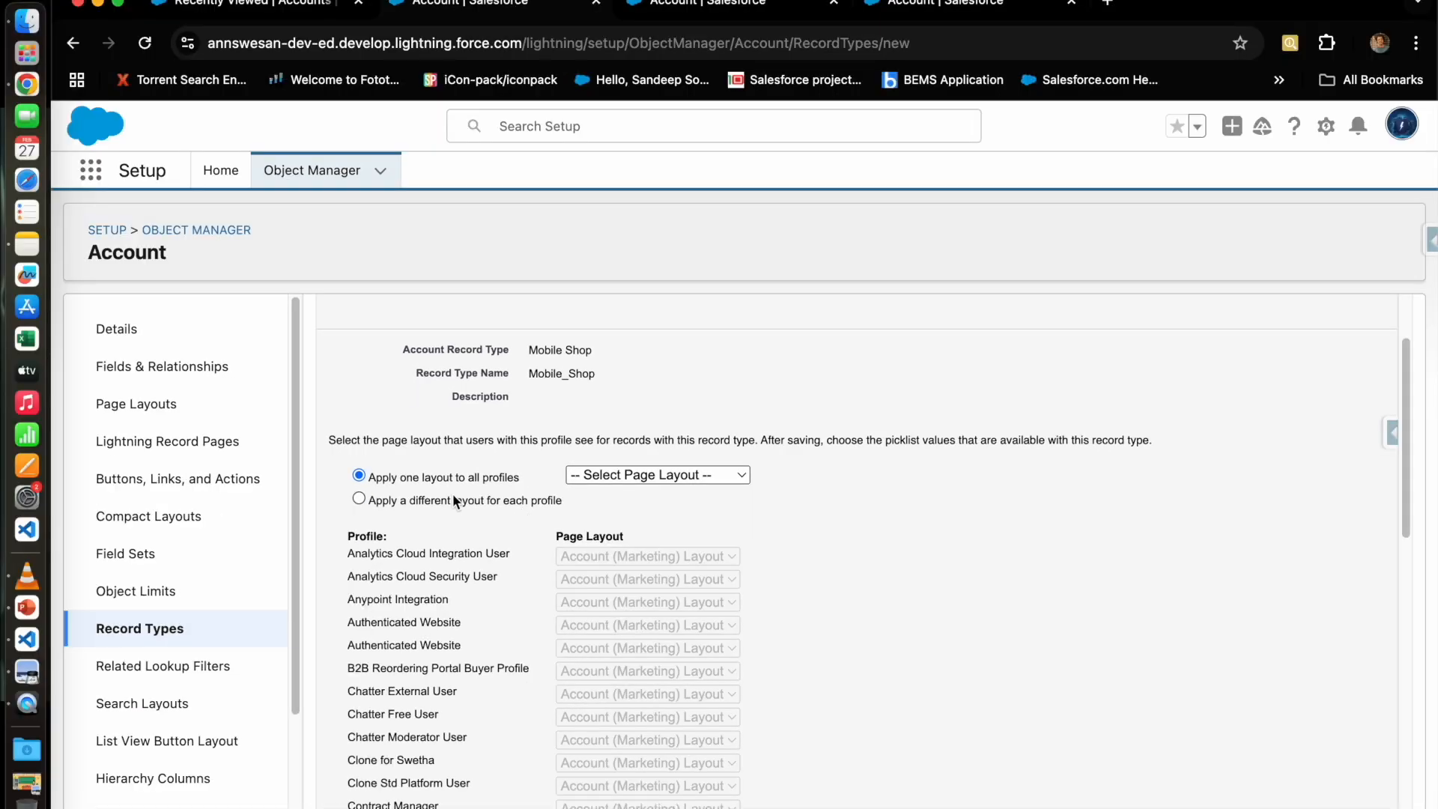
pyautogui.click(408, 516)
pyautogui.scroll(-3, 740, 622)
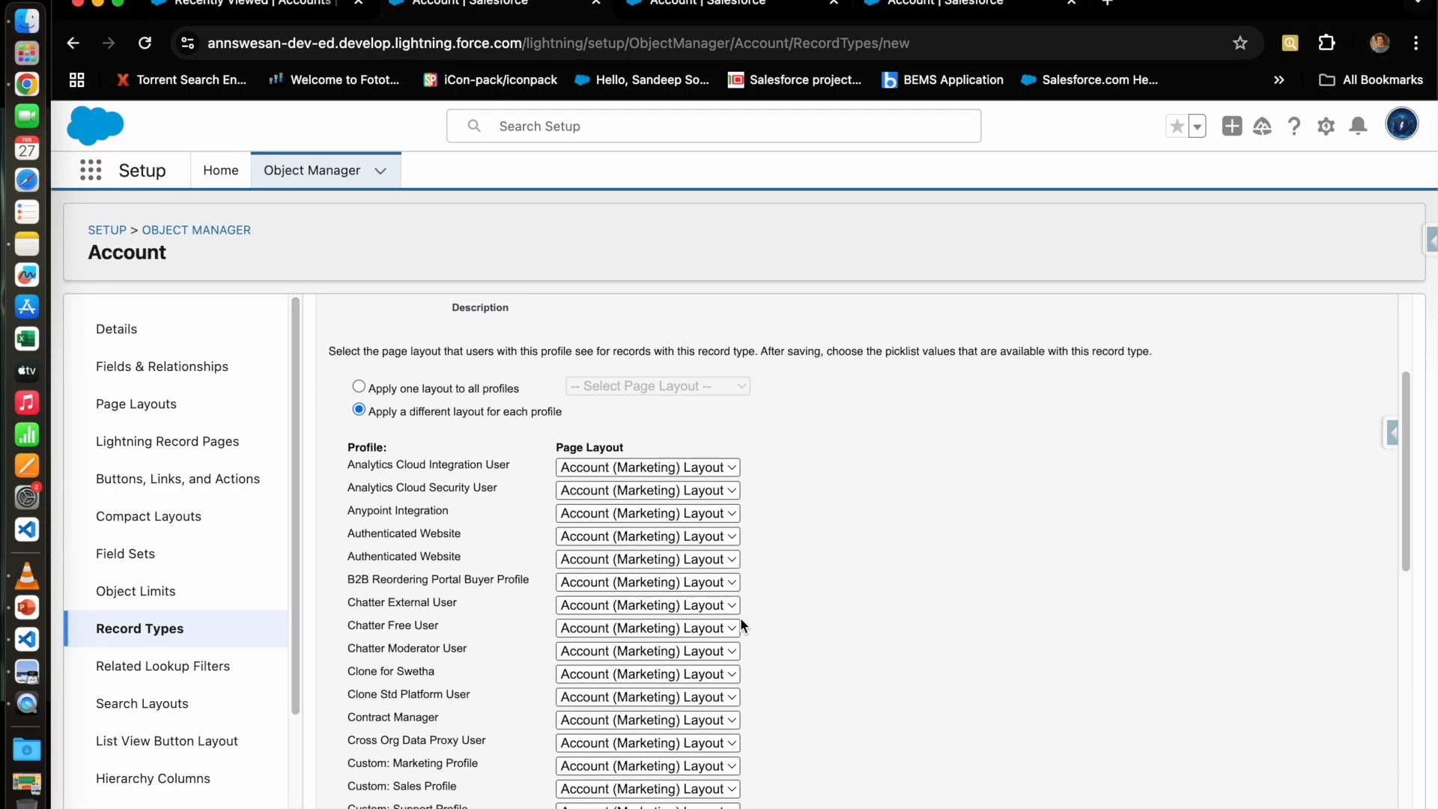
pyautogui.scroll(-1, 739, 618)
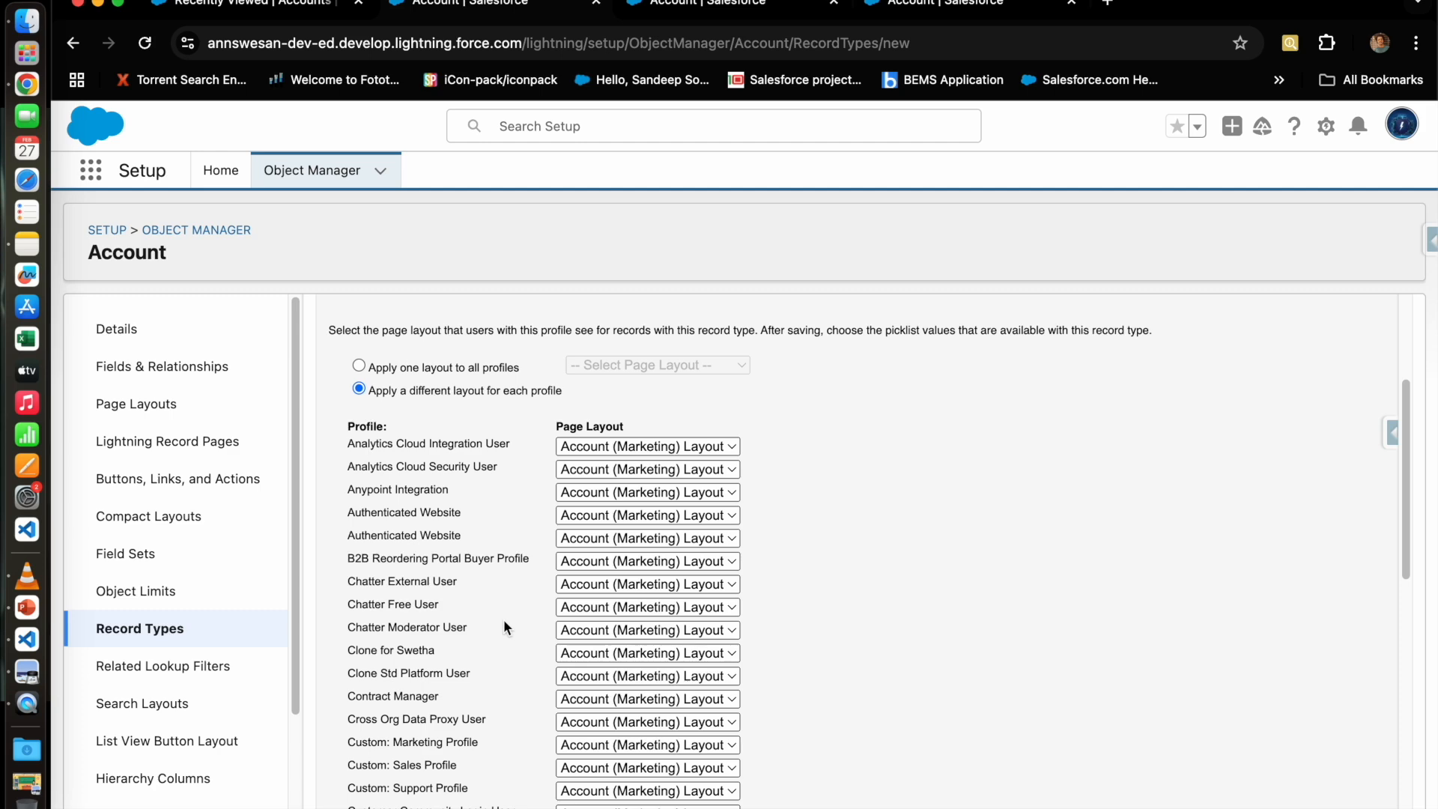
pyautogui.click(617, 613)
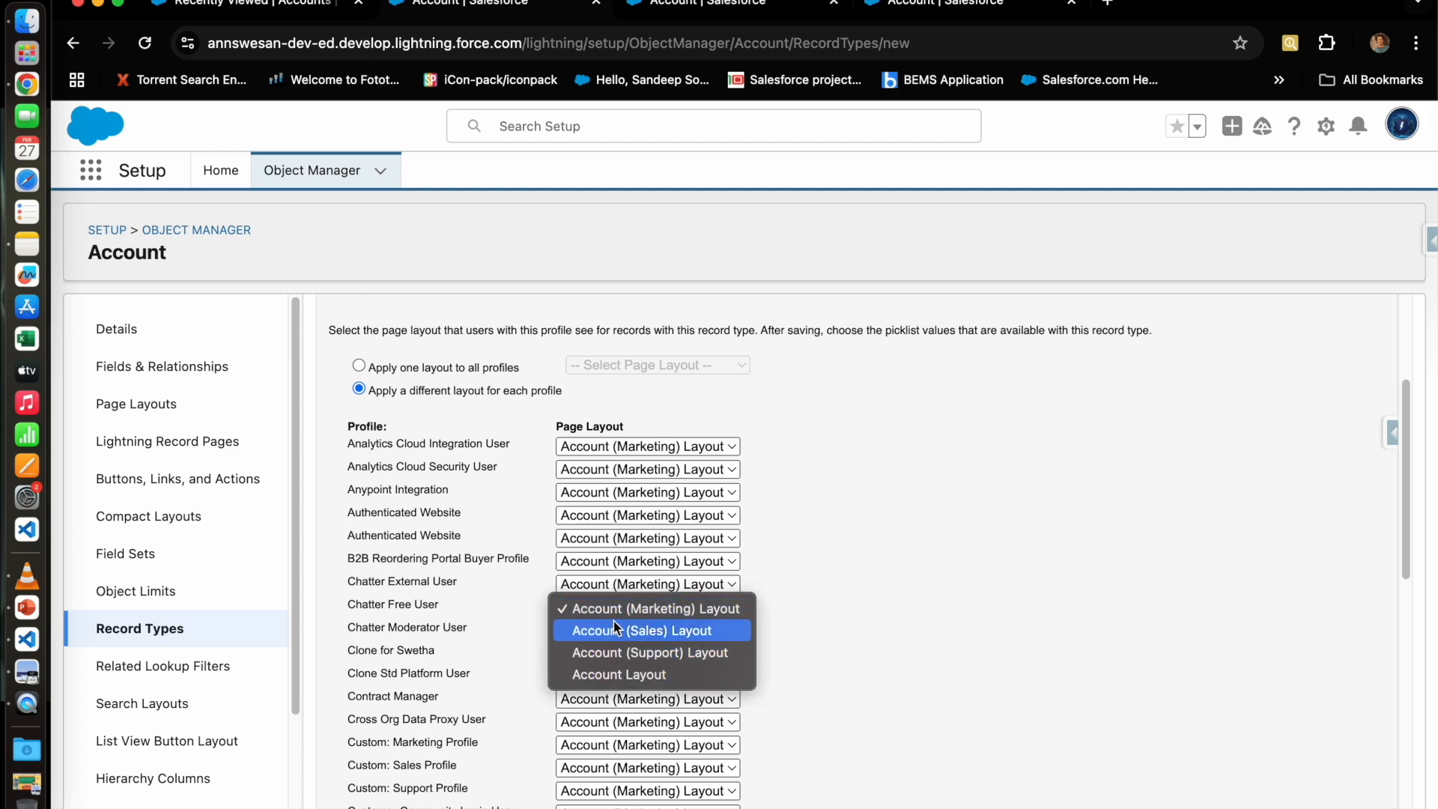
pyautogui.scroll(-10, 851, 622)
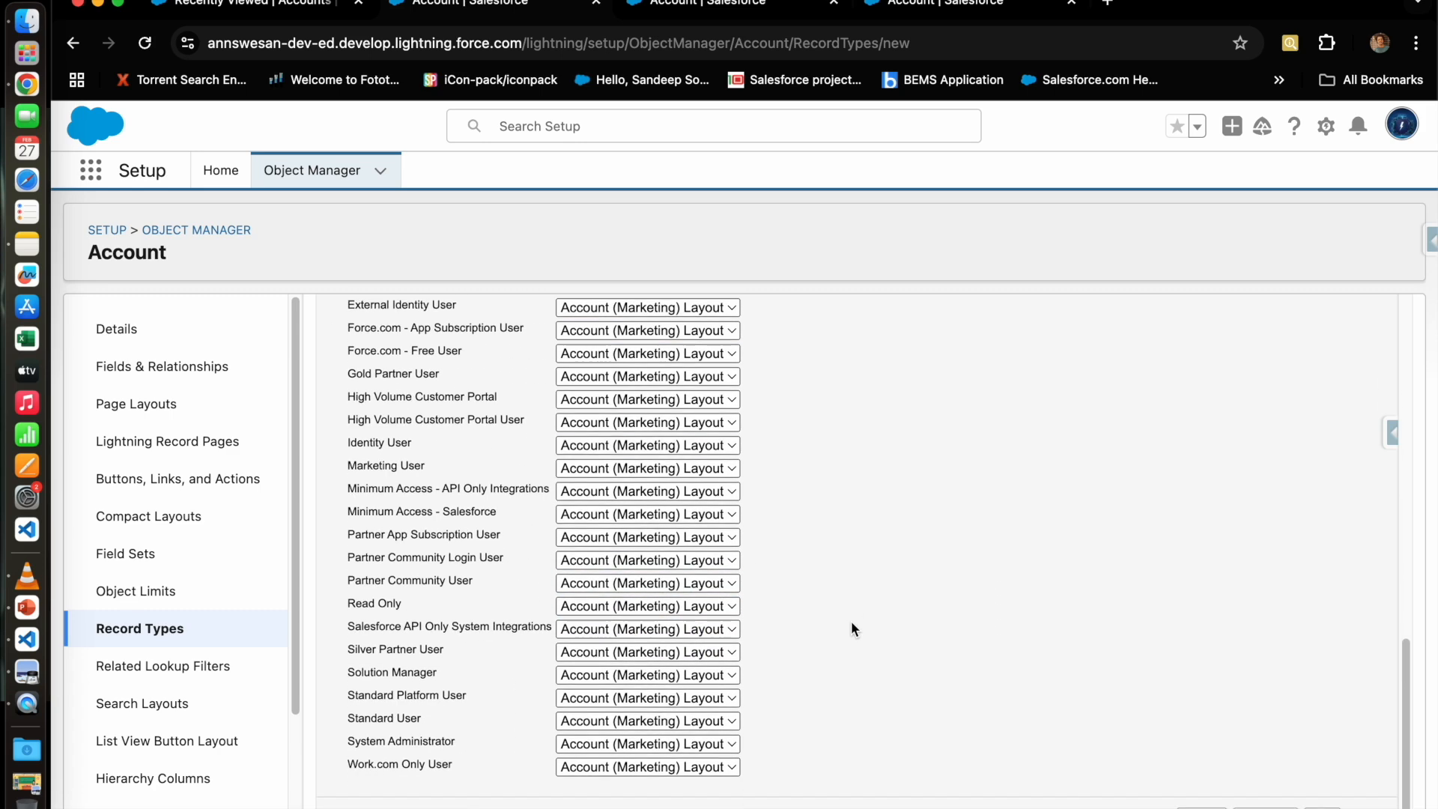
pyautogui.click(625, 742)
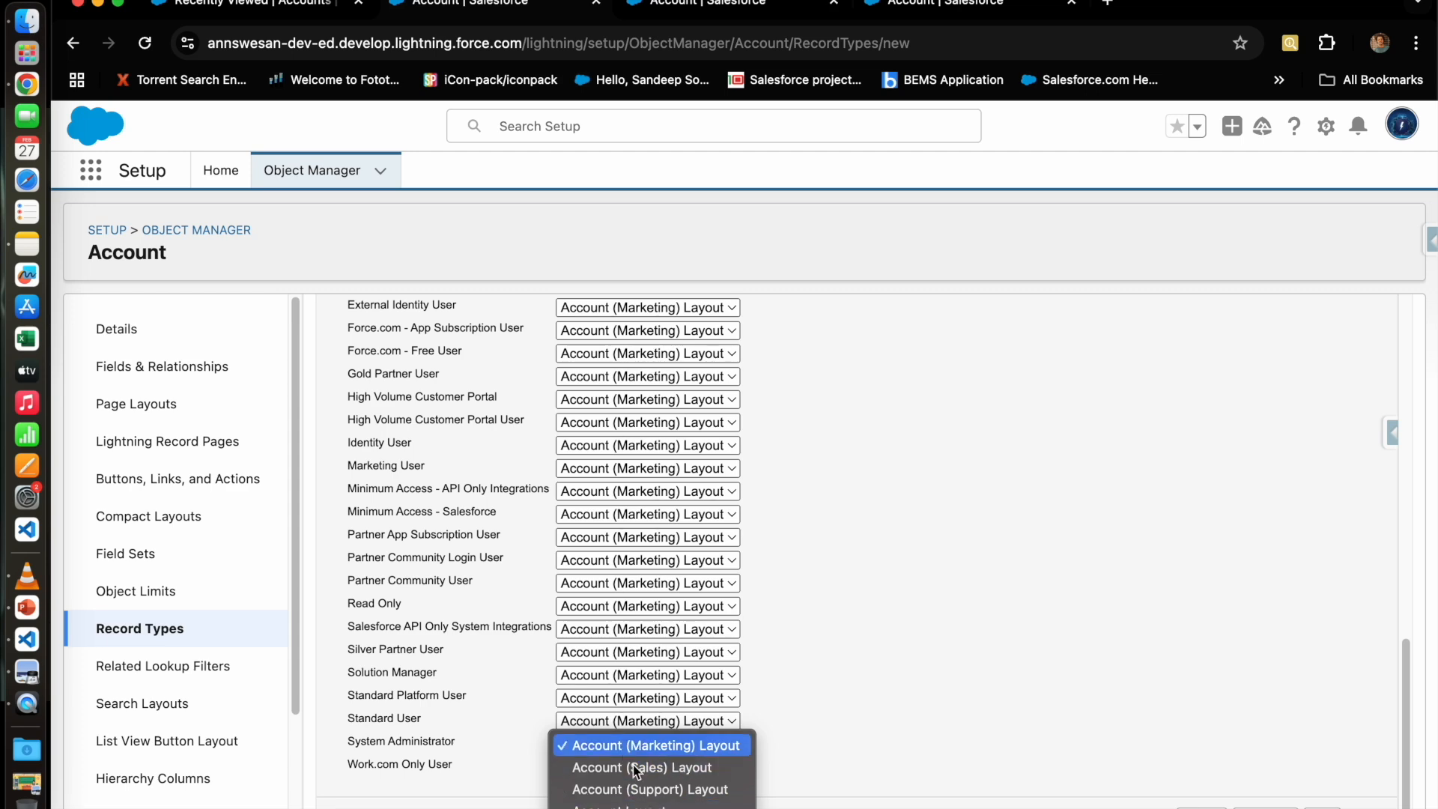
# Step: Switch to one layout for all profiles, leave the layout unchosen, and return to step 1
pyautogui.scroll(10, 838, 703)
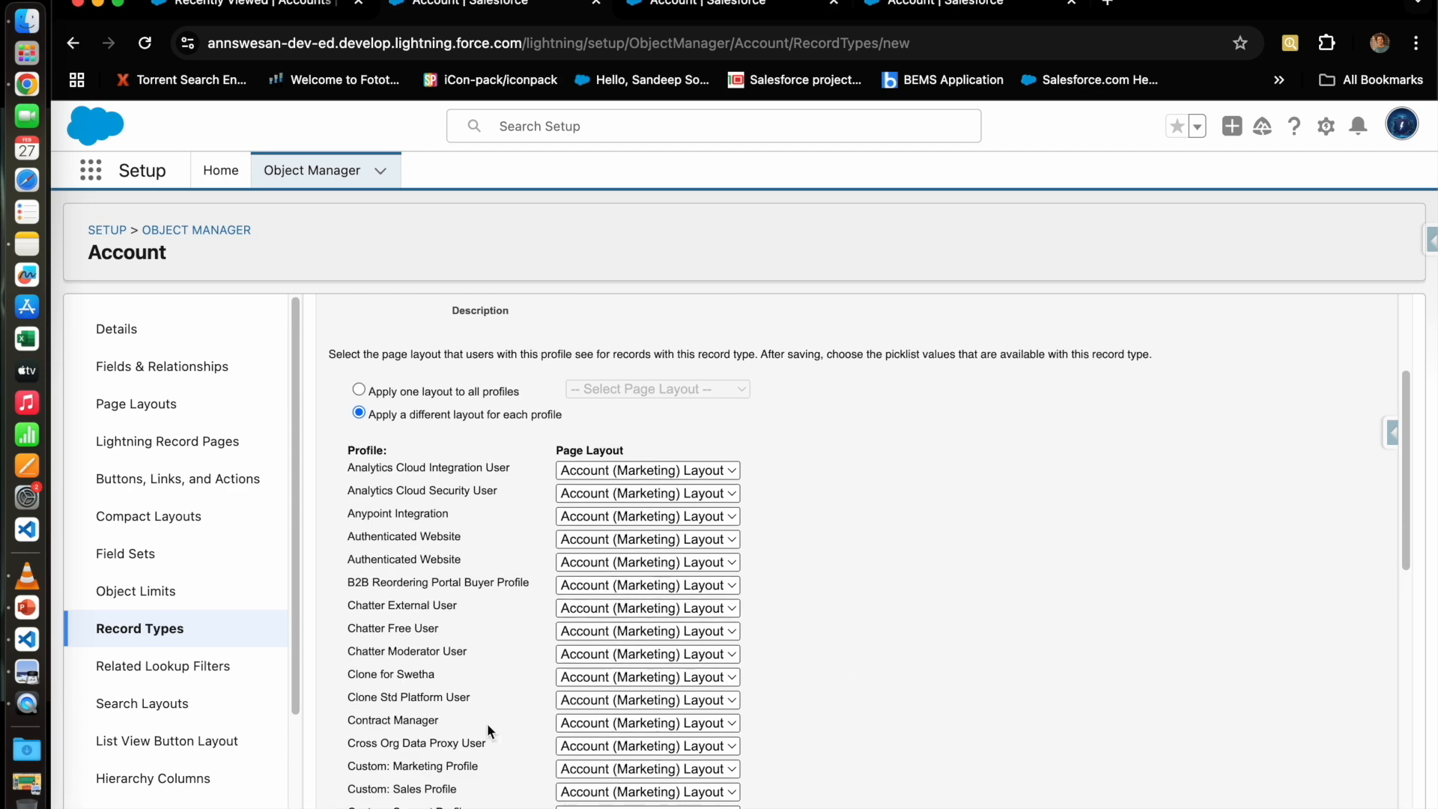
pyautogui.scroll(2, 649, 719)
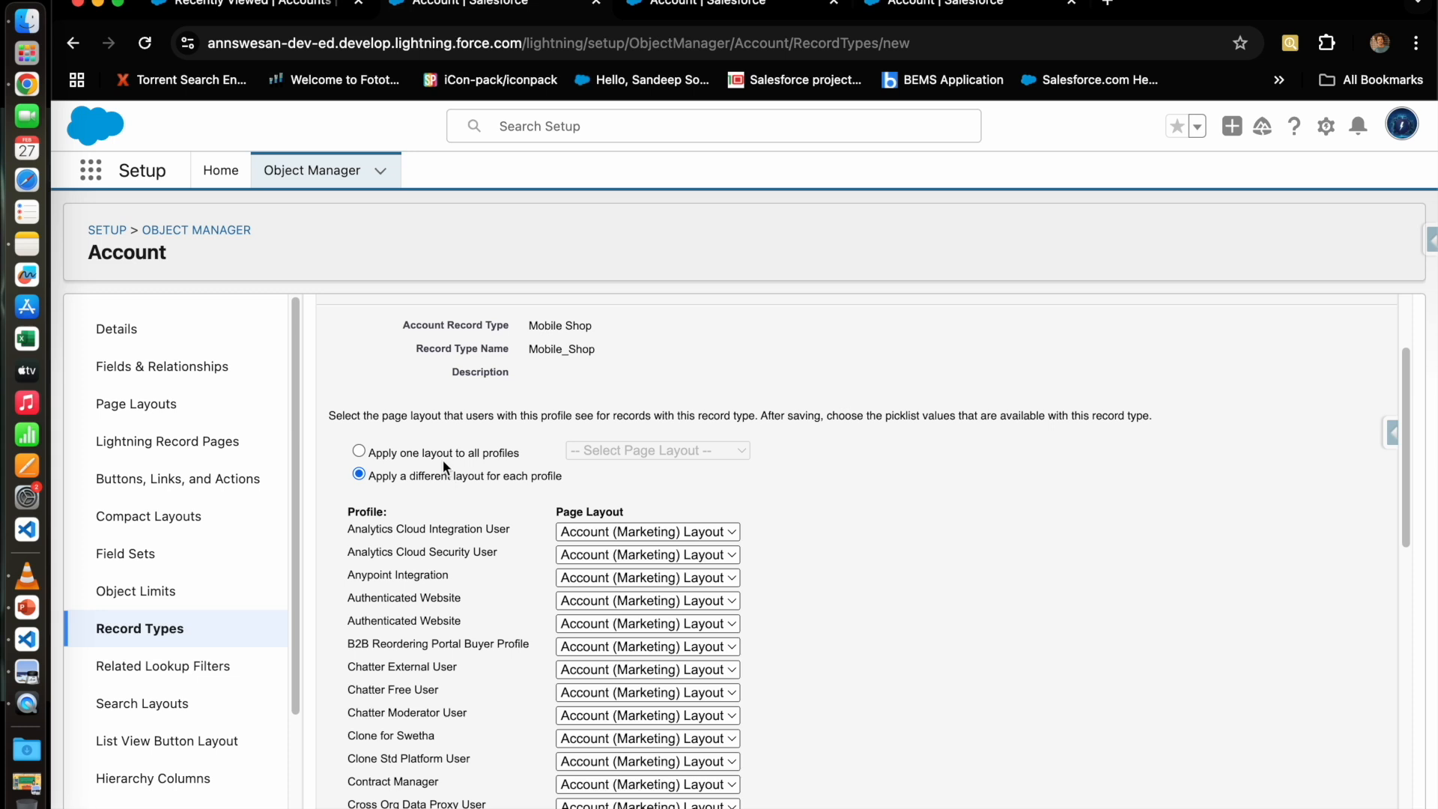
pyautogui.click(436, 457)
pyautogui.scroll(1, 694, 609)
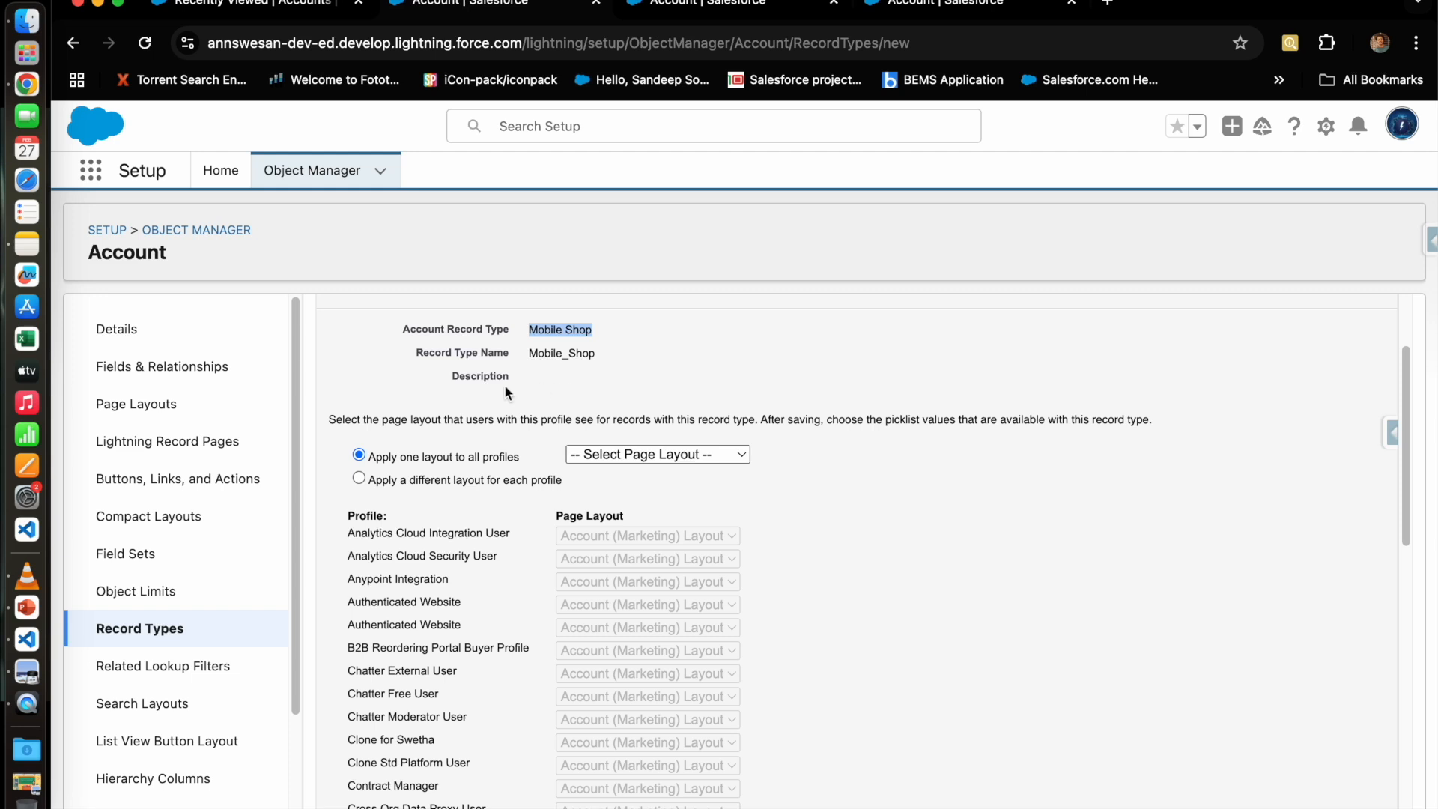
pyautogui.click(663, 456)
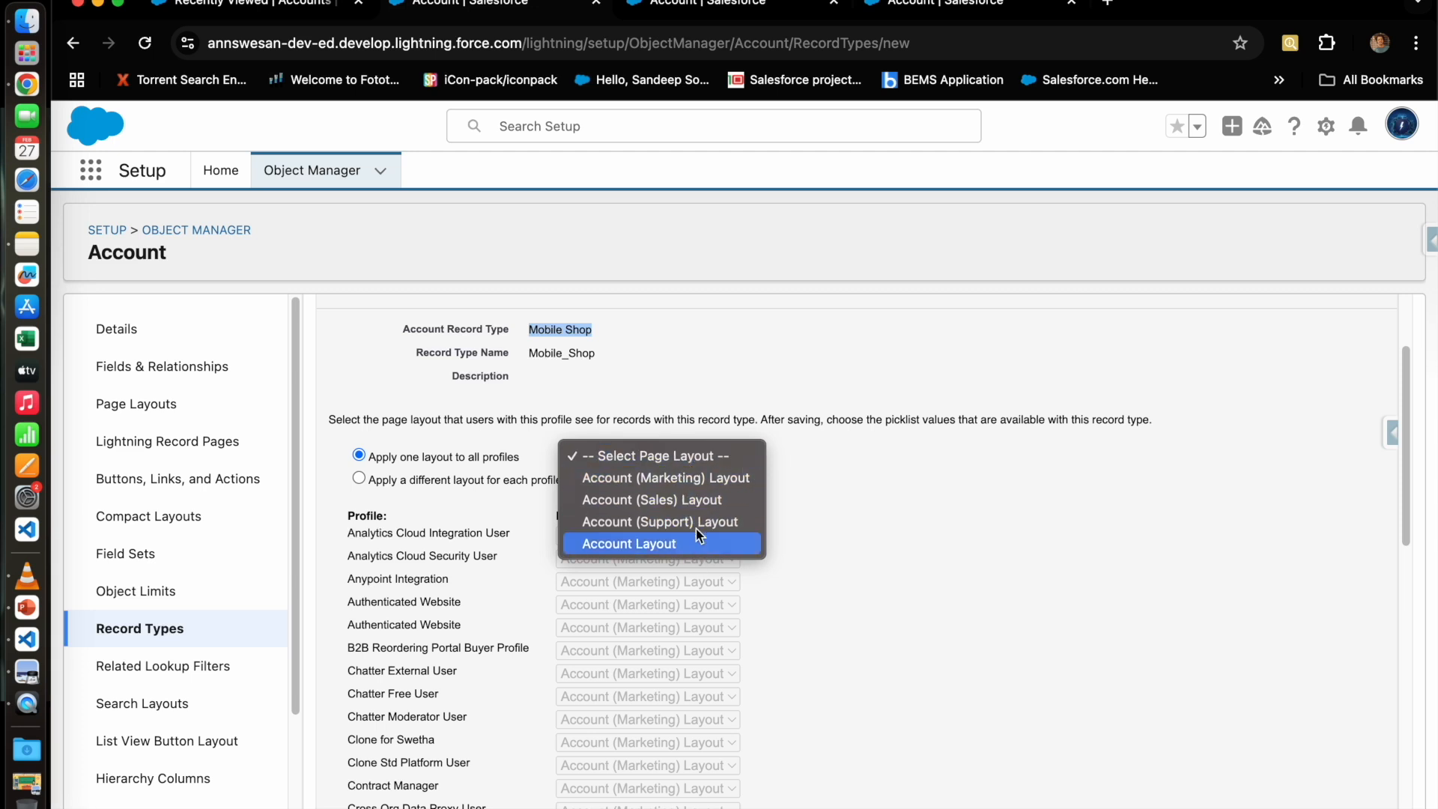
pyautogui.click(696, 343)
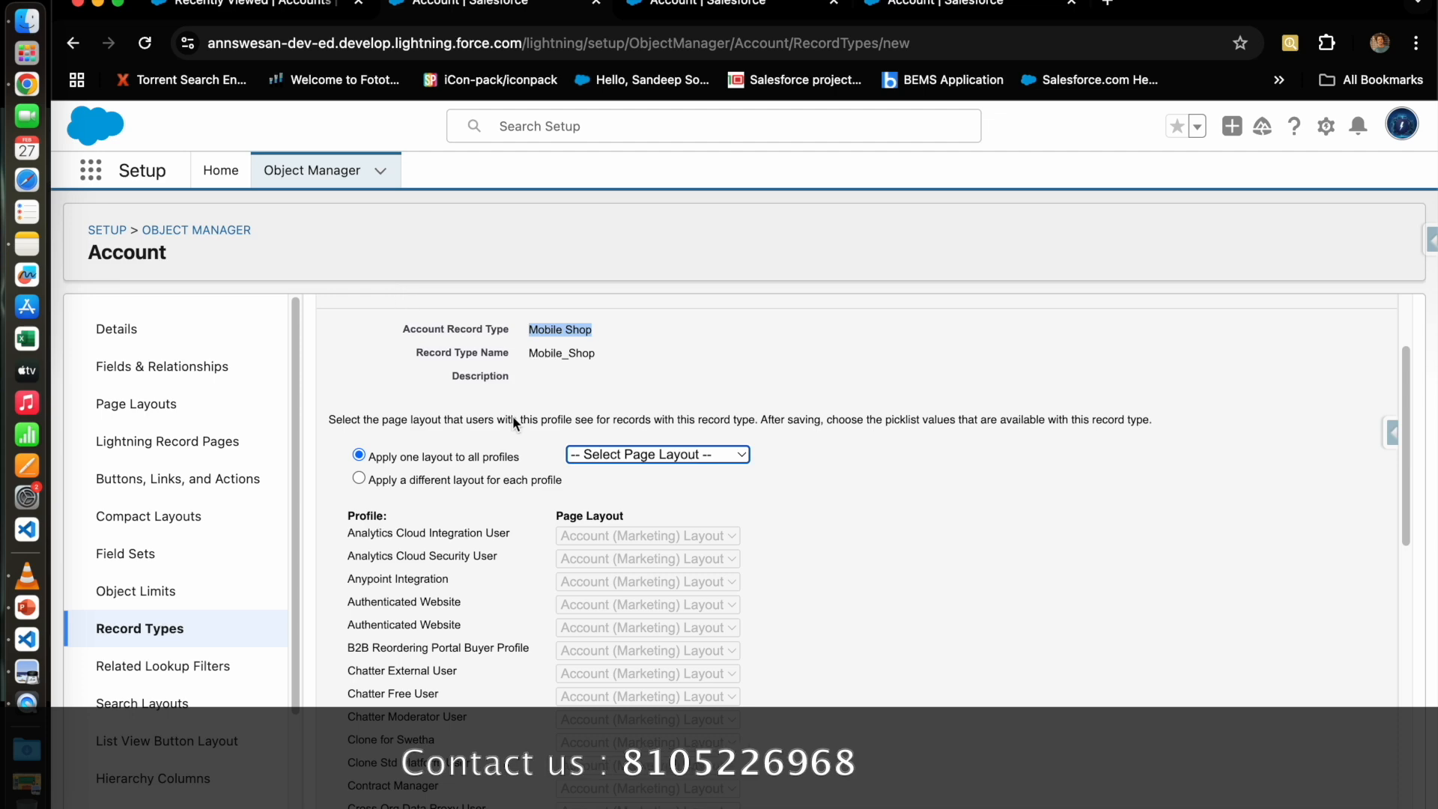
pyautogui.click(263, 333)
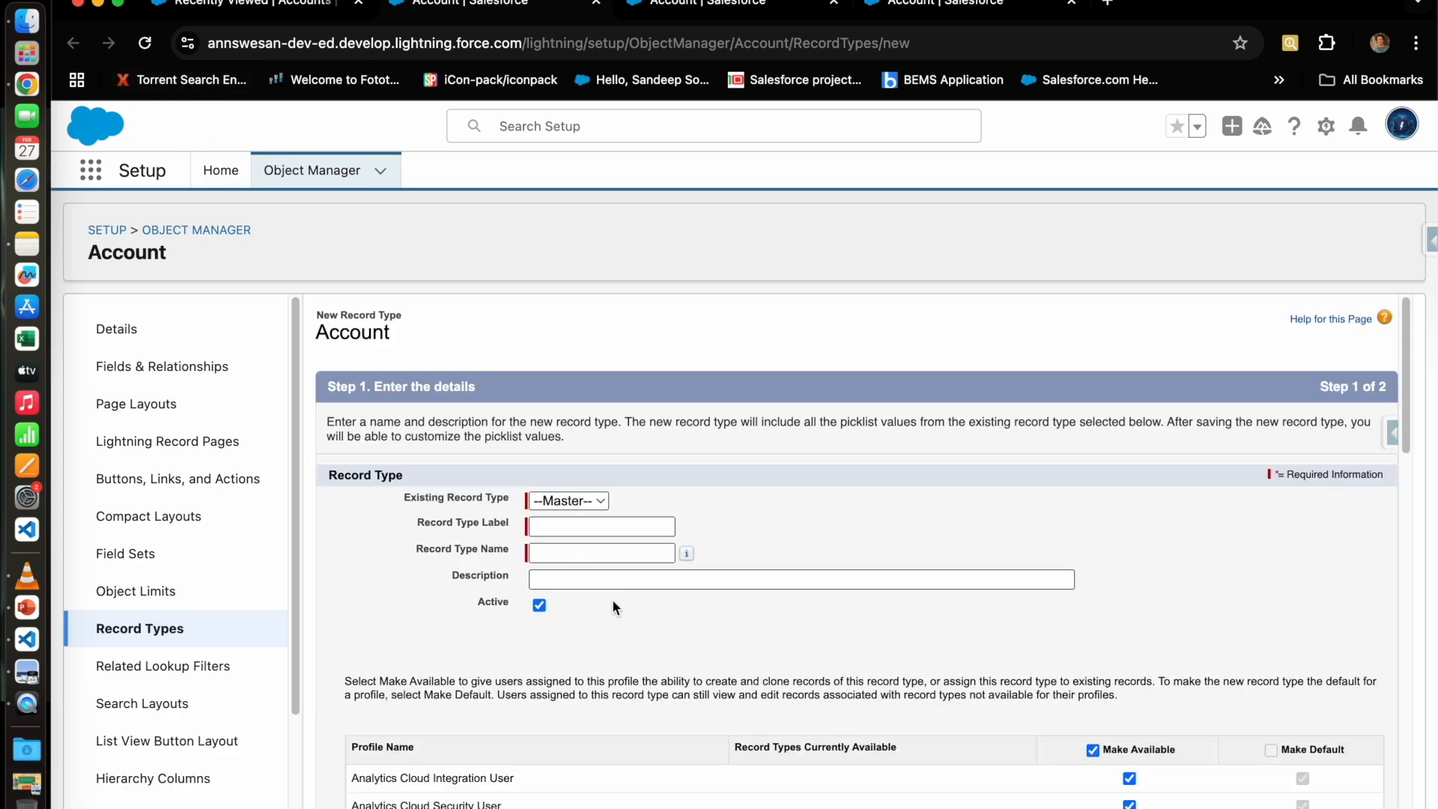
# Step: Enter the label Mobile Shop, generating the record type name Mobile_Shop
pyautogui.click(610, 527)
pyautogui.write('Mobile Shop')
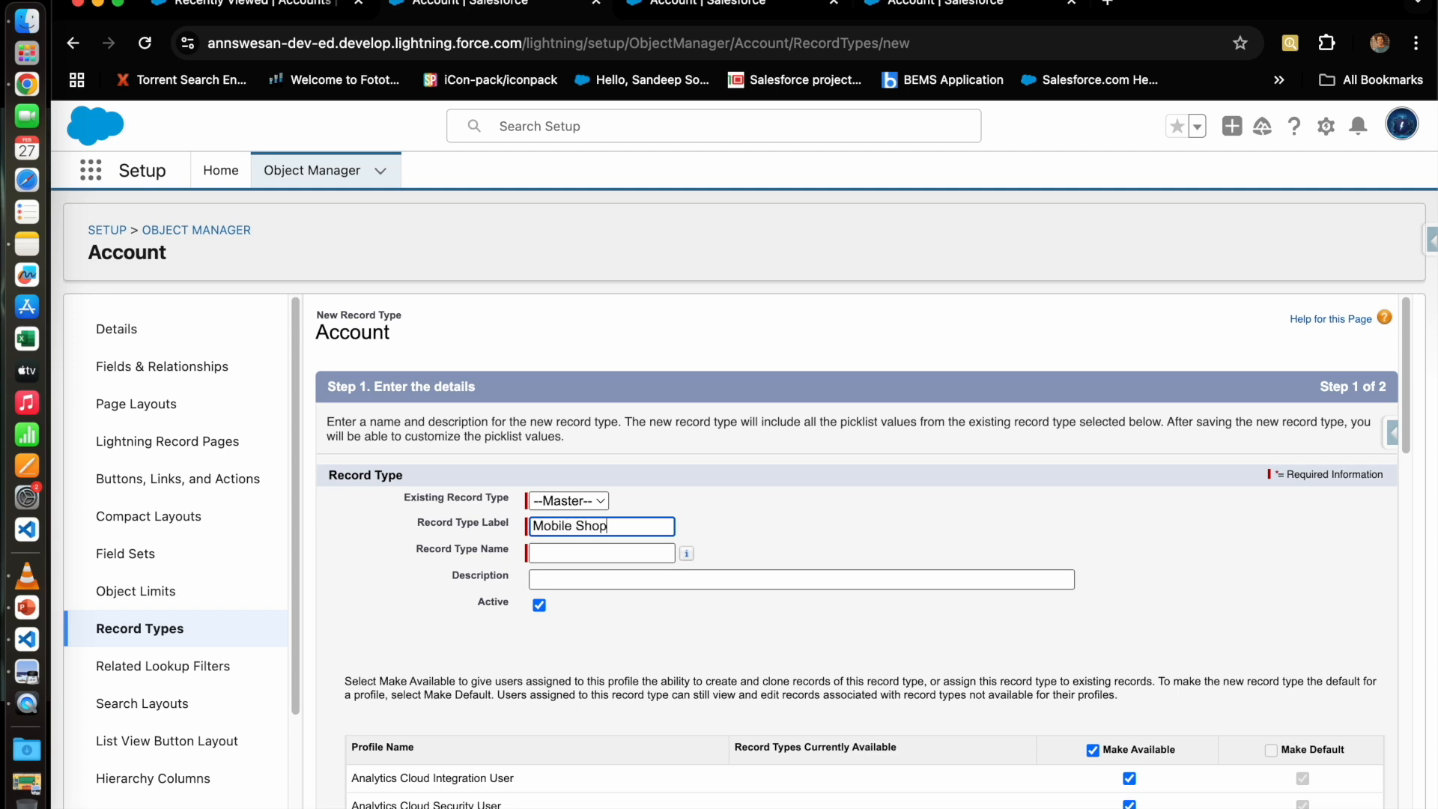
pyautogui.click(584, 551)
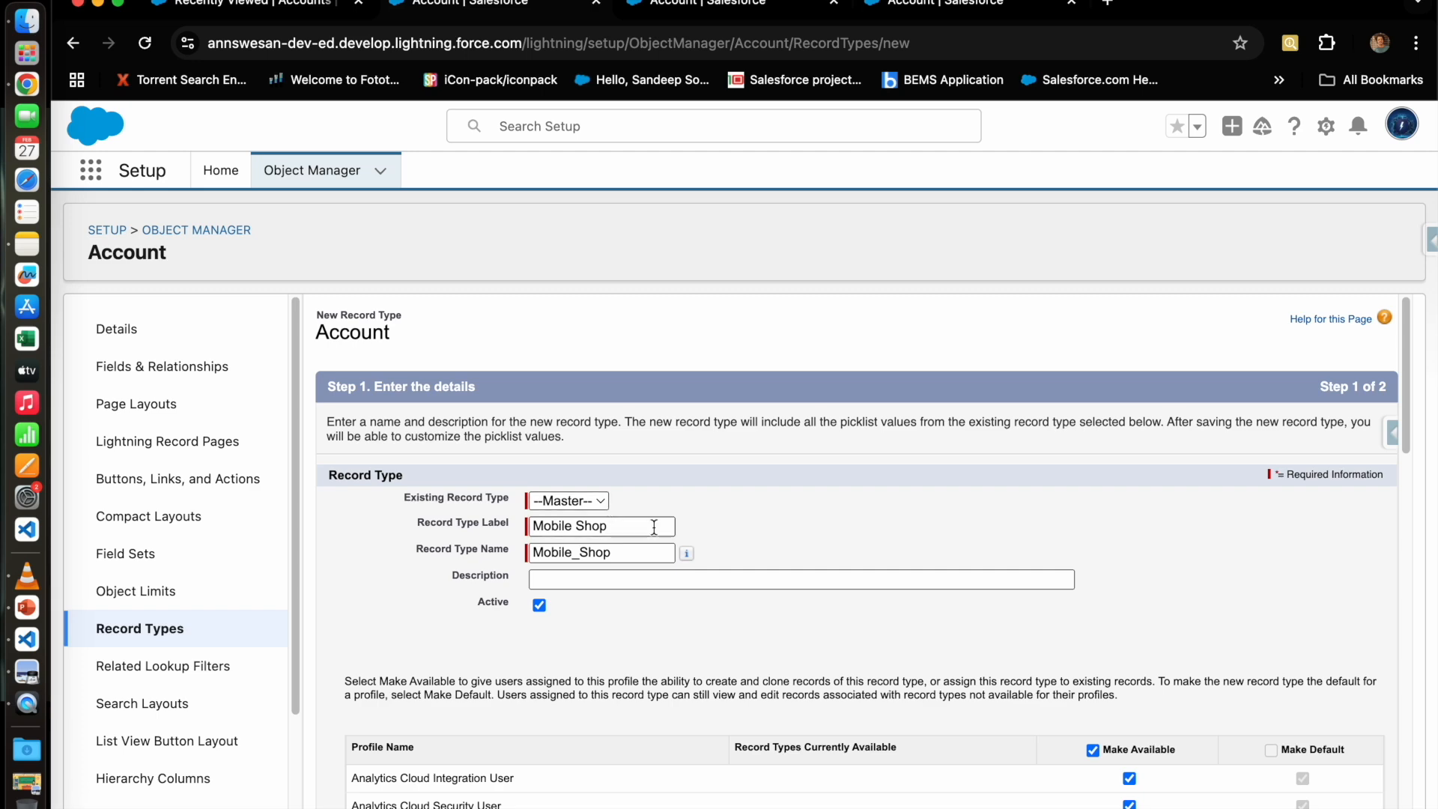
# Step: Restrict the record type's availability to the System Administrator profile only
pyautogui.scroll(-5, 1208, 640)
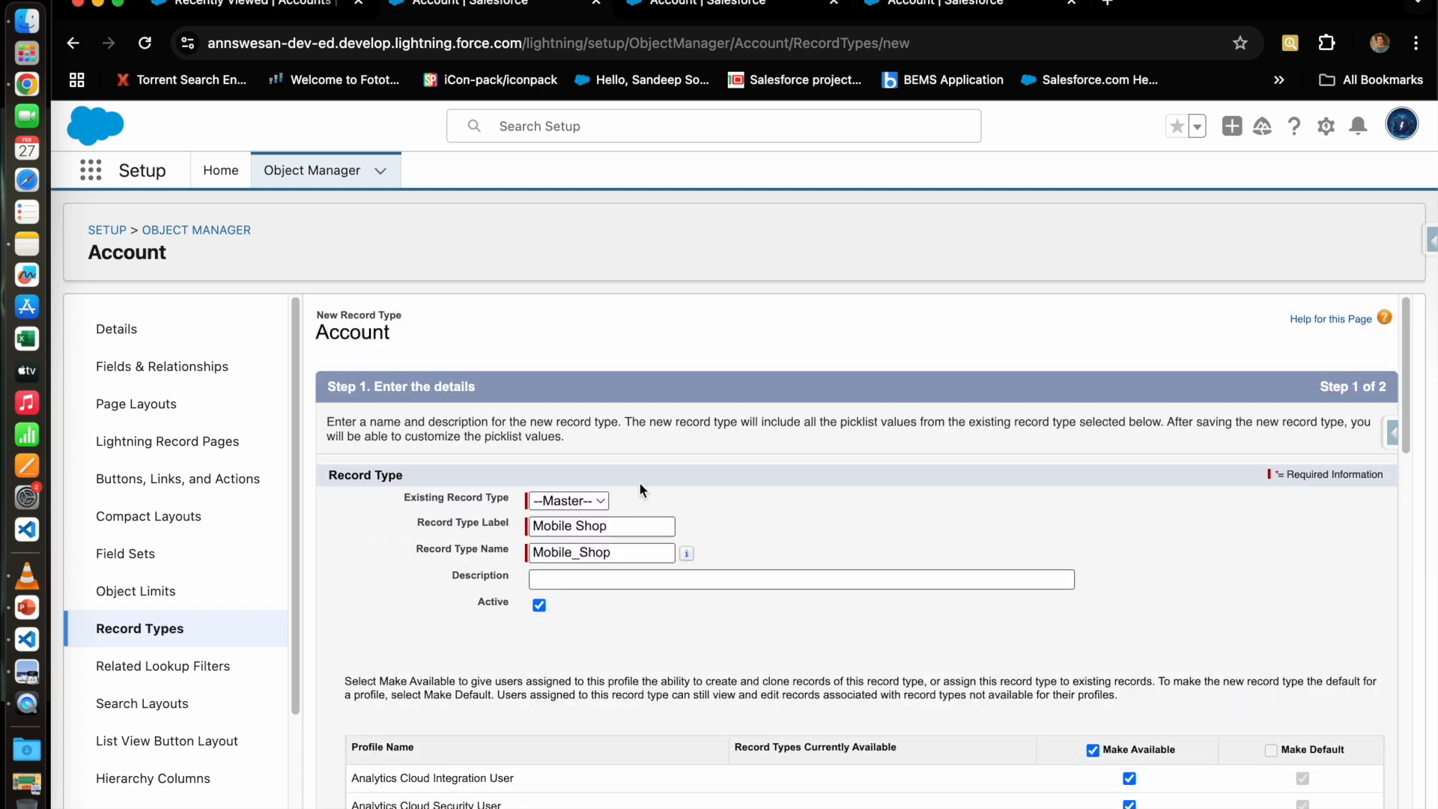
pyautogui.scroll(-4, 1075, 654)
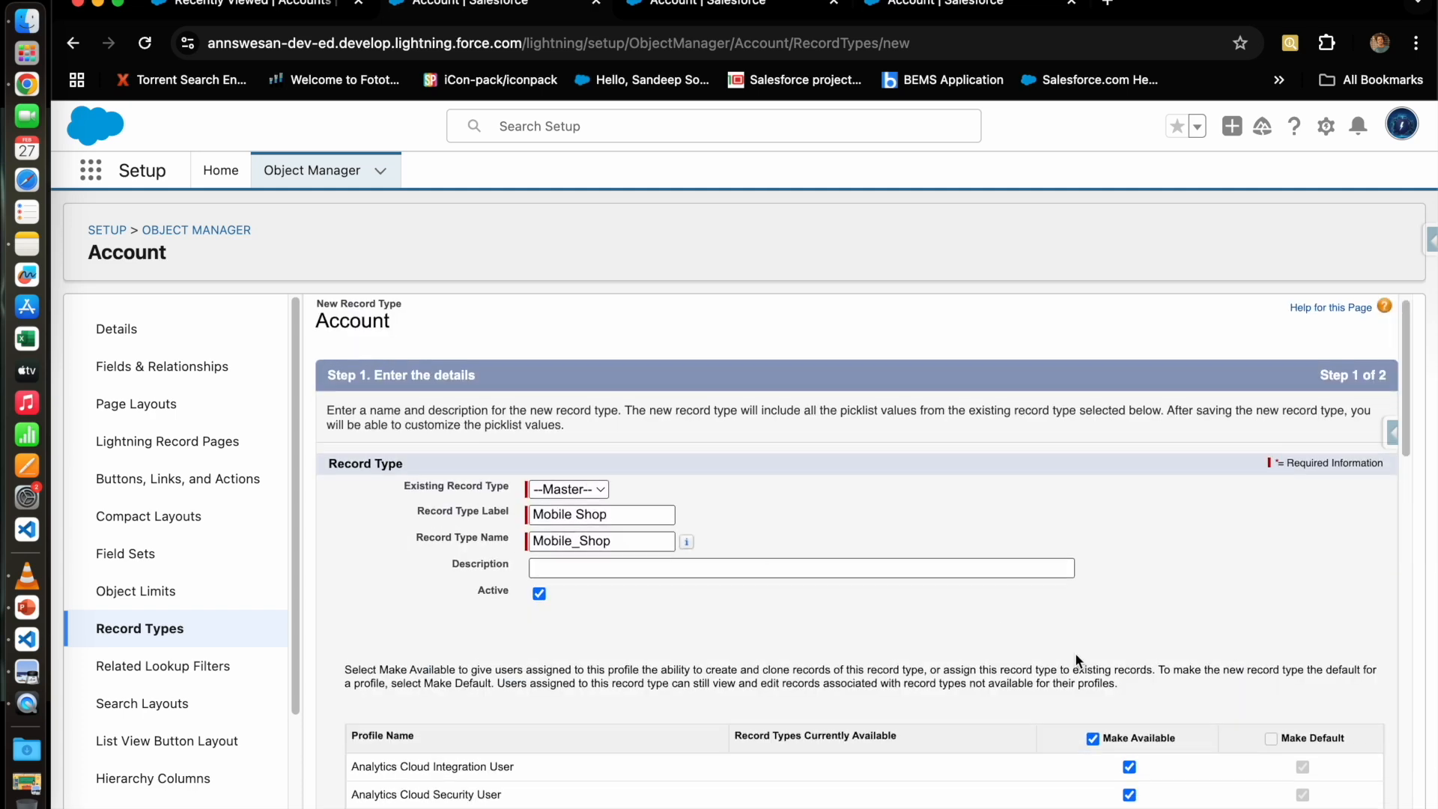
pyautogui.click(1093, 427)
pyautogui.scroll(-15, 1112, 646)
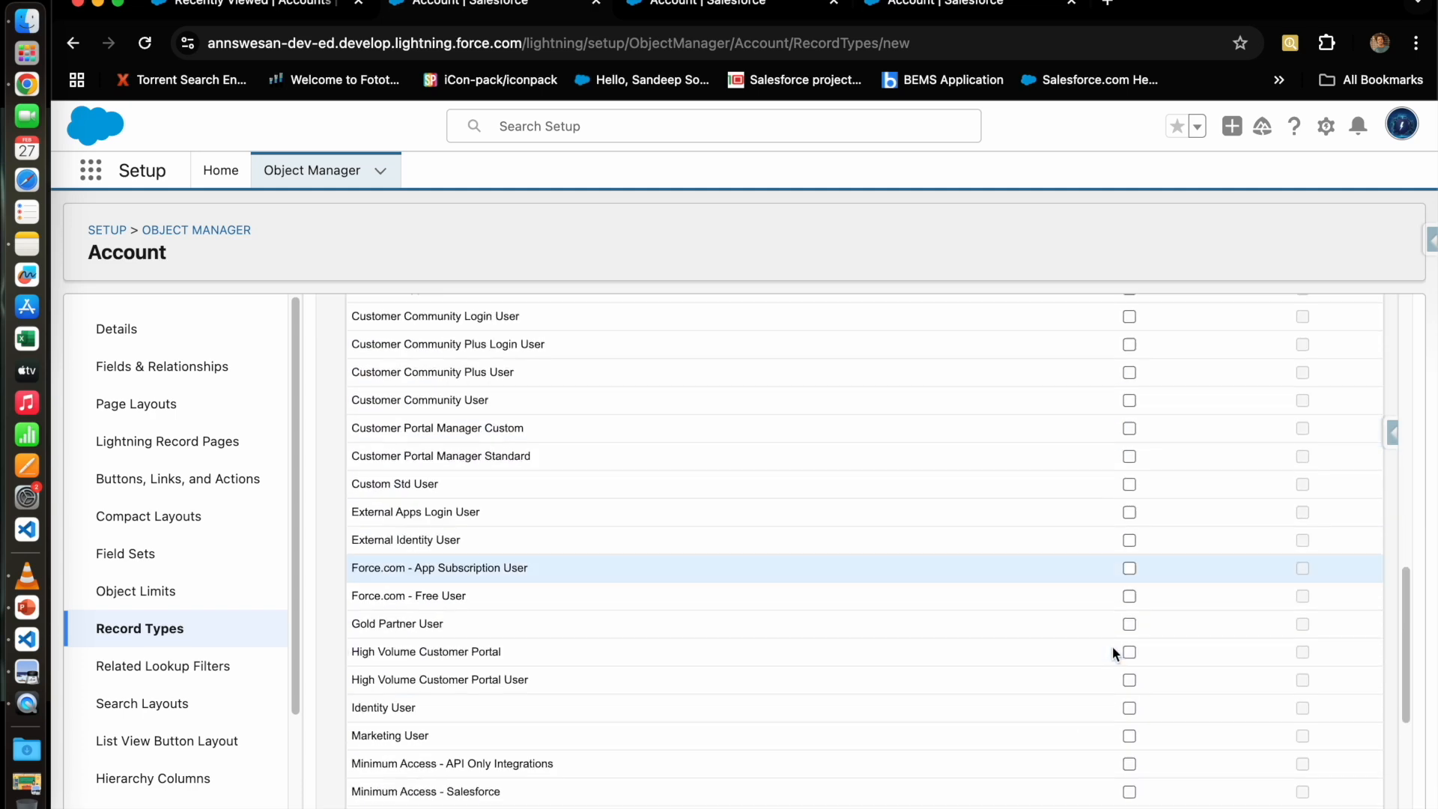
pyautogui.click(1130, 685)
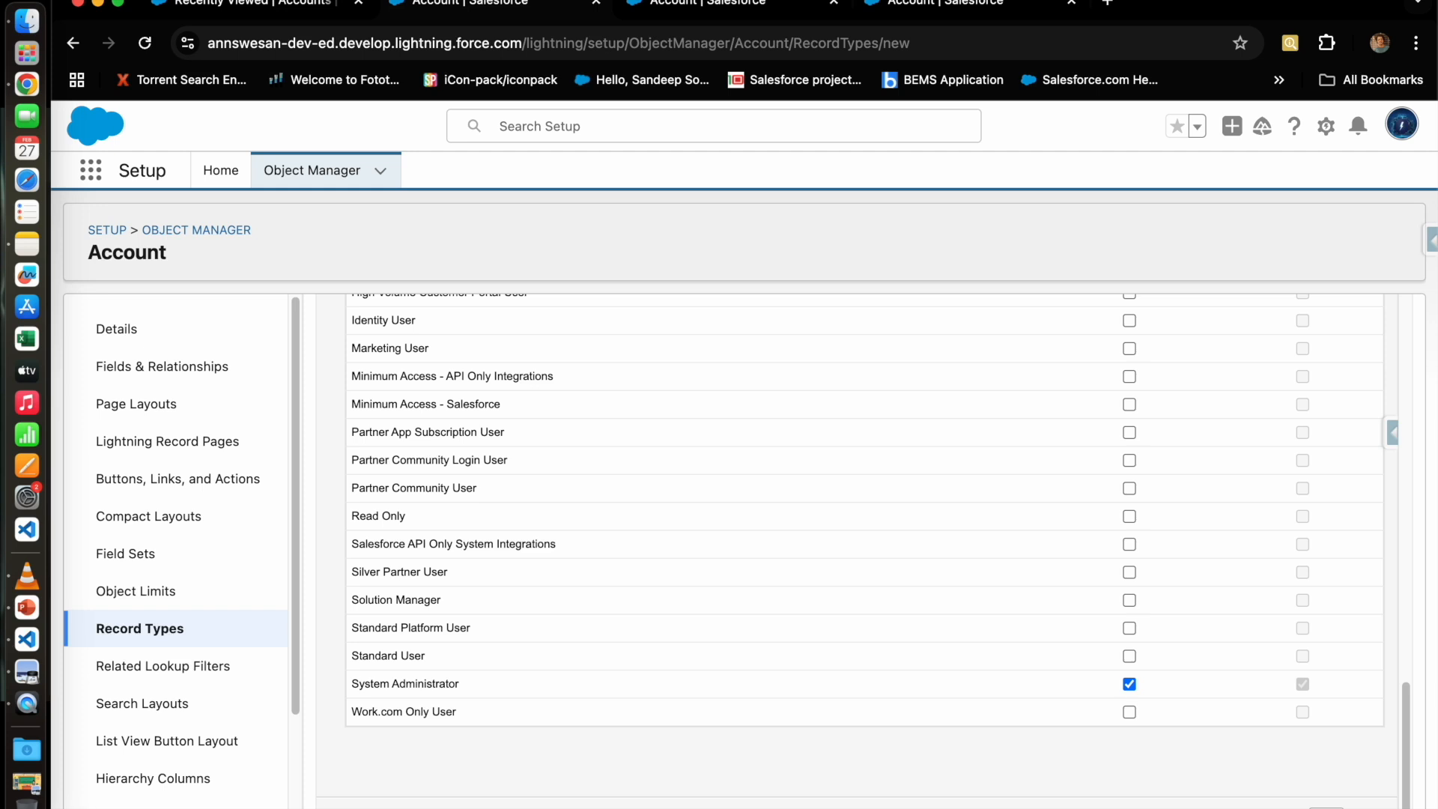
# Step: Assign the Mobile Shop page layout to all profiles, save, and return to Account Record Types
pyautogui.click(1050, 792)
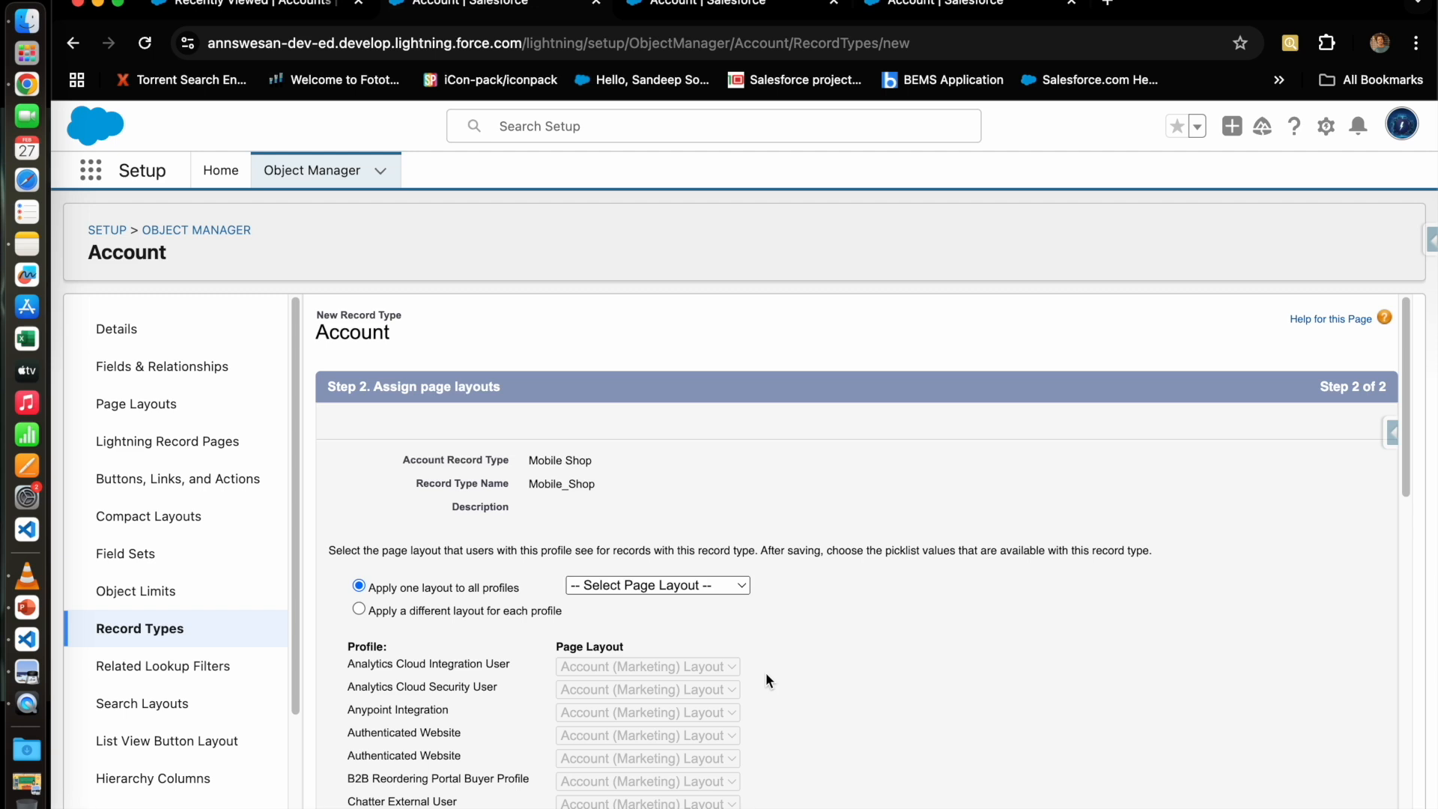
pyautogui.click(699, 587)
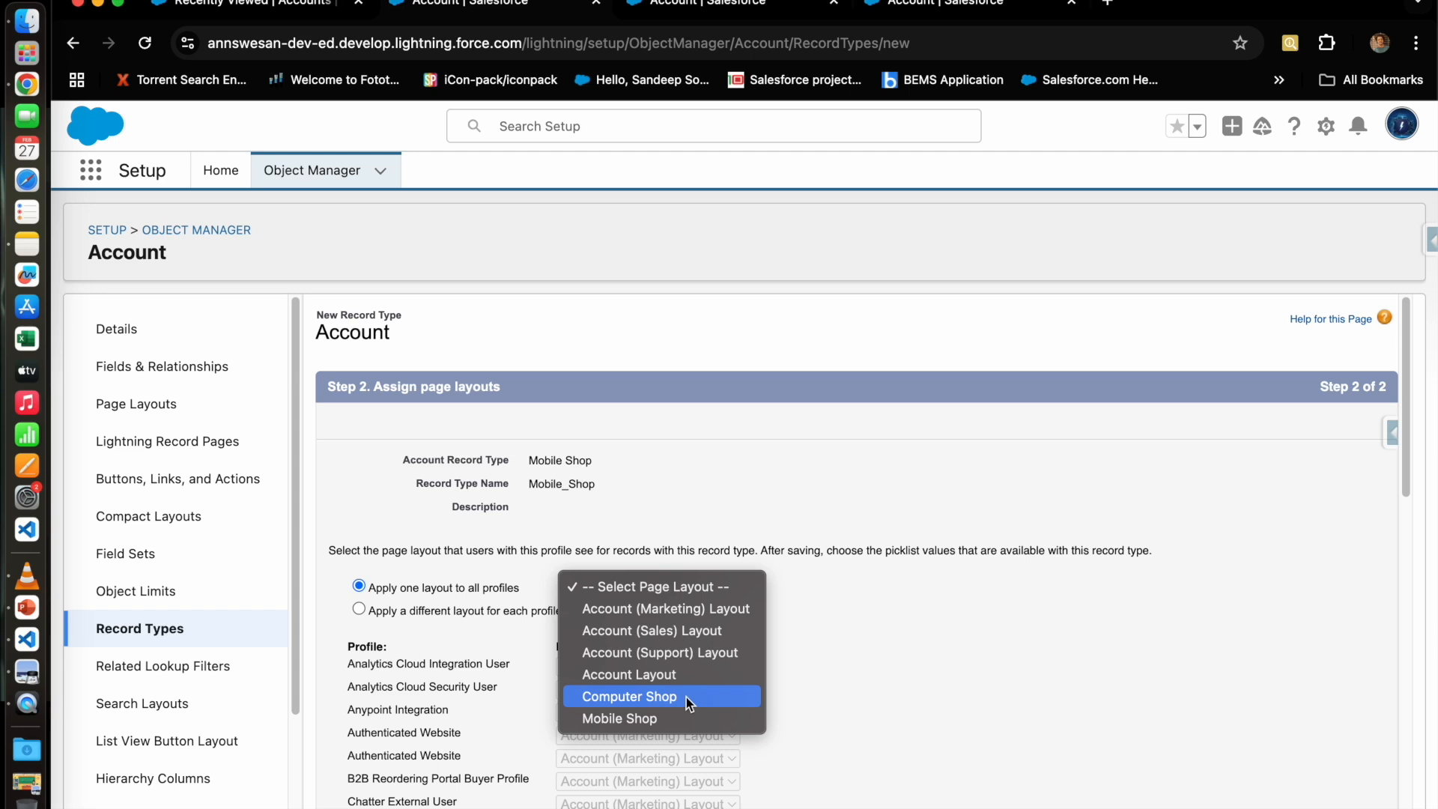
pyautogui.click(646, 720)
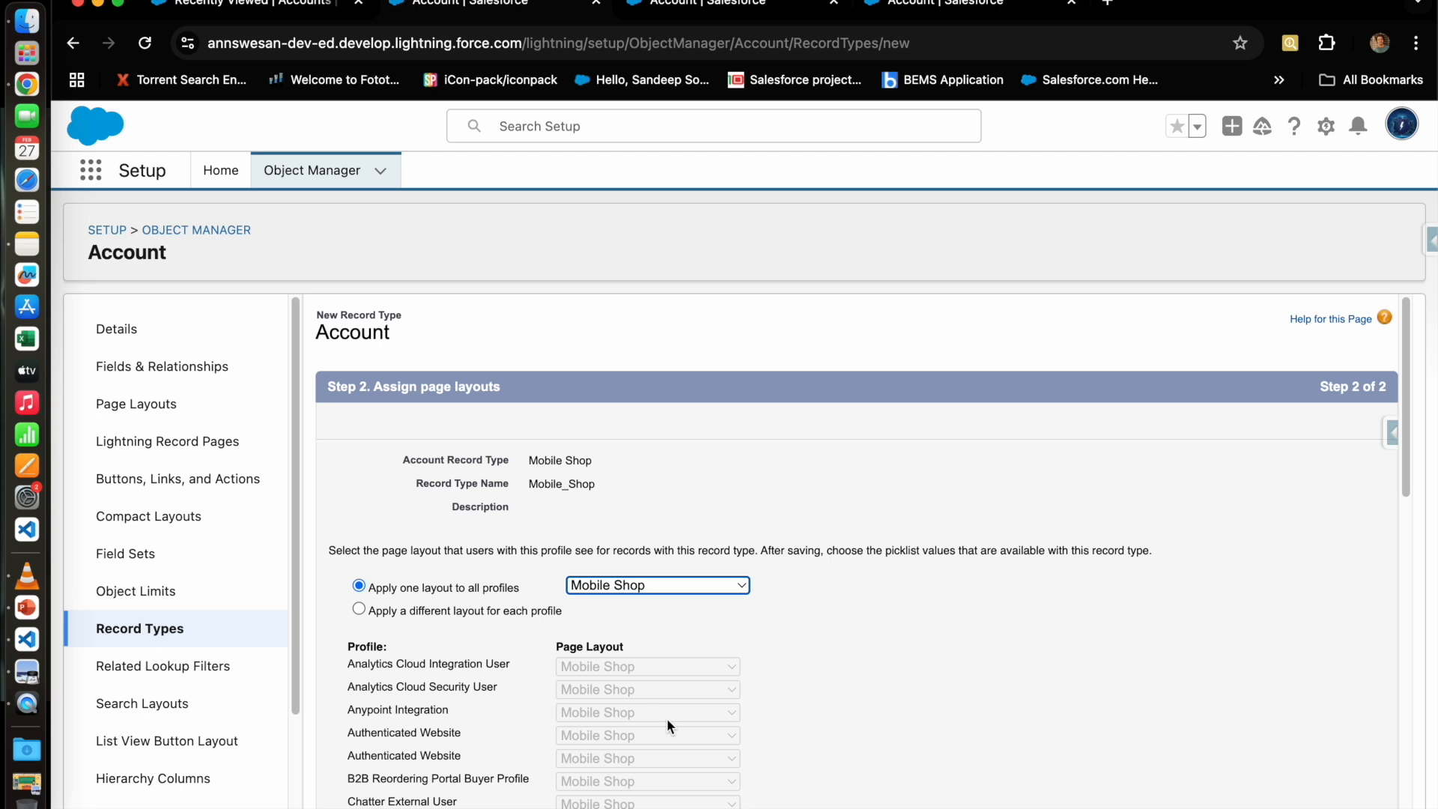
pyautogui.moveTo(528, 459); pyautogui.dragTo(584, 461)
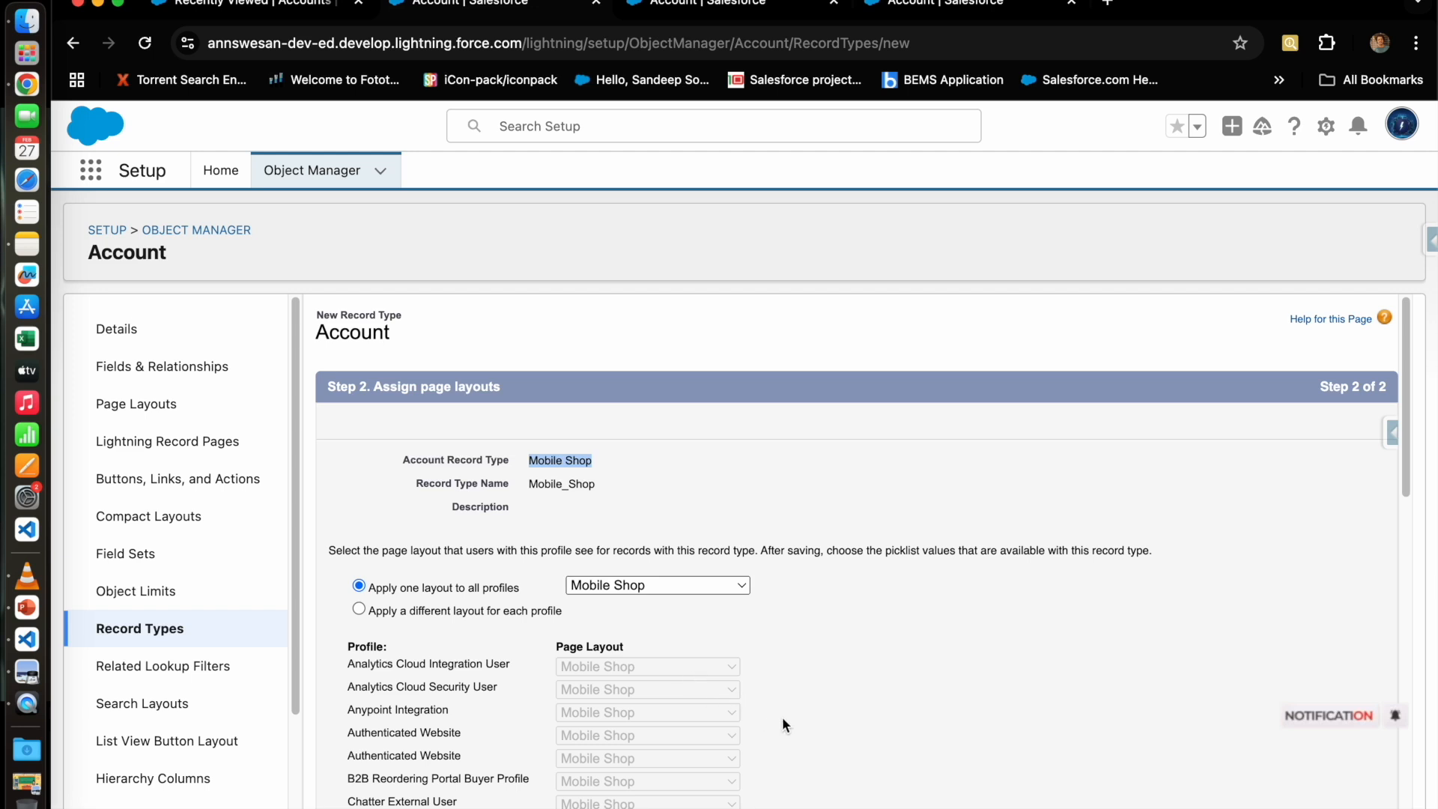
pyautogui.scroll(-10, 782, 716)
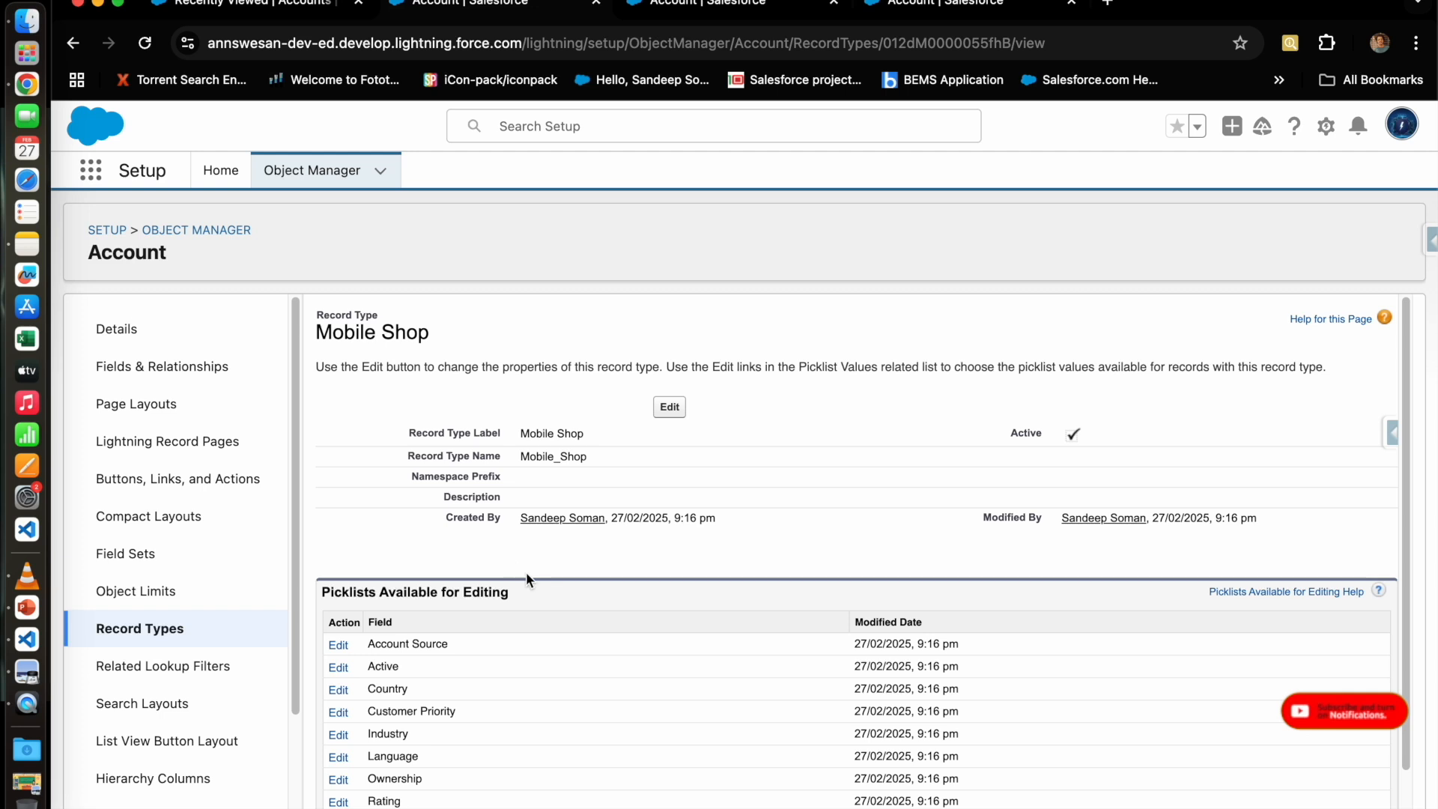
pyautogui.click(165, 635)
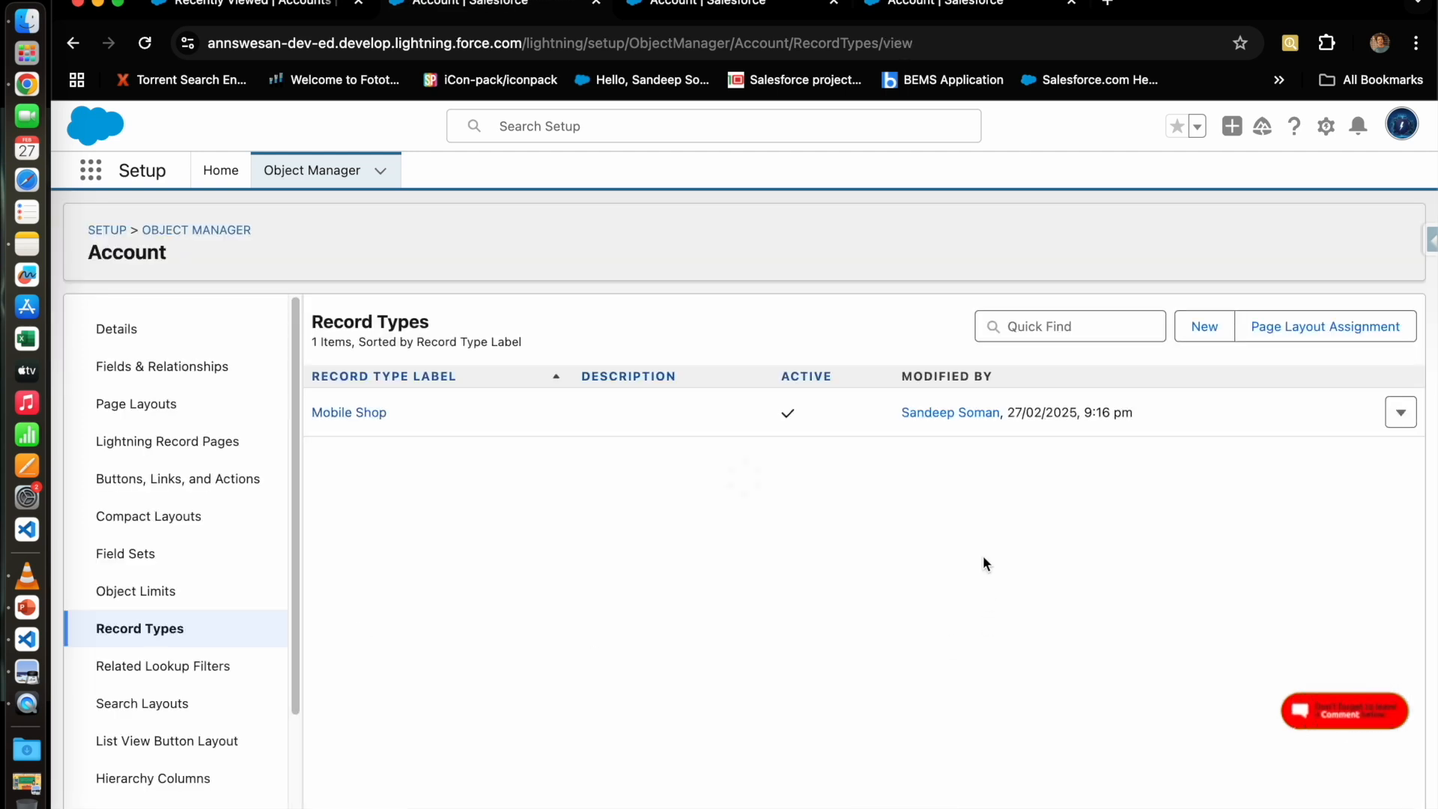
# Step: Start a new Account record type labelled Computer Shop, named Computer_Shop
pyautogui.click(1213, 327)
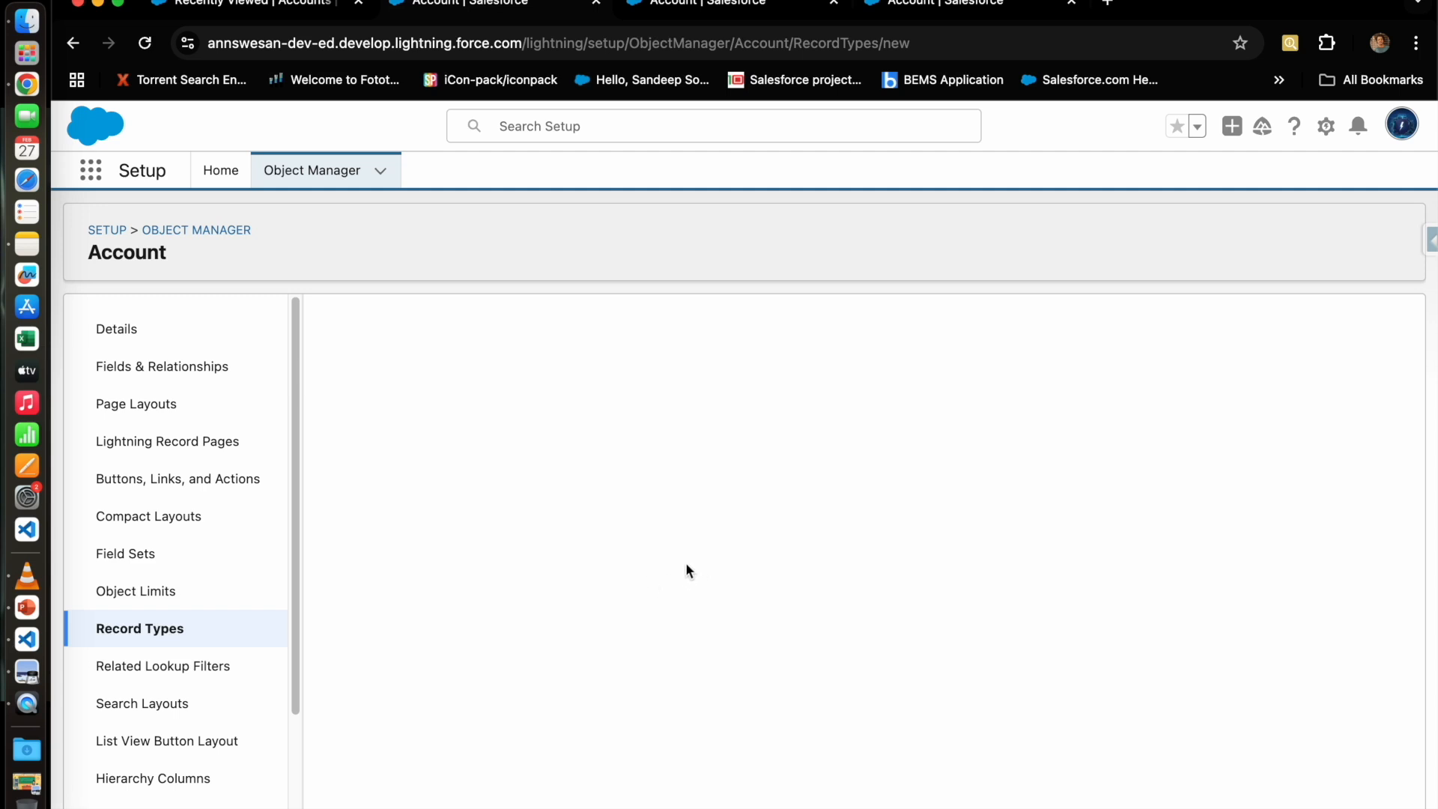
pyautogui.click(564, 527)
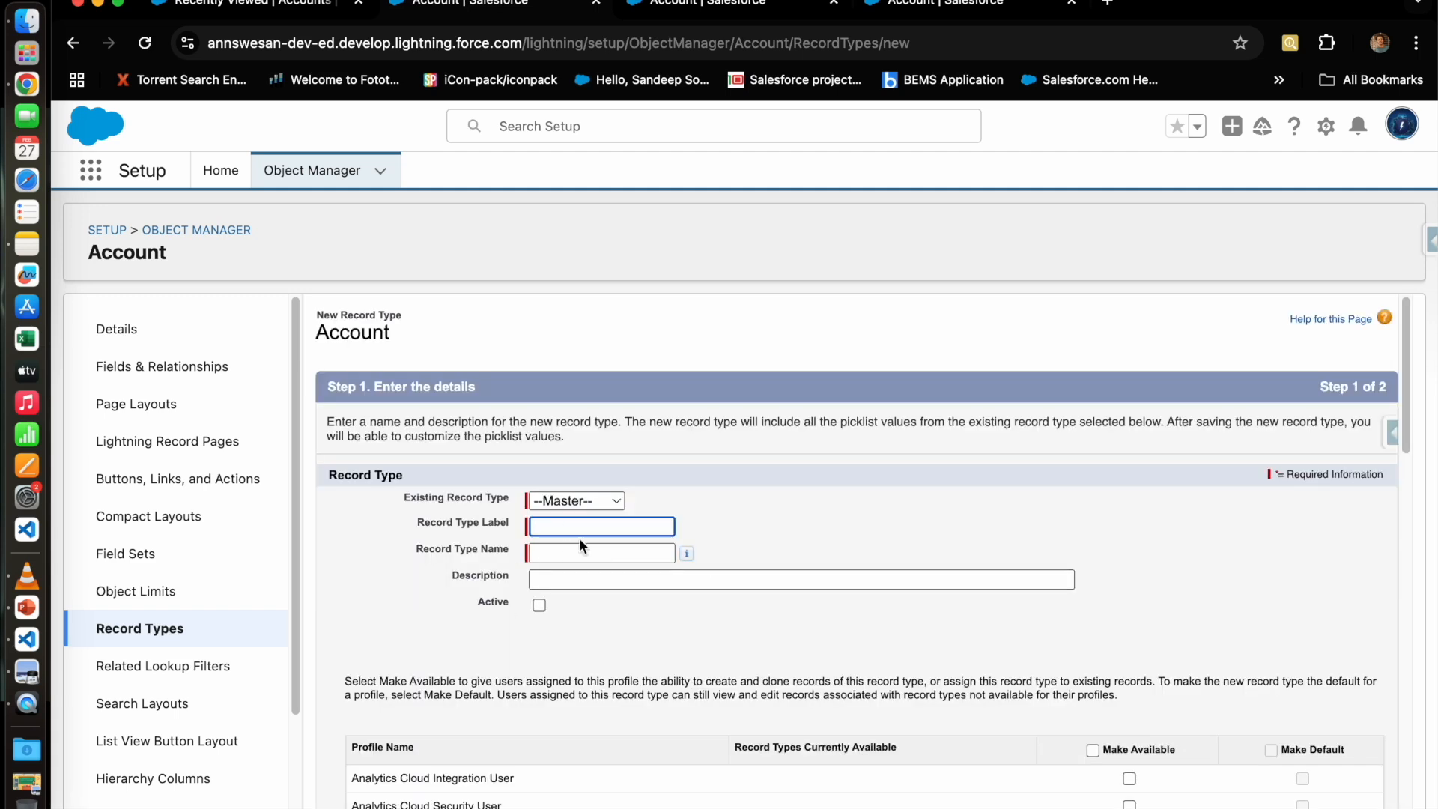
pyautogui.write('Computer Shop')
pyautogui.click(562, 552)
pyautogui.click(413, 632)
# Step: Mark Computer Shop active and available to System Administrator
pyautogui.click(538, 605)
pyautogui.scroll(-8, 674, 663)
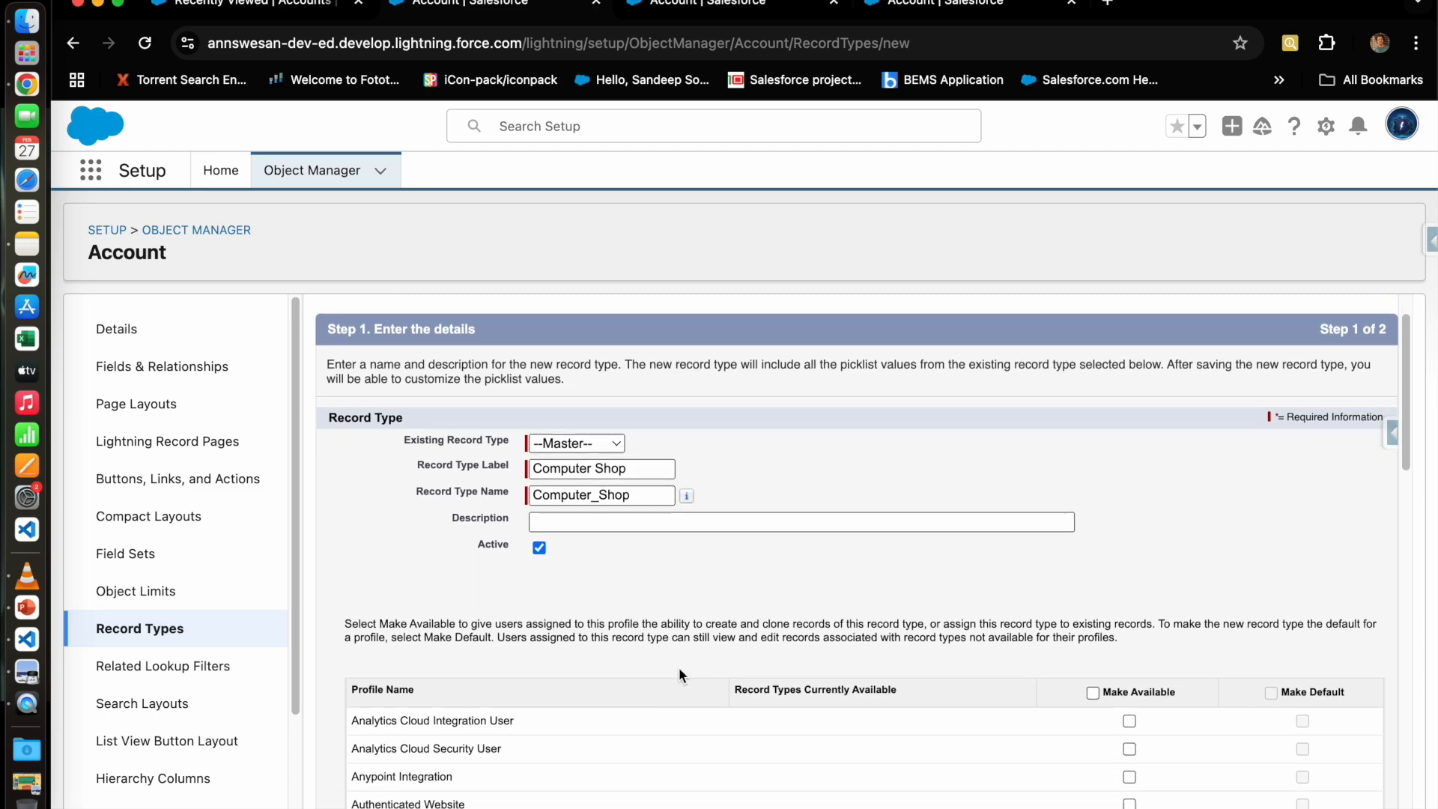
pyautogui.scroll(-8, 813, 656)
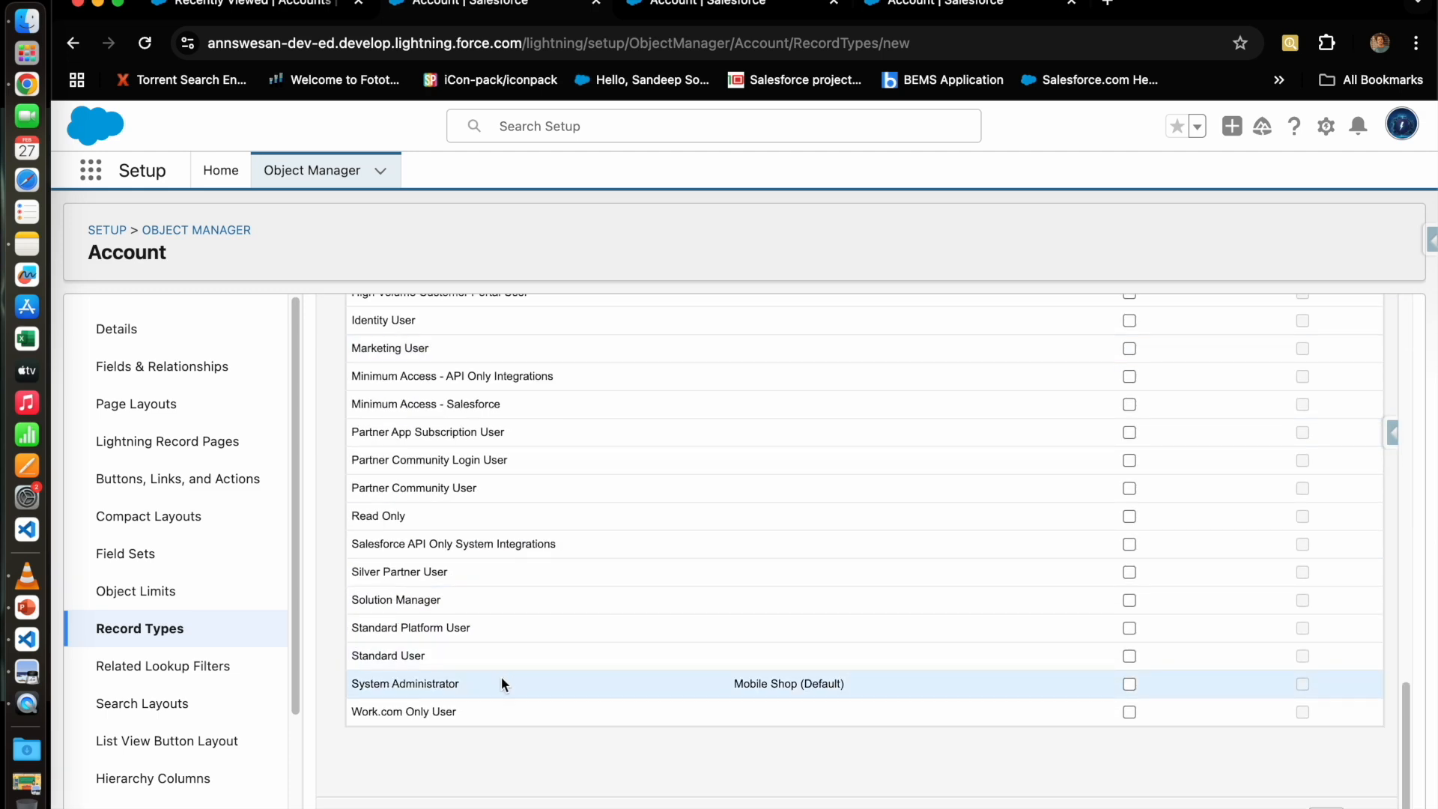
pyautogui.click(1129, 684)
pyautogui.scroll(1, 1082, 637)
pyautogui.scroll(7, 632, 606)
pyautogui.scroll(3, 650, 640)
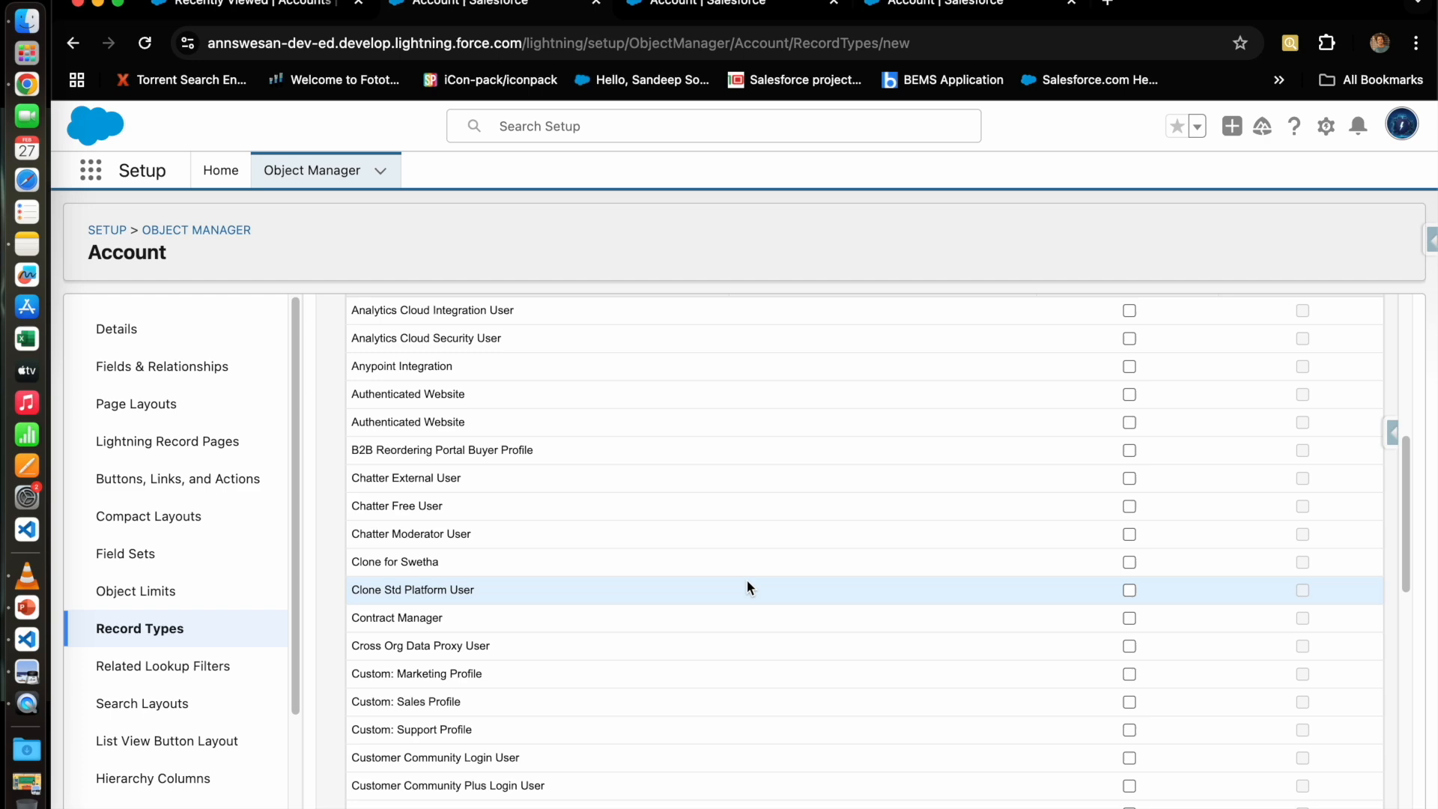
pyautogui.scroll(1, 1078, 479)
pyautogui.scroll(-10, 1089, 526)
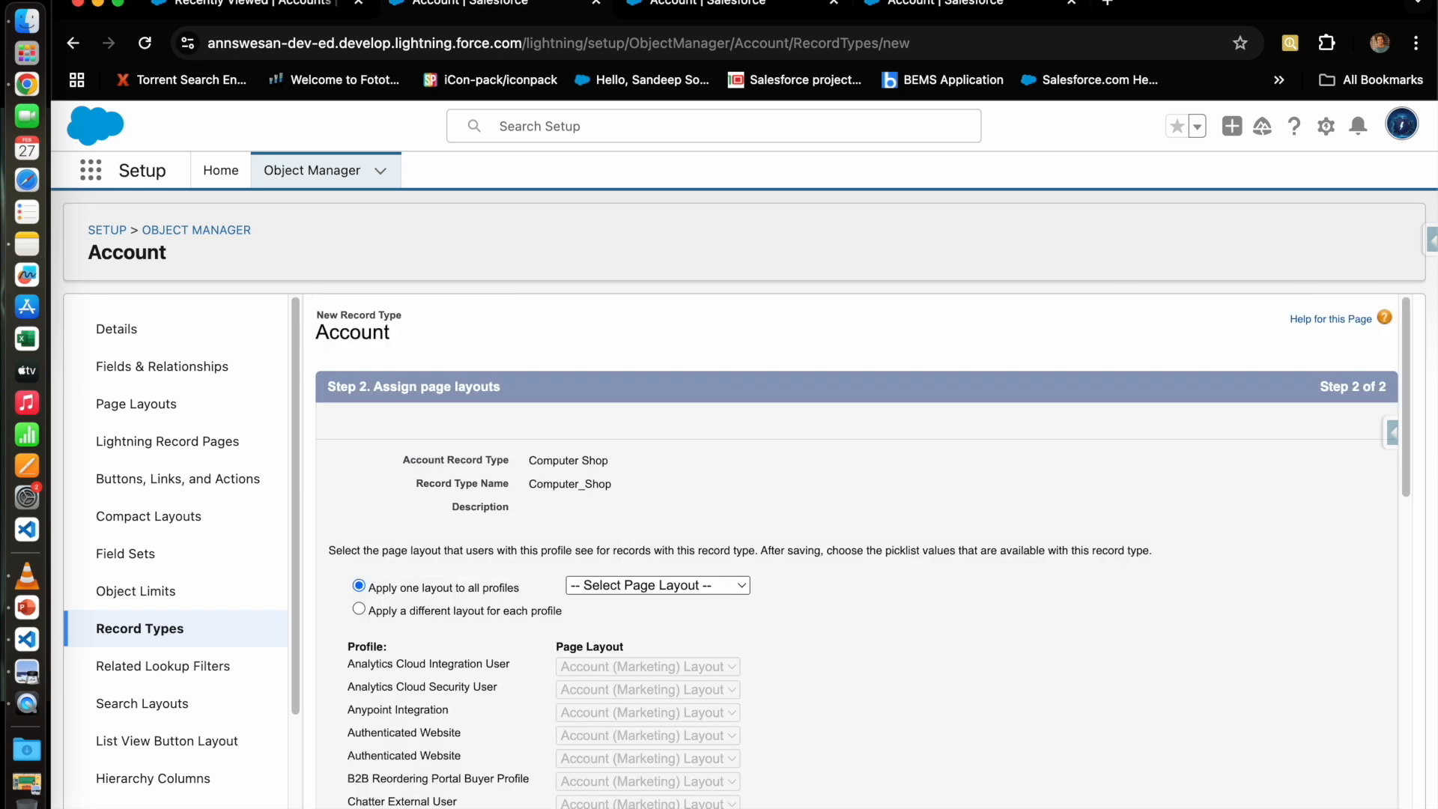
# Step: Choose the Computer Shop page layout for all profiles
pyautogui.click(664, 583)
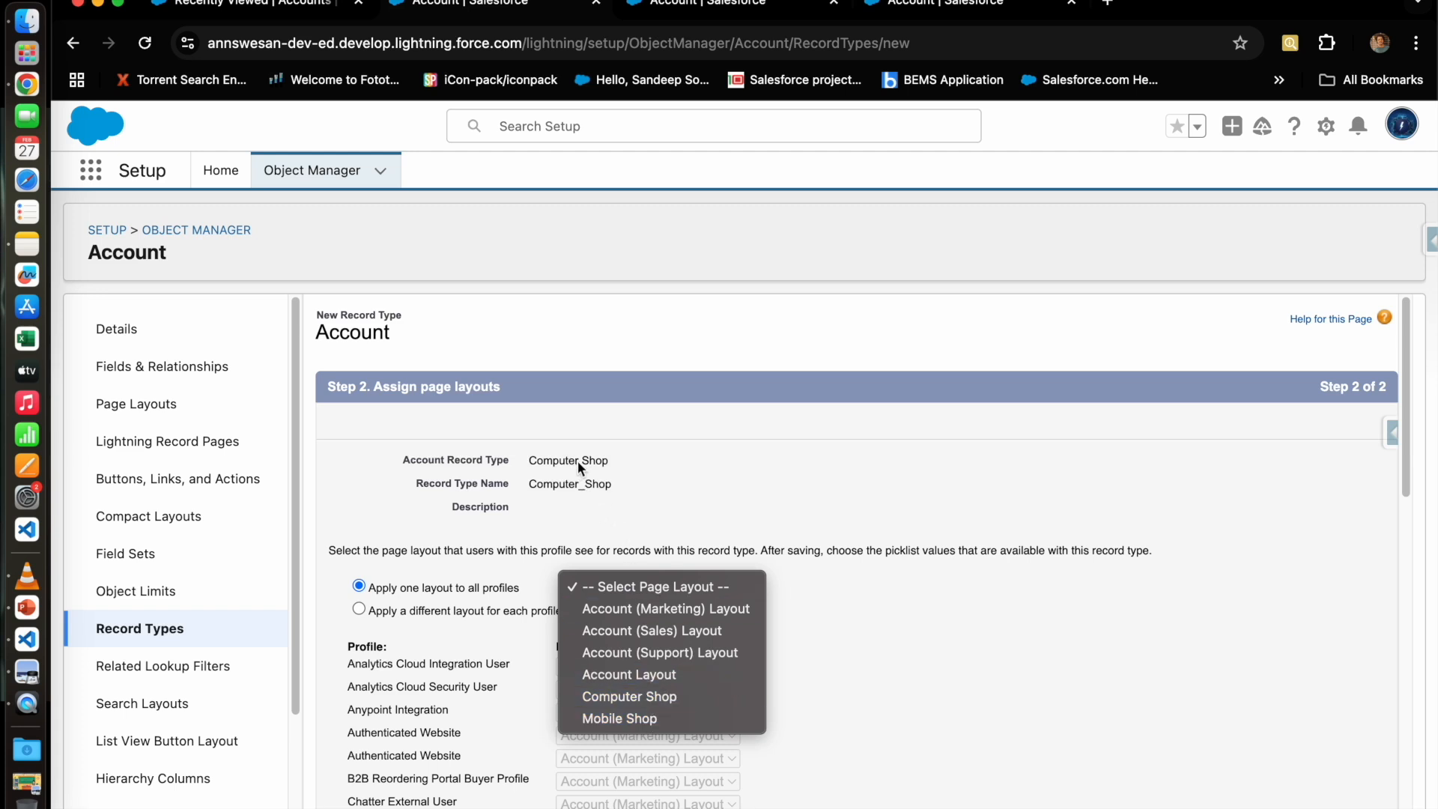
pyautogui.click(632, 698)
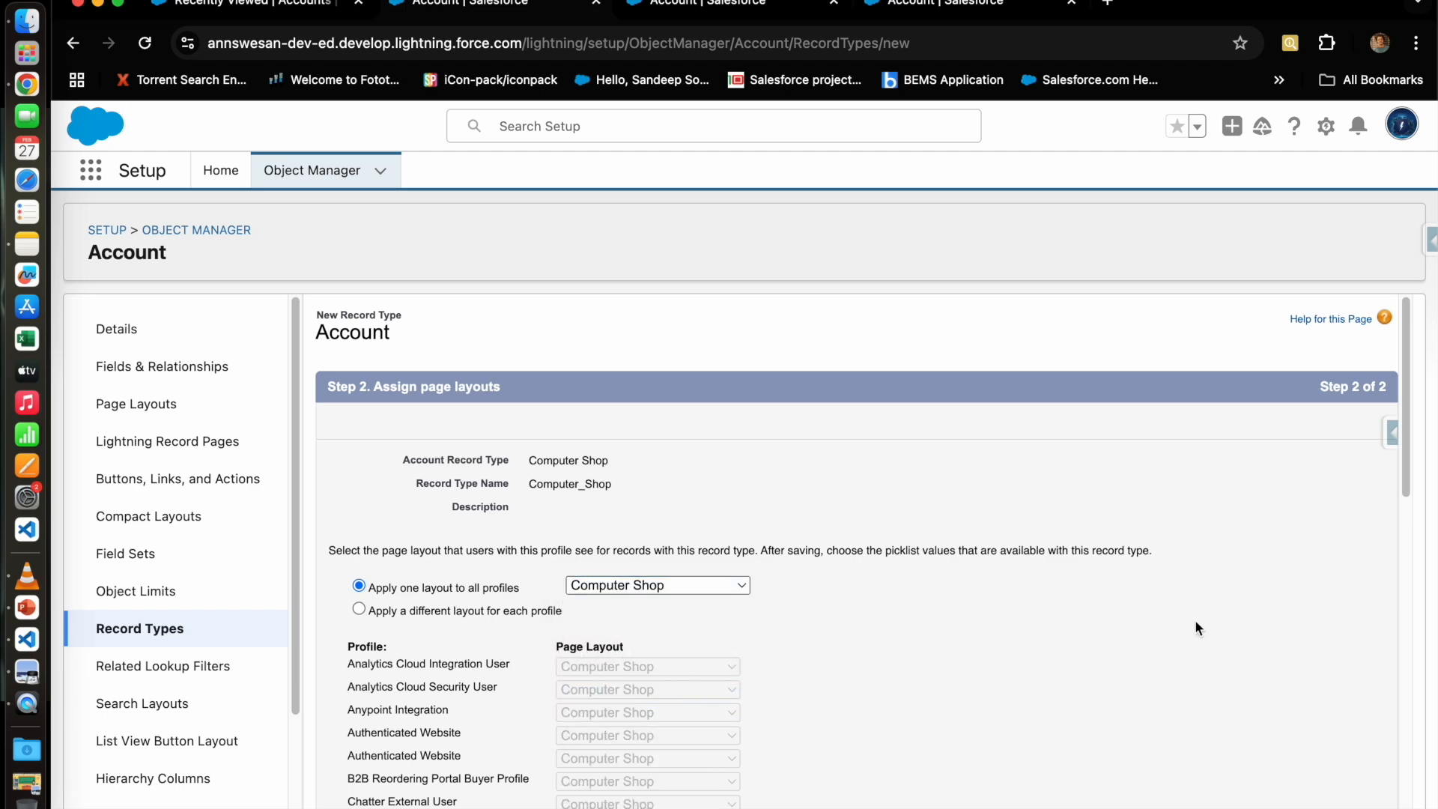
pyautogui.scroll(-10, 1195, 627)
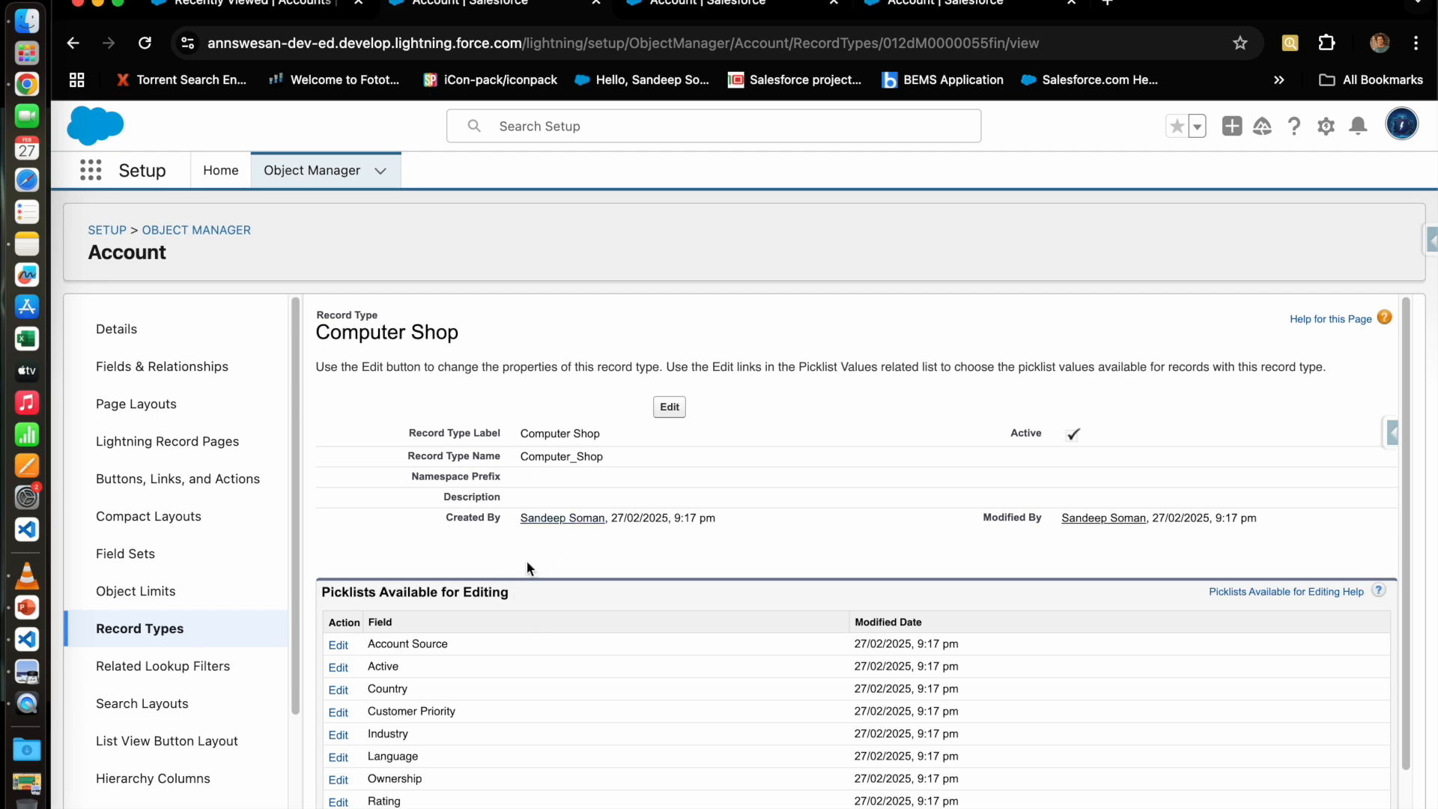
# Step: Search 'account' in the App Launcher to reach the Accounts list
pyautogui.click(177, 231)
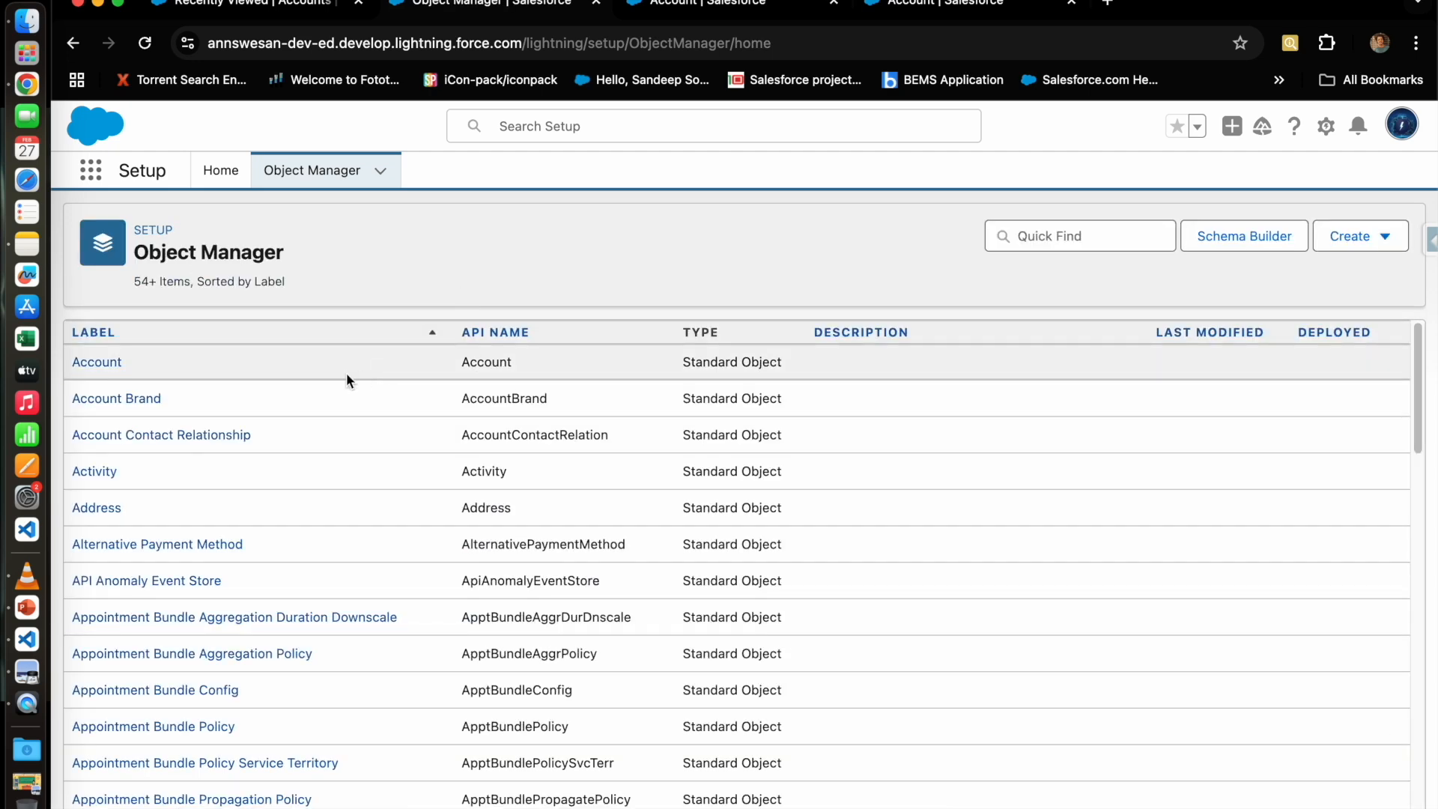
pyautogui.click(84, 362)
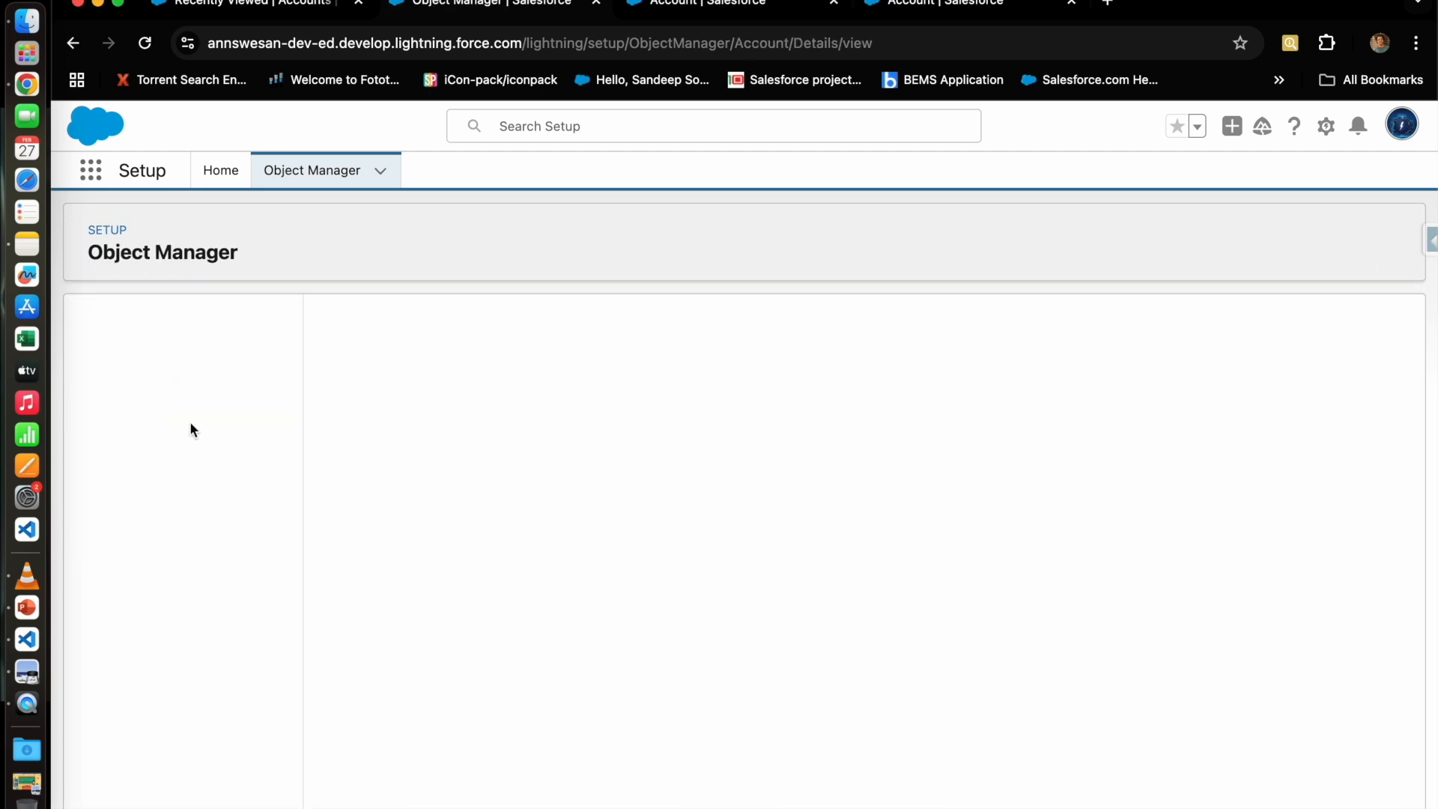
pyautogui.click(92, 173)
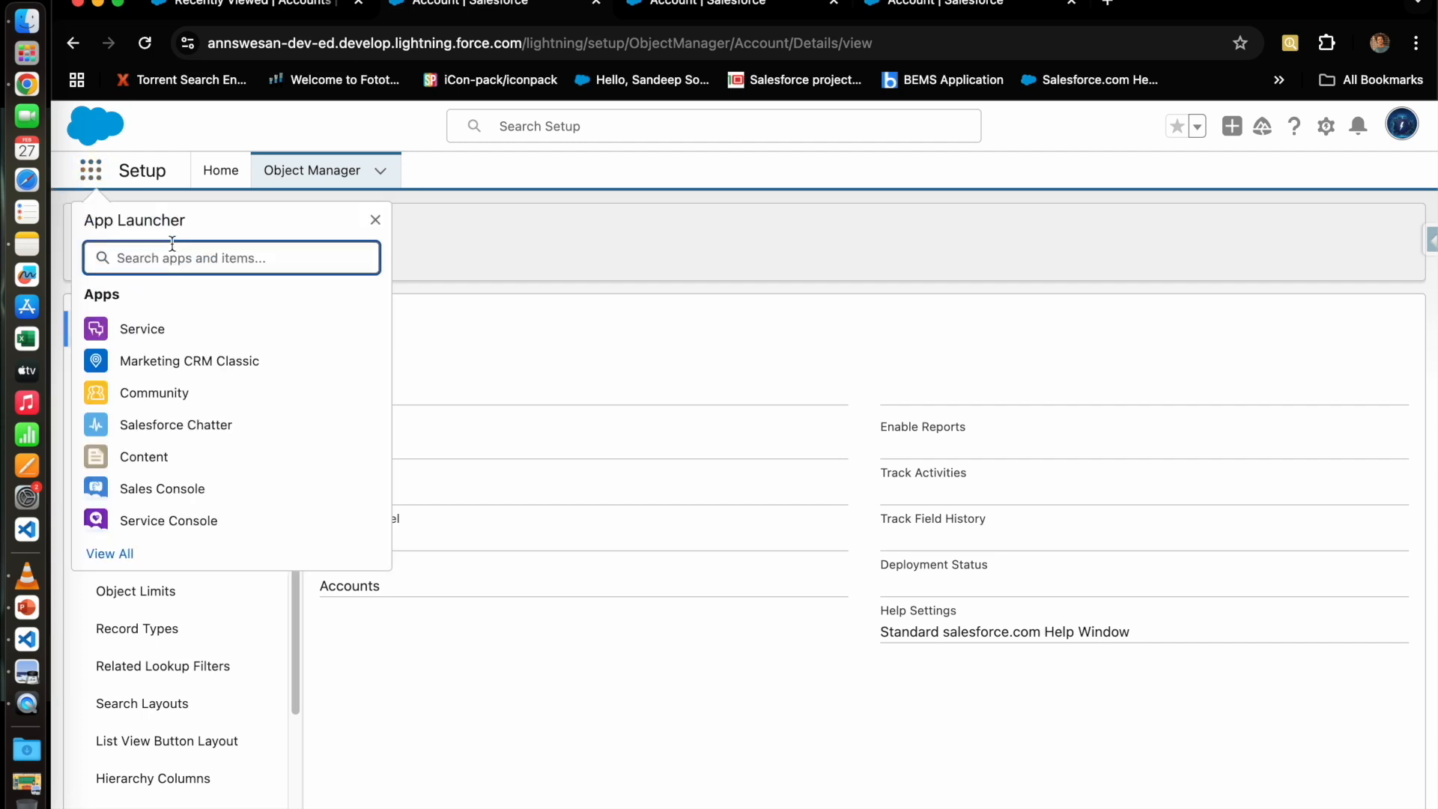
pyautogui.write('account')
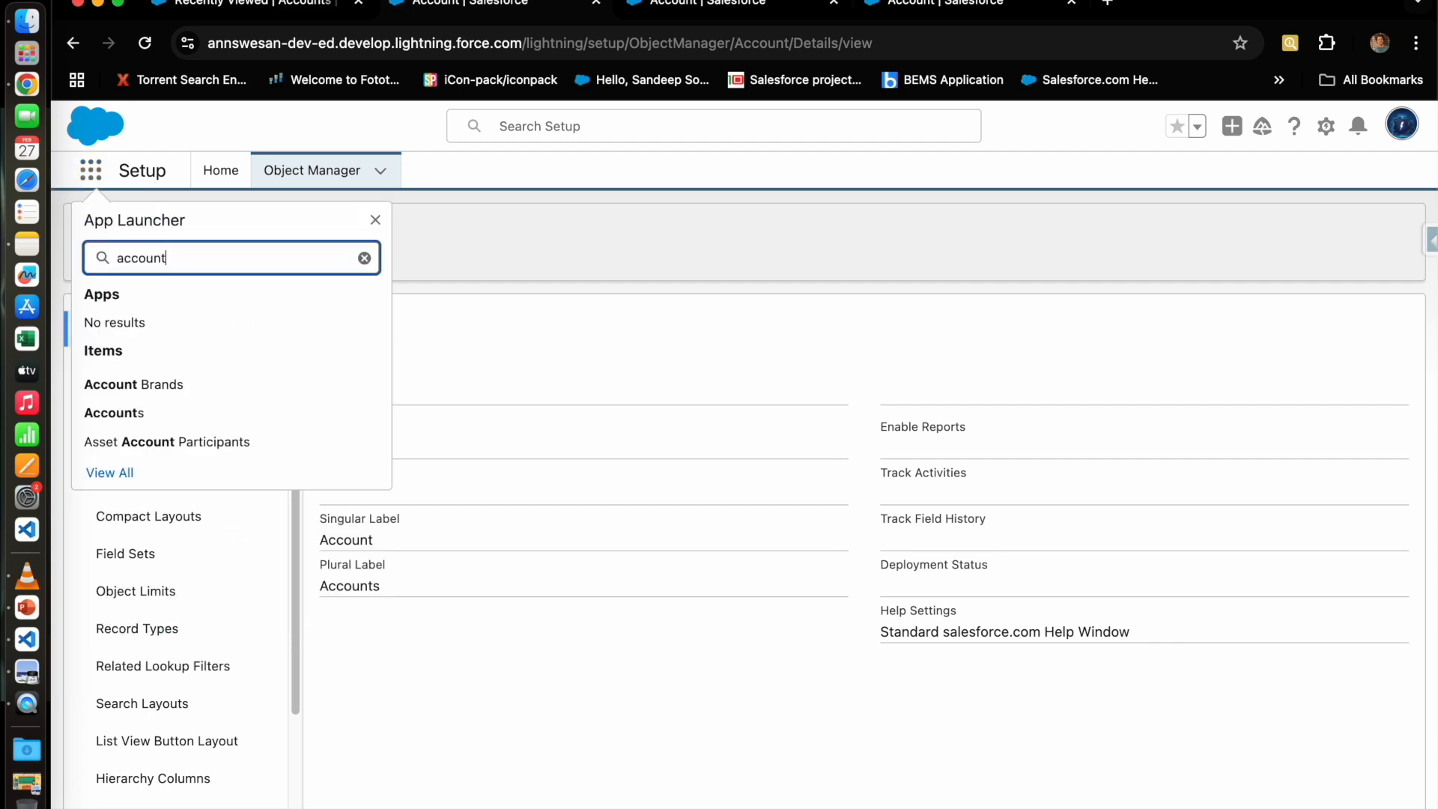
pyautogui.click(119, 413)
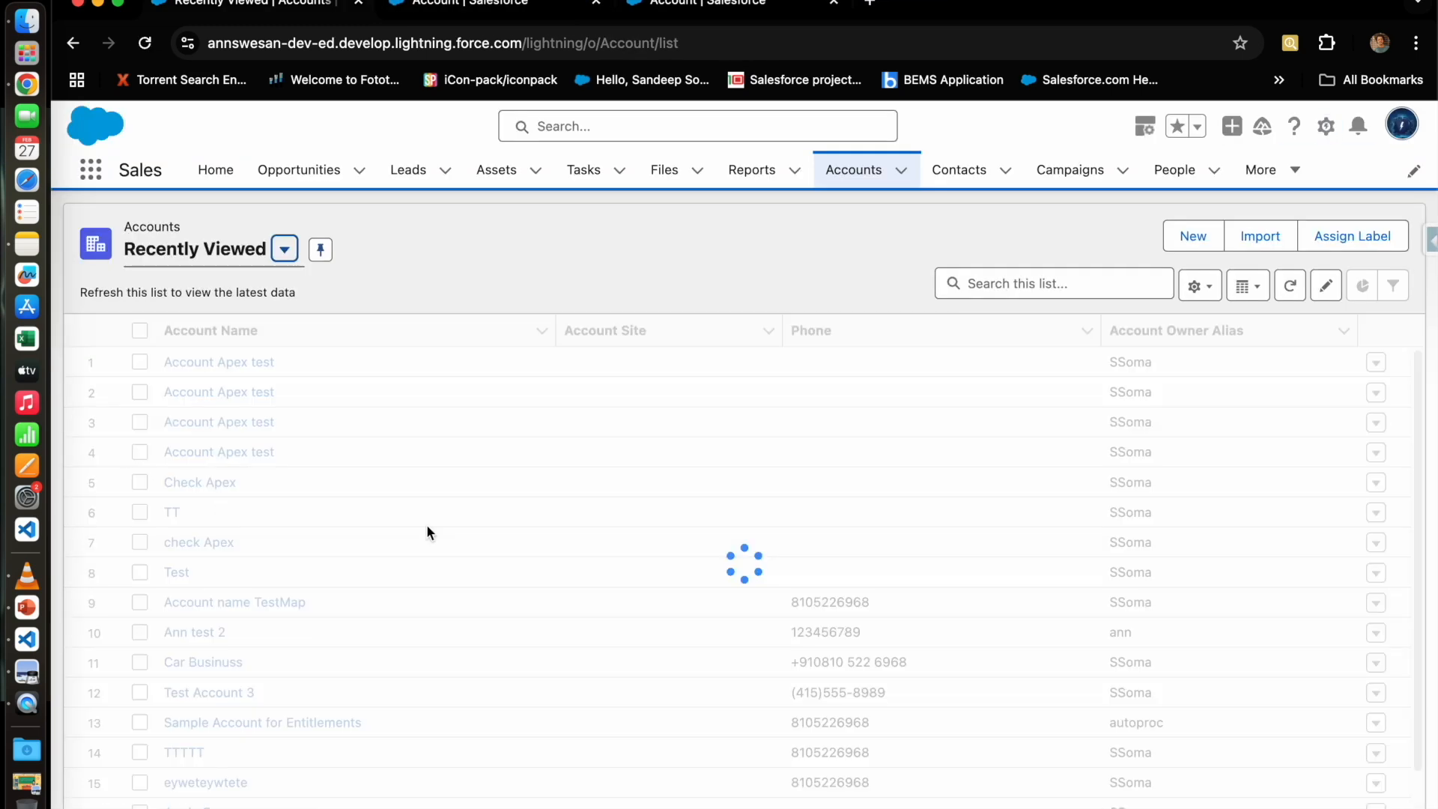
# Step: Start a new account with the Mobile Shop record type selected
pyautogui.click(1165, 236)
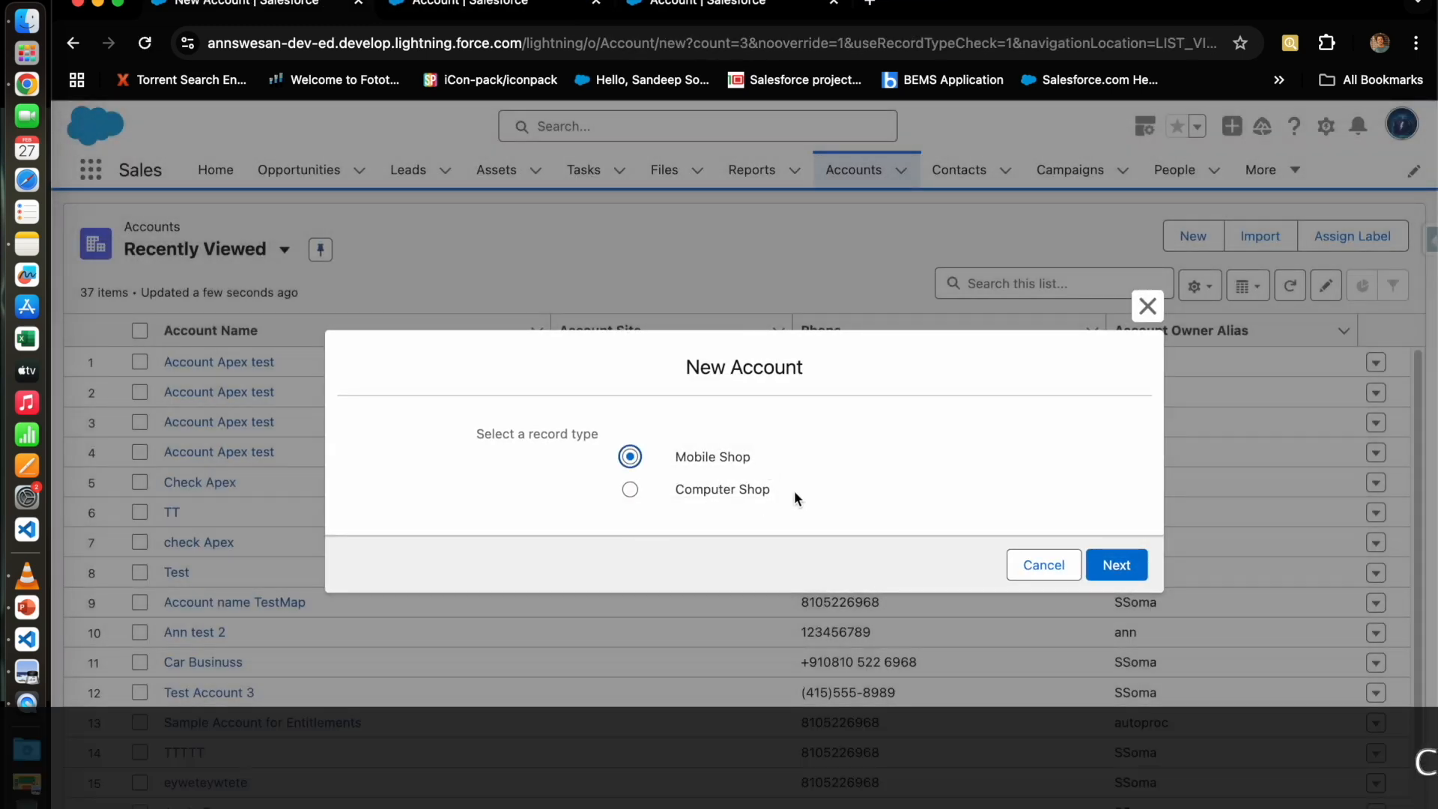
pyautogui.click(716, 489)
pyautogui.click(715, 458)
pyautogui.click(720, 491)
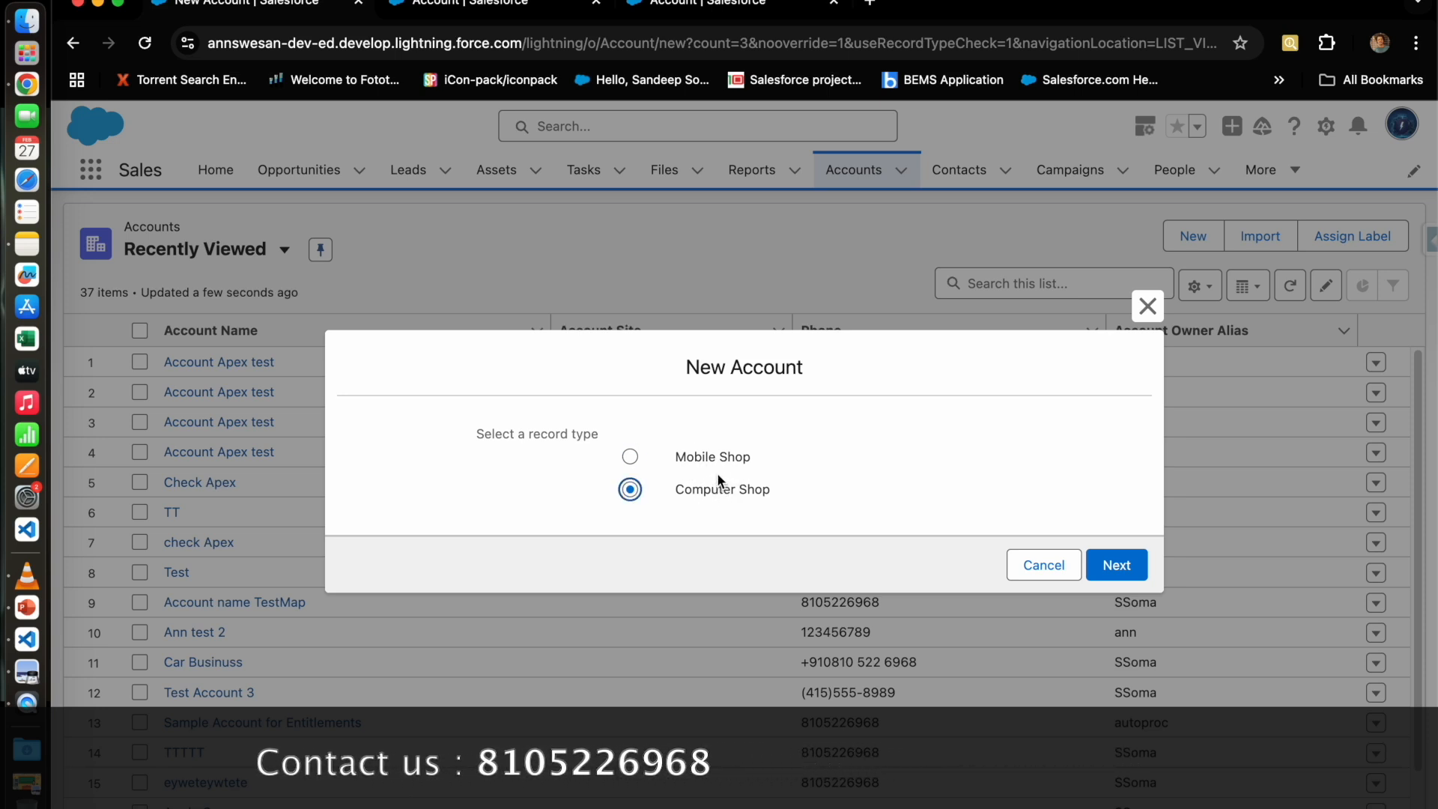
pyautogui.click(709, 457)
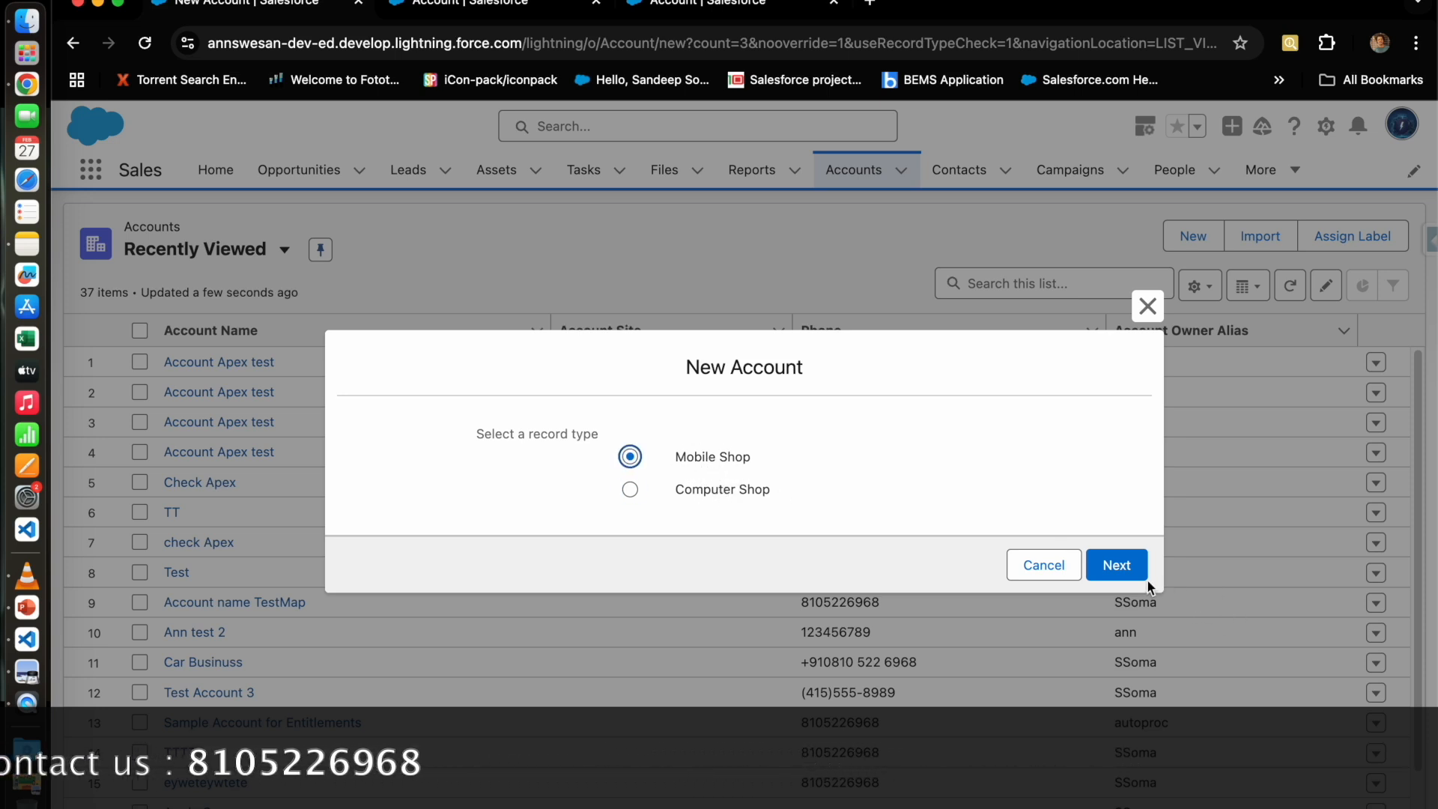
pyautogui.click(1118, 567)
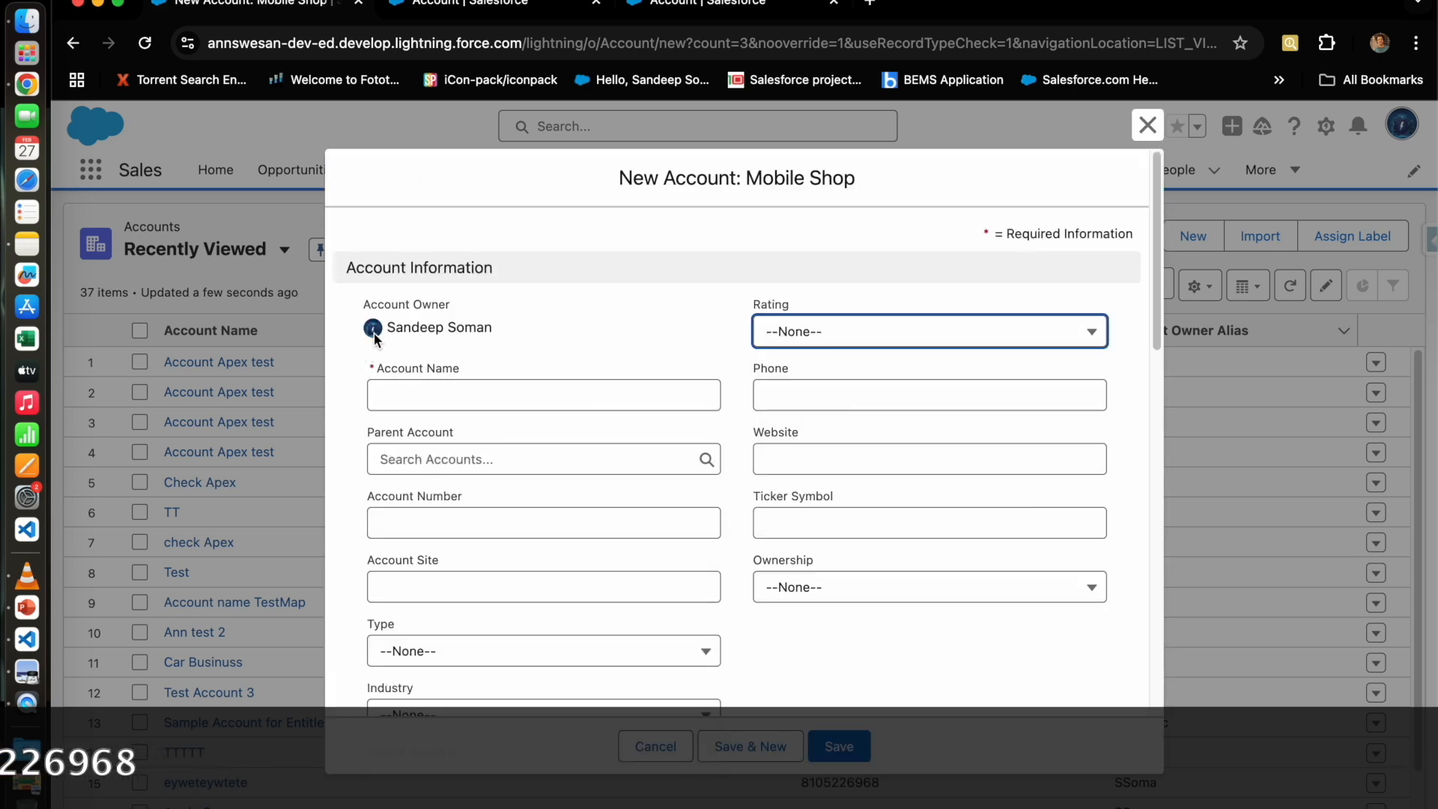
# Step: Scroll through the New Account: Mobile Shop form fields, then close it unsaved
pyautogui.scroll(-1, 787, 494)
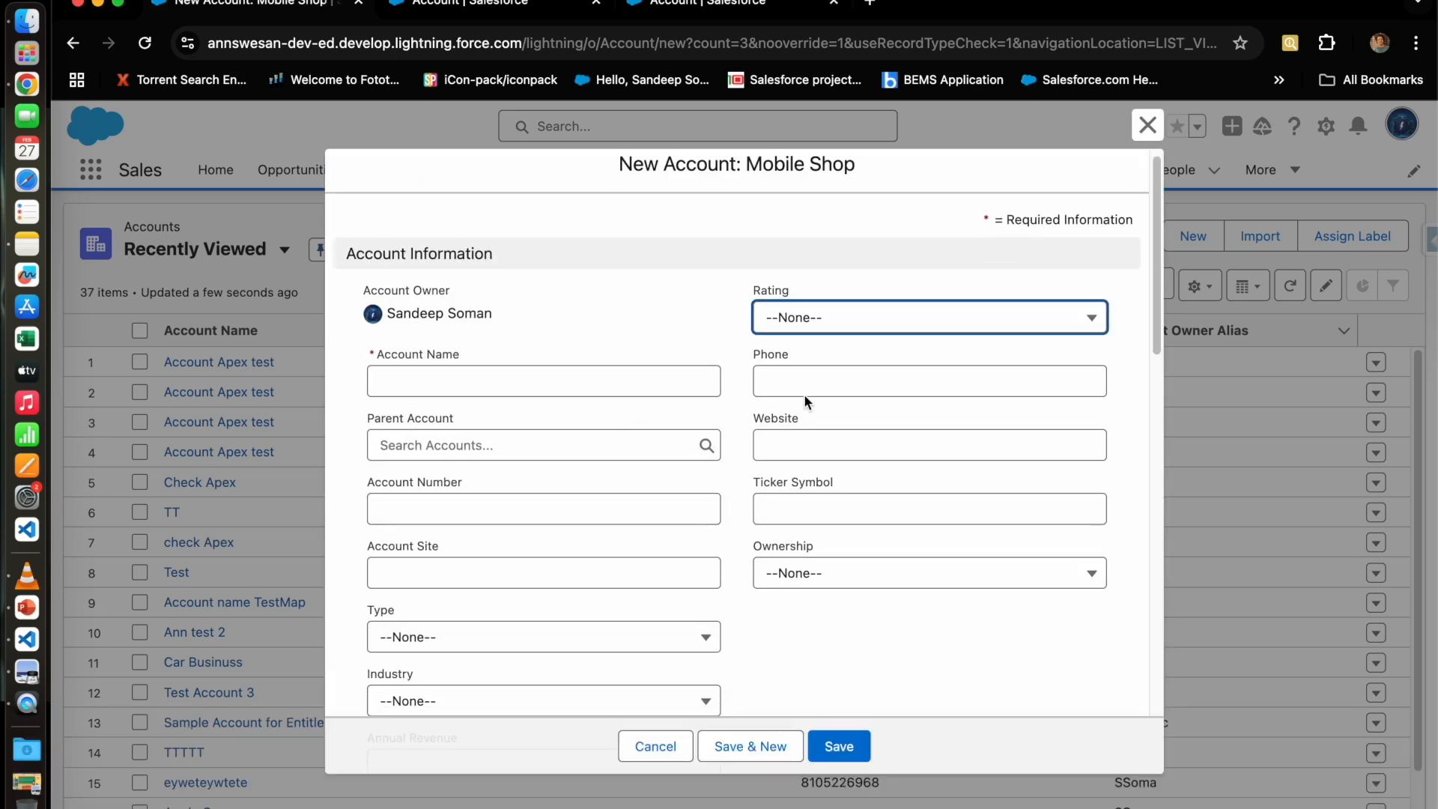
pyautogui.scroll(-5, 820, 504)
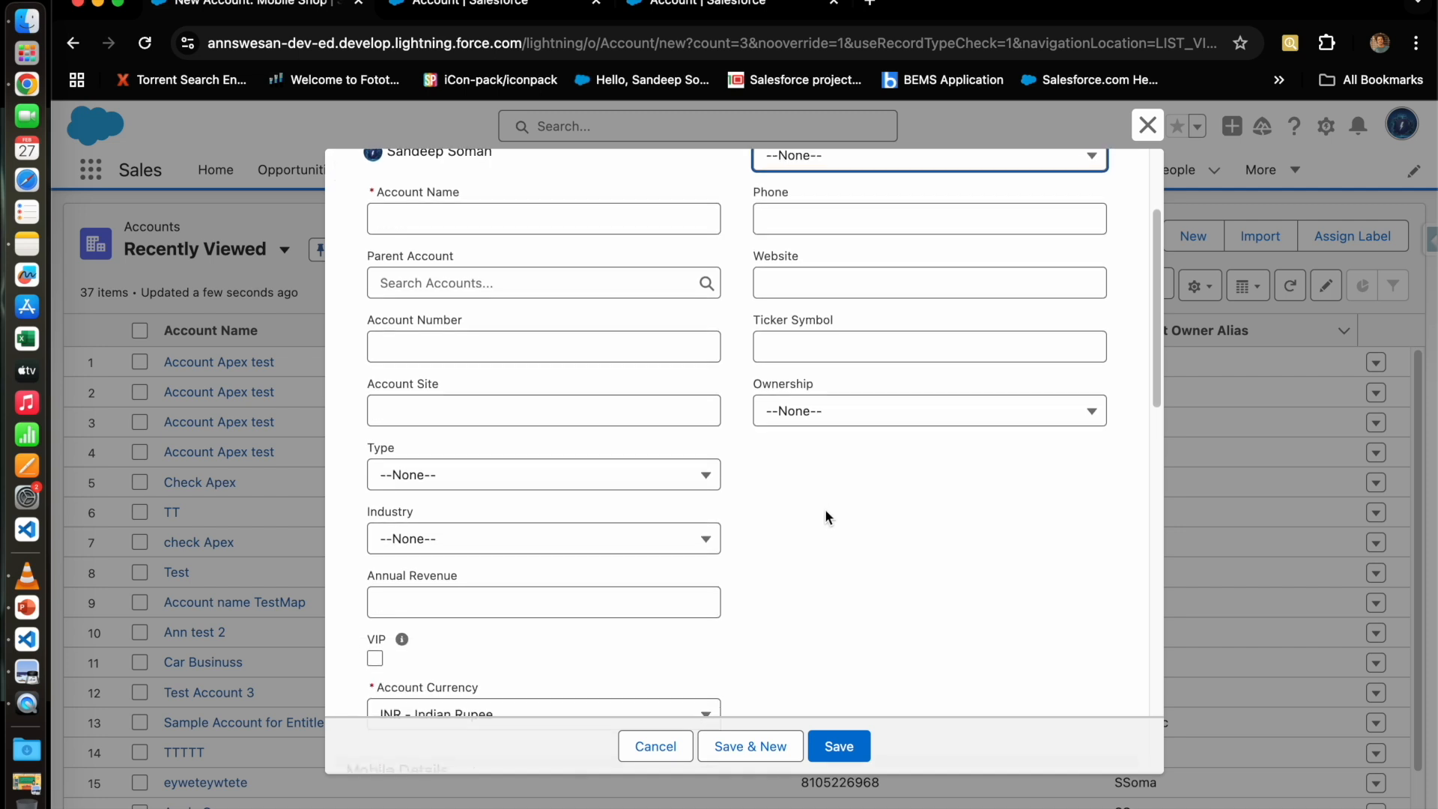
pyautogui.scroll(-8, 829, 527)
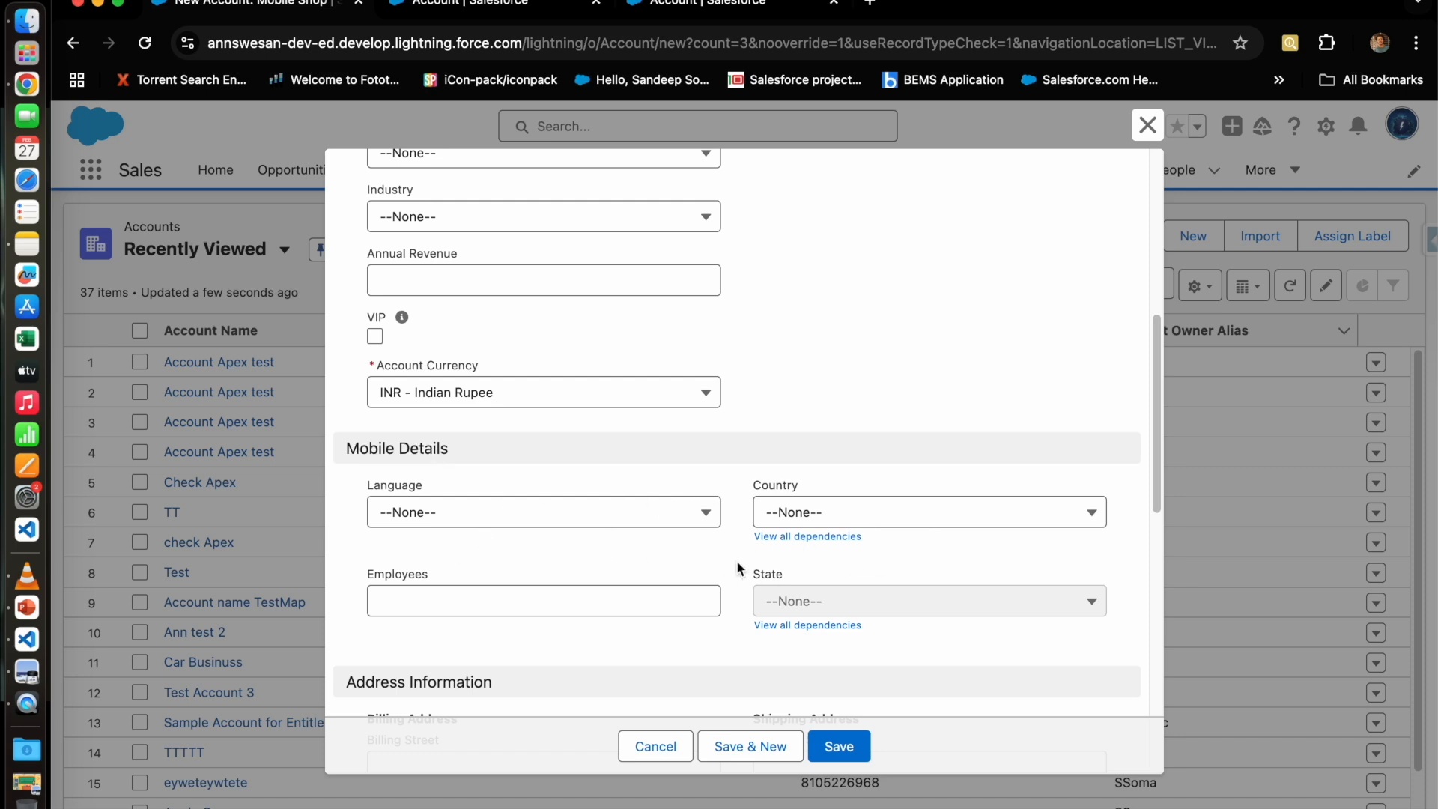
pyautogui.scroll(-3, 804, 582)
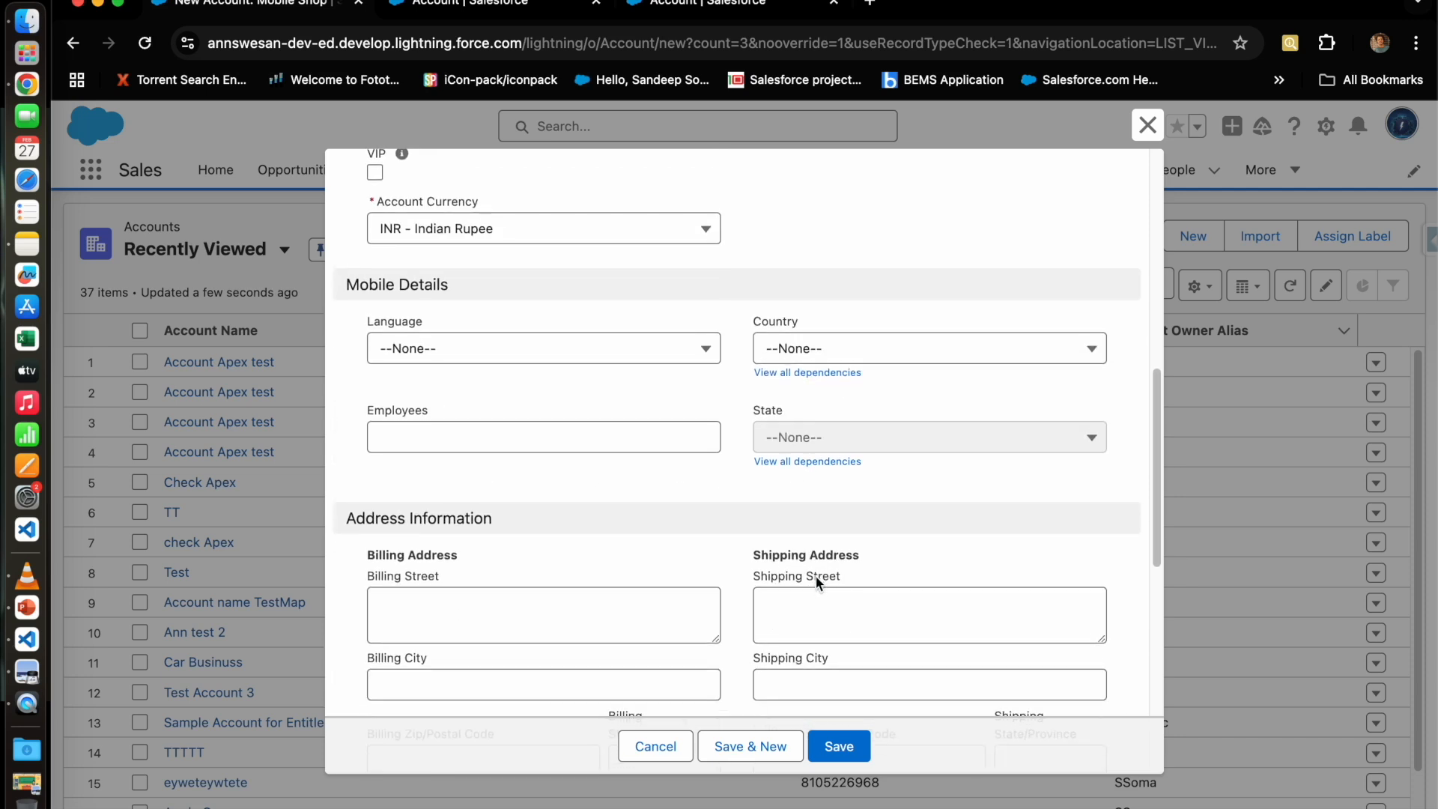
pyautogui.scroll(-3, 724, 539)
pyautogui.scroll(15, 724, 539)
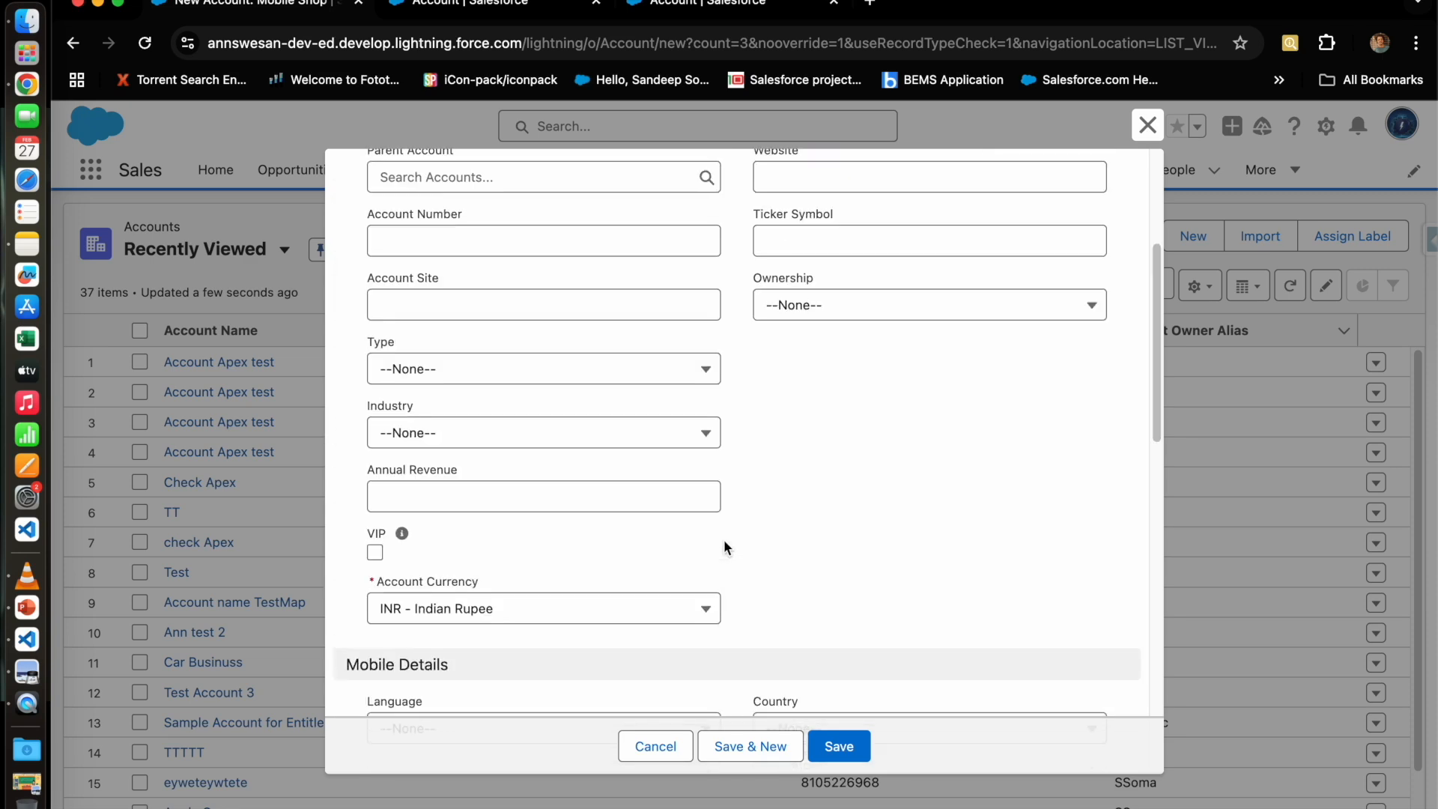
pyautogui.press('Escape')
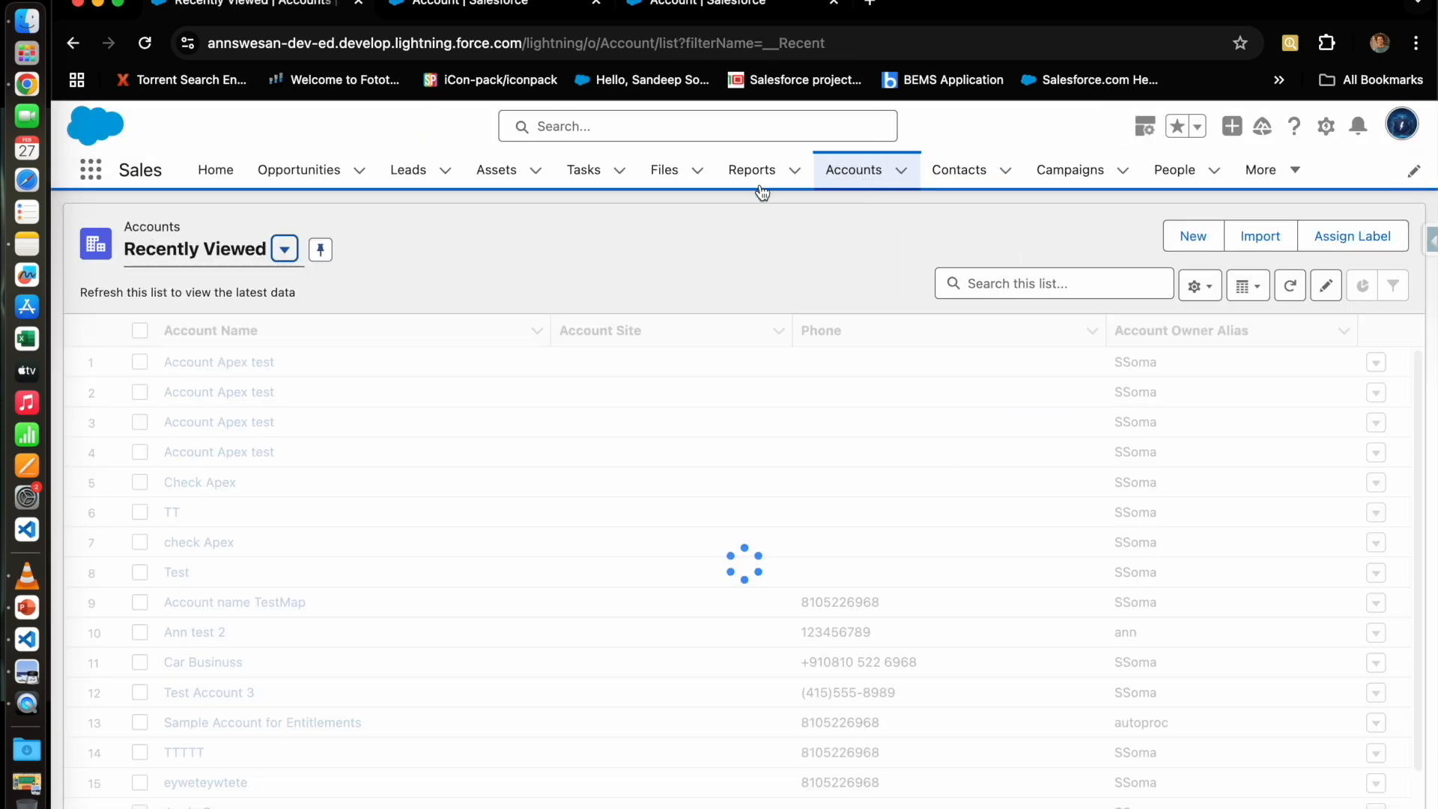
# Step: Create and save a Computer Shop account with Account Name 'Computer'
pyautogui.click(1191, 236)
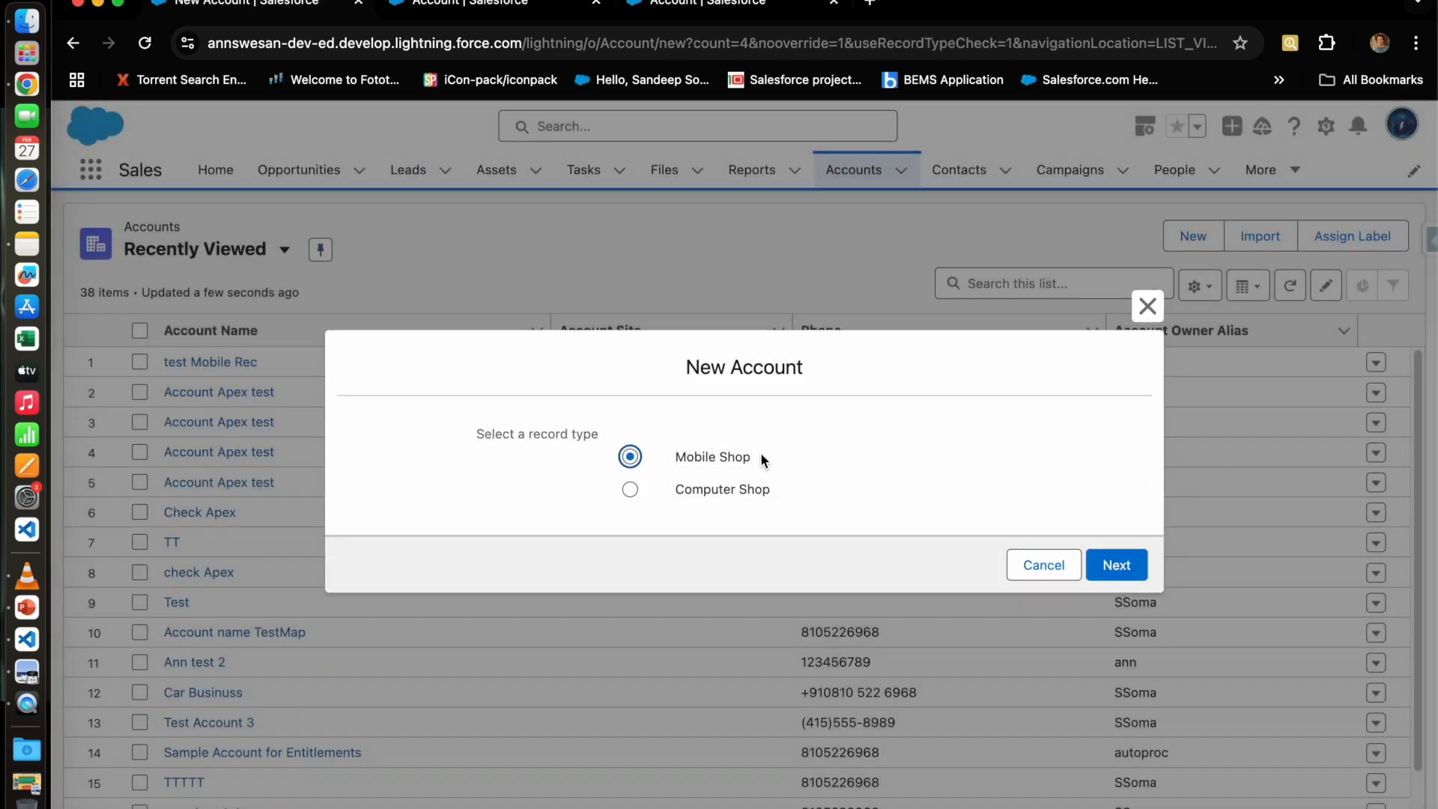
pyautogui.click(721, 491)
pyautogui.click(1099, 575)
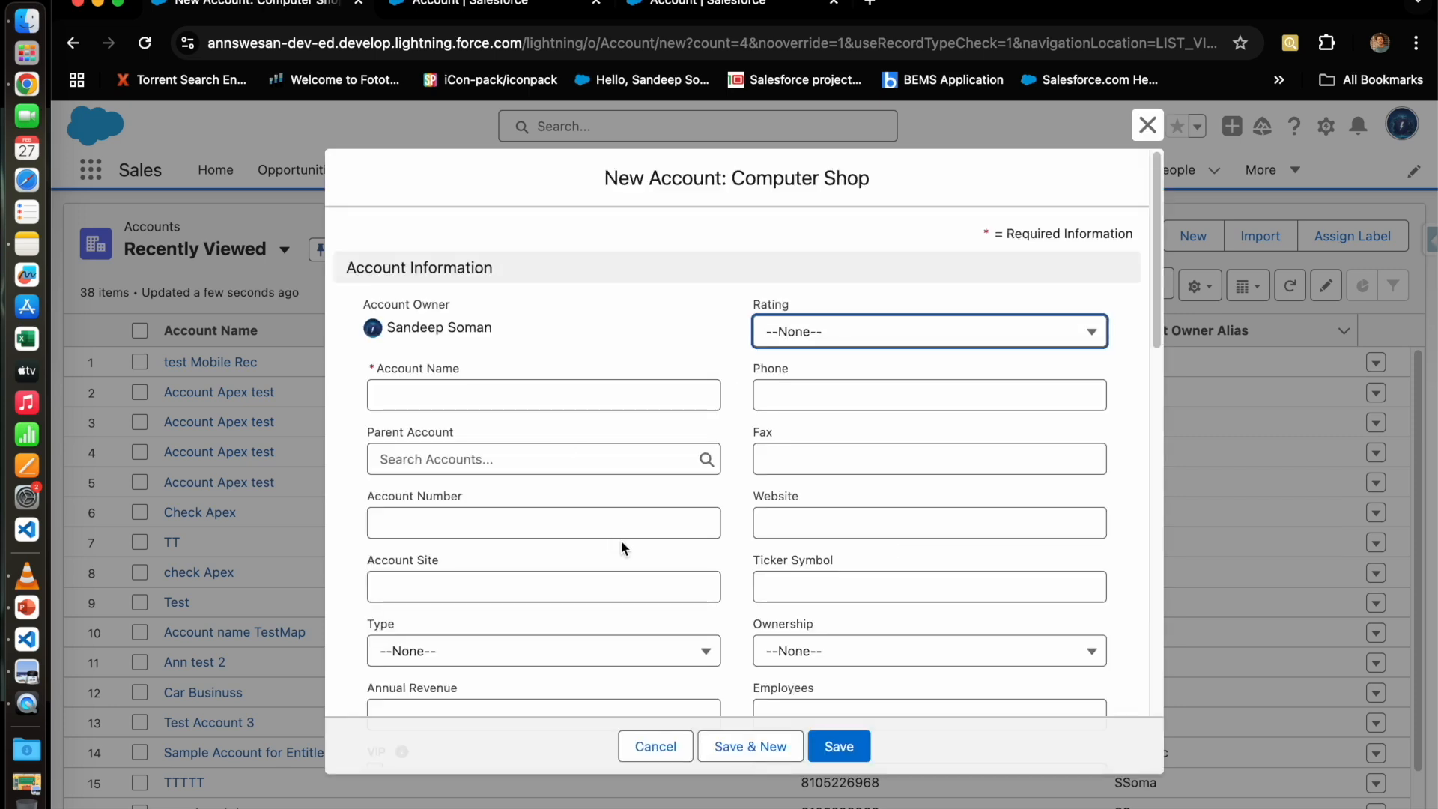
pyautogui.scroll(-3, 614, 540)
pyautogui.scroll(-5, 668, 567)
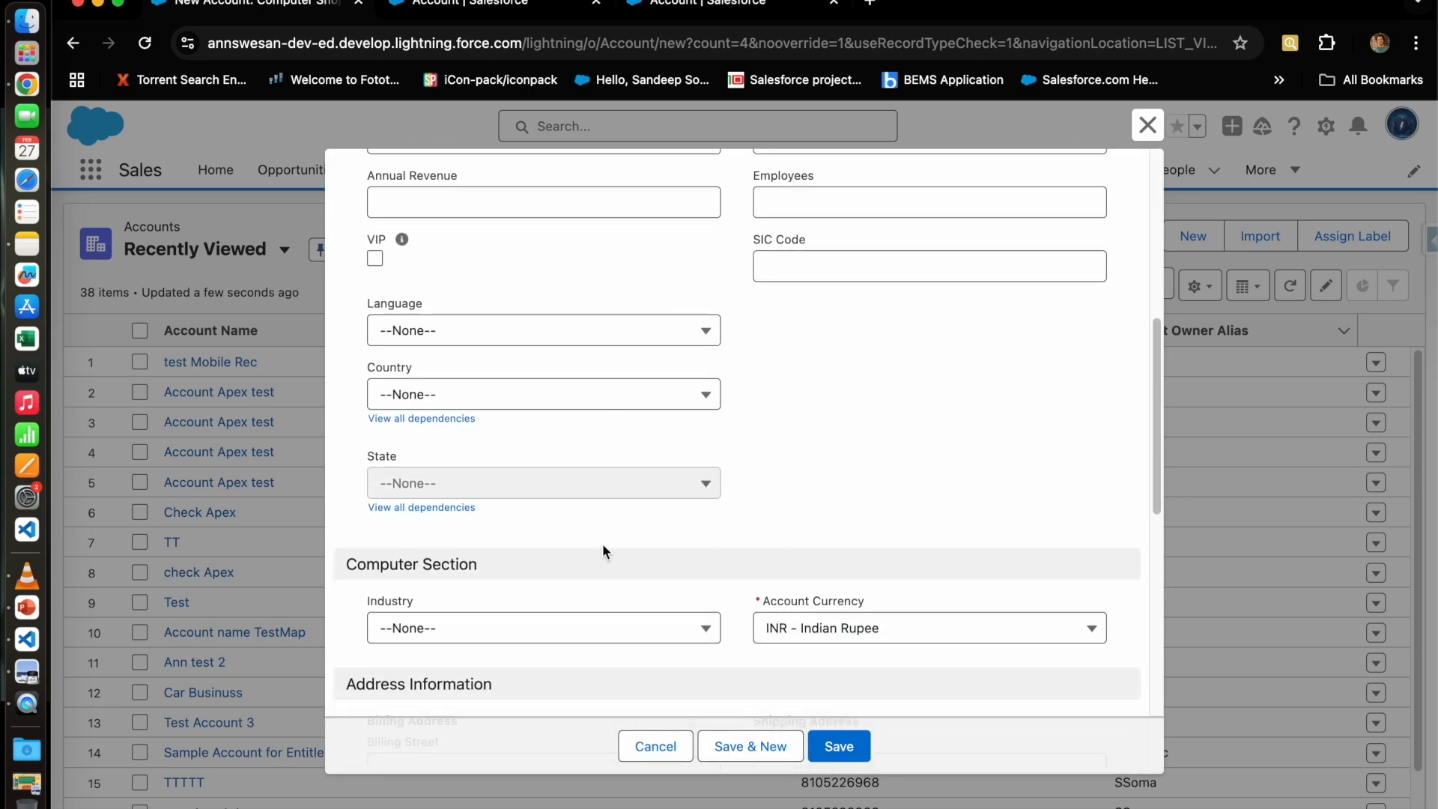
pyautogui.scroll(8, 656, 587)
pyautogui.click(531, 387)
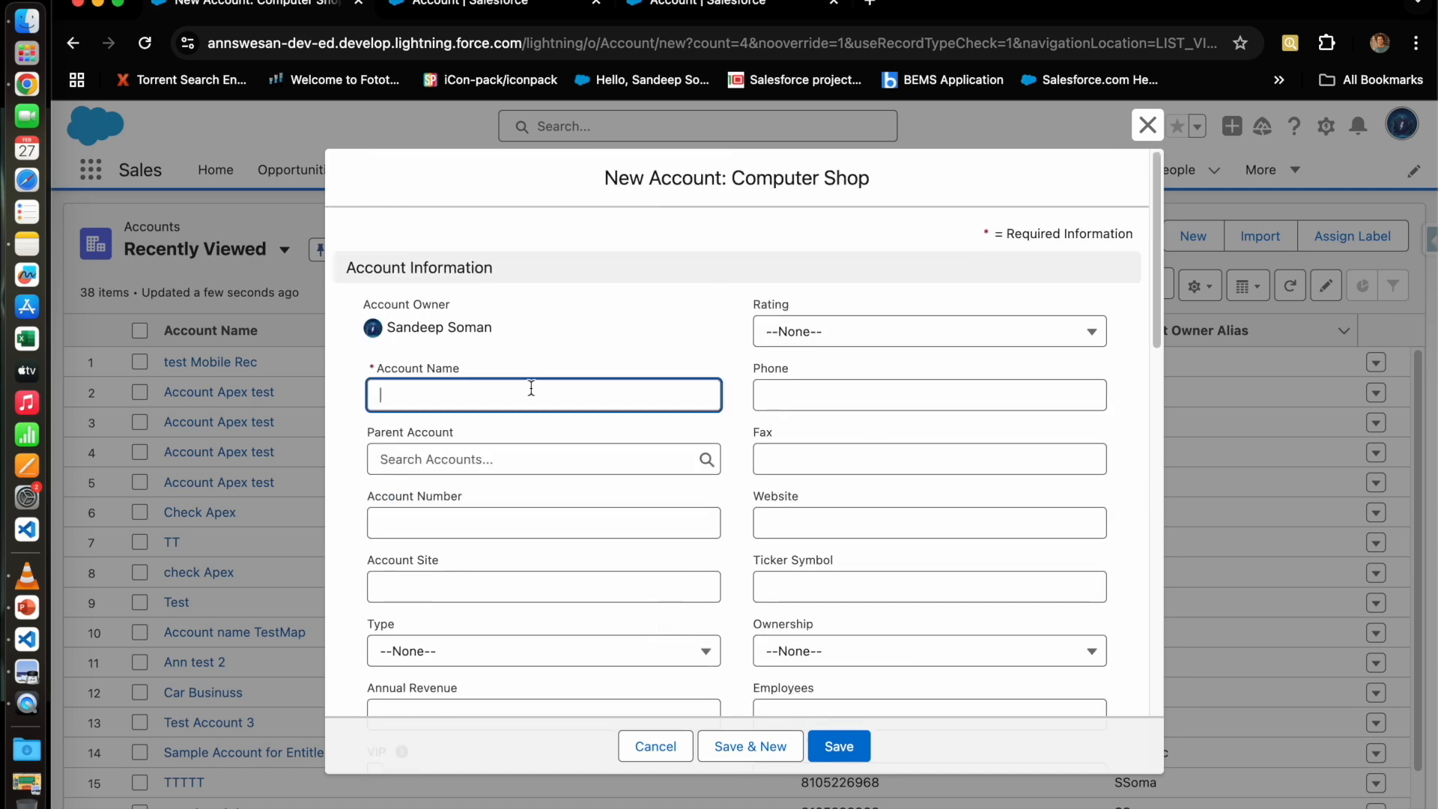
pyautogui.write('Computer')
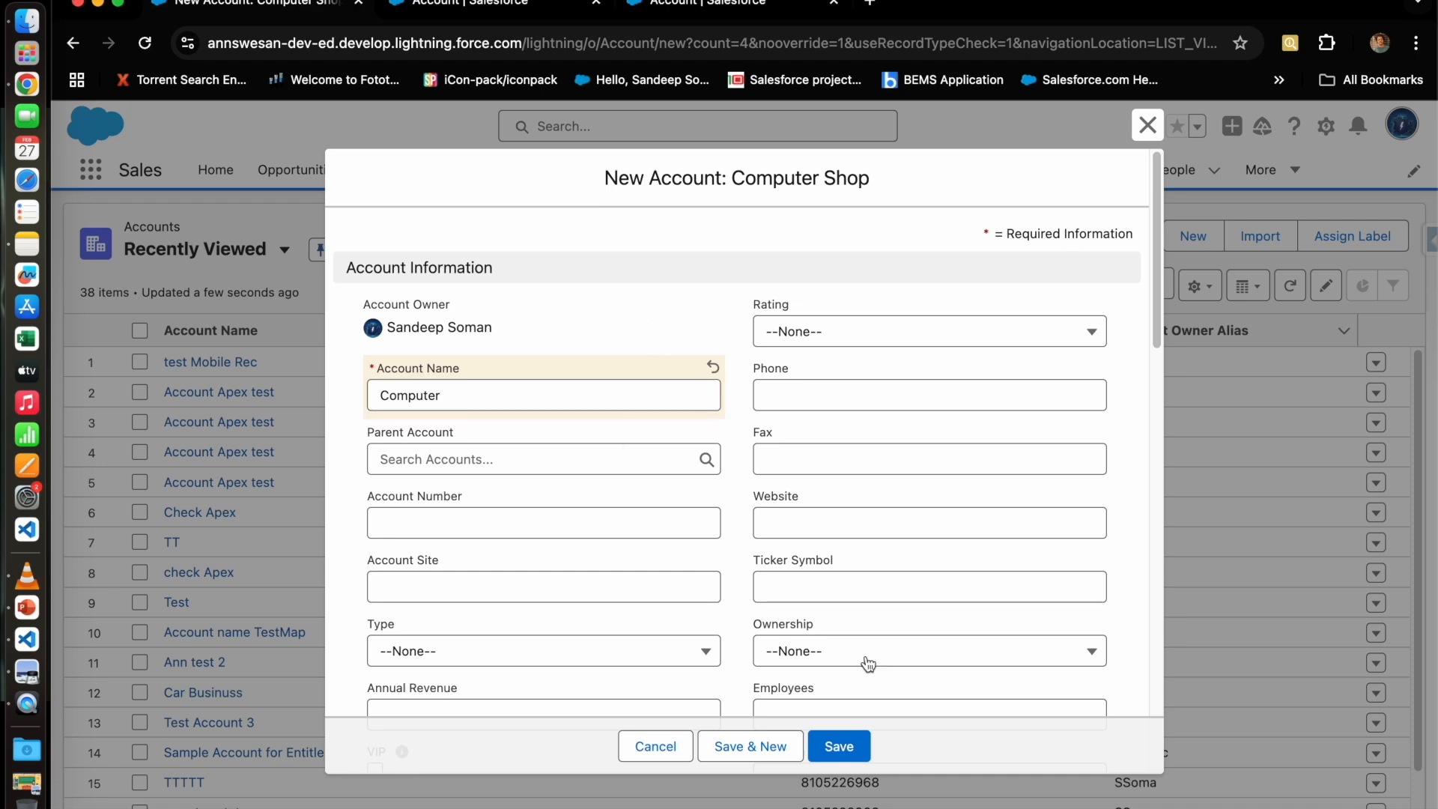
pyautogui.click(854, 746)
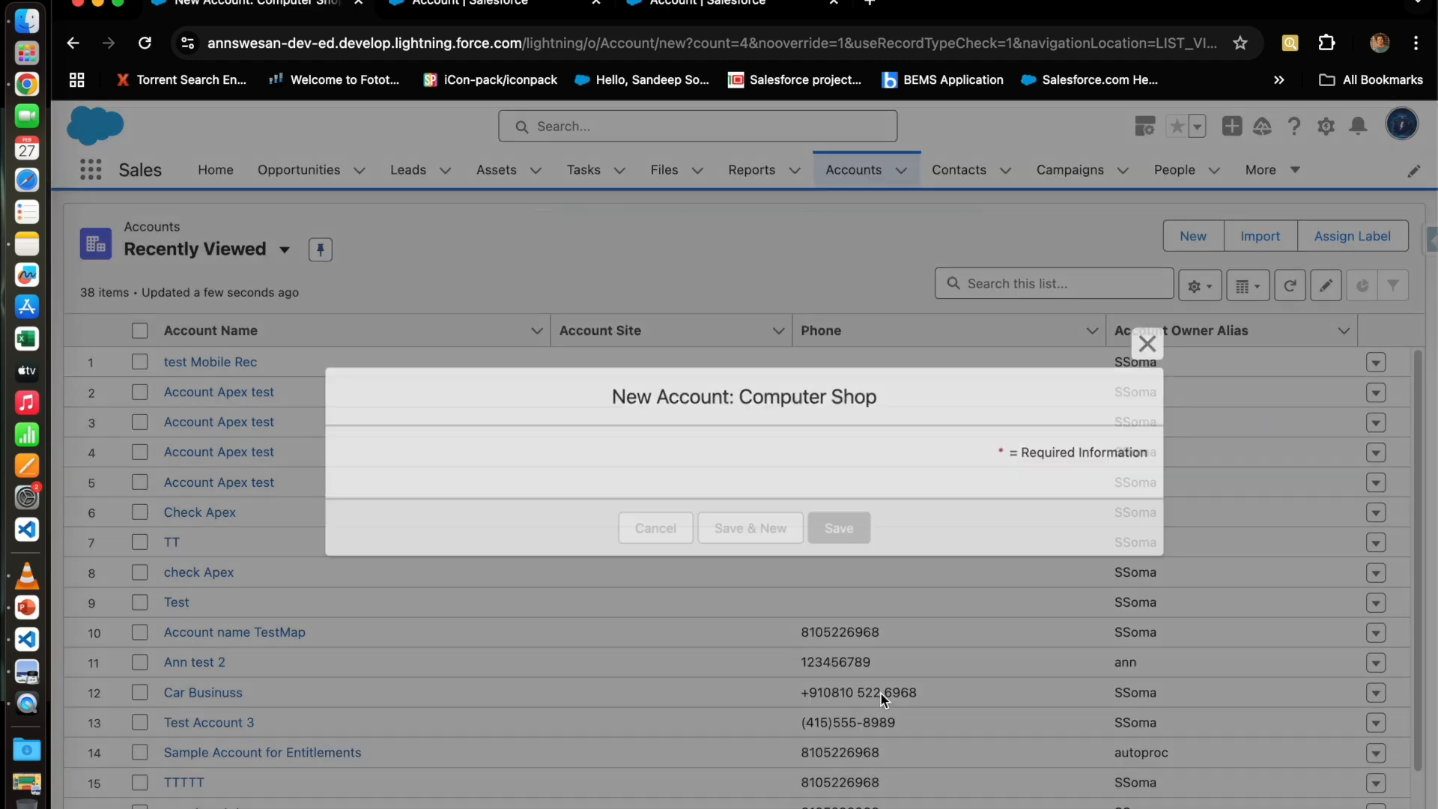
# Step: Show the Computer account's Details and locate the SIC Code field
pyautogui.scroll(-5, 285, 561)
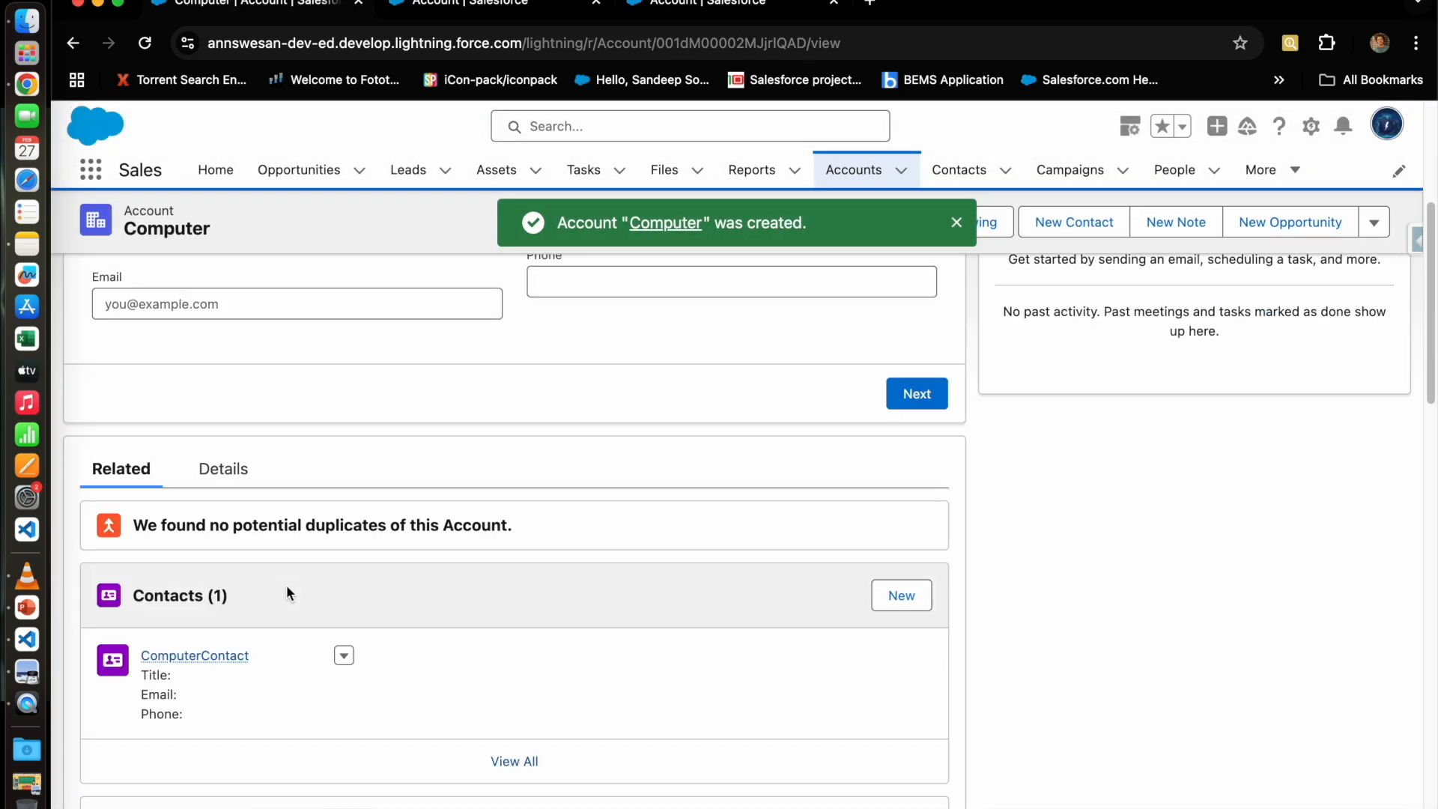
pyautogui.scroll(-1, 255, 485)
pyautogui.click(223, 429)
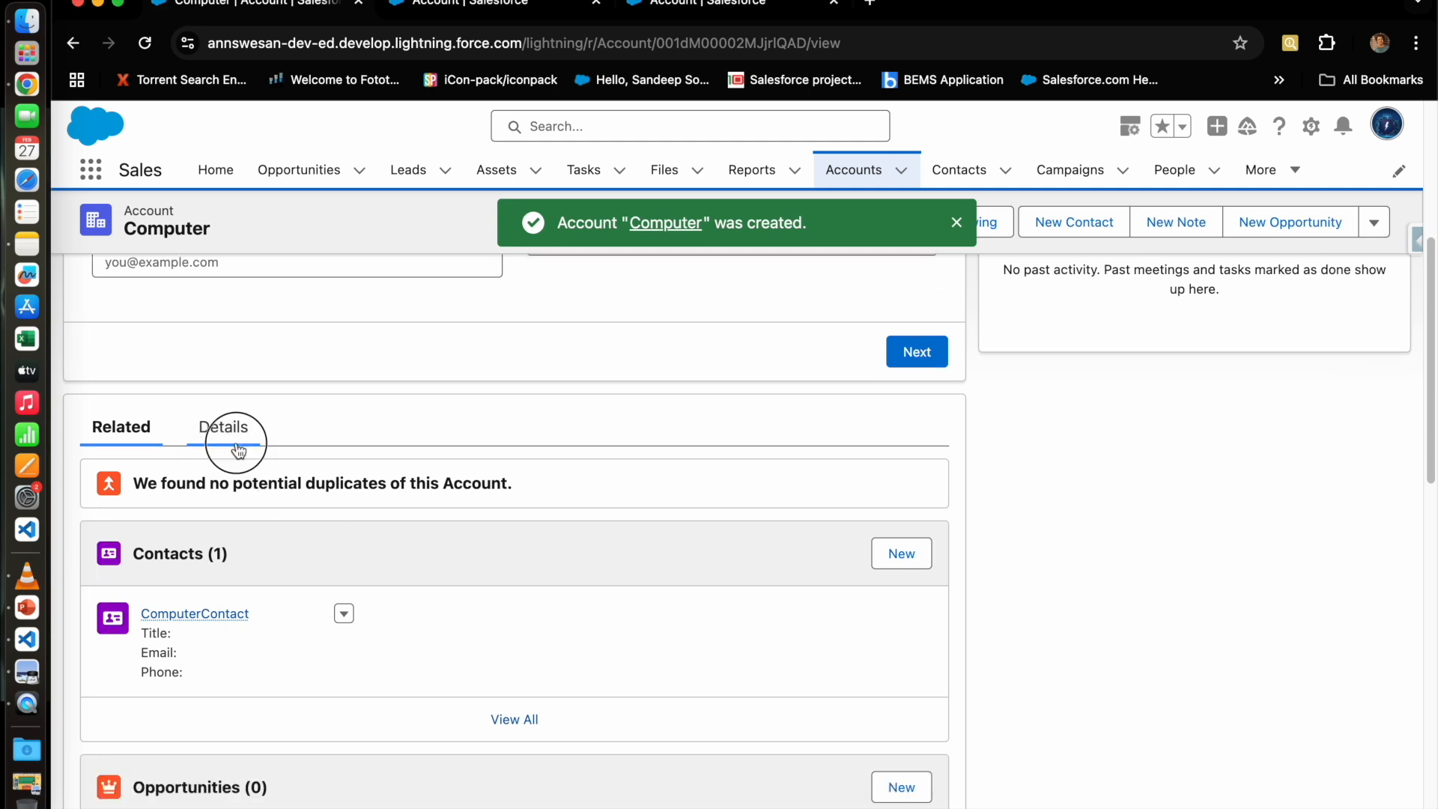
pyautogui.scroll(-3, 510, 633)
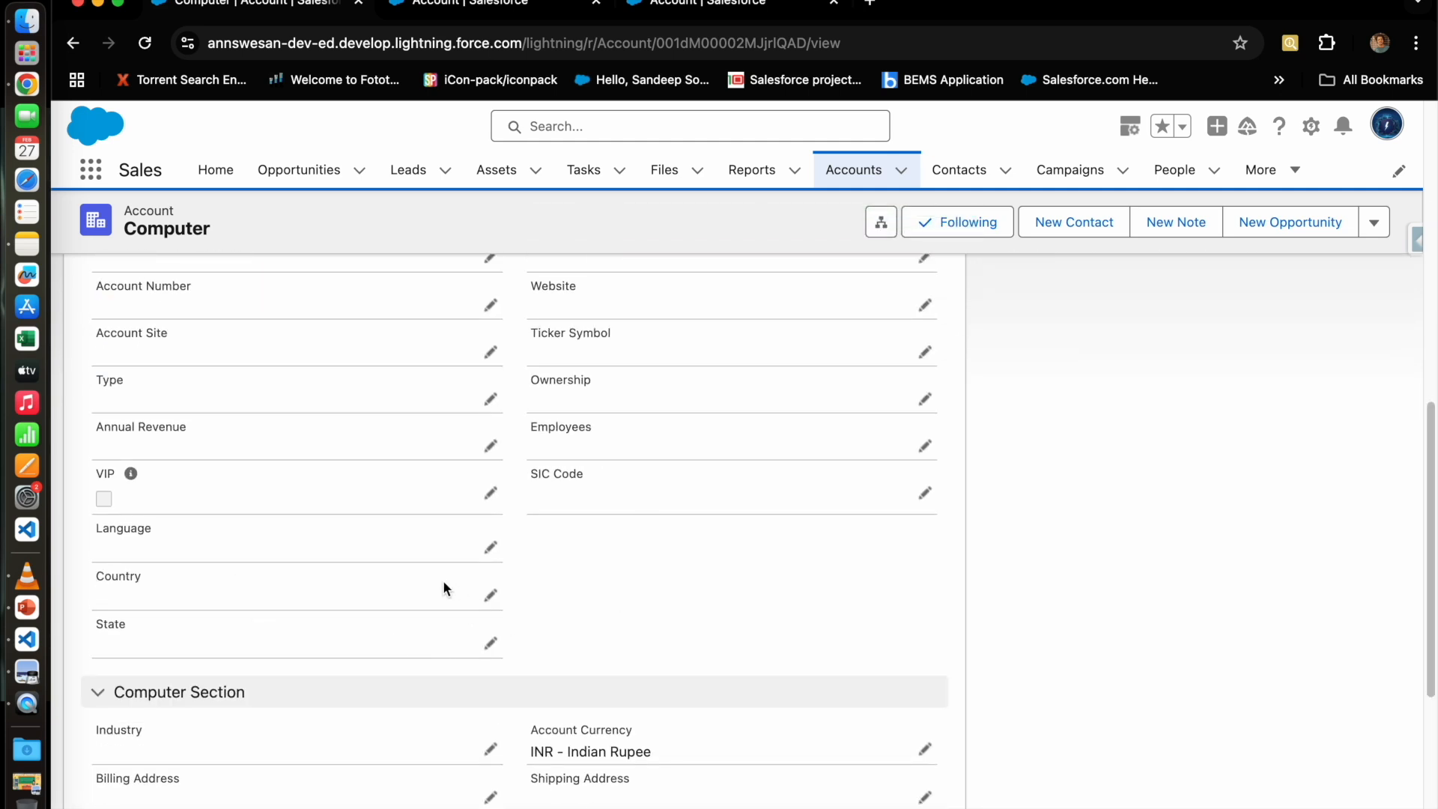
pyautogui.scroll(-1, 442, 587)
pyautogui.scroll(-1, 225, 719)
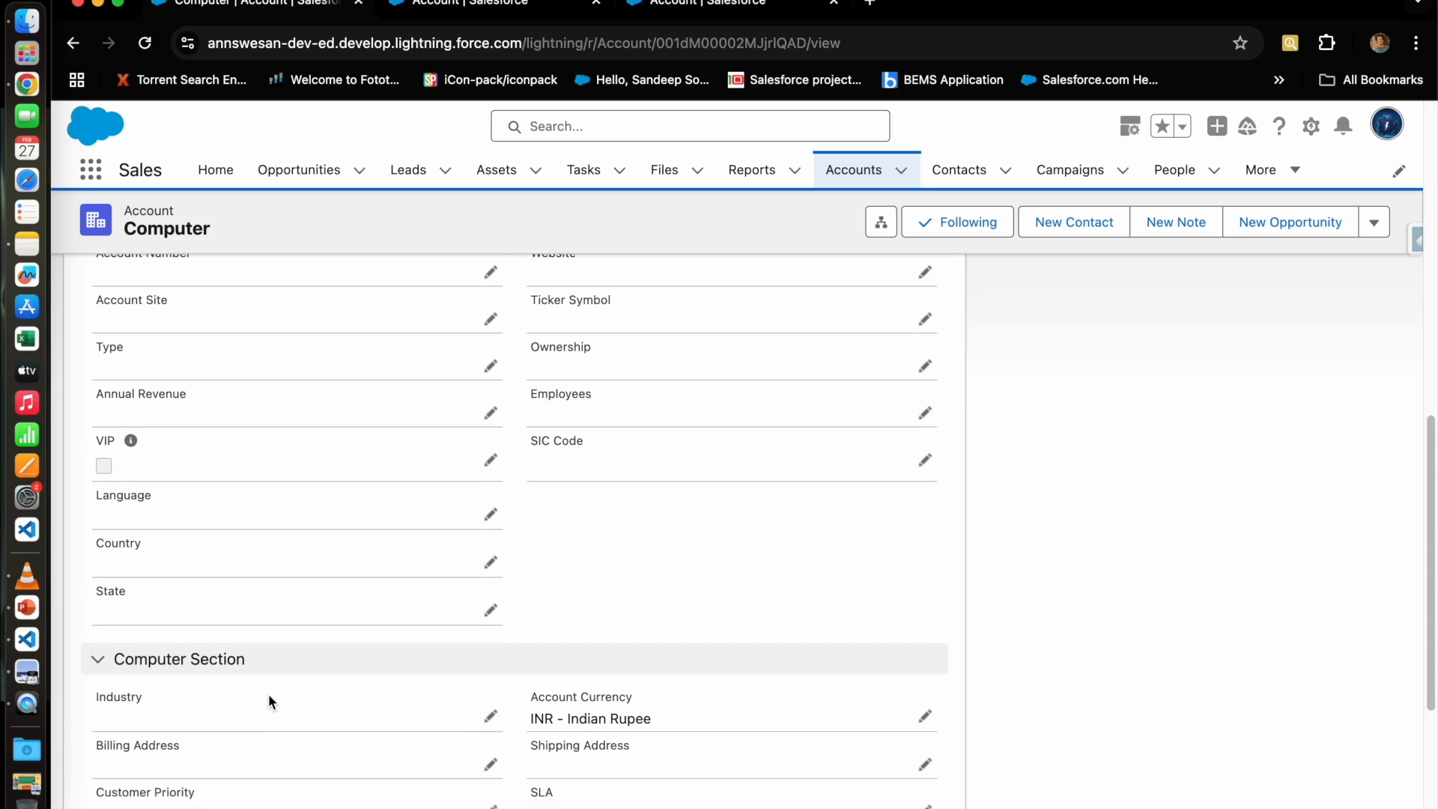
pyautogui.scroll(-2, 247, 599)
pyautogui.scroll(-2, 546, 664)
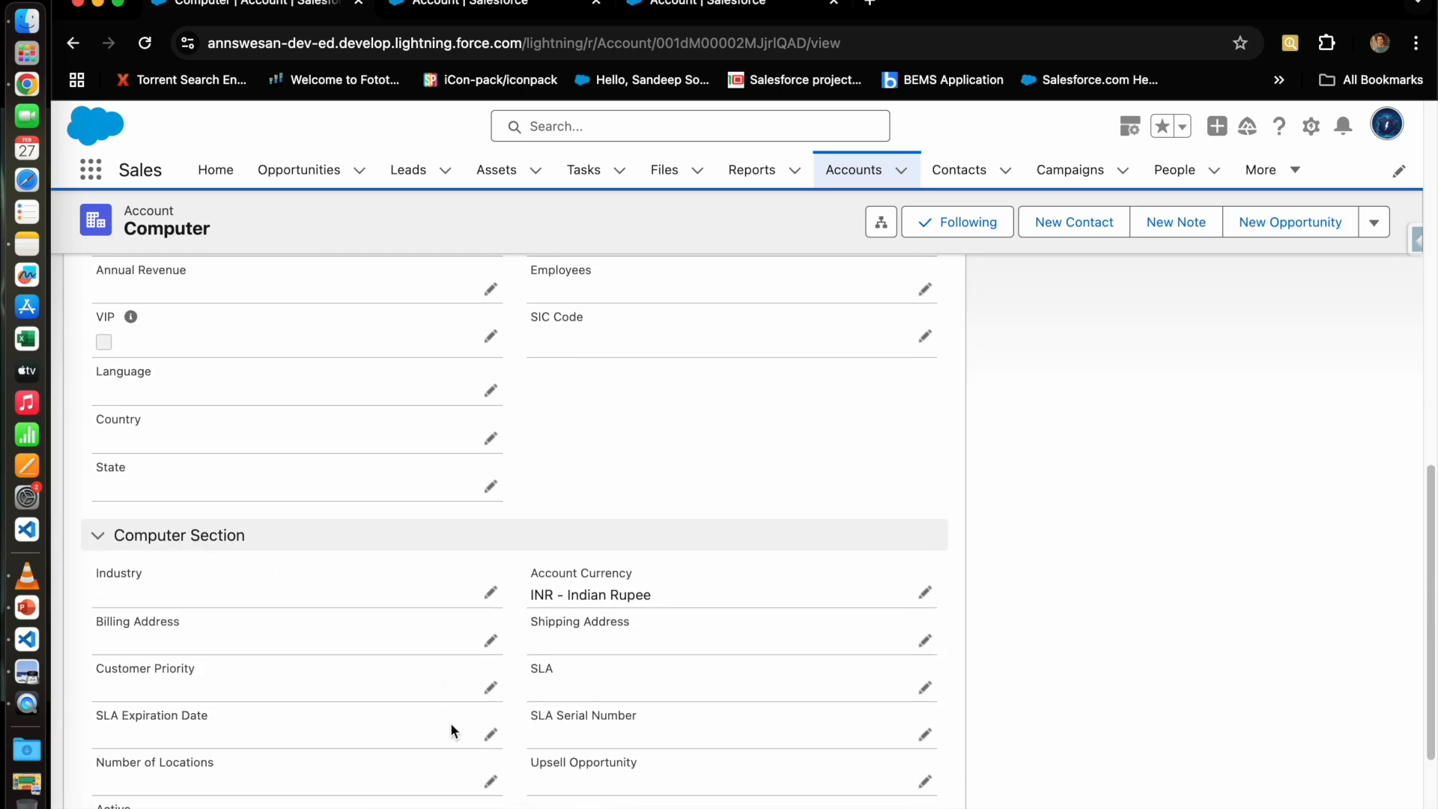
pyautogui.scroll(5, 452, 727)
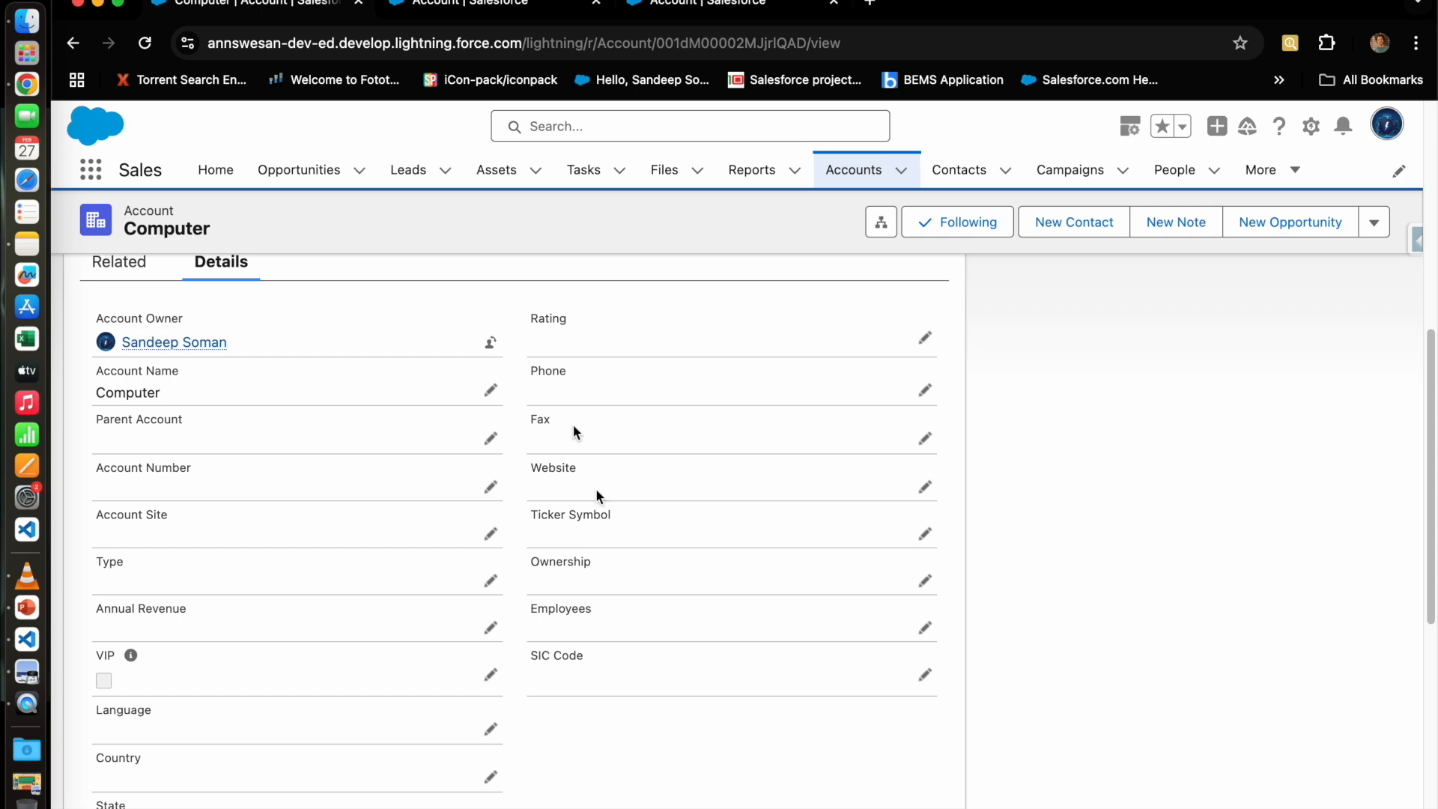
pyautogui.tripleClick(547, 658)
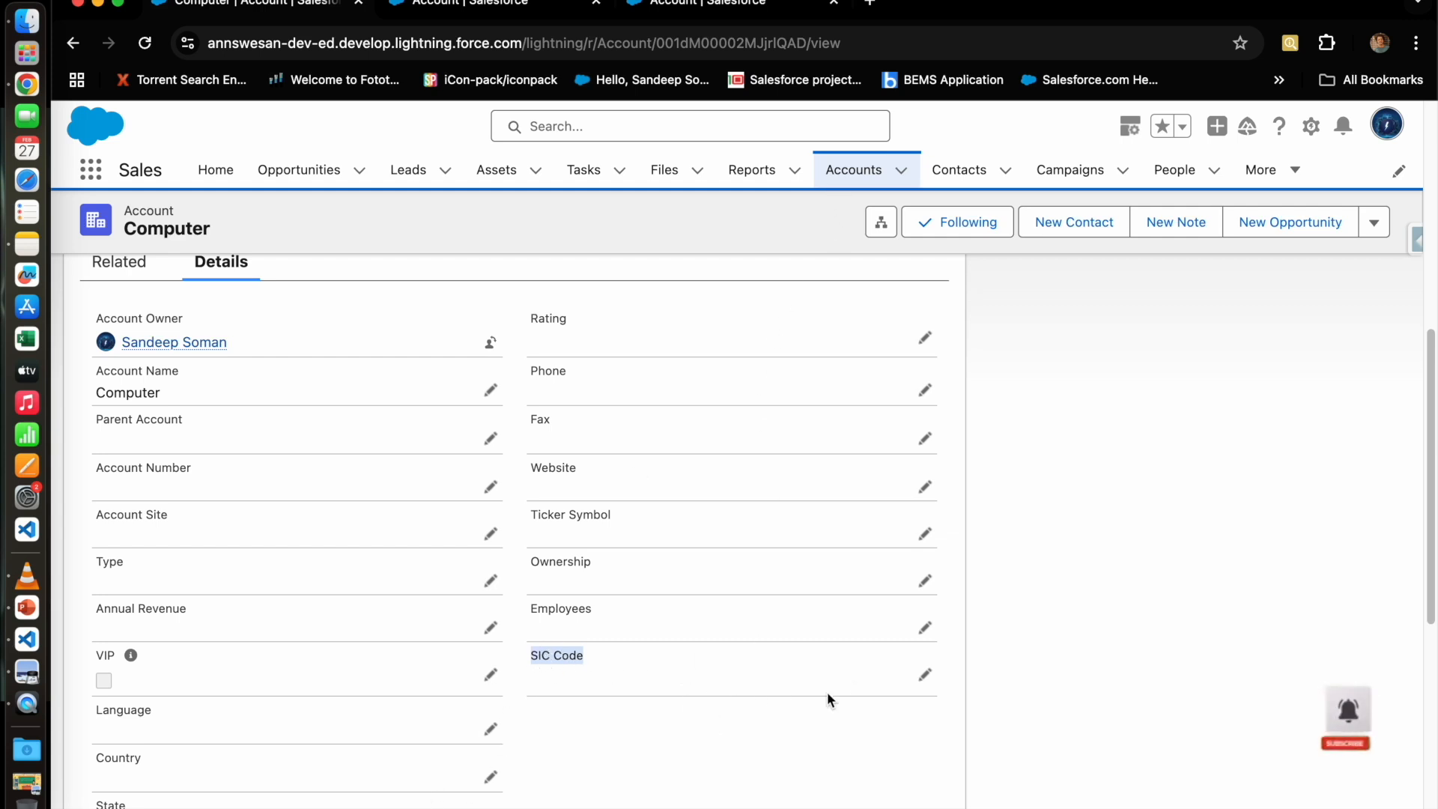
# Step: Set the SIC Code to 123456 and save it
pyautogui.doubleClick(703, 689)
pyautogui.write('1234')
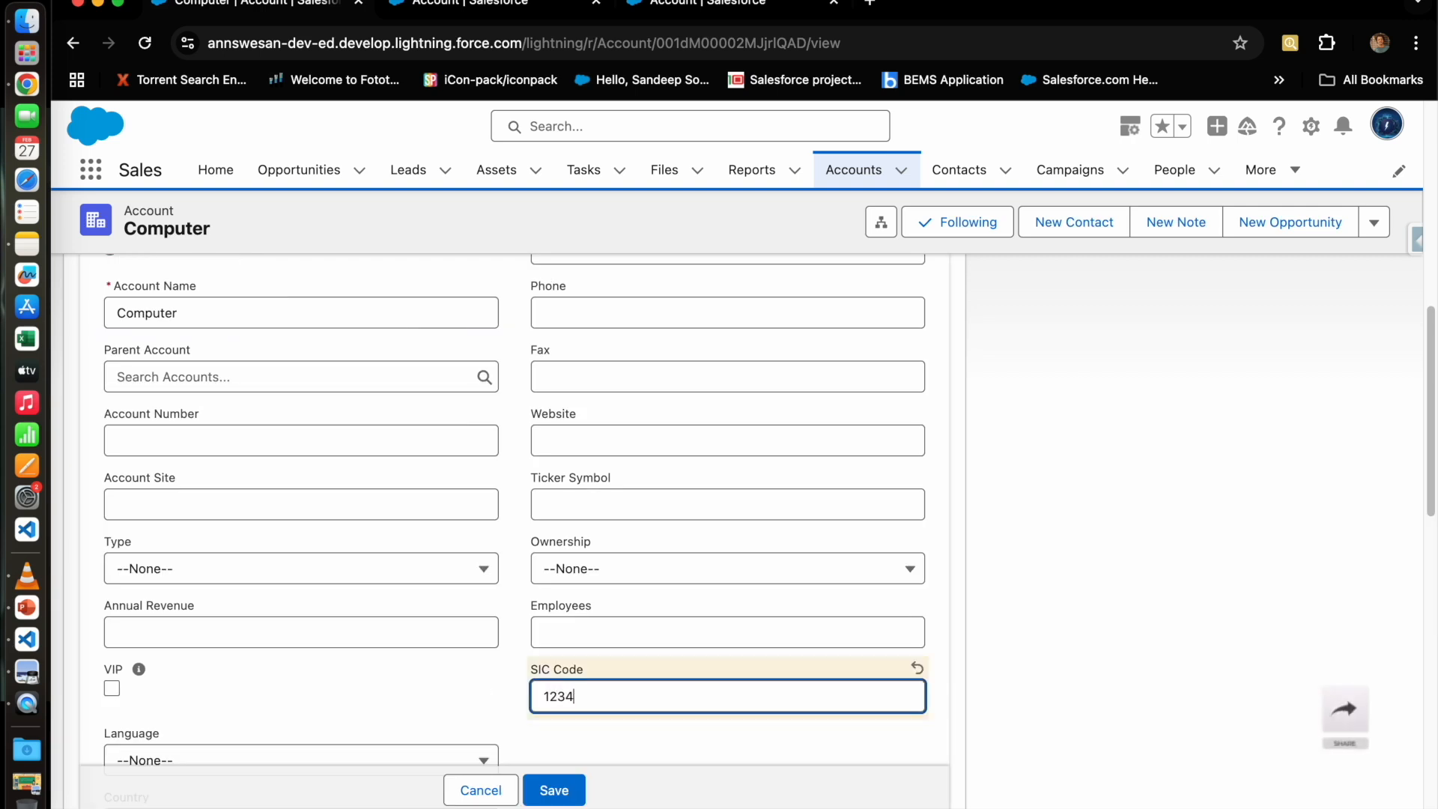
pyautogui.write('56')
pyautogui.click(578, 798)
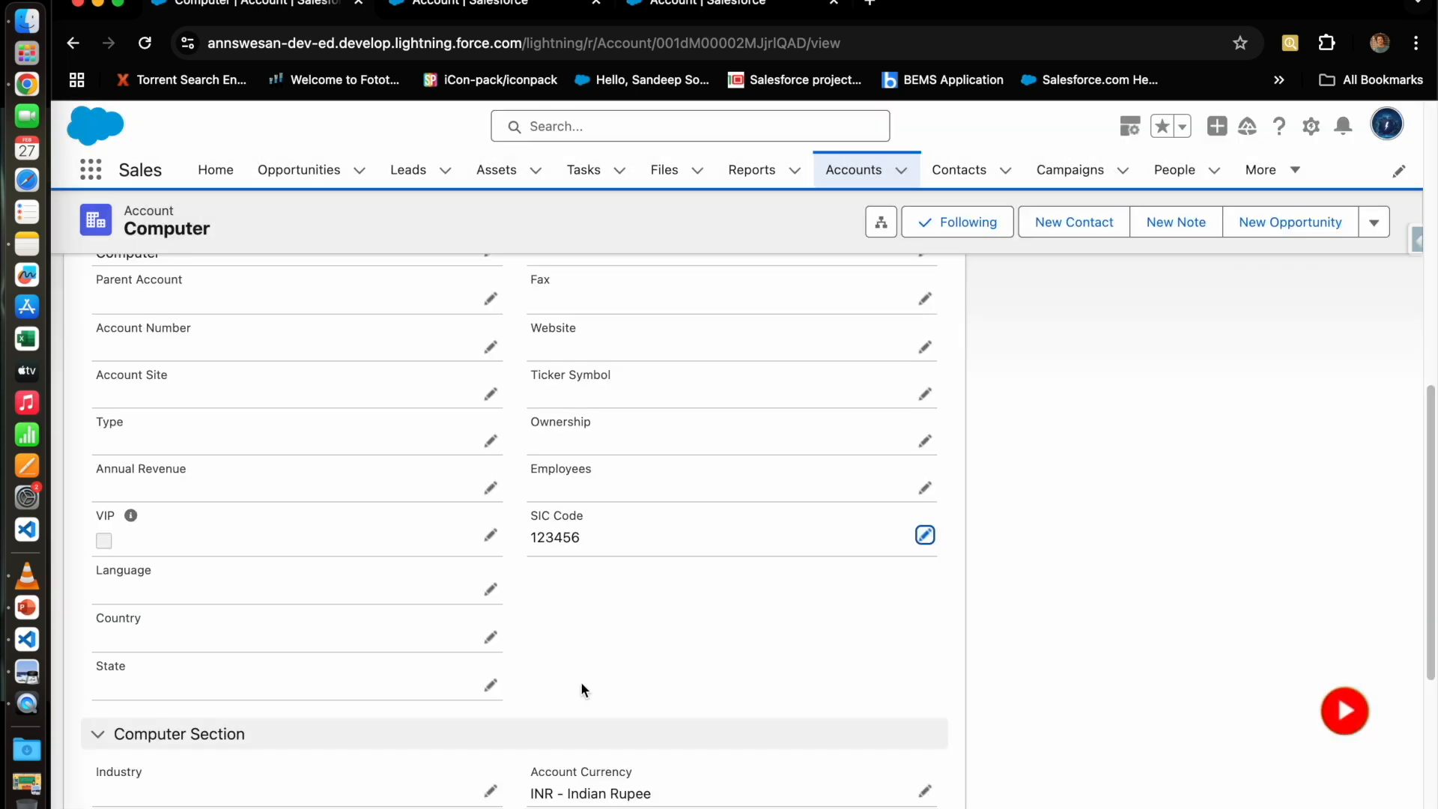
pyautogui.click(853, 170)
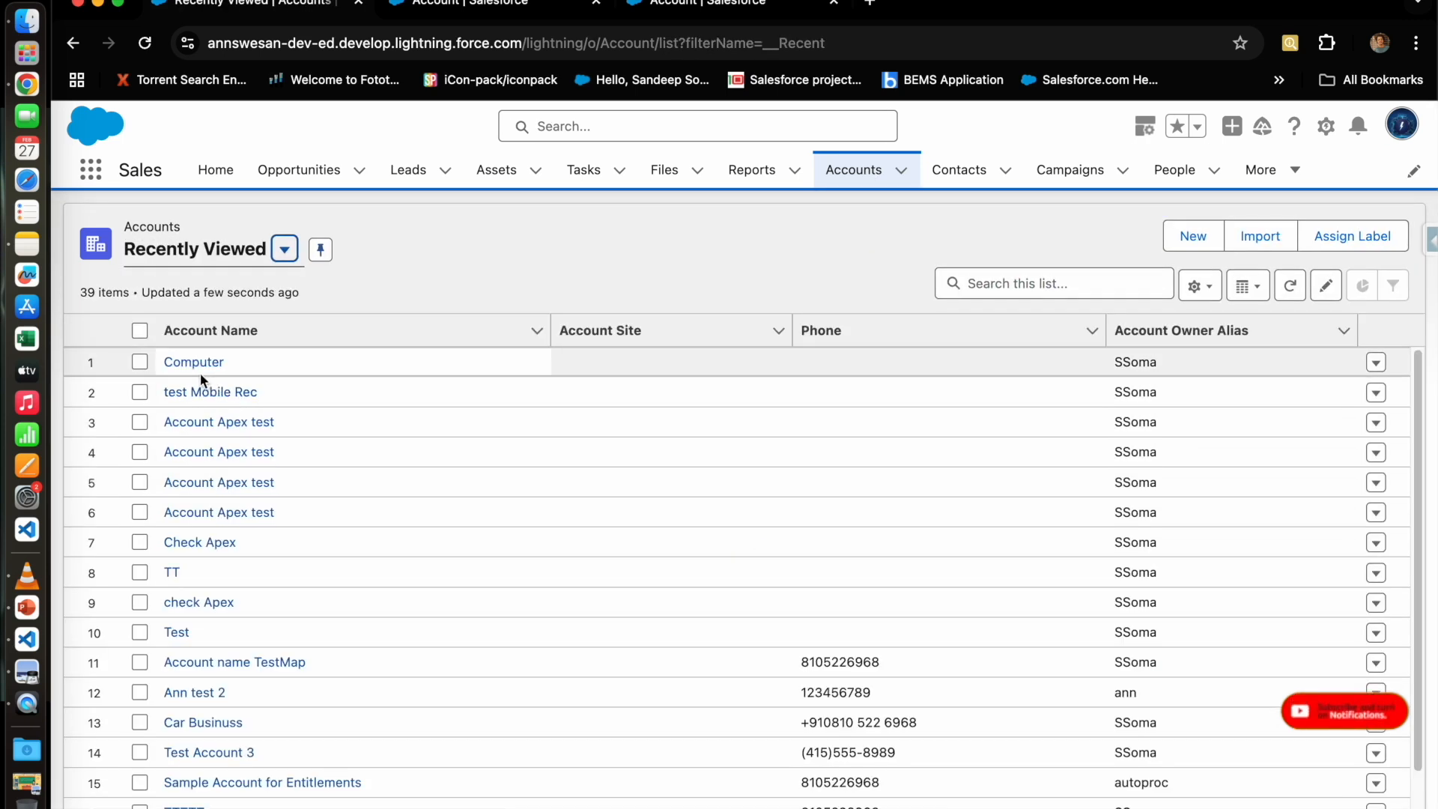
# Step: Open the test Mobile Rec account and browse its Details, including the Mobile Details section
pyautogui.click(212, 394)
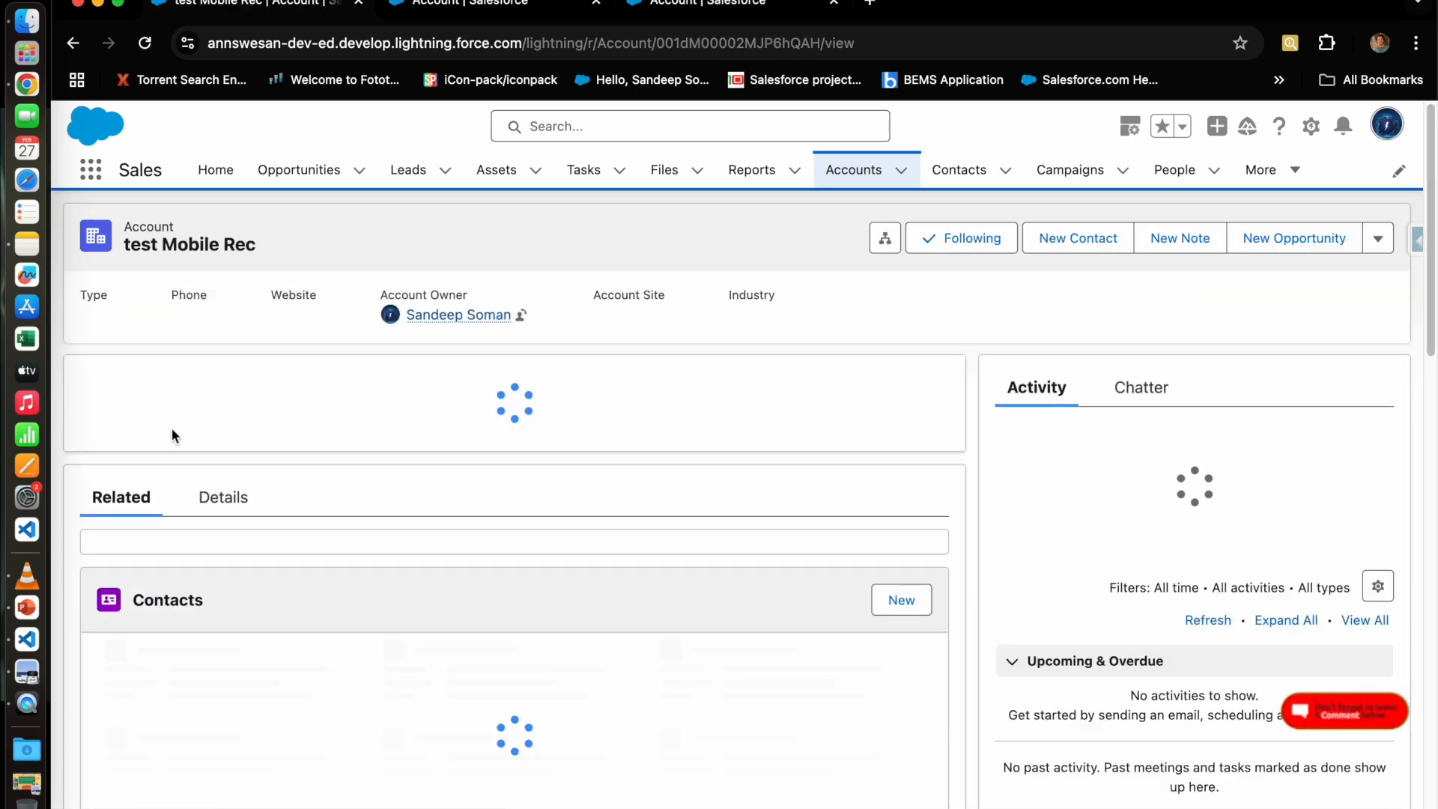
pyautogui.scroll(-5, 259, 662)
pyautogui.click(229, 500)
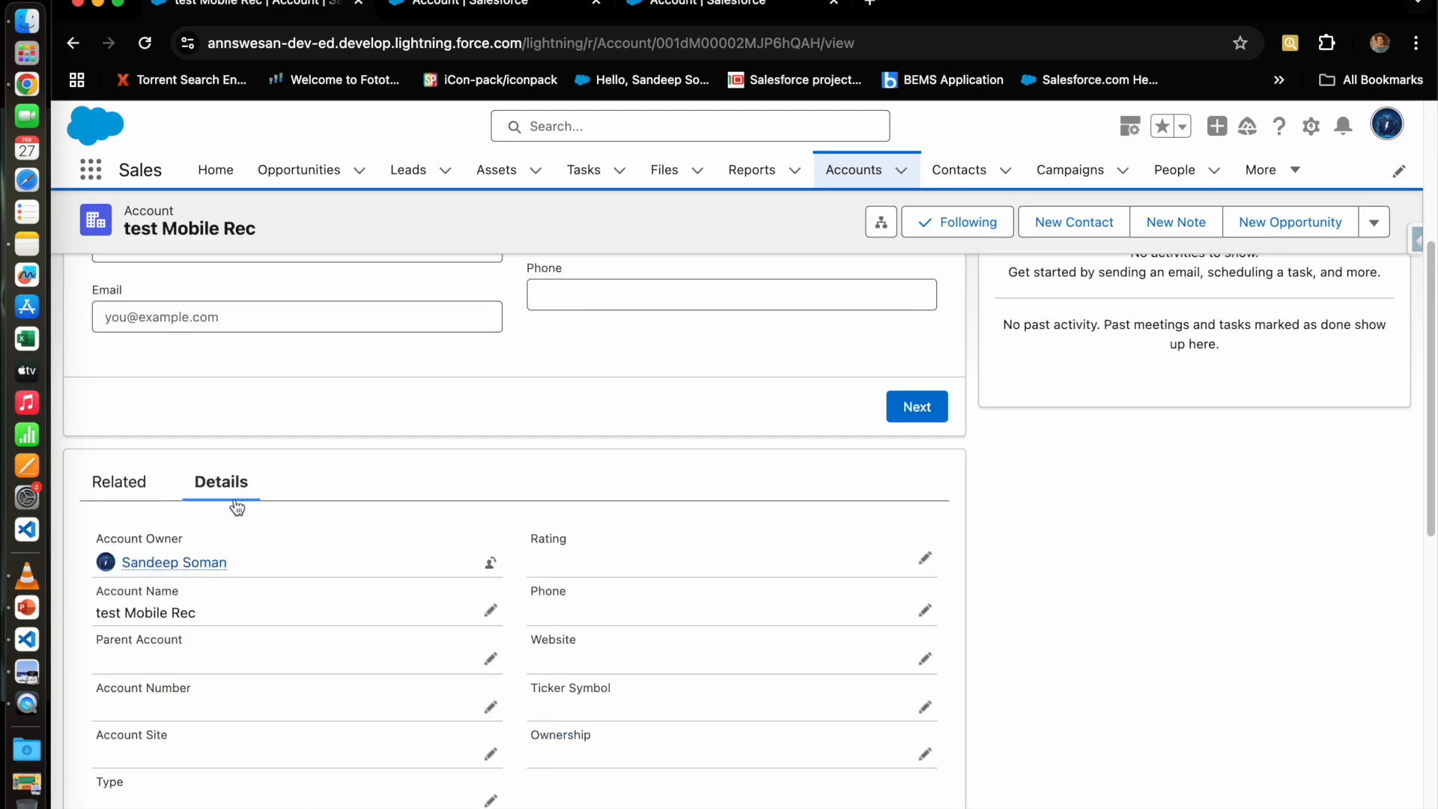
pyautogui.scroll(-2, 569, 638)
pyautogui.scroll(-4, 715, 626)
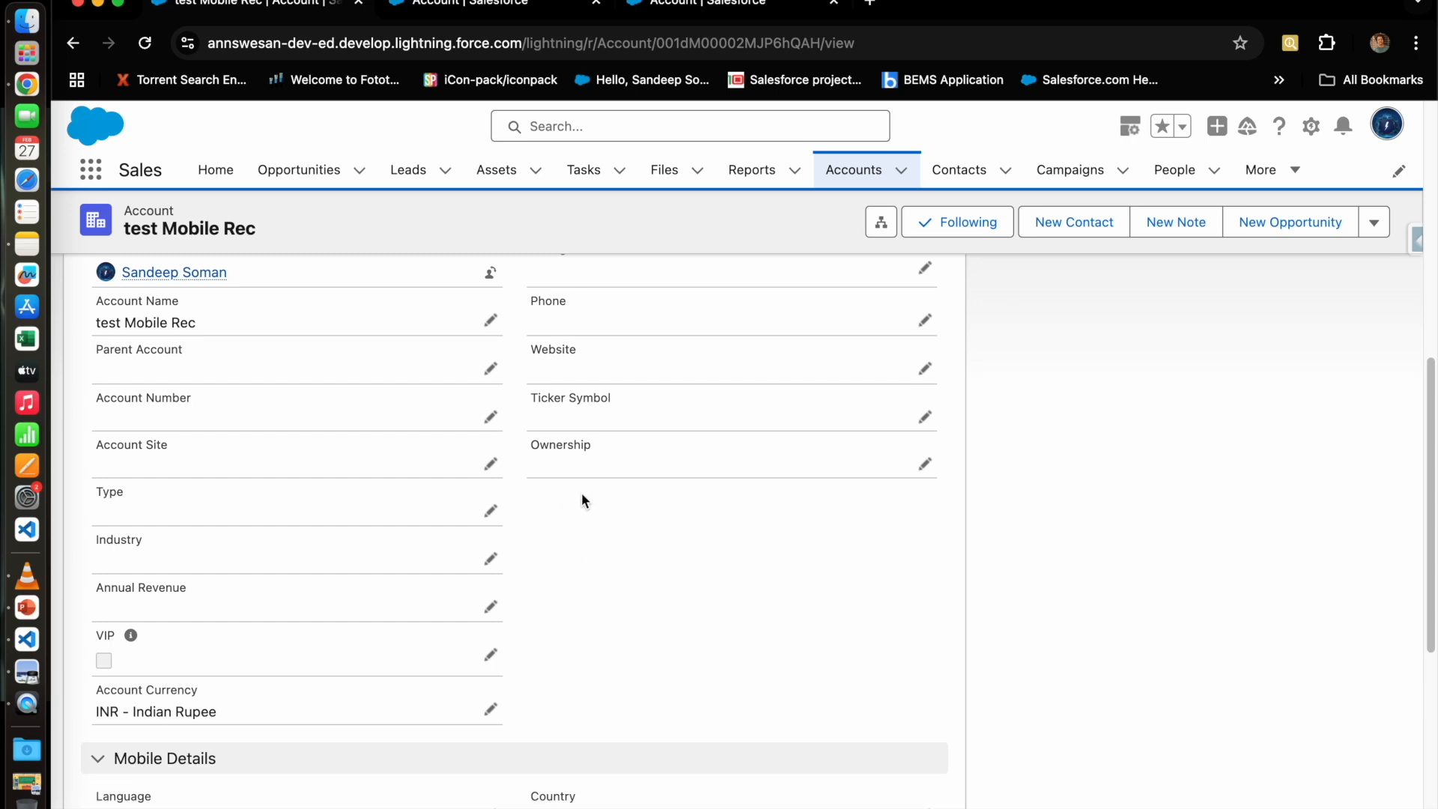
pyautogui.scroll(-7, 779, 749)
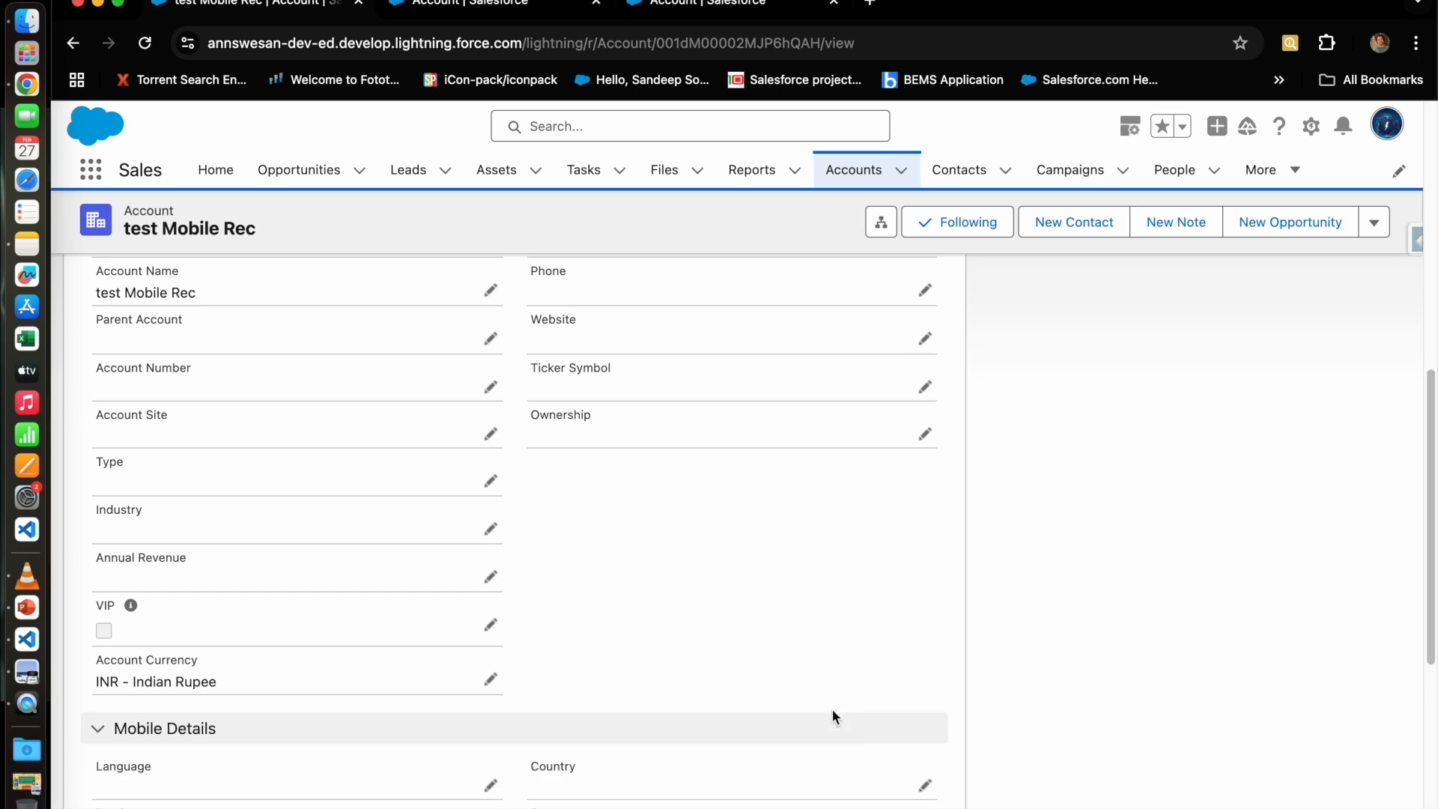
pyautogui.scroll(2, 834, 711)
pyautogui.scroll(10, 842, 730)
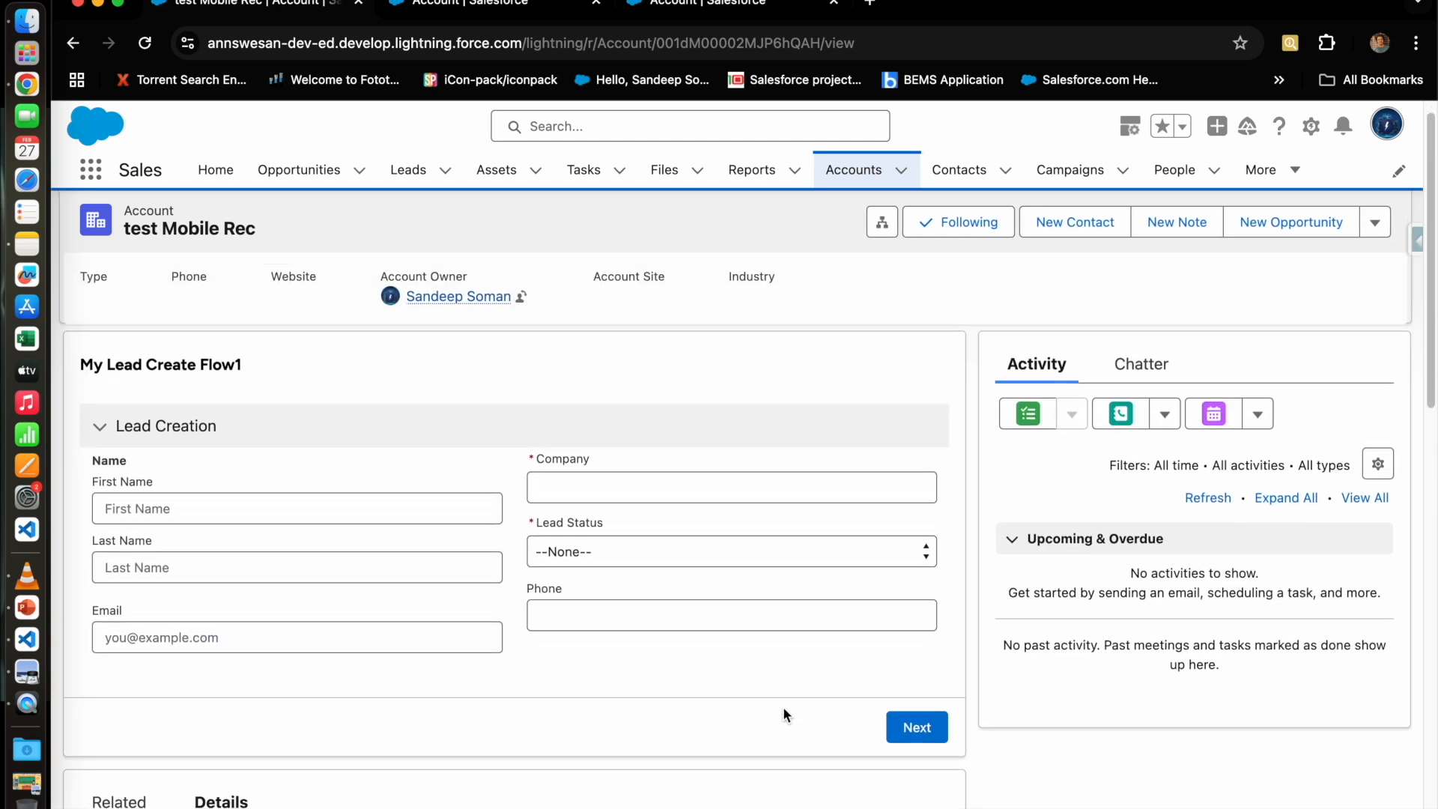
pyautogui.scroll(-6, 784, 707)
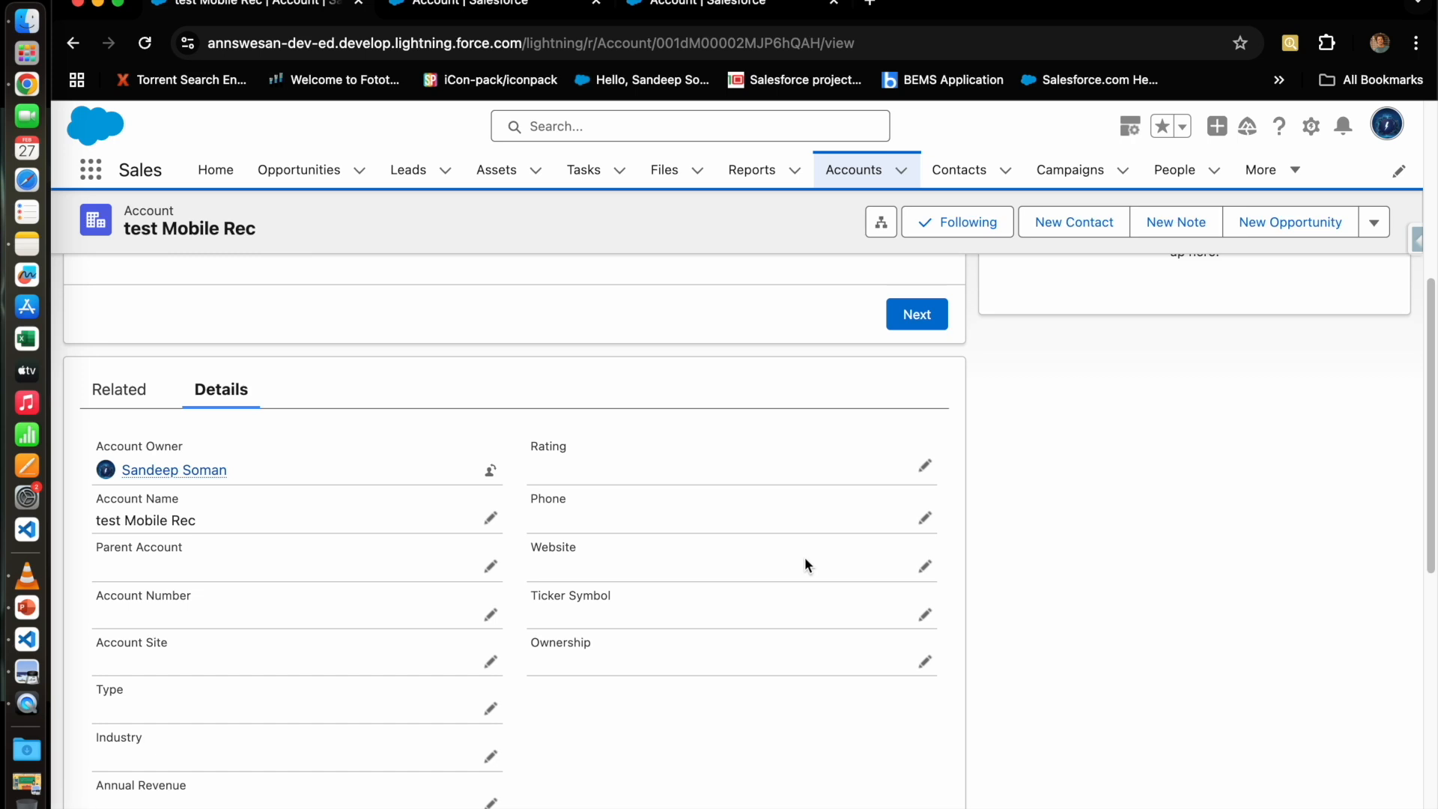
pyautogui.scroll(2, 805, 558)
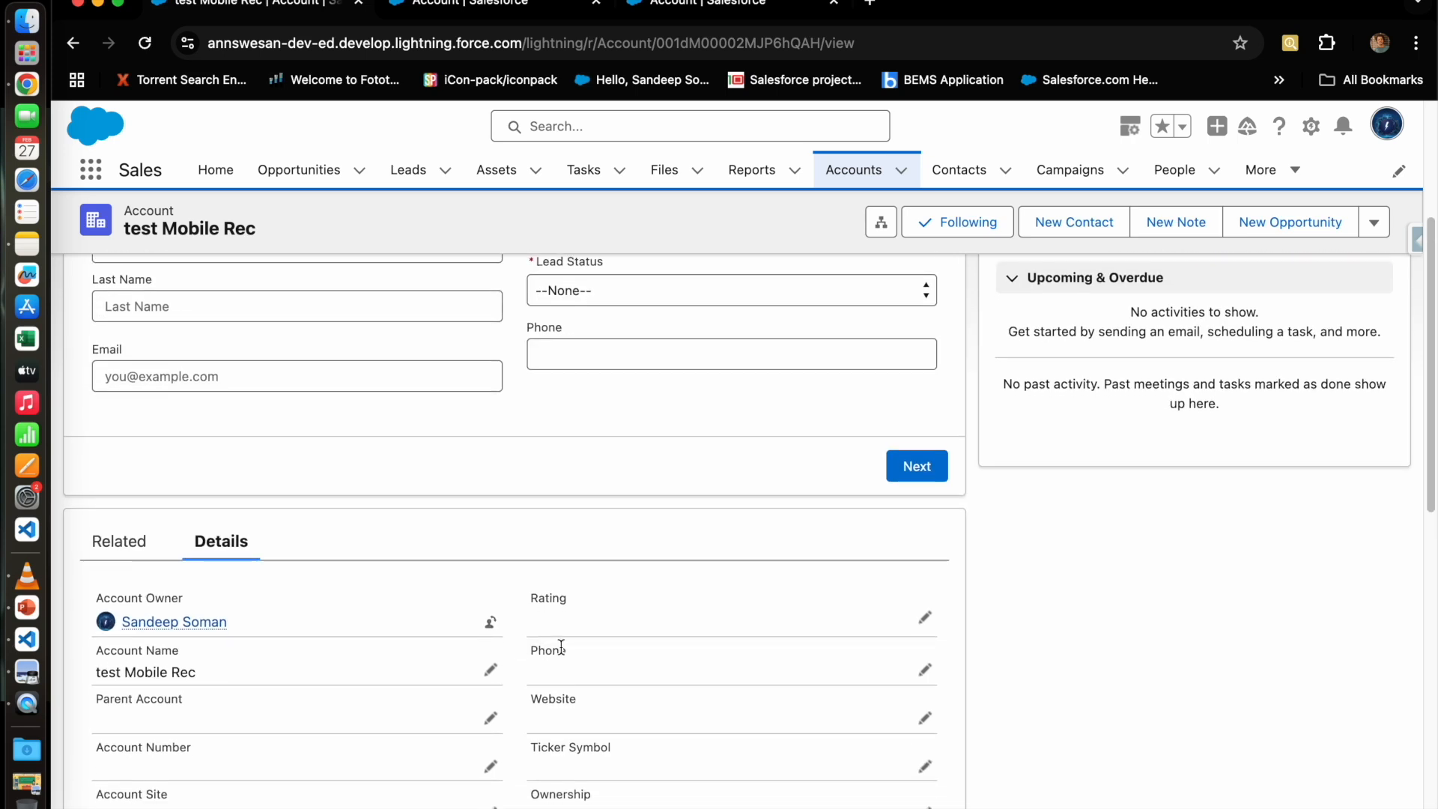
pyautogui.scroll(-2, 557, 646)
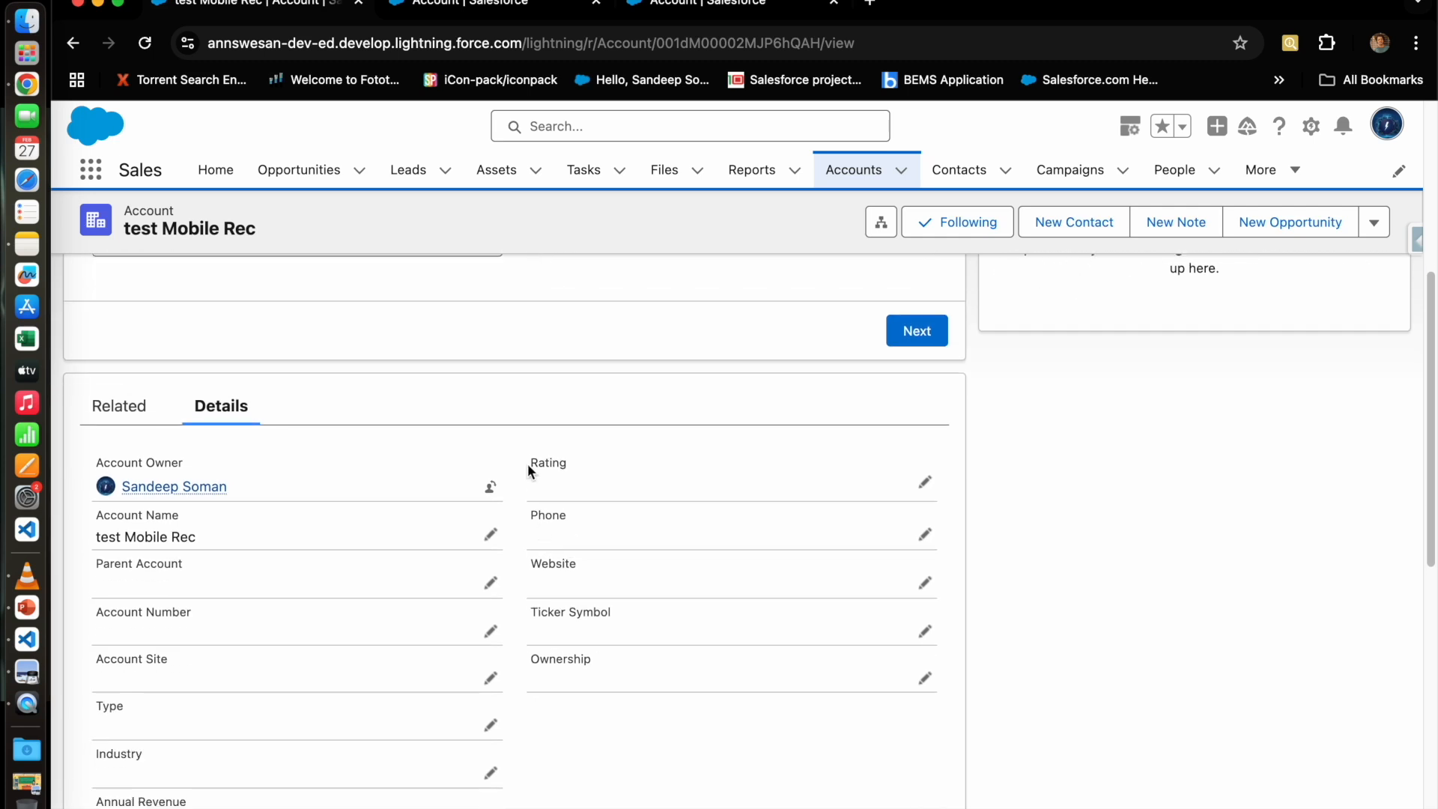
pyautogui.click(912, 489)
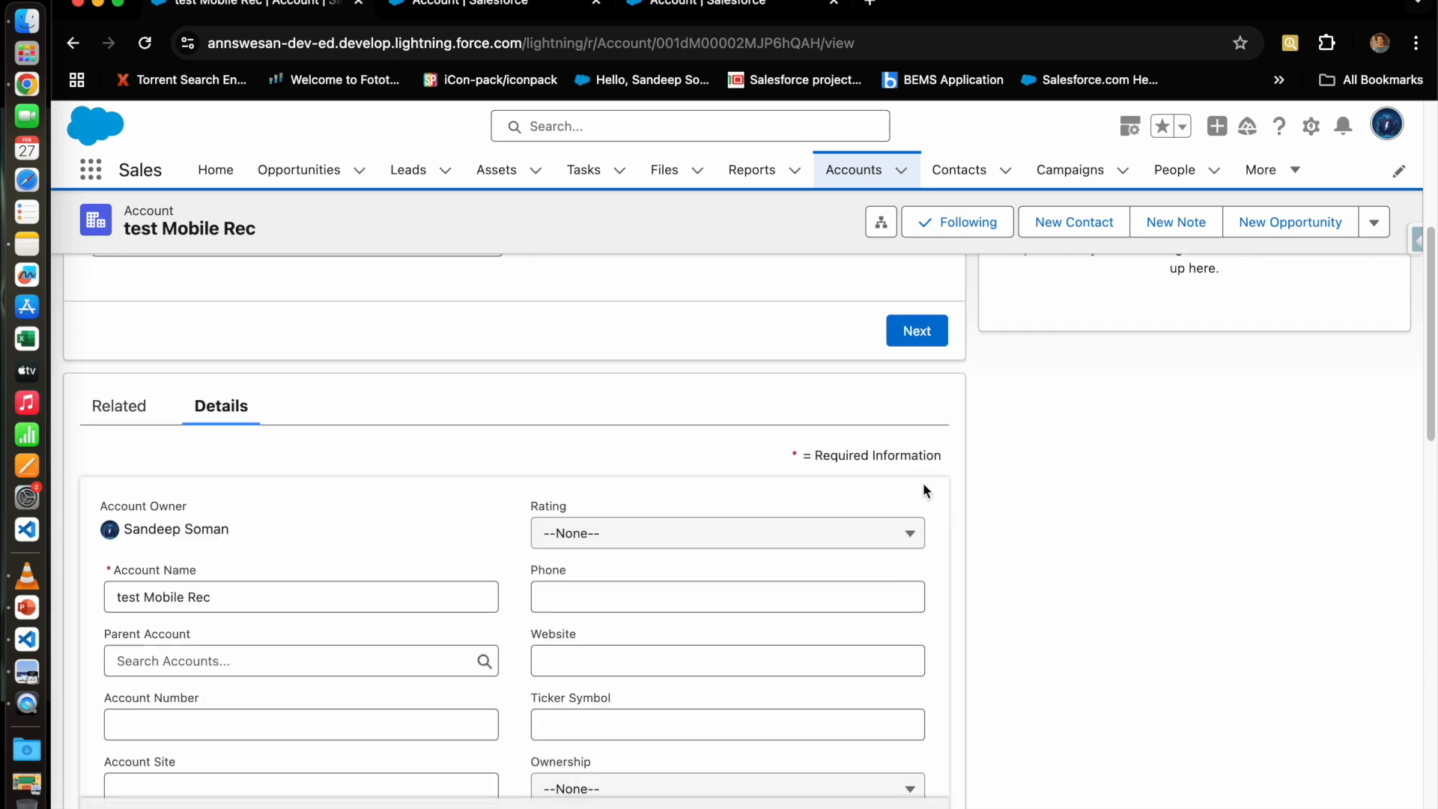
pyautogui.click(850, 535)
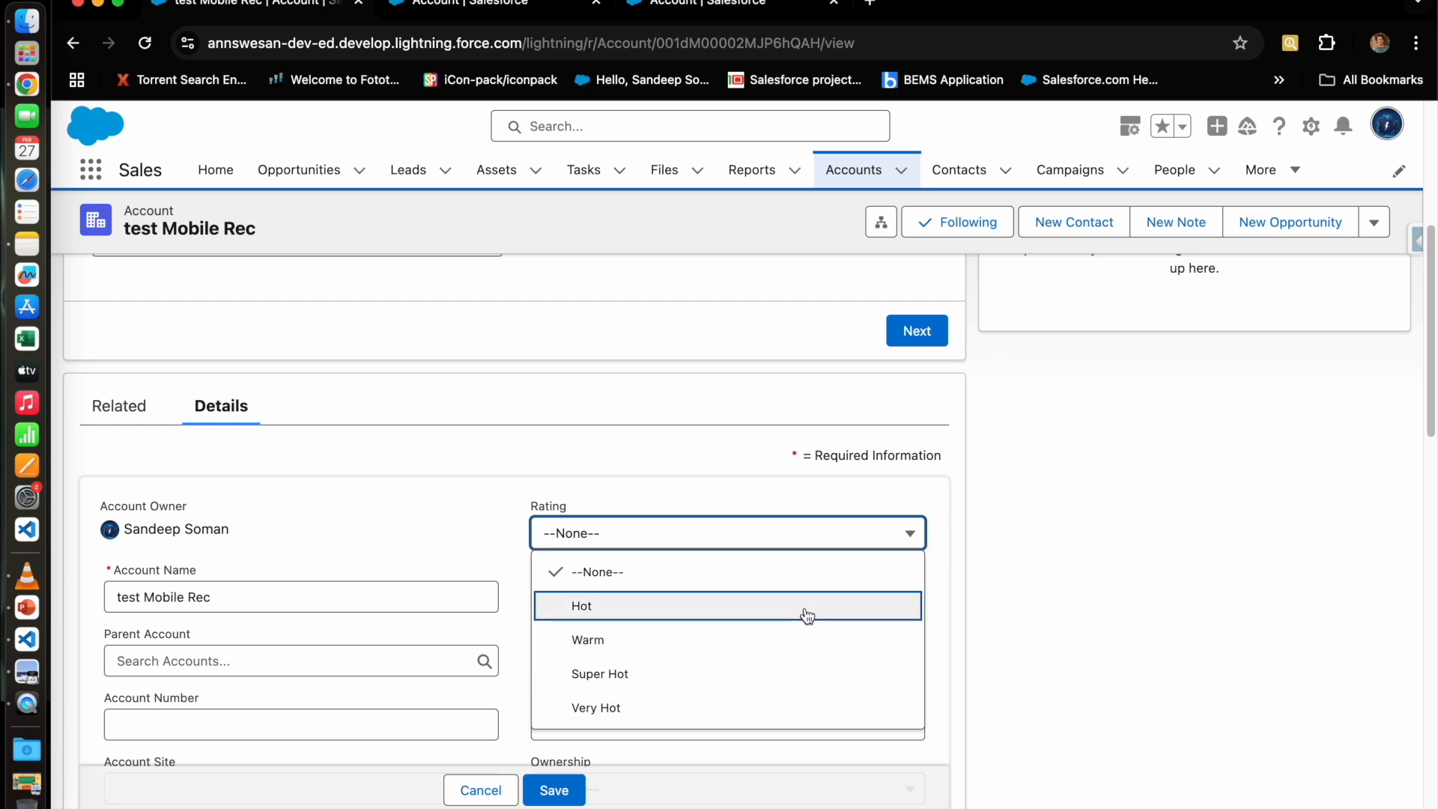
pyautogui.click(595, 485)
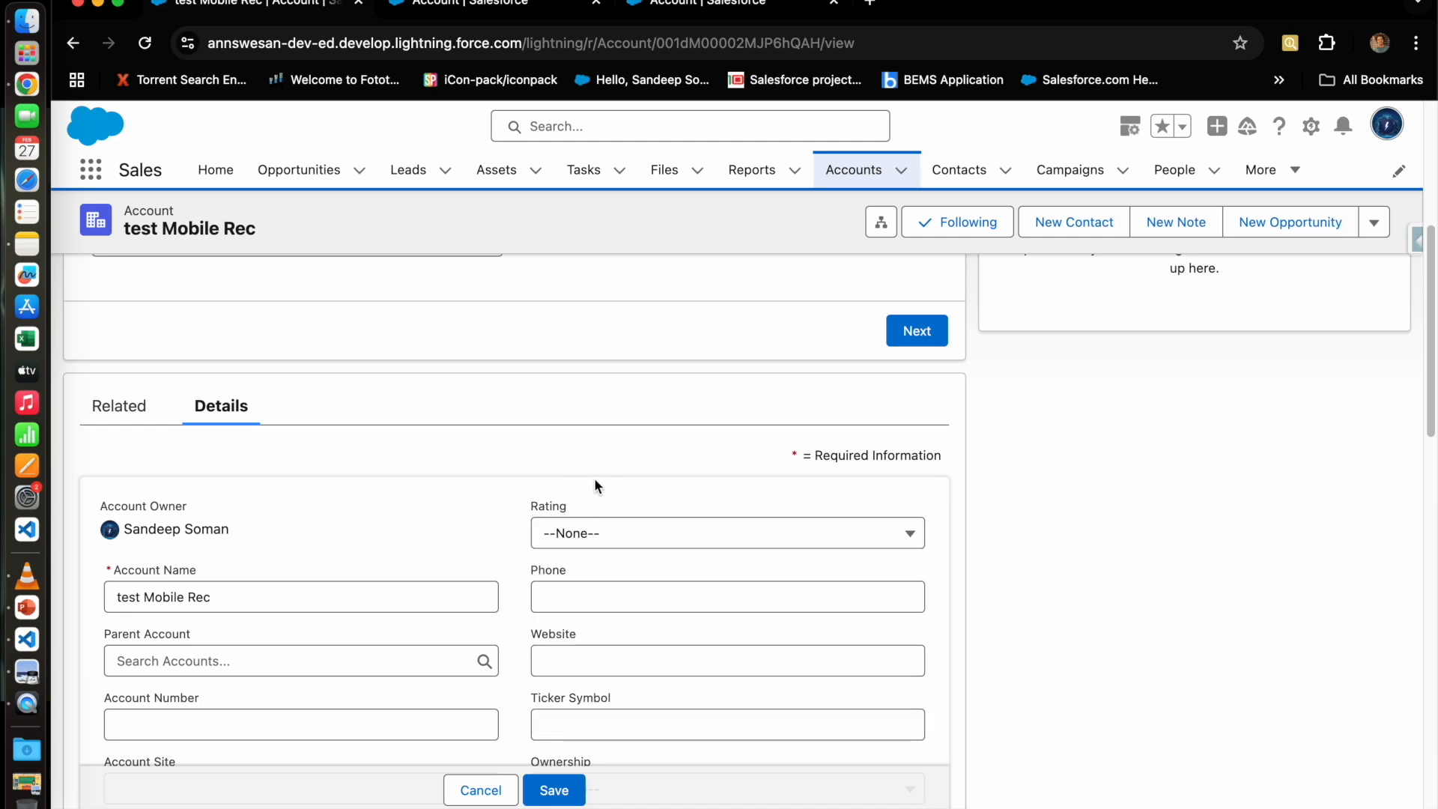
pyautogui.click(581, 545)
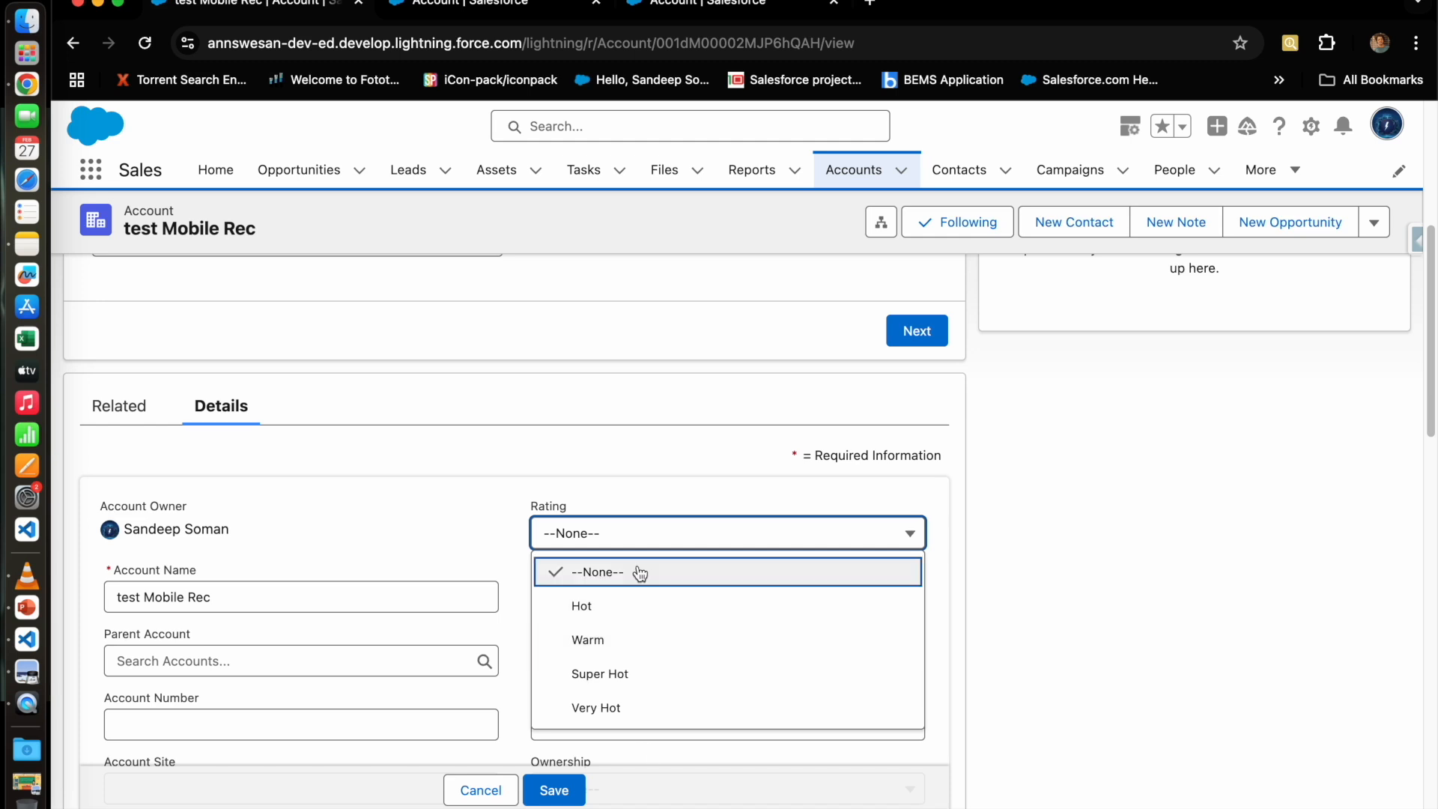
pyautogui.click(652, 468)
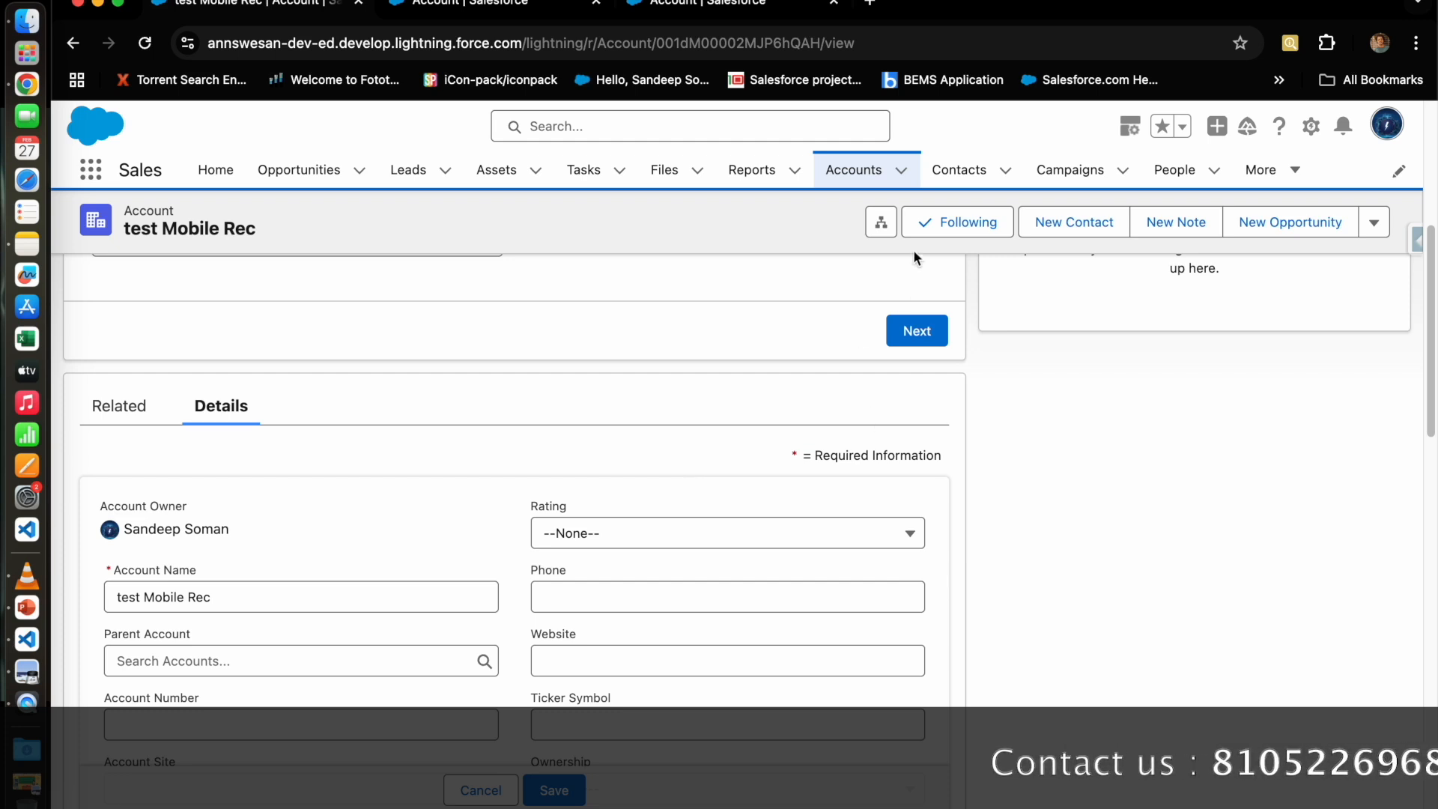
# Step: Open the Account object in Object Manager and list its record types
pyautogui.click(1311, 126)
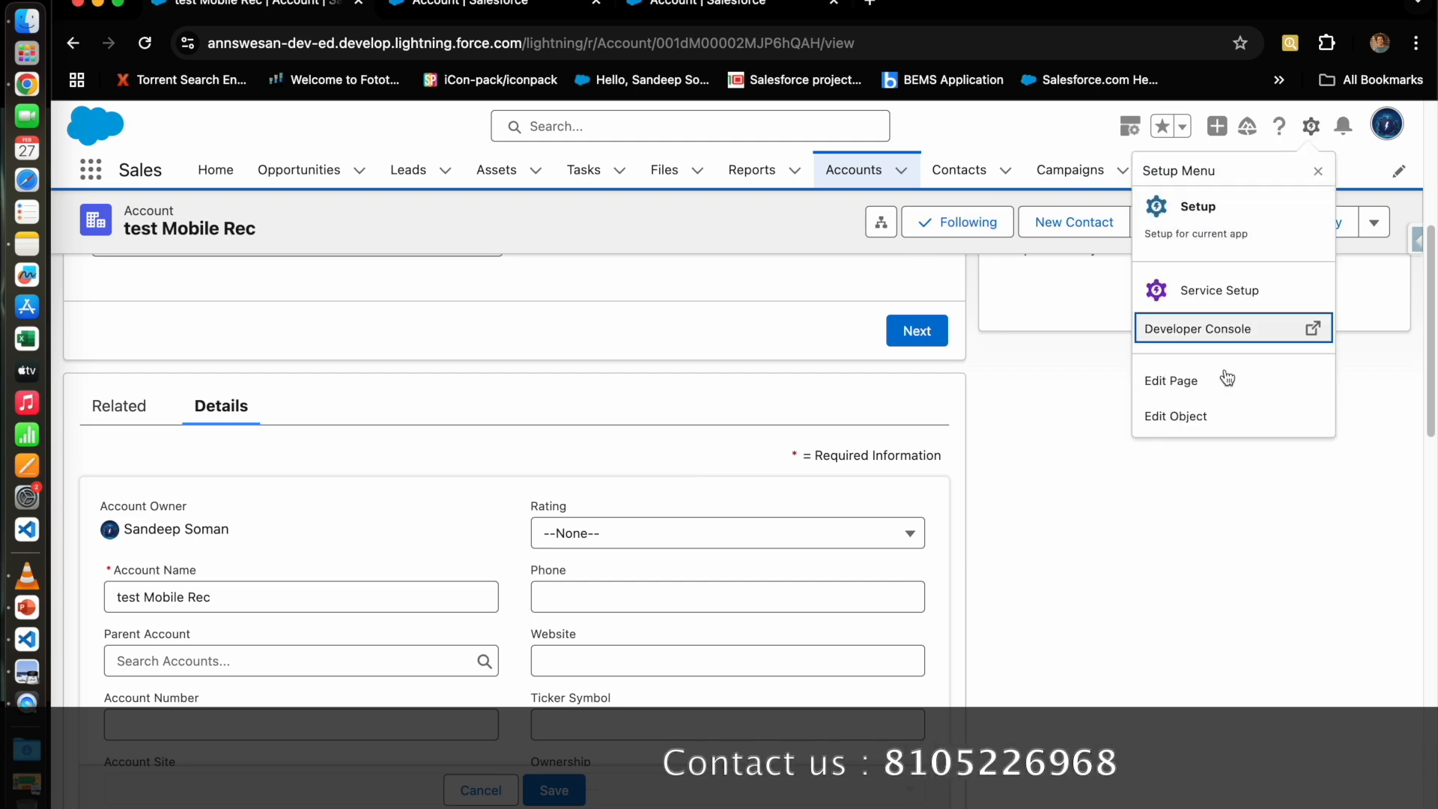
pyautogui.click(1220, 417)
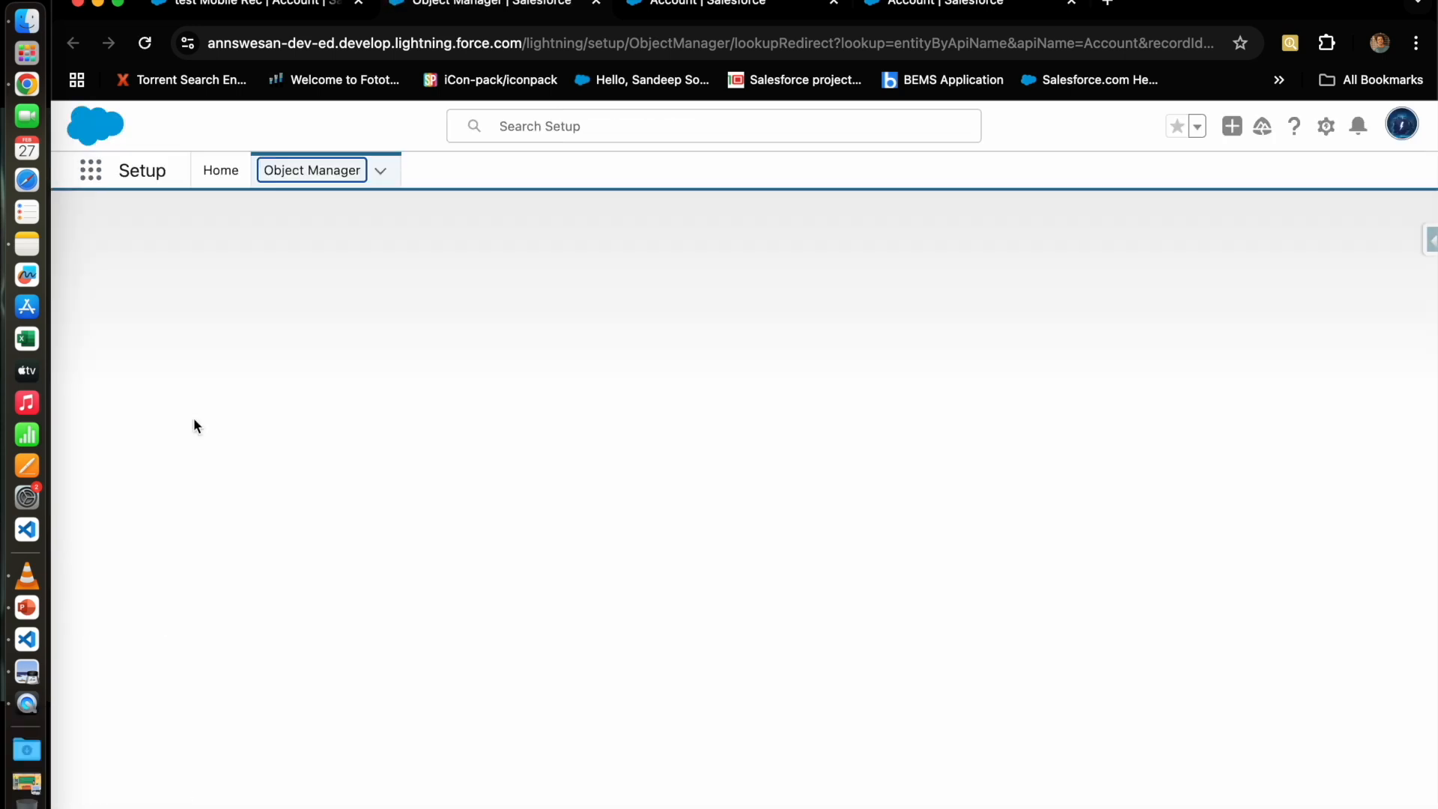
pyautogui.click(209, 376)
pyautogui.click(169, 626)
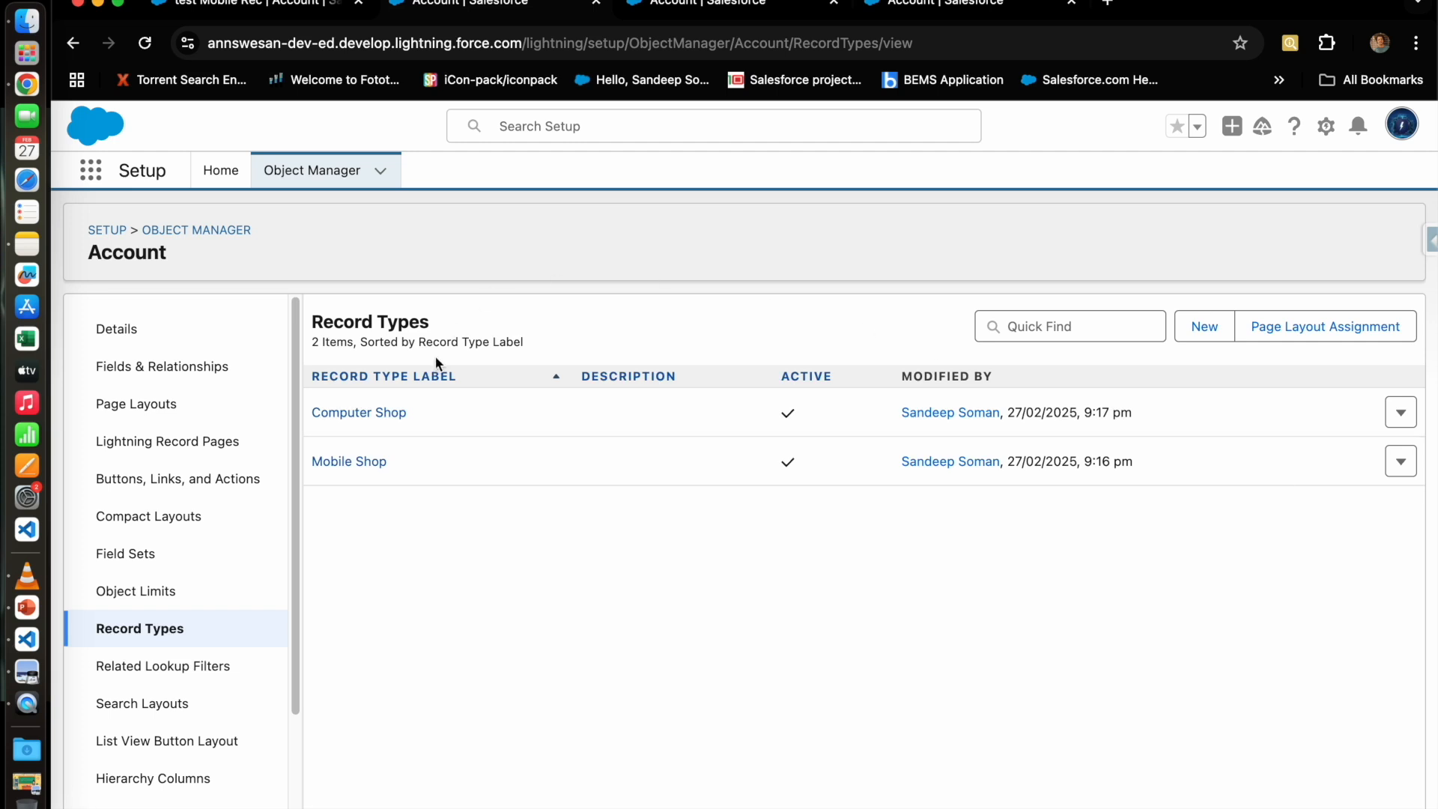
# Step: Open the Computer Shop record type and edit its Rating picklist values
pyautogui.click(376, 413)
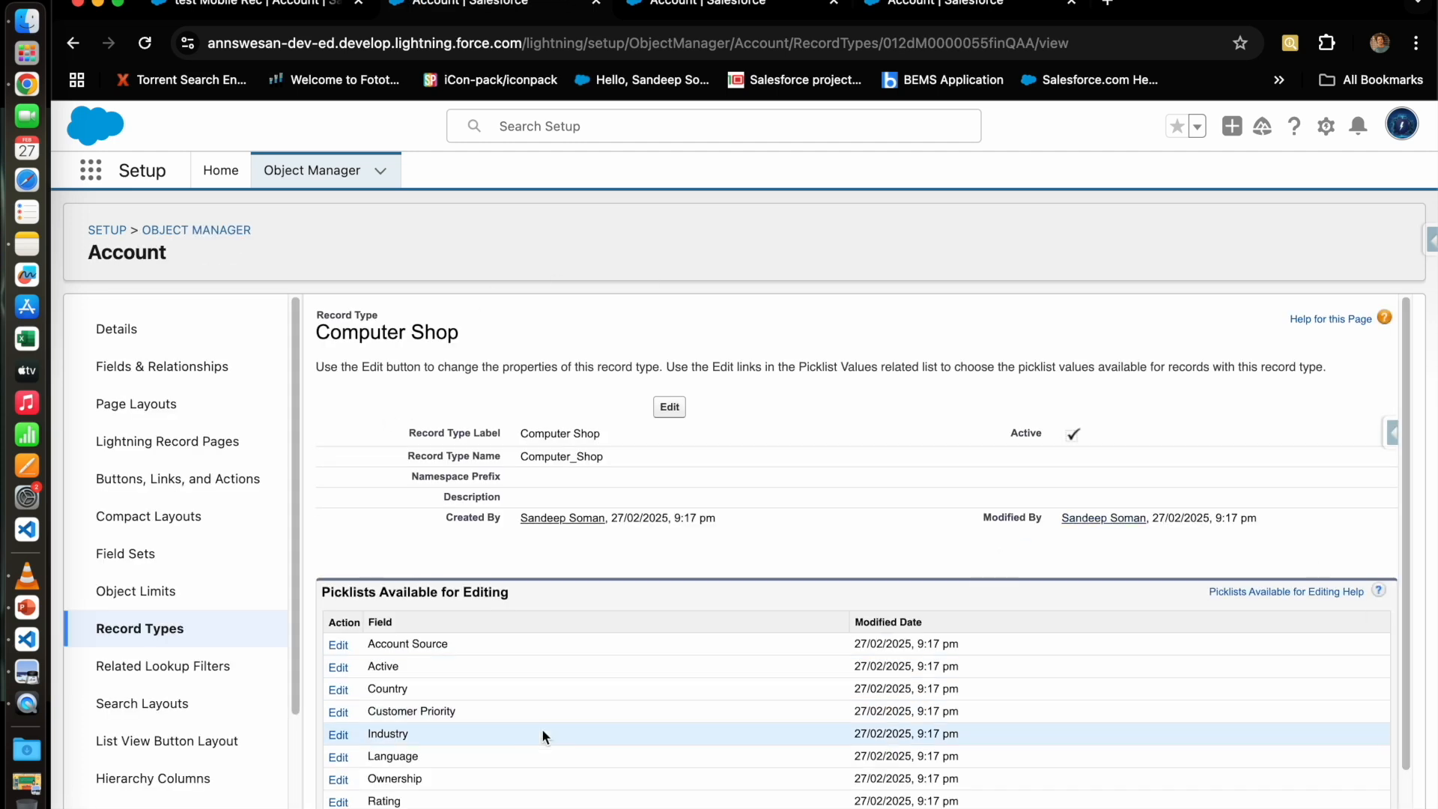
pyautogui.scroll(-2, 780, 682)
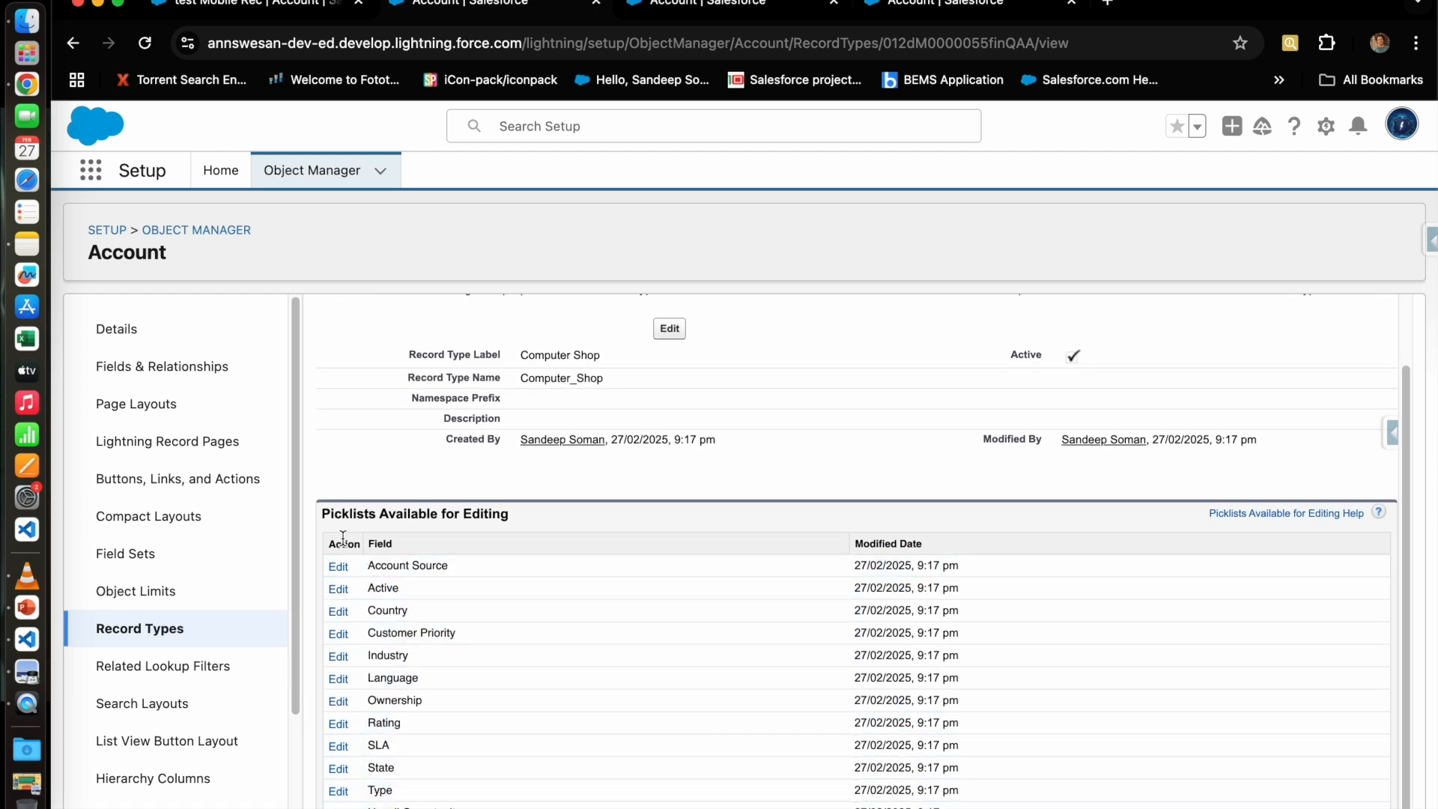
pyautogui.moveTo(323, 515); pyautogui.dragTo(515, 521)
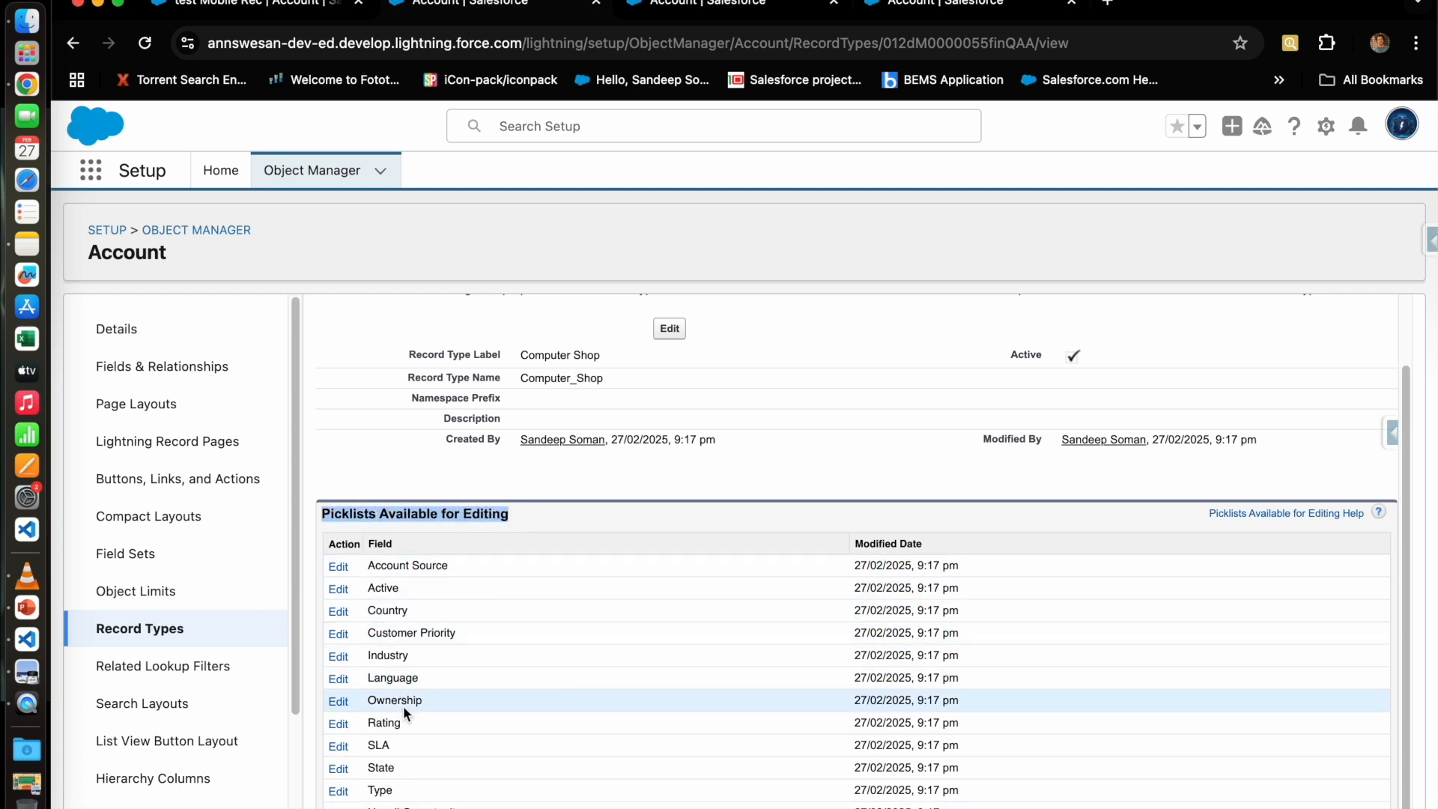
pyautogui.click(339, 724)
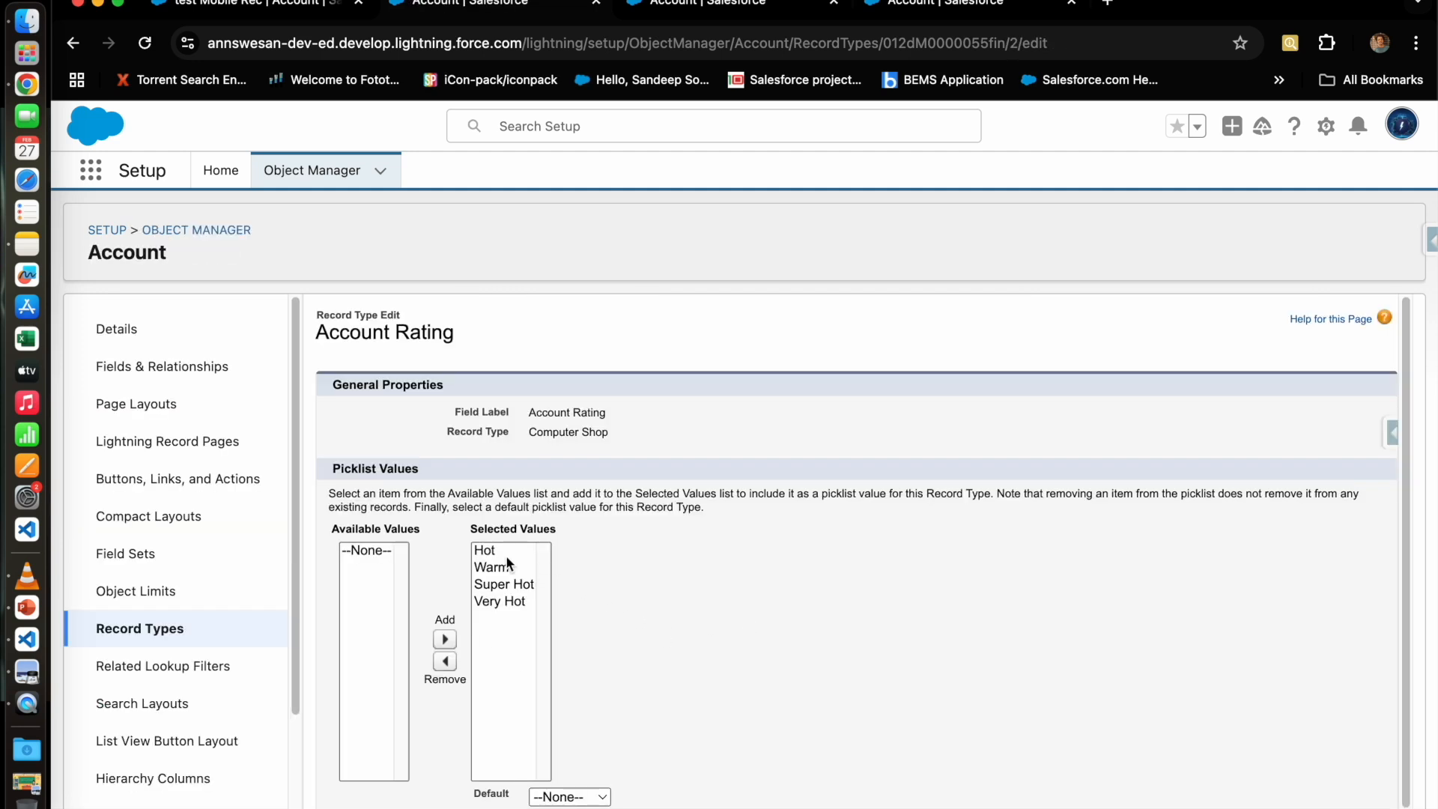
# Step: Remove Super Hot and Very Hot from Computer Shop's allowed Rating values
pyautogui.click(499, 554)
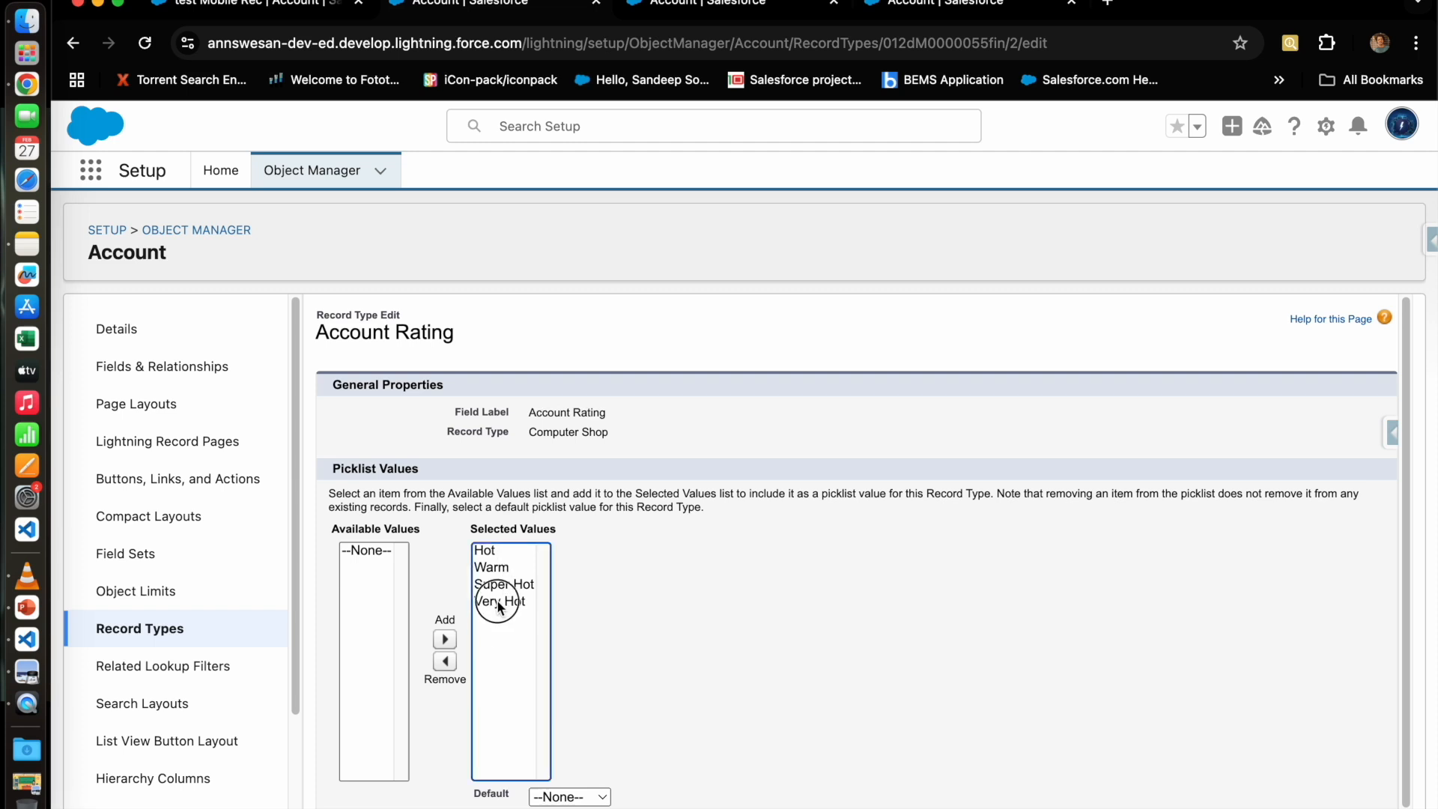
pyautogui.click(507, 569)
pyautogui.click(508, 550)
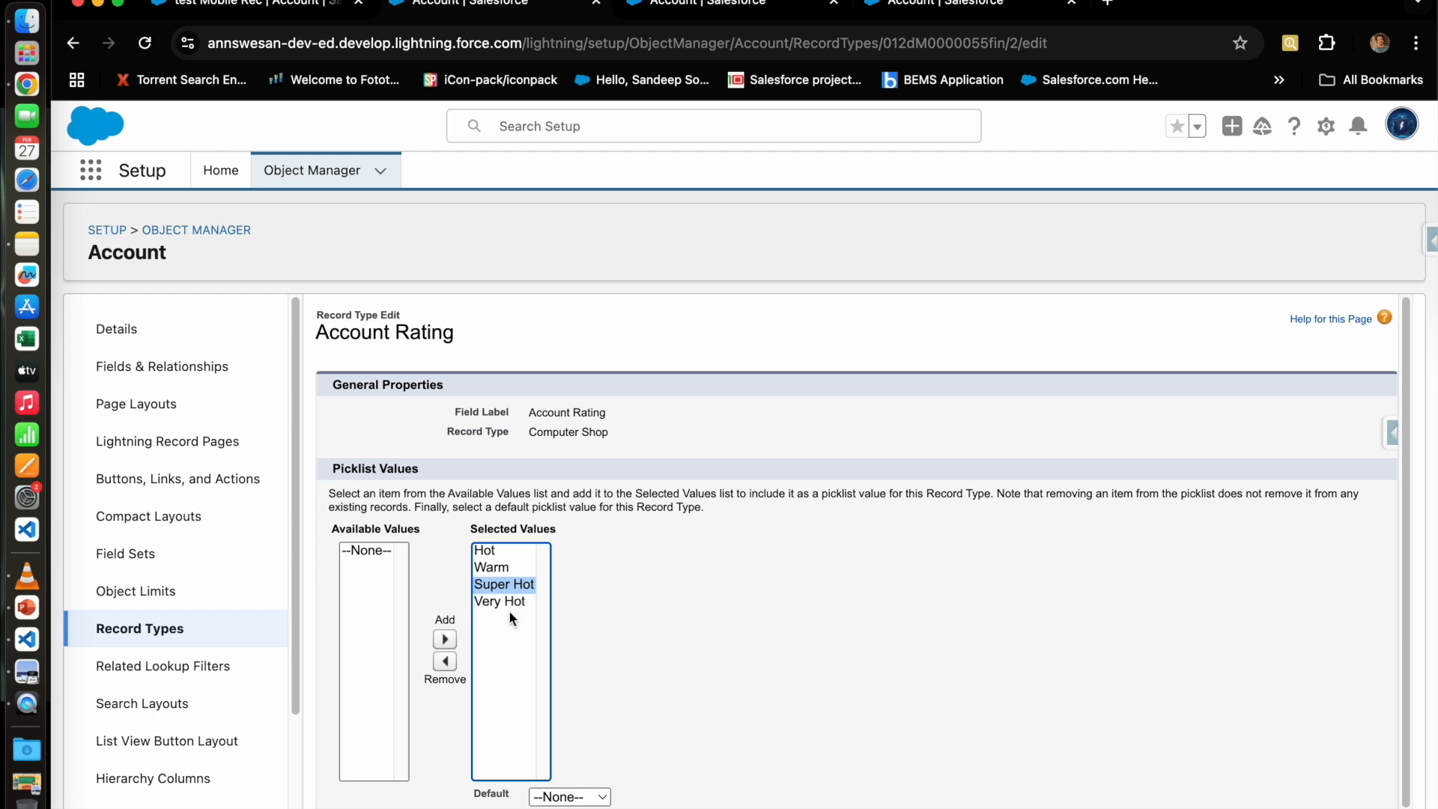
pyautogui.keyDown('shift'); pyautogui.click(509, 600); pyautogui.keyUp('shift')
pyautogui.click(445, 660)
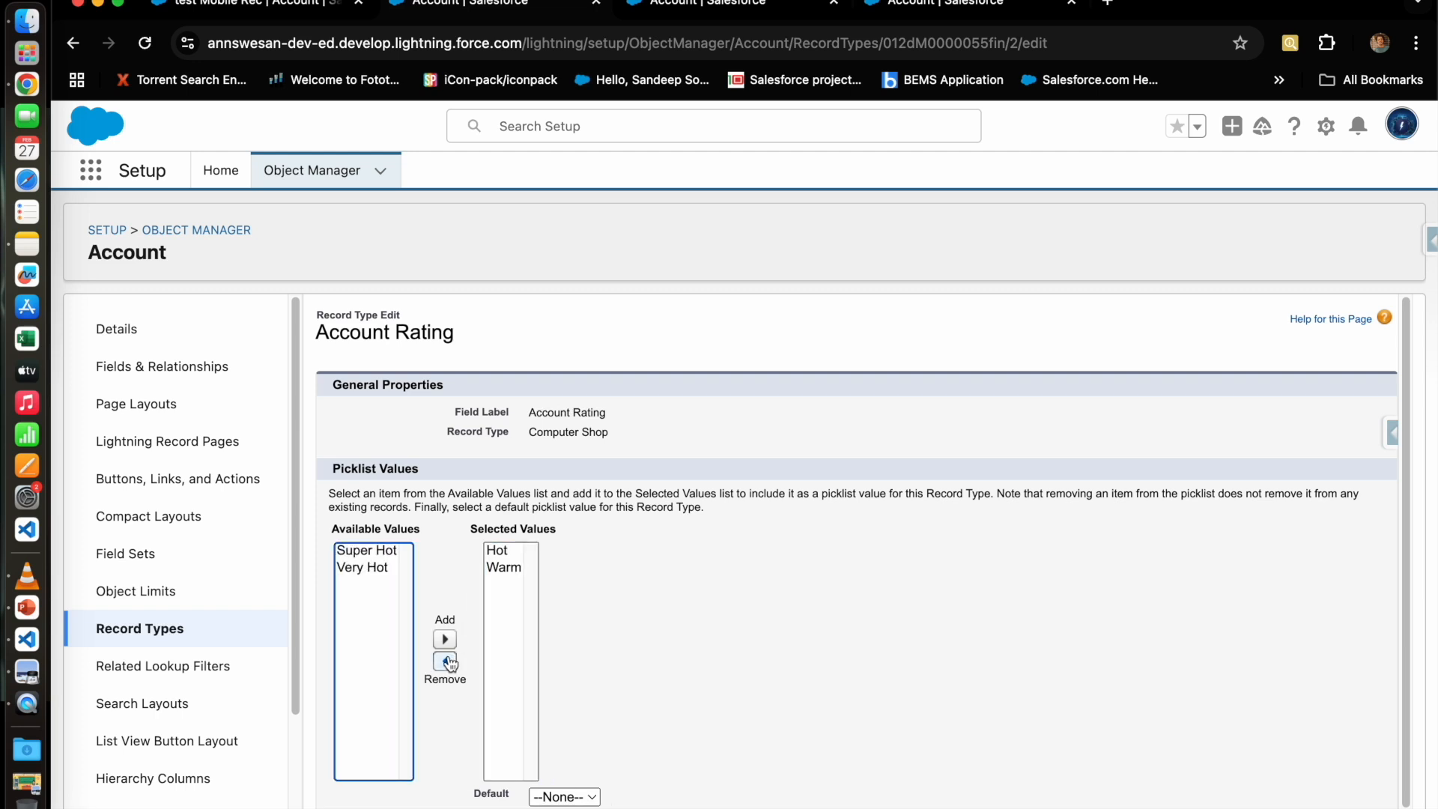
pyautogui.click(689, 620)
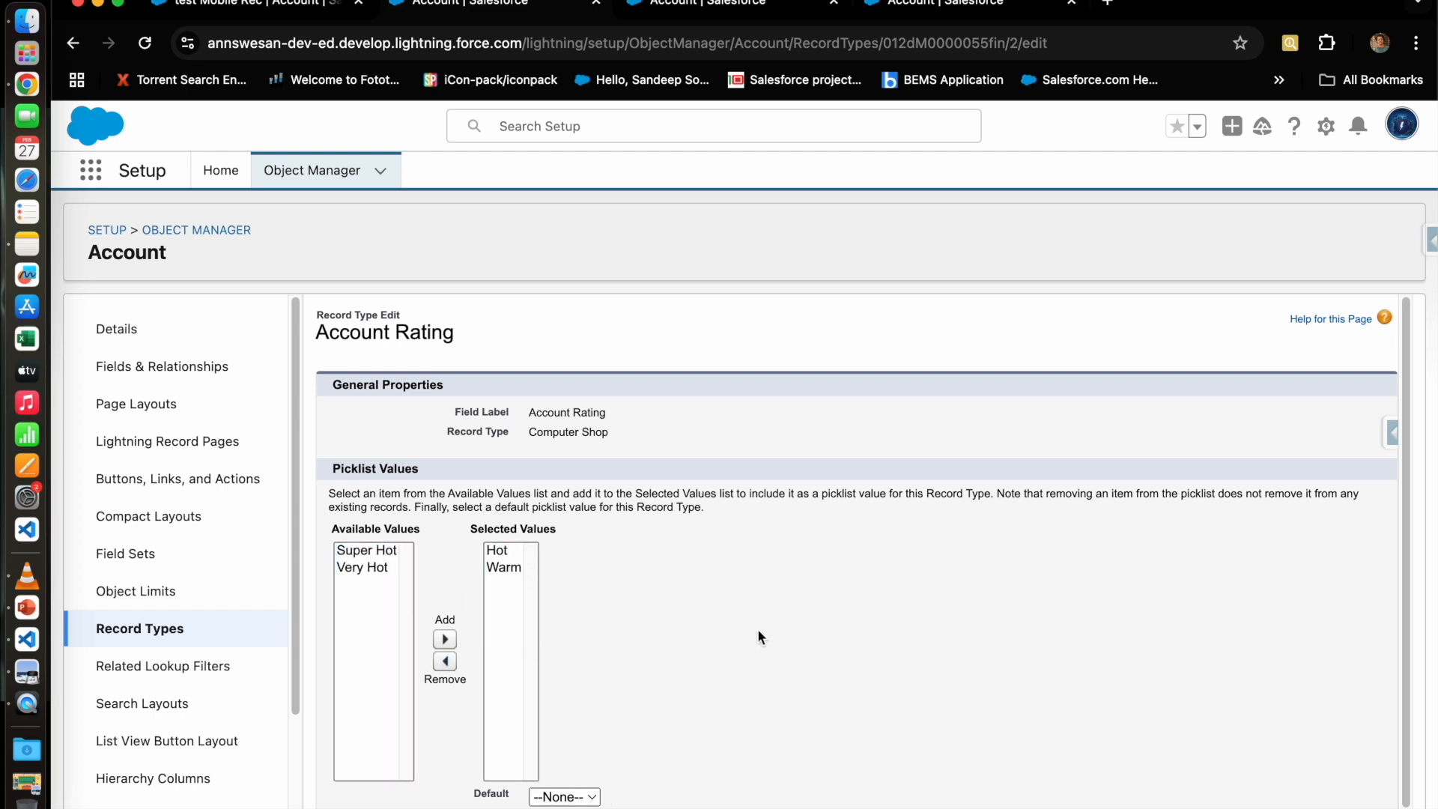
# Step: Make Warm the default Rating, save, and return to the Record Types list
pyautogui.scroll(-1, 761, 629)
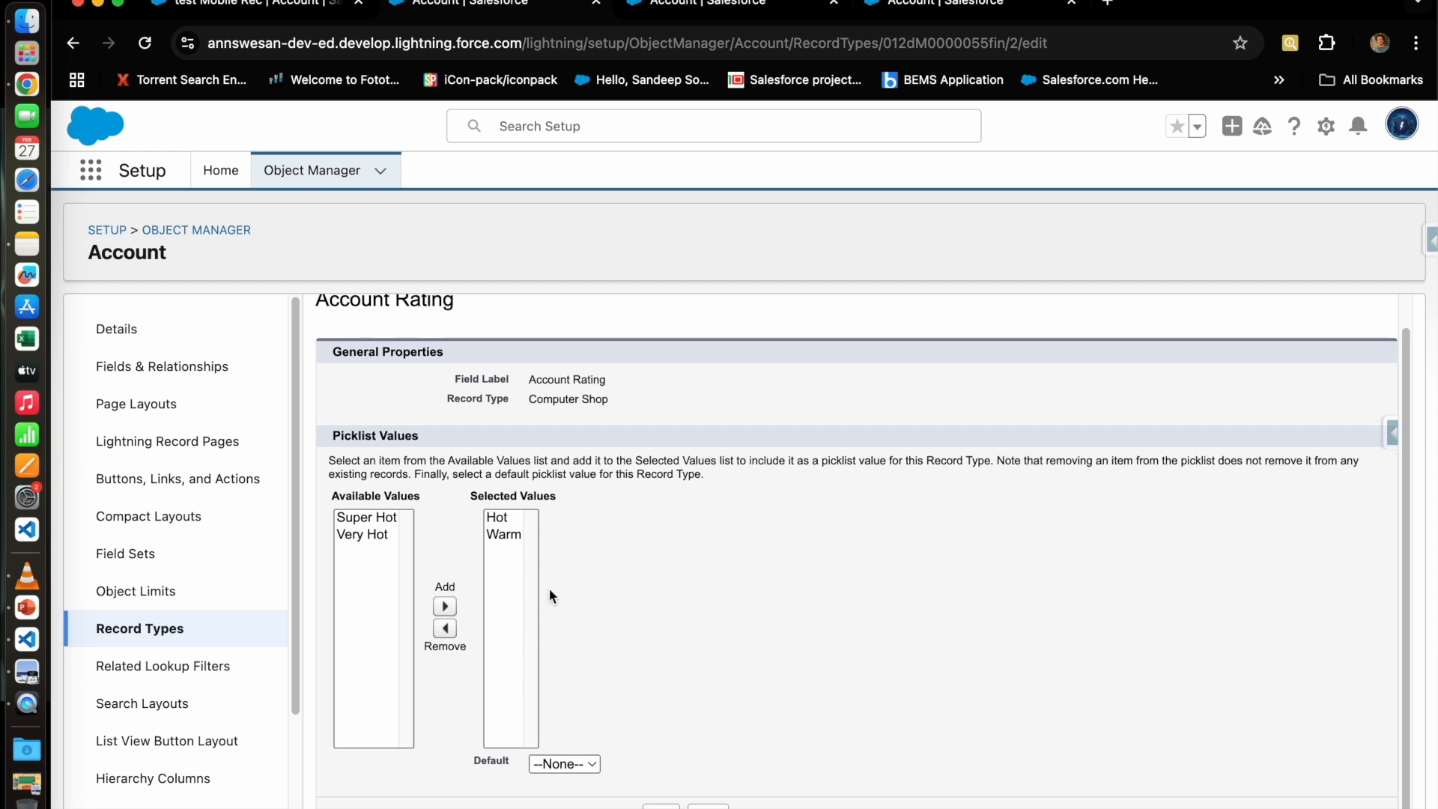
pyautogui.click(556, 762)
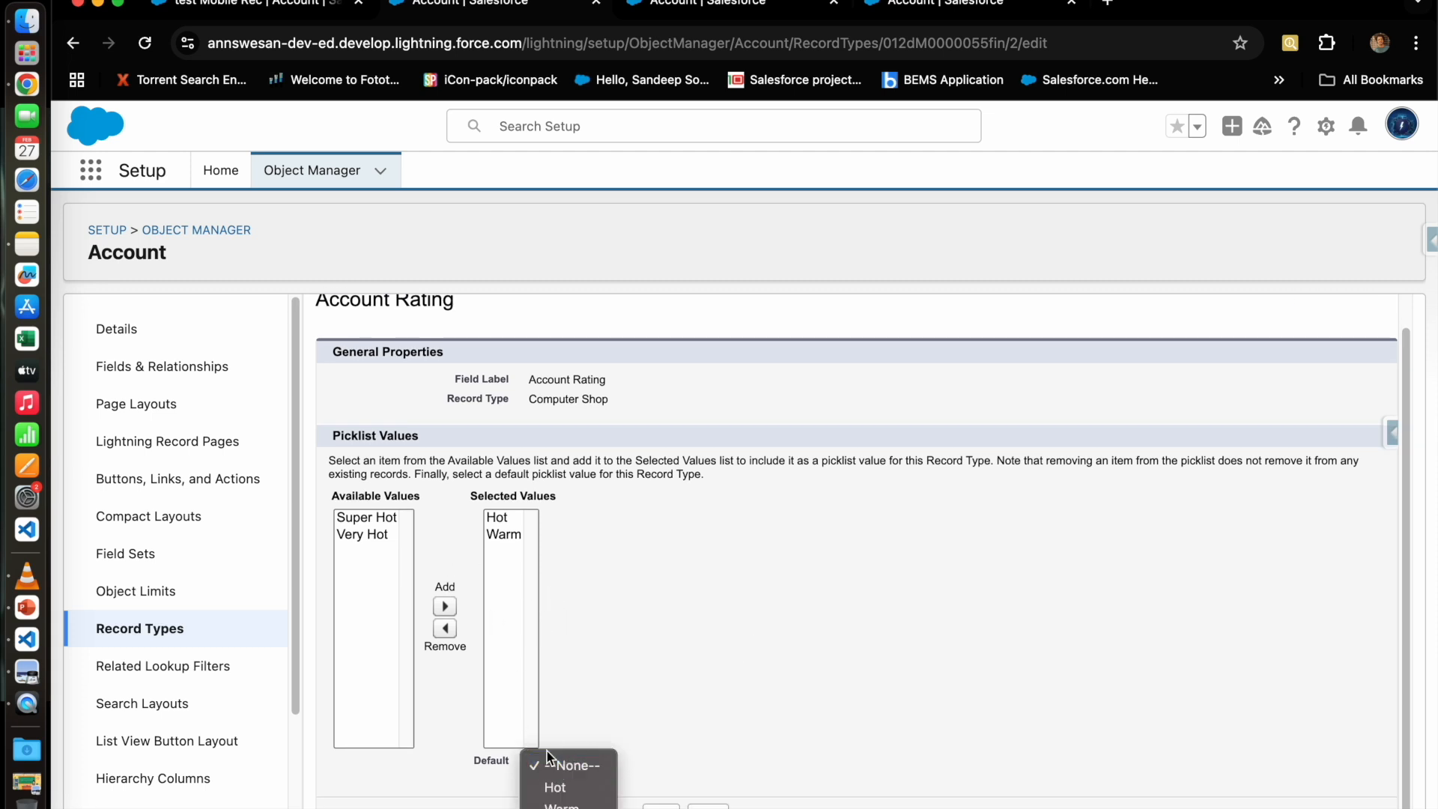
pyautogui.click(562, 804)
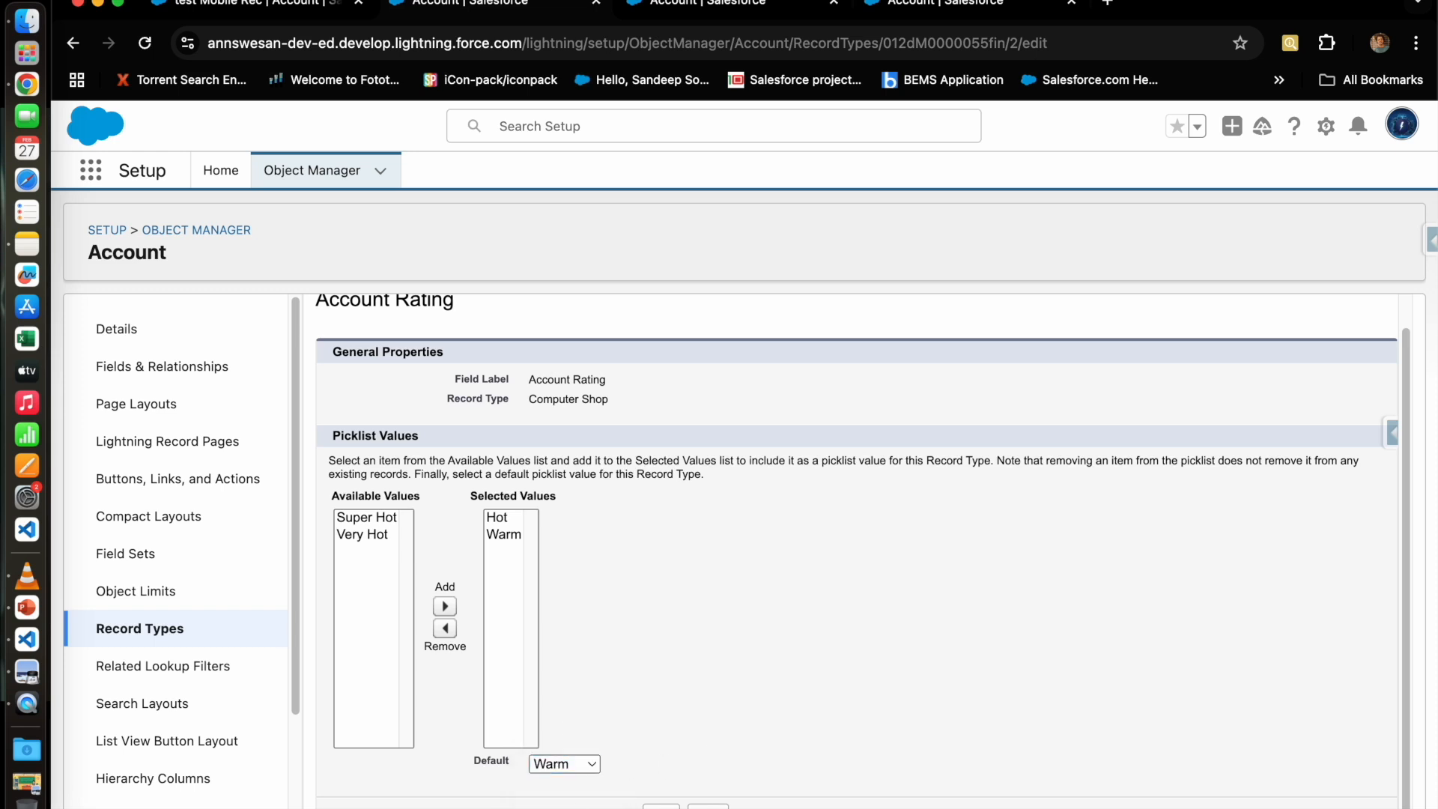
pyautogui.click(661, 805)
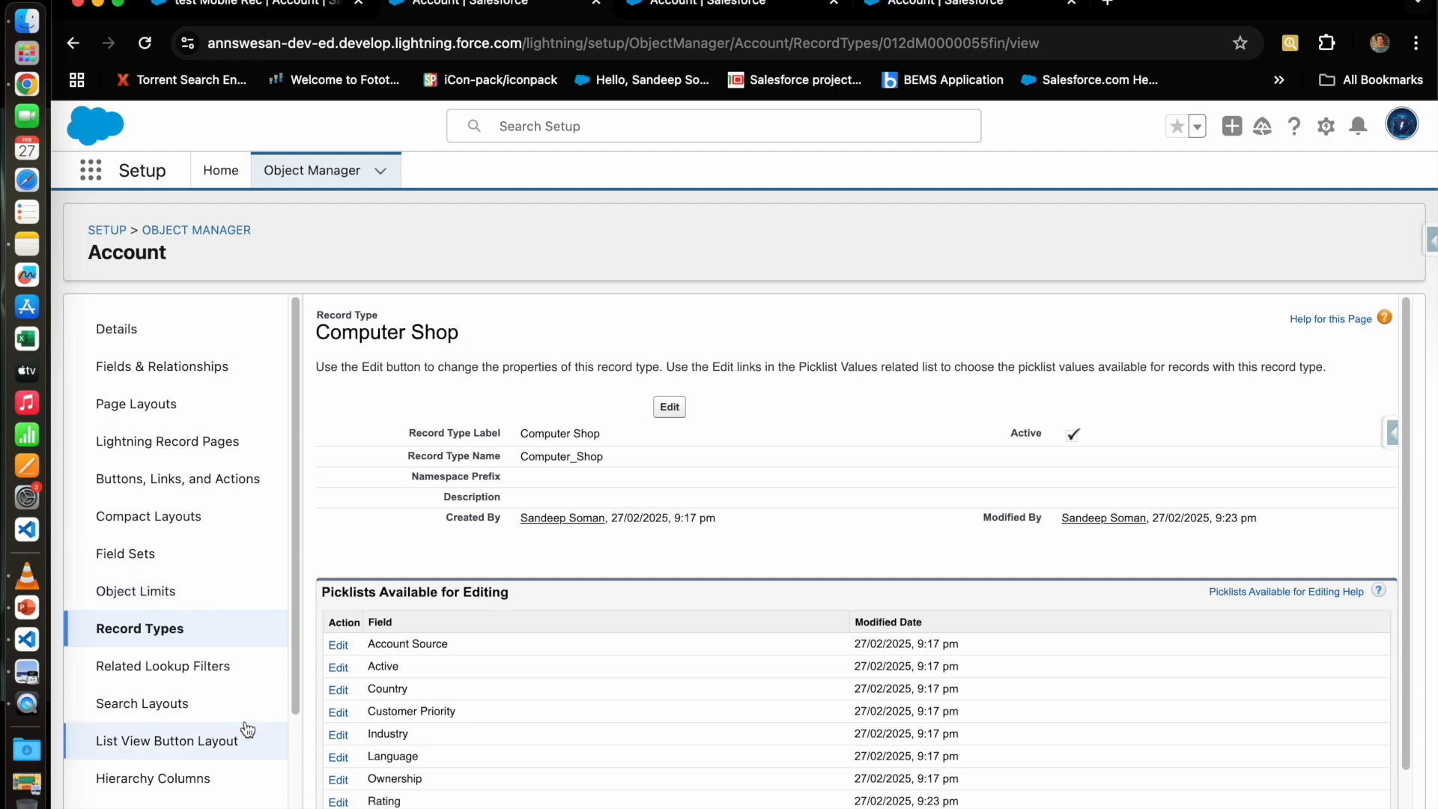
pyautogui.click(147, 636)
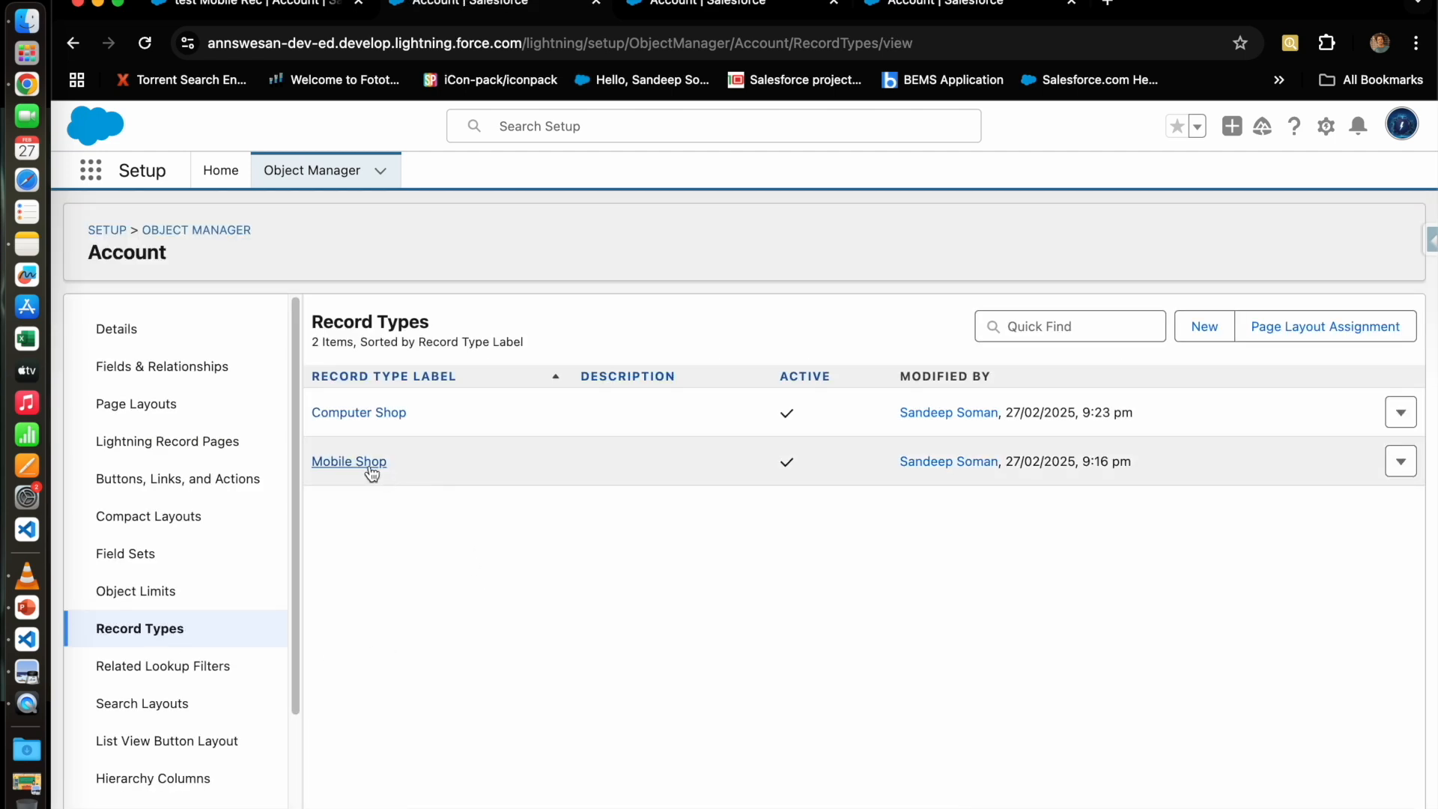
# Step: Open the Mobile Shop record type and edit its Rating picklist values
pyautogui.click(367, 462)
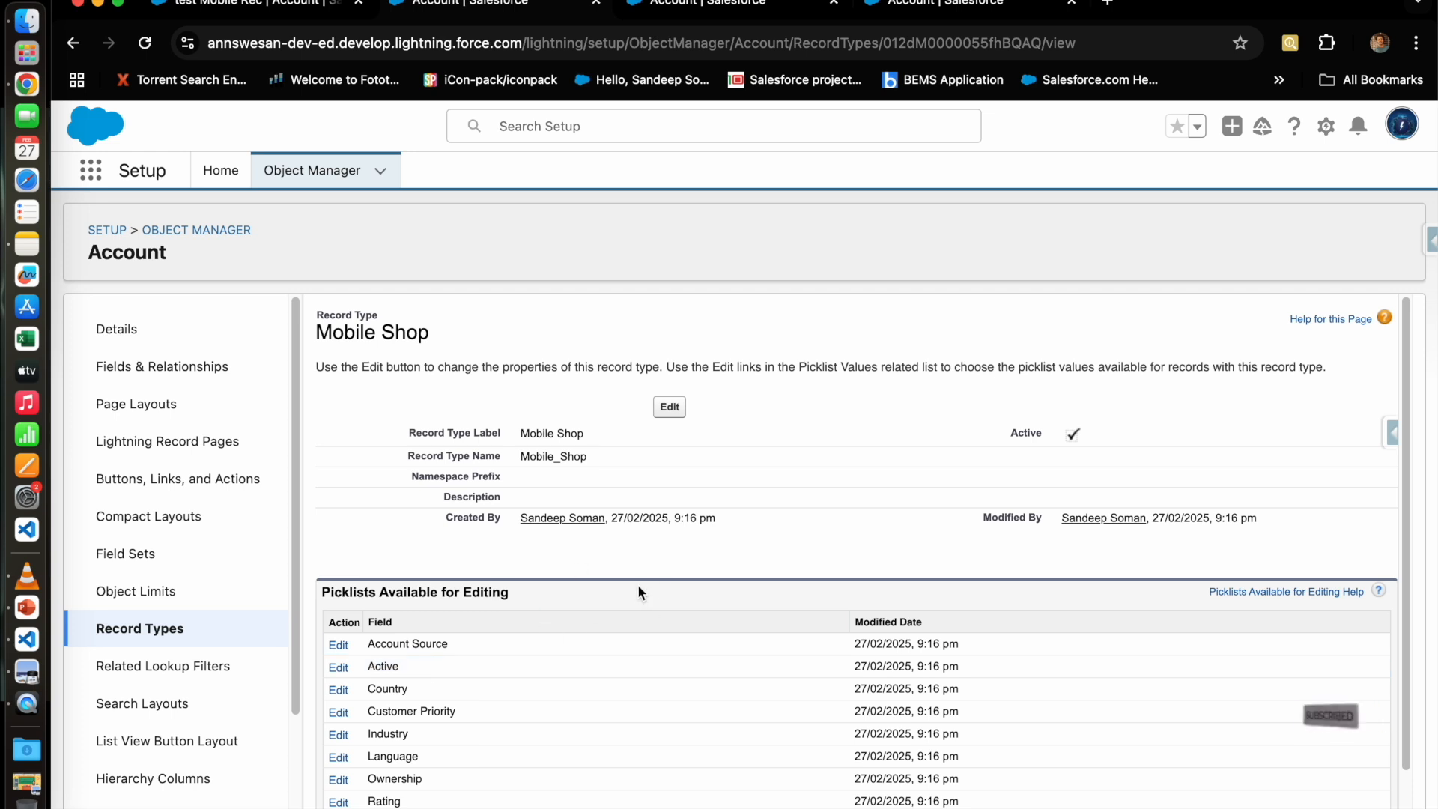
pyautogui.scroll(-1, 498, 700)
pyautogui.scroll(-2, 495, 705)
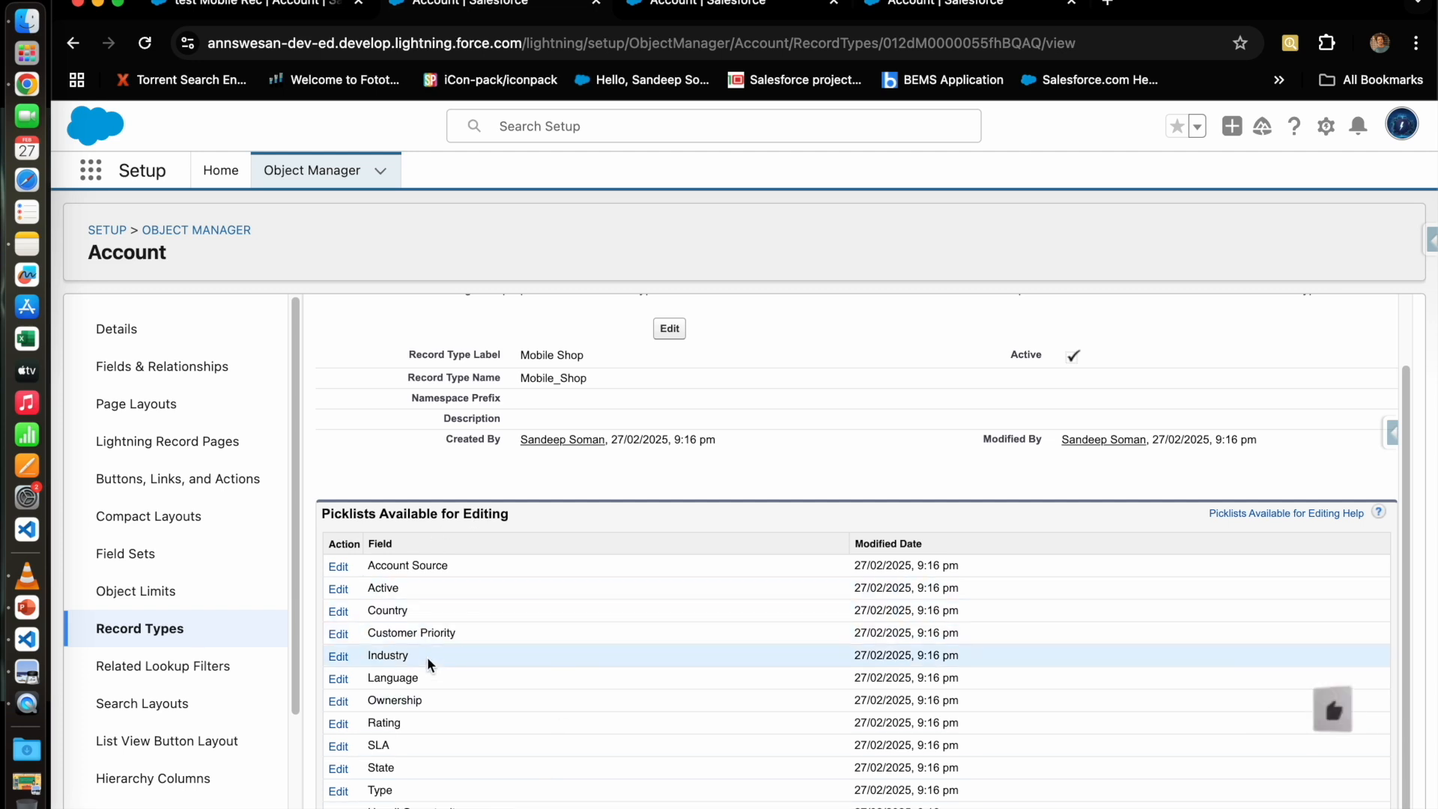
pyautogui.click(339, 722)
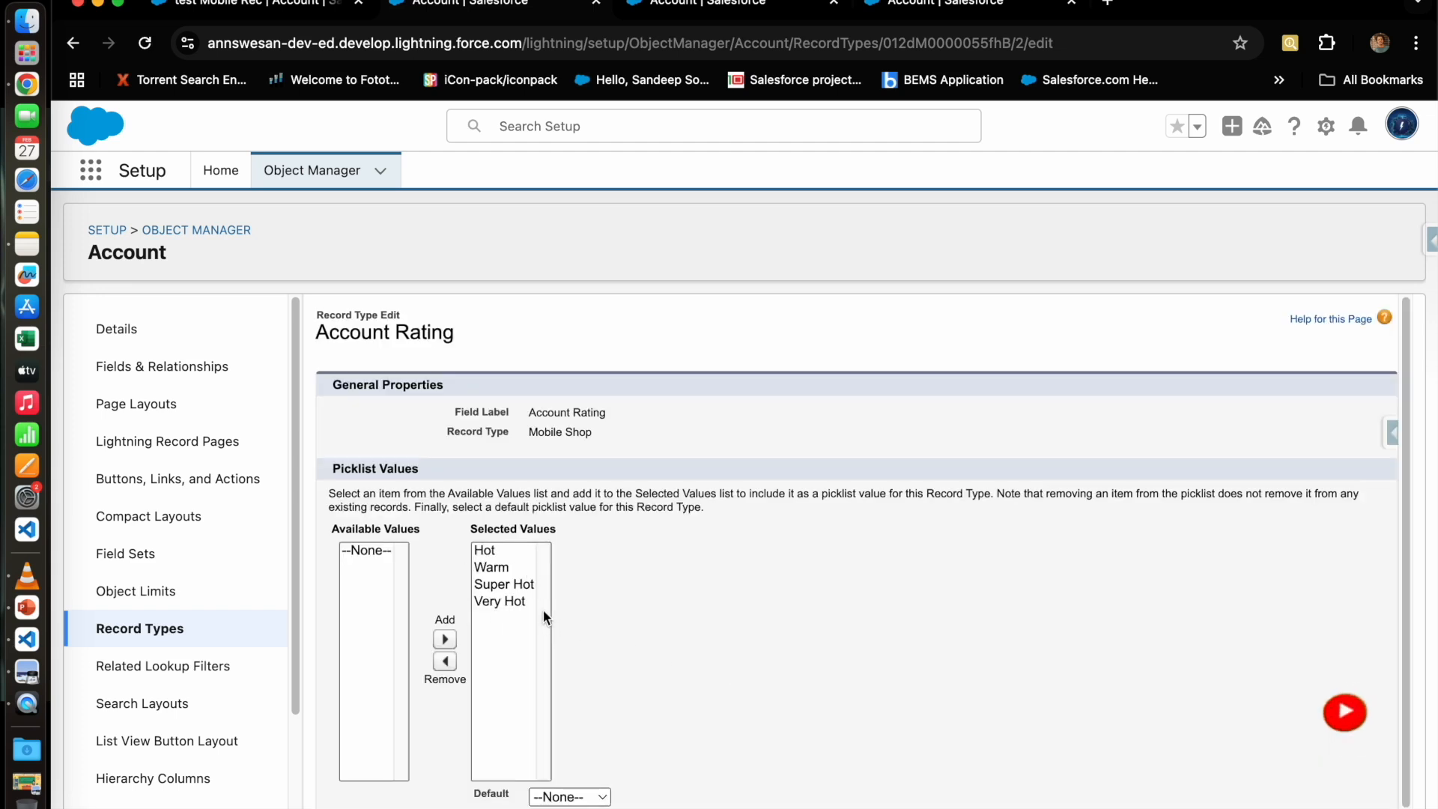
# Step: Remove Very Hot from Mobile Shop's Rating values and make Hot the default
pyautogui.click(508, 593)
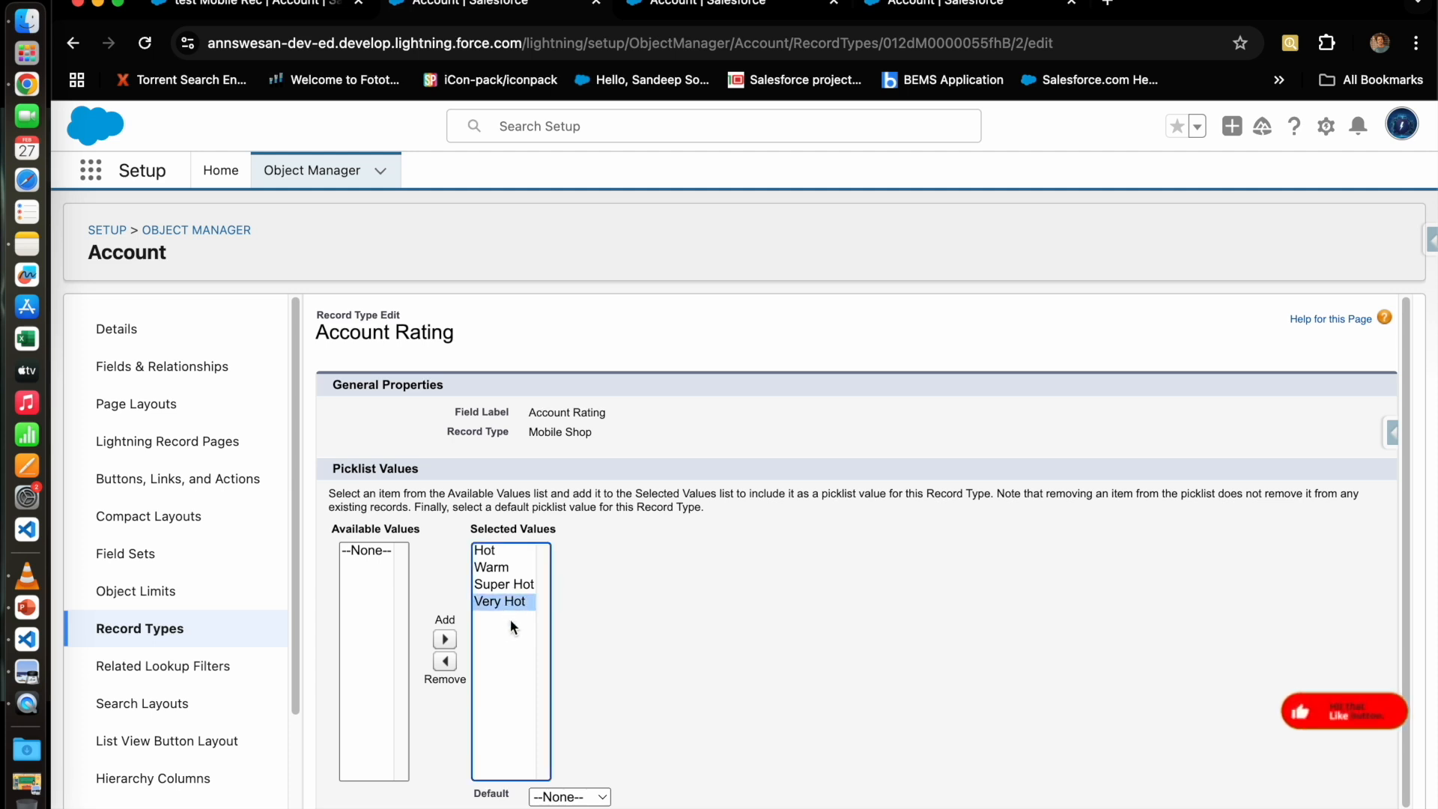
pyautogui.click(452, 661)
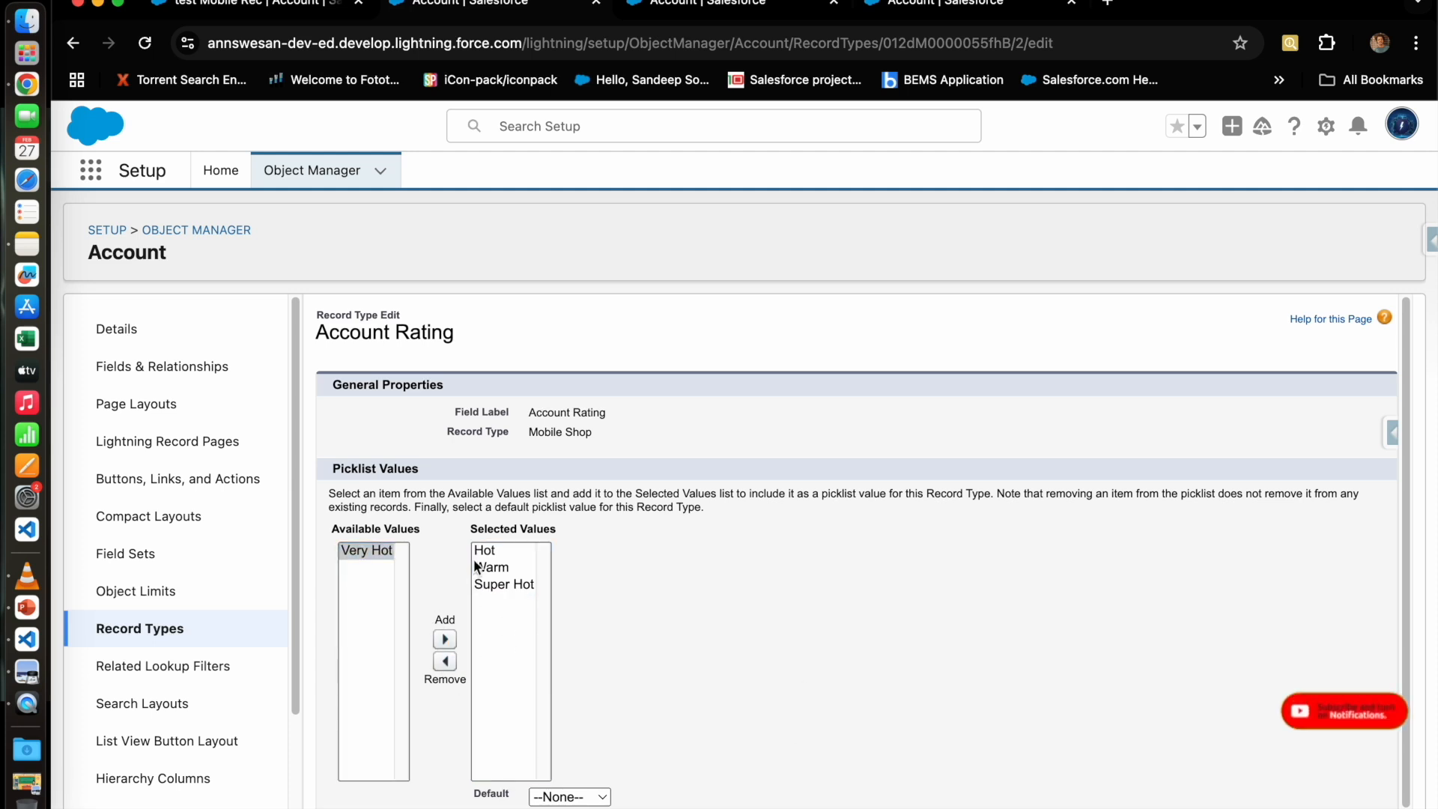
pyautogui.click(569, 796)
pyautogui.click(558, 726)
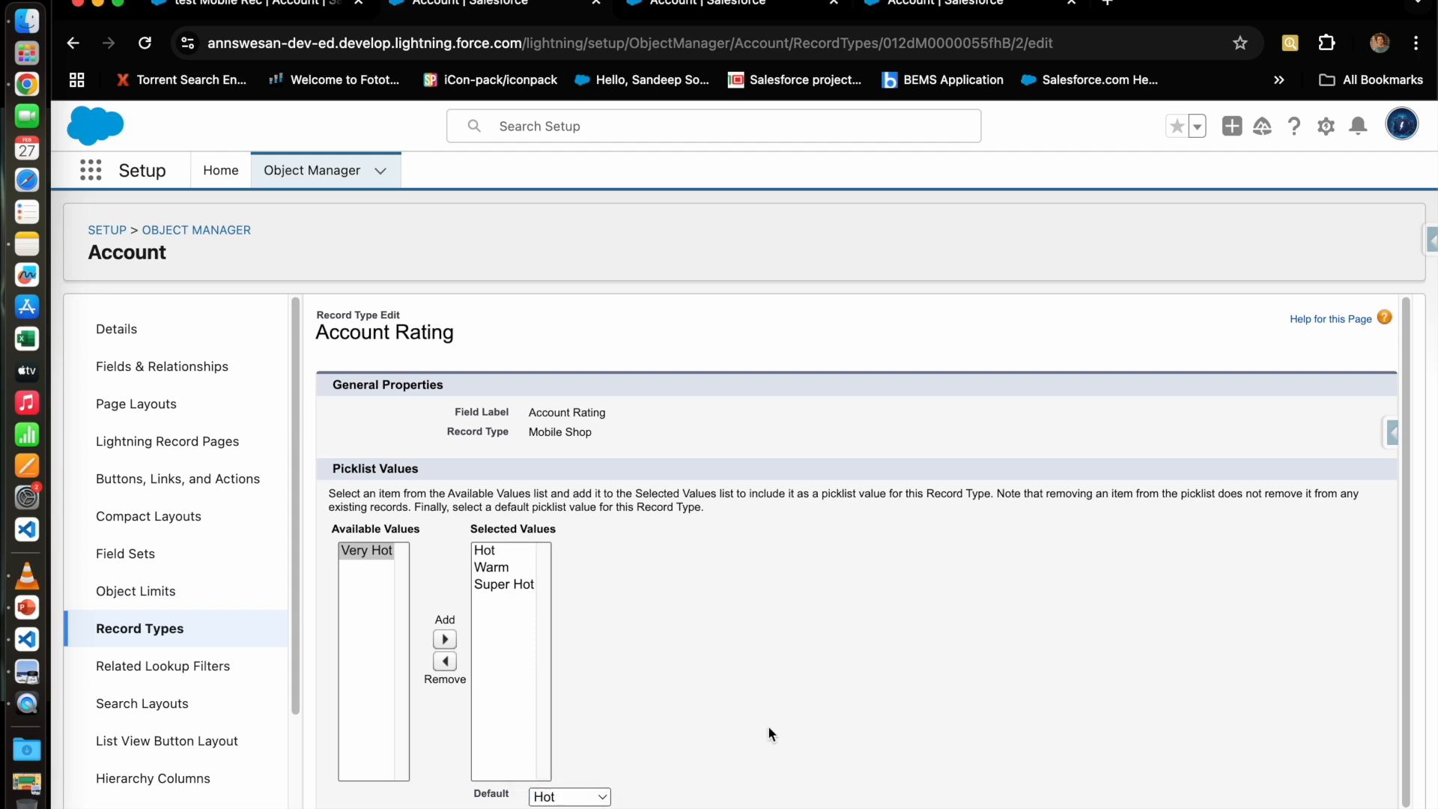
pyautogui.scroll(-1, 754, 759)
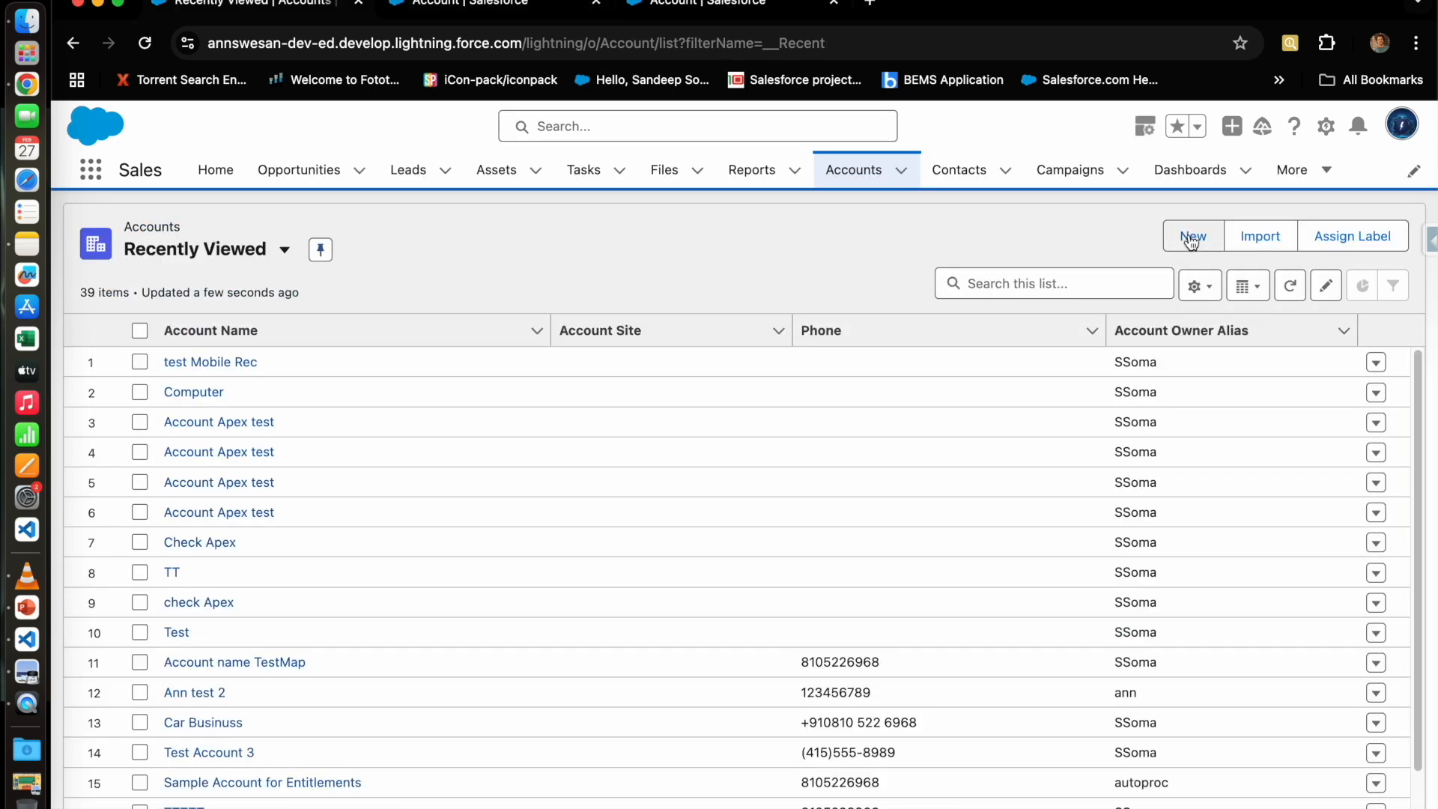
# Step: Create a Mobile Shop account named 'qwertyu' with Rating Super Hot, then return to Accounts
pyautogui.click(1191, 237)
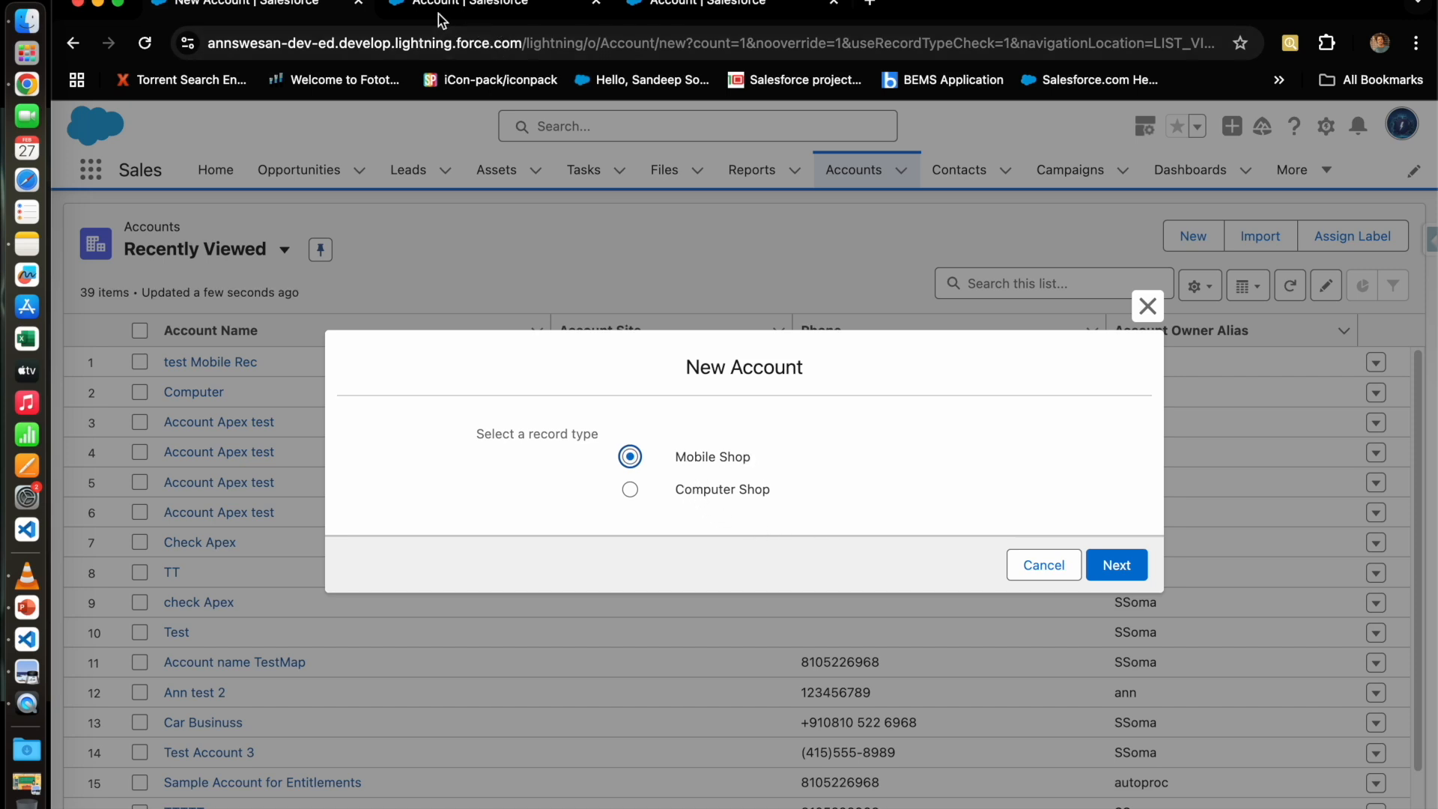
pyautogui.click(1116, 564)
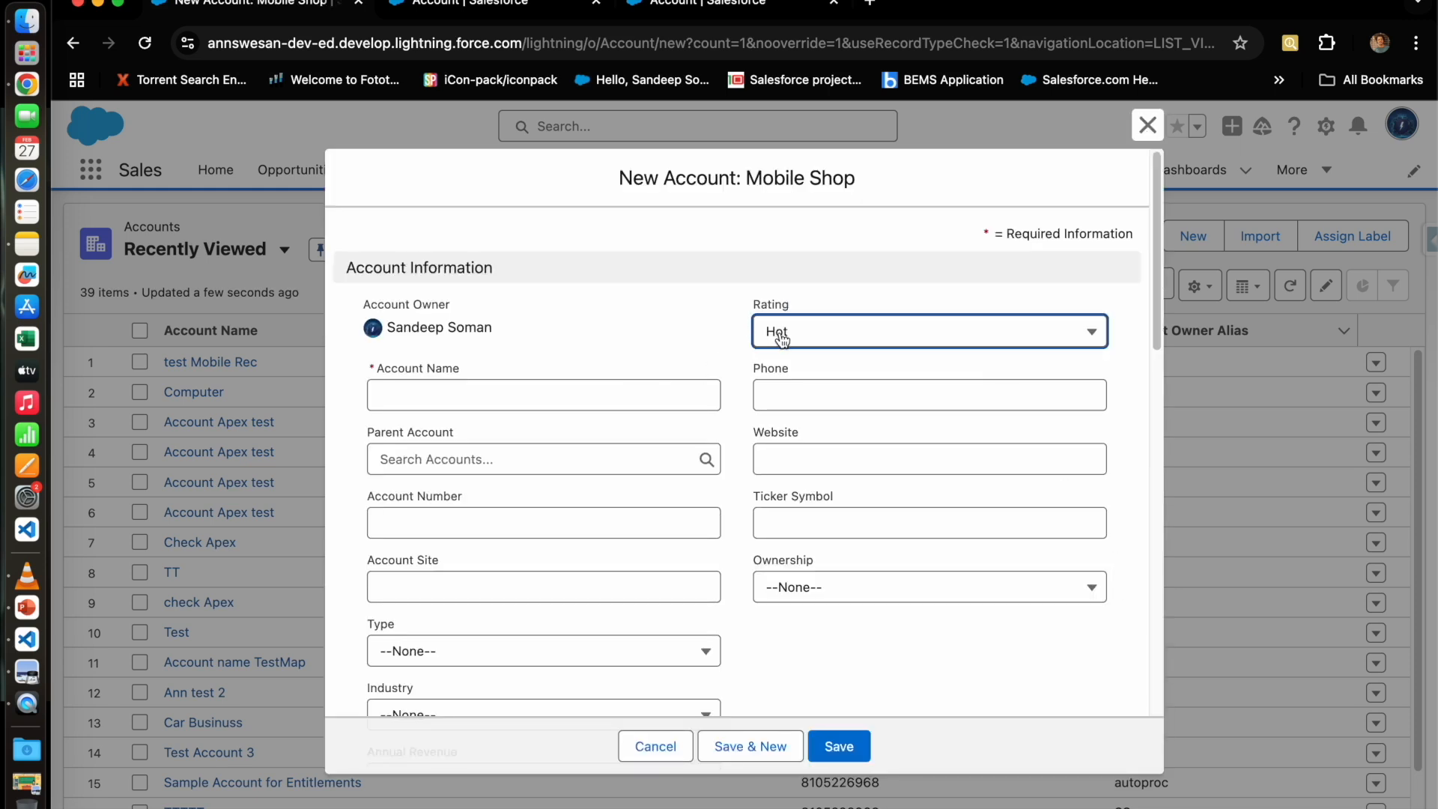
pyautogui.click(889, 339)
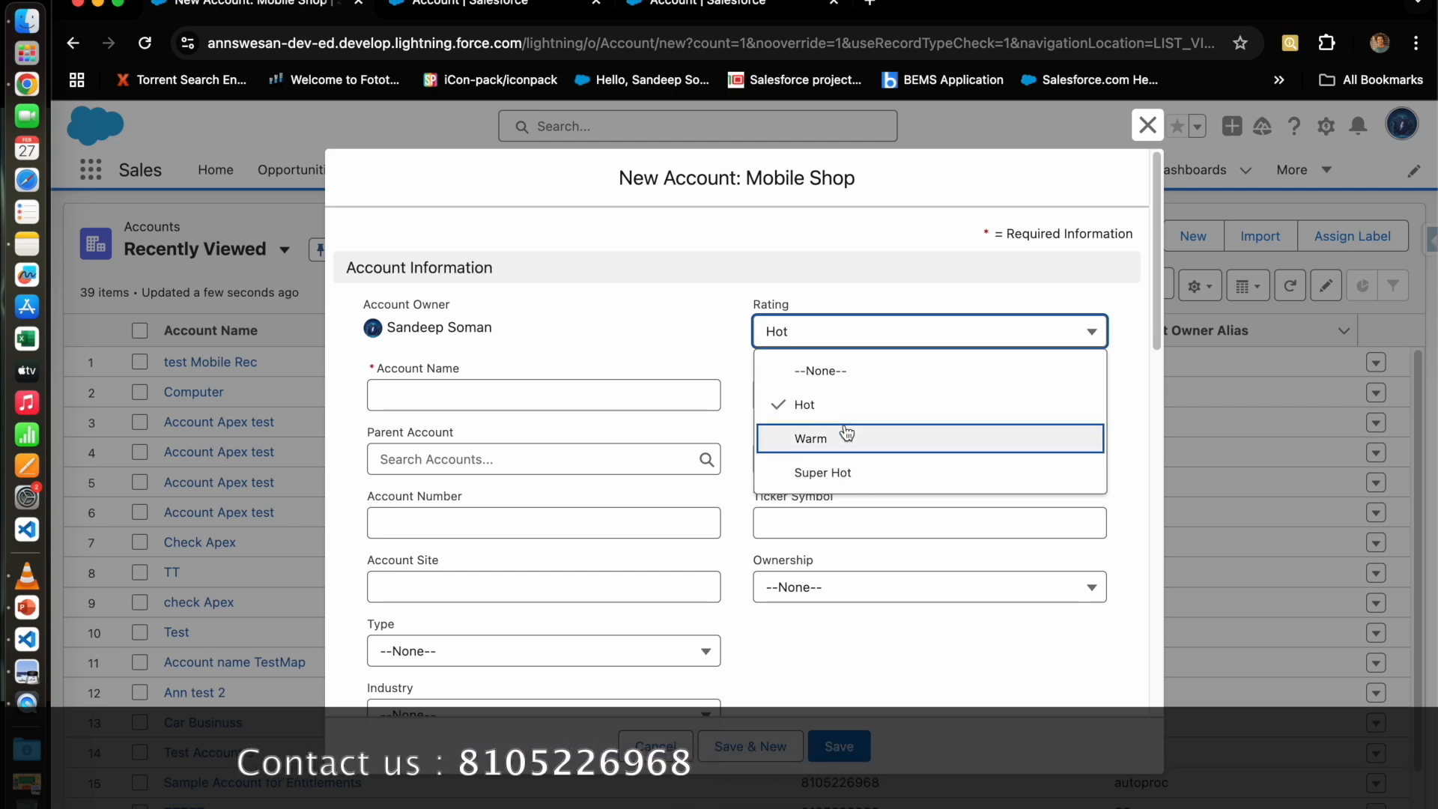
pyautogui.click(847, 471)
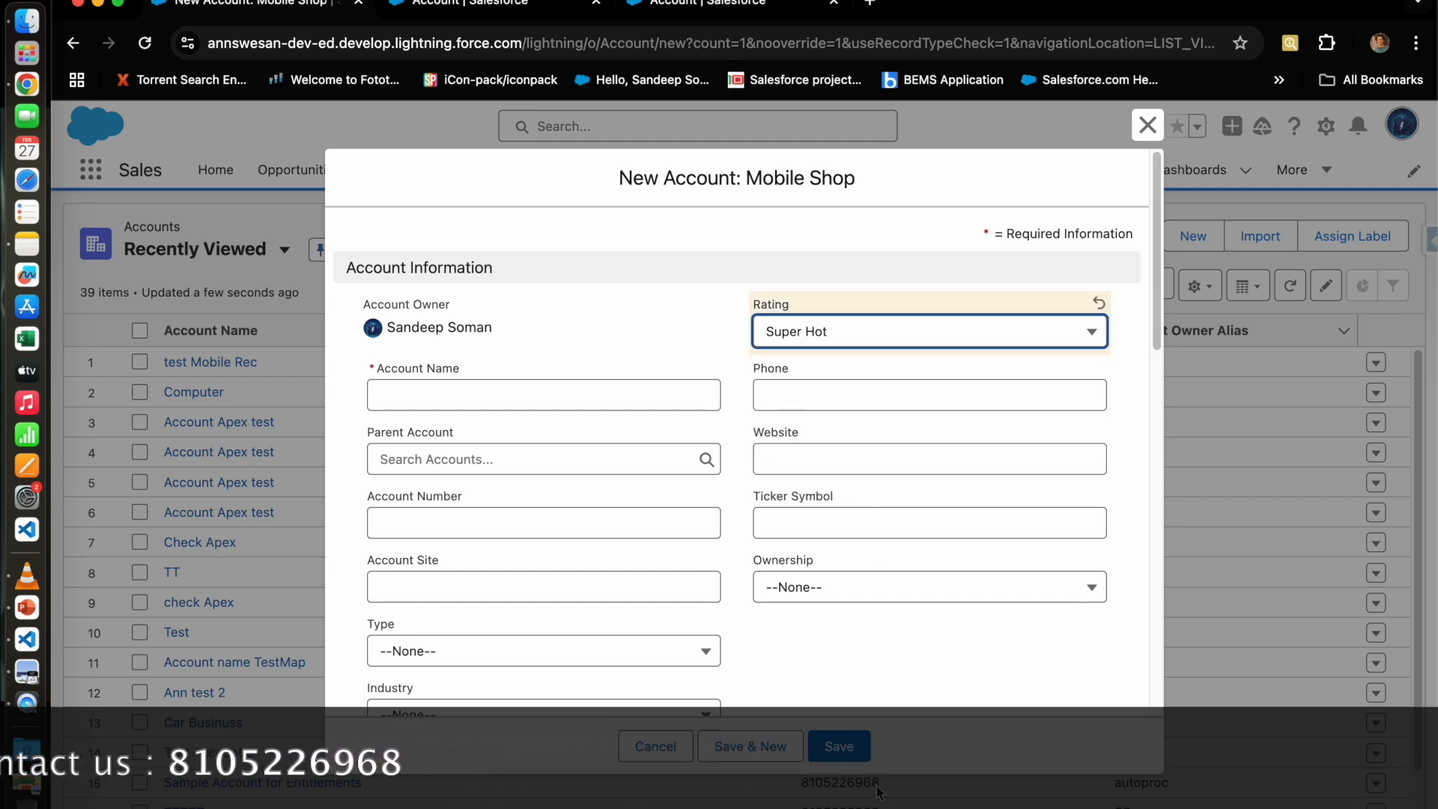
pyautogui.click(418, 386)
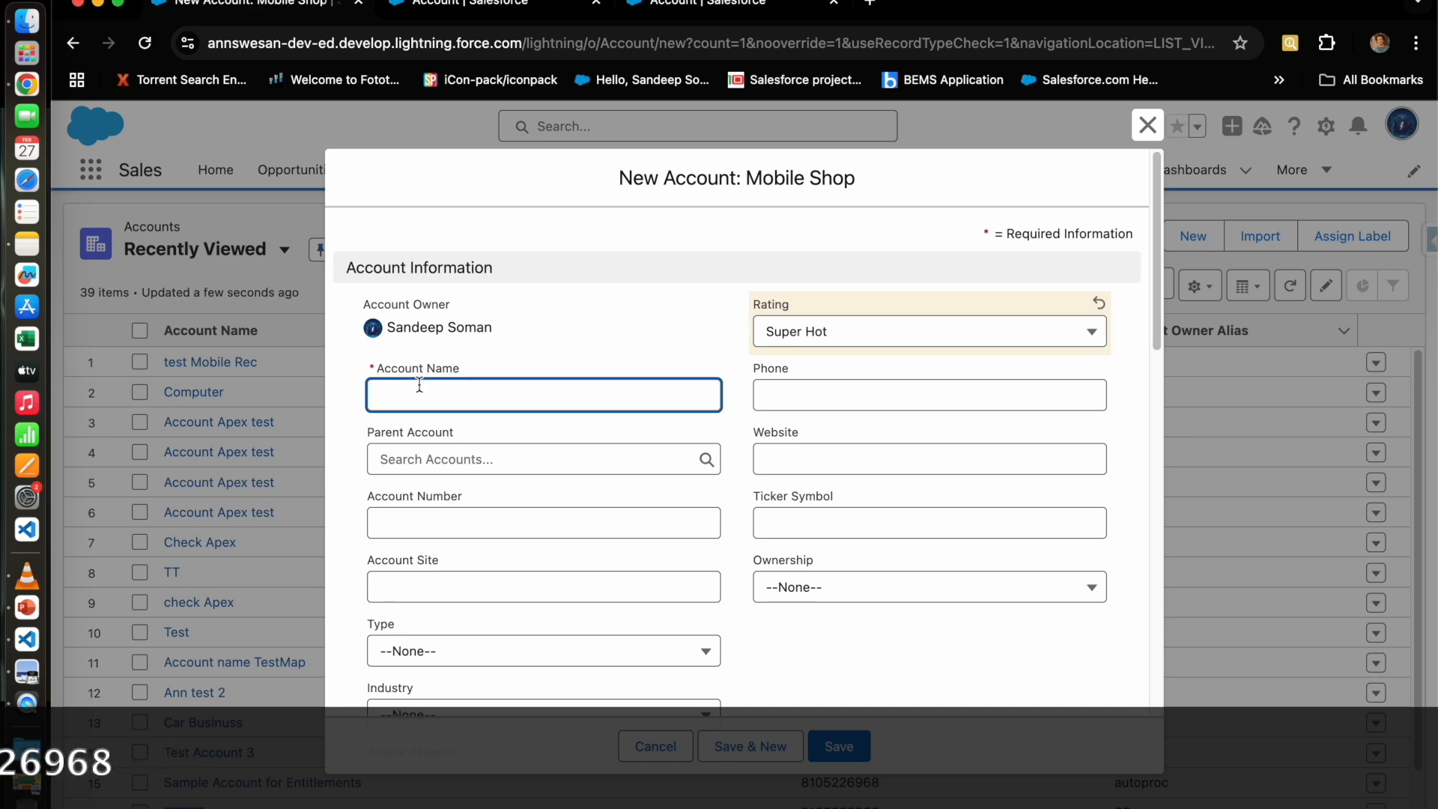
pyautogui.write('qwertyu')
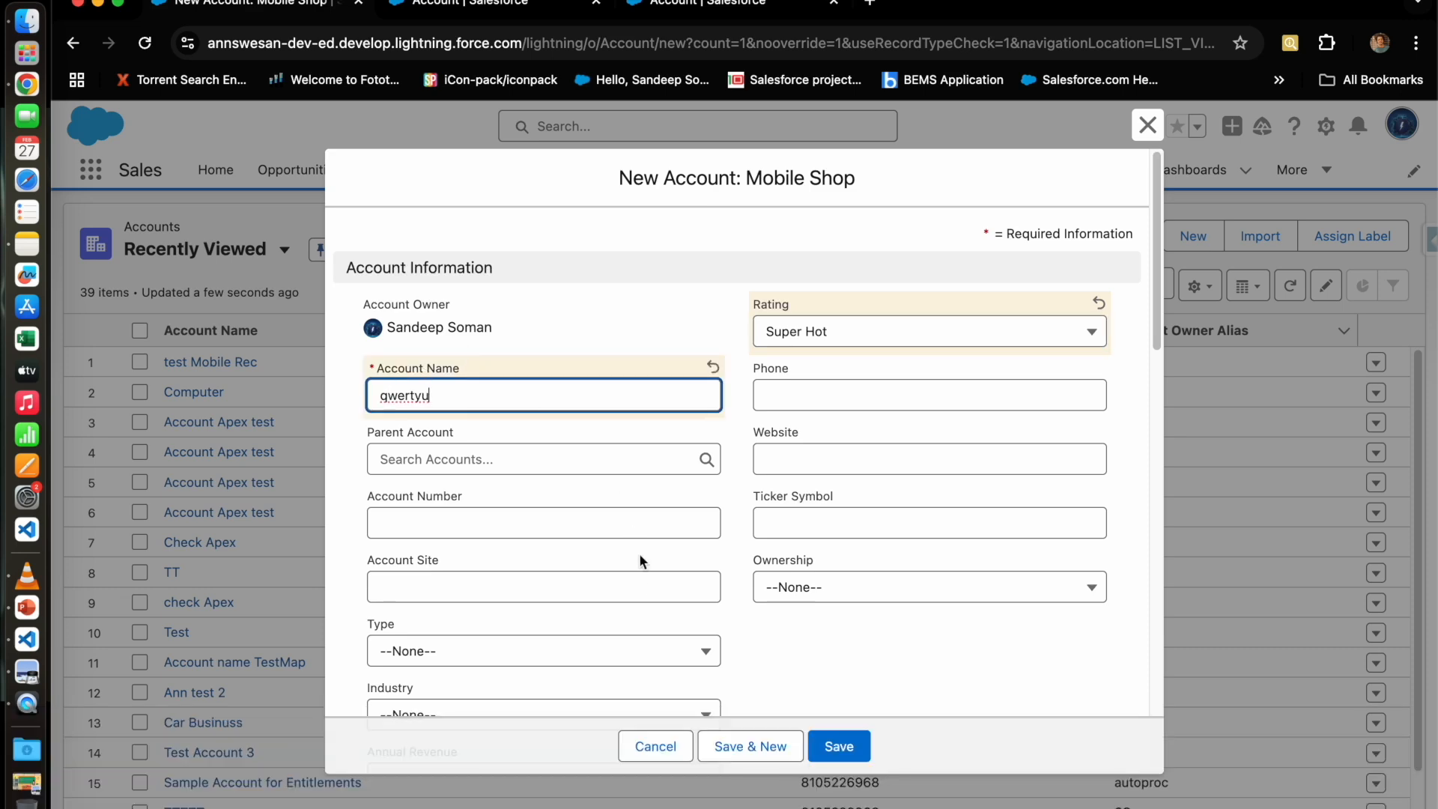
pyautogui.click(848, 744)
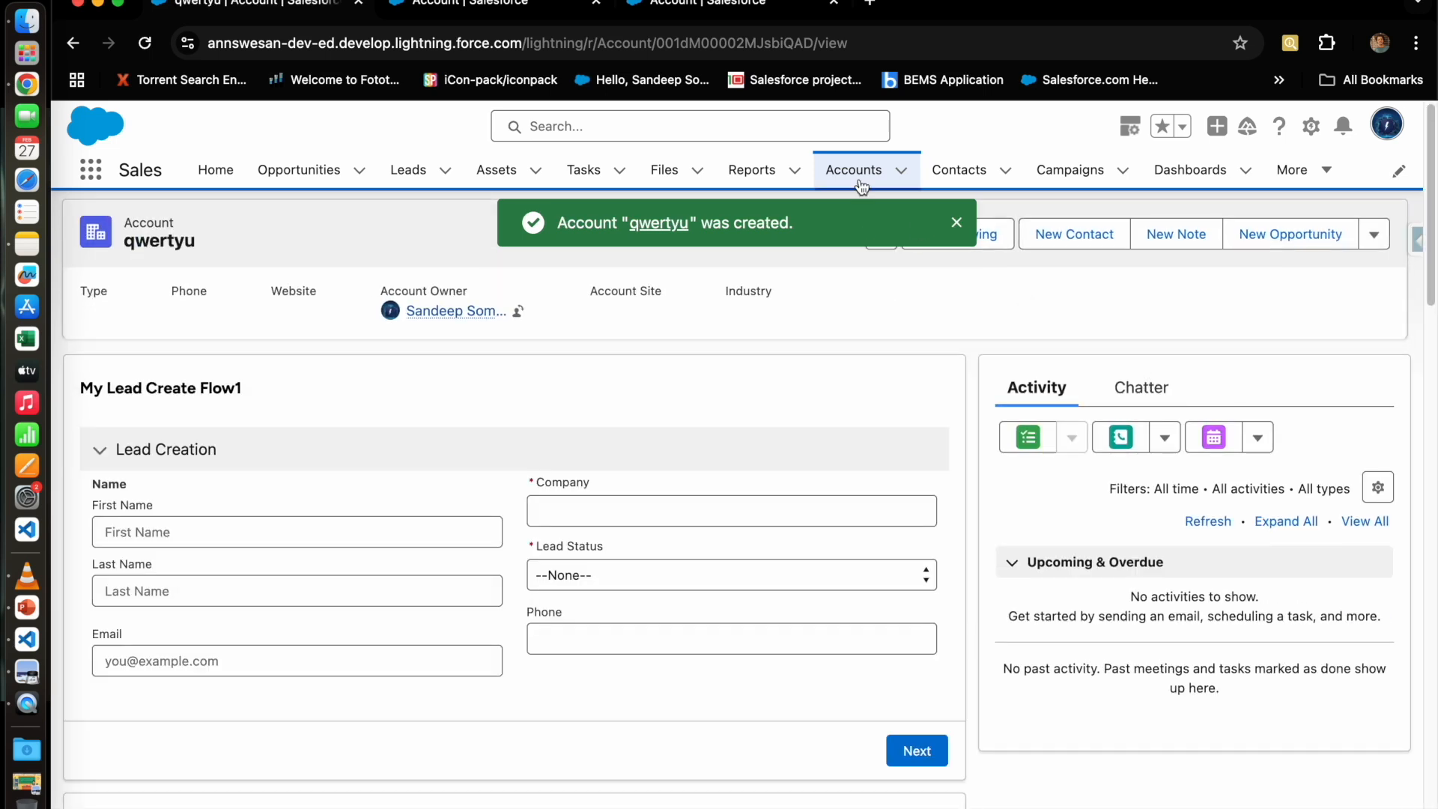
pyautogui.click(823, 180)
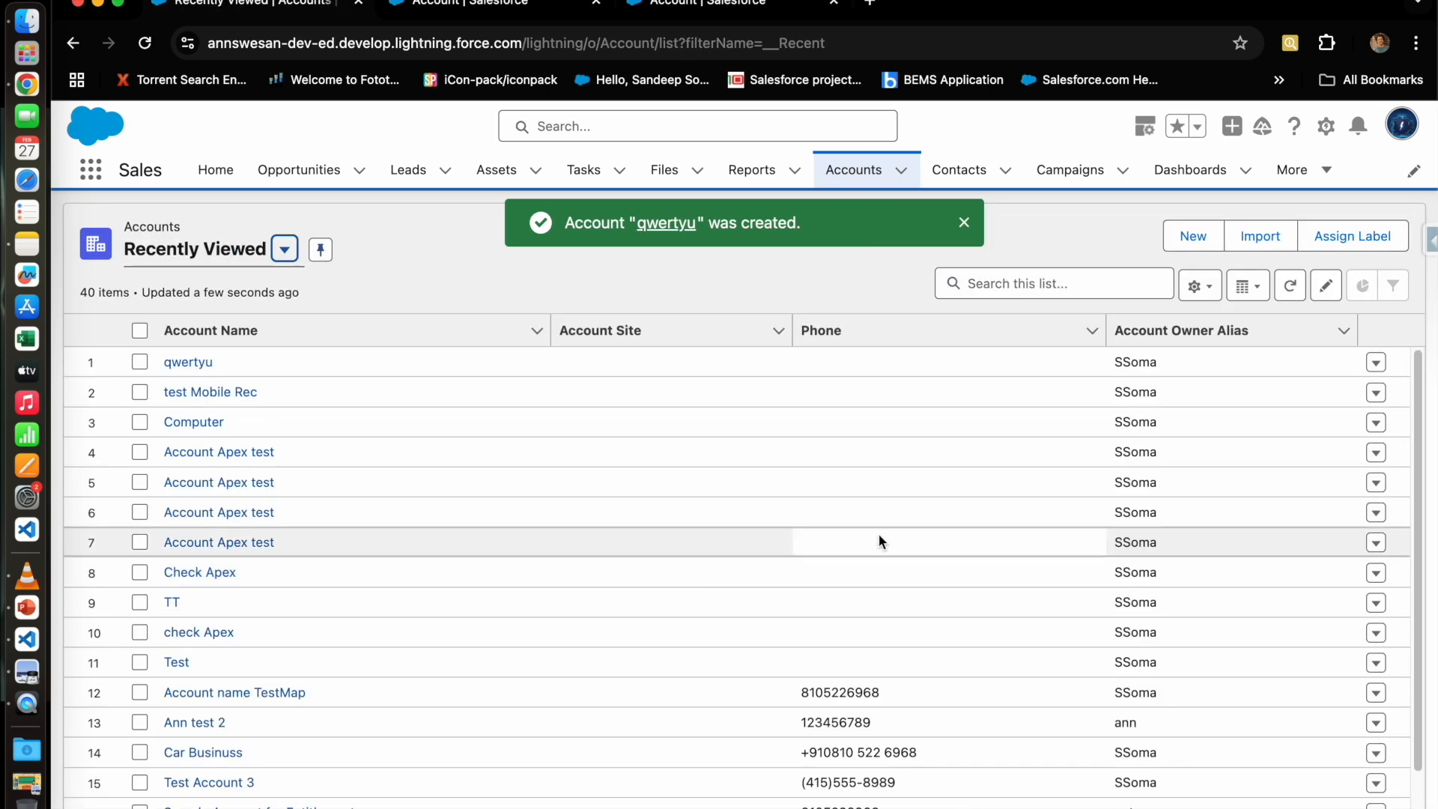
# Step: Create a Computer Shop account named 'qwer', changing its Rating from Warm to Hot
pyautogui.click(1193, 236)
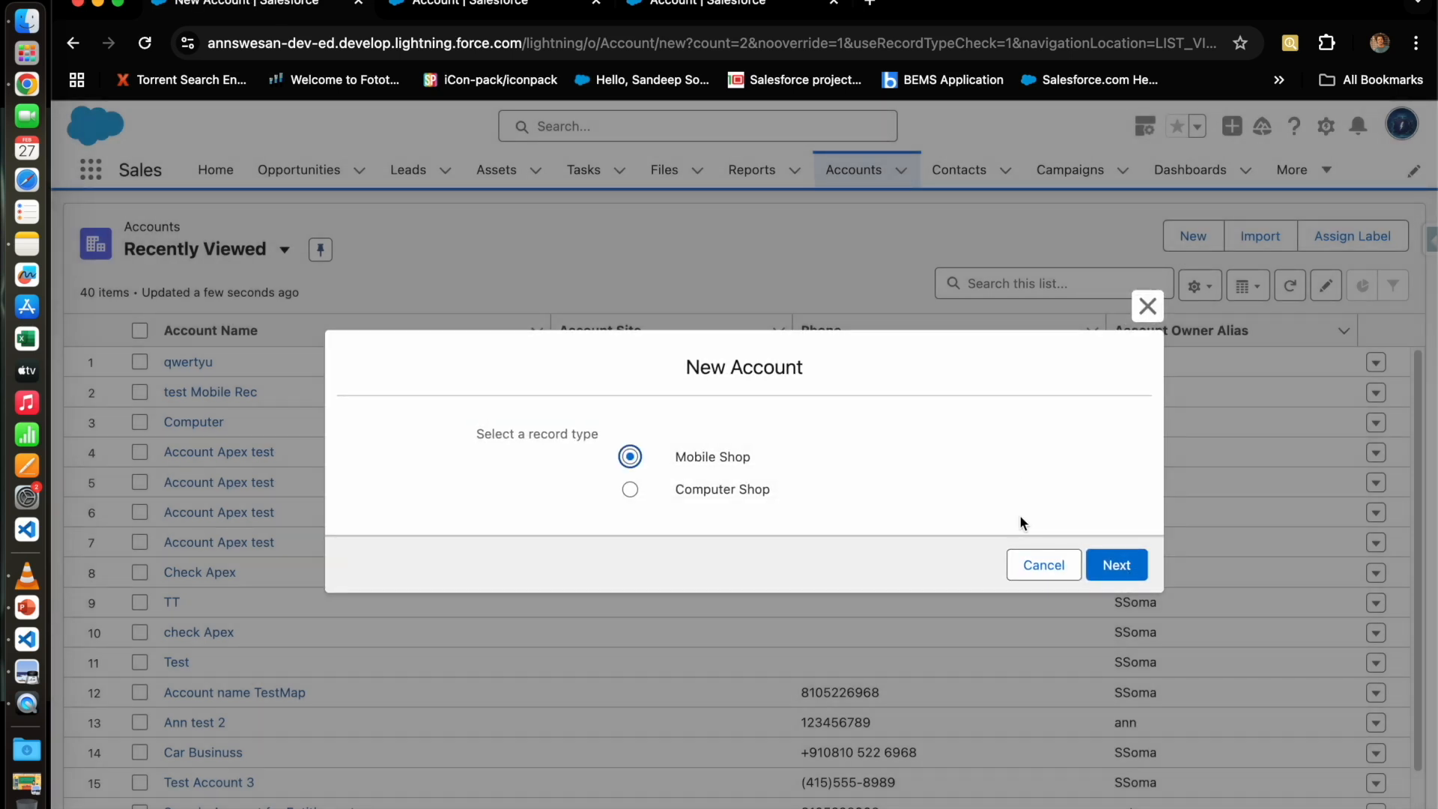
pyautogui.click(712, 489)
pyautogui.click(1119, 567)
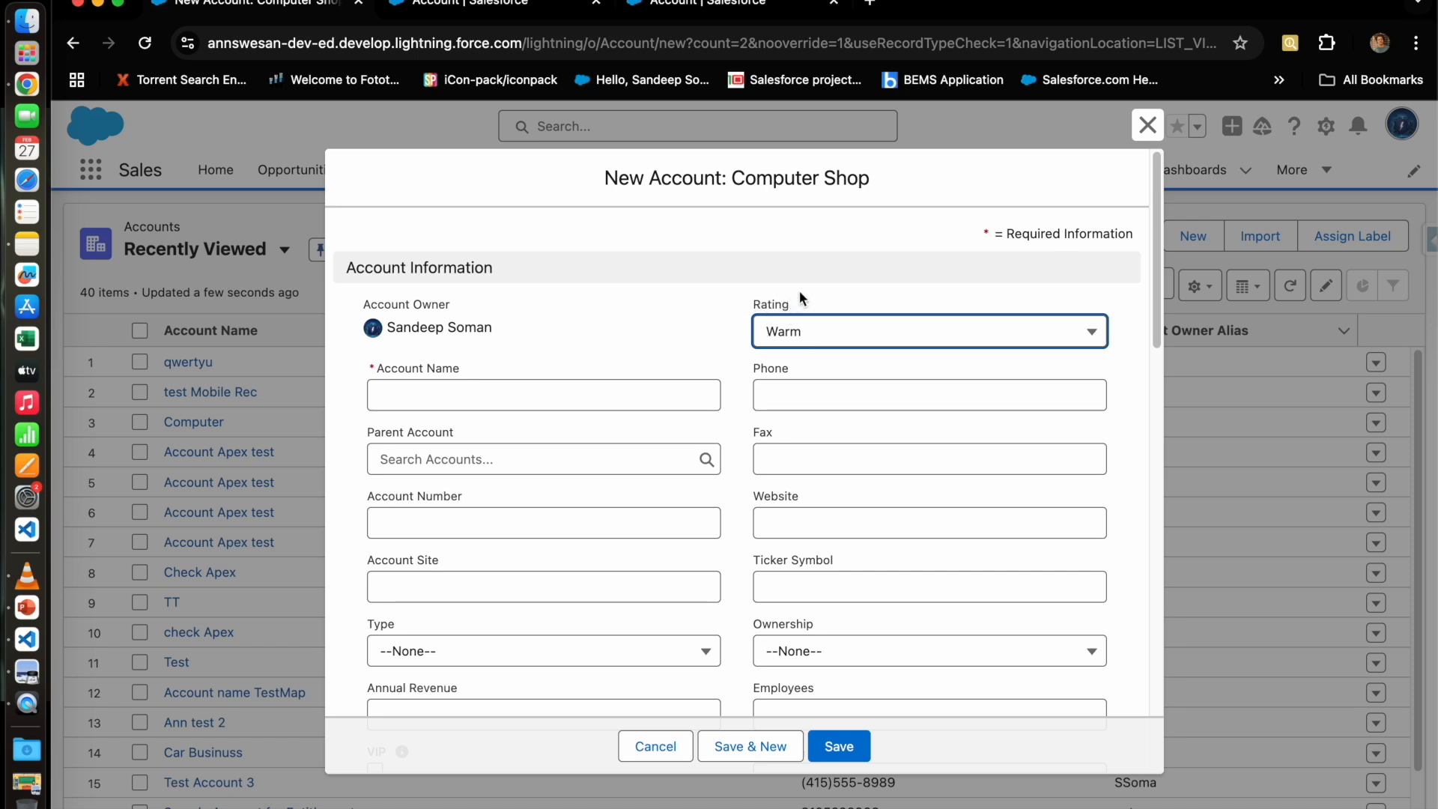
pyautogui.click(822, 335)
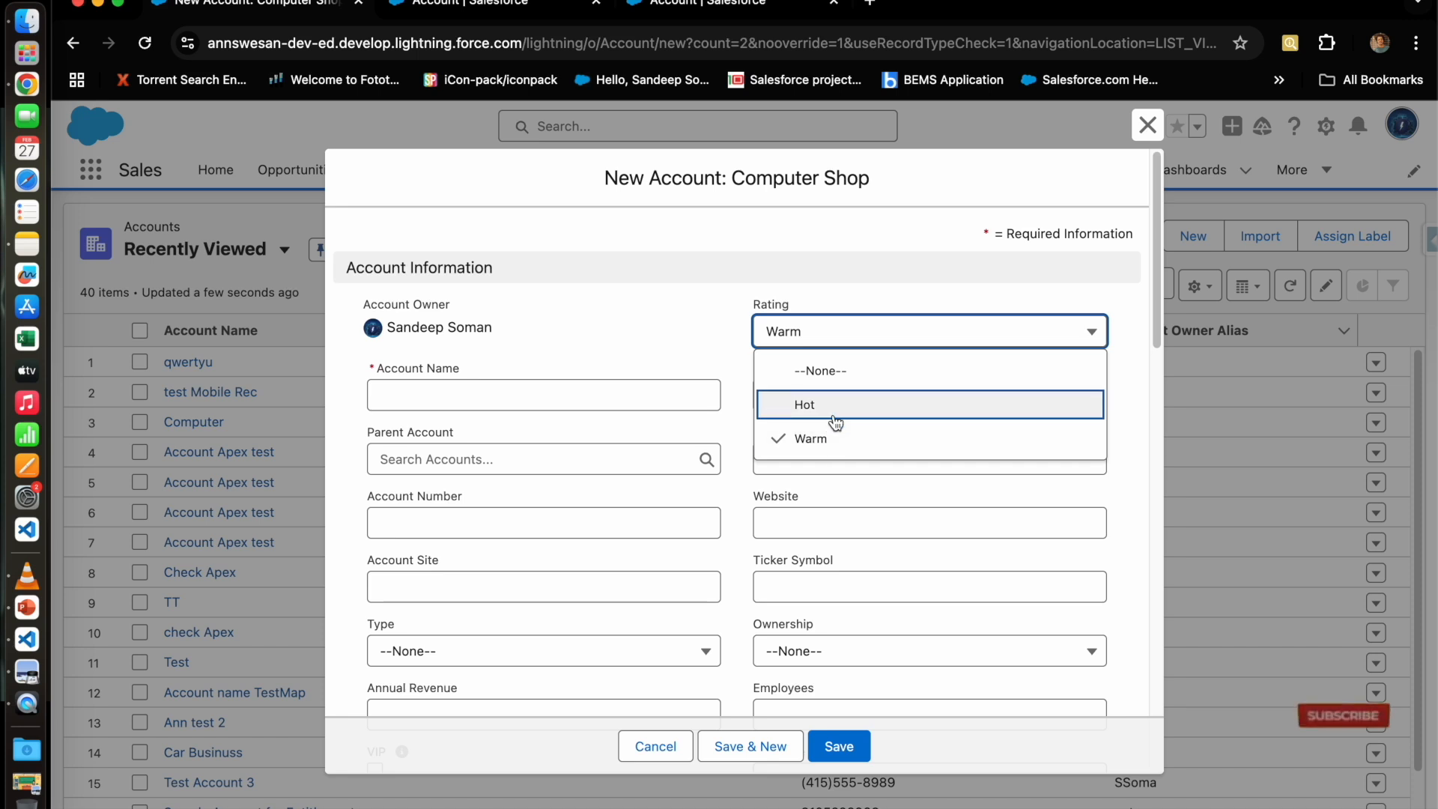
pyautogui.click(873, 410)
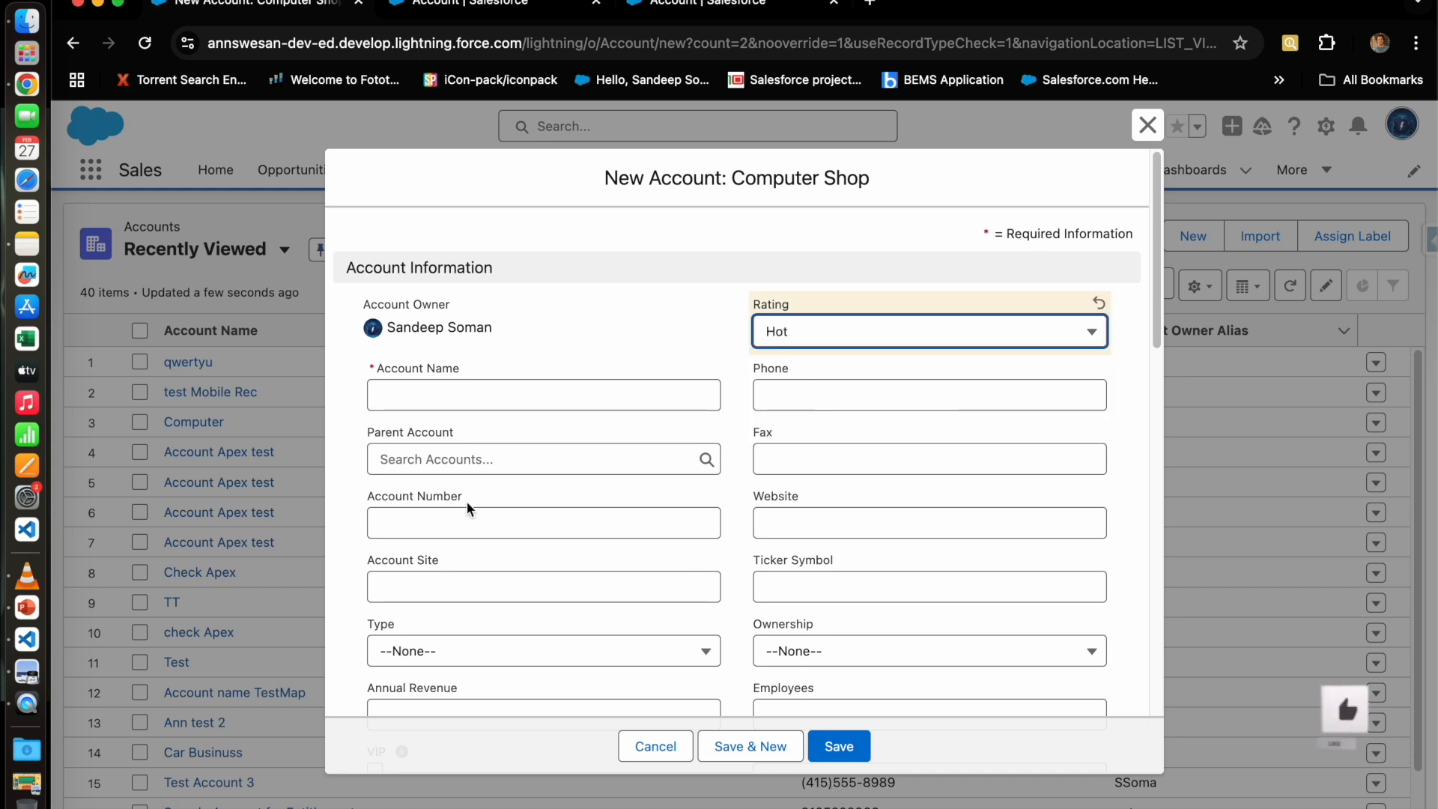
pyautogui.click(464, 395)
pyautogui.write('qwer')
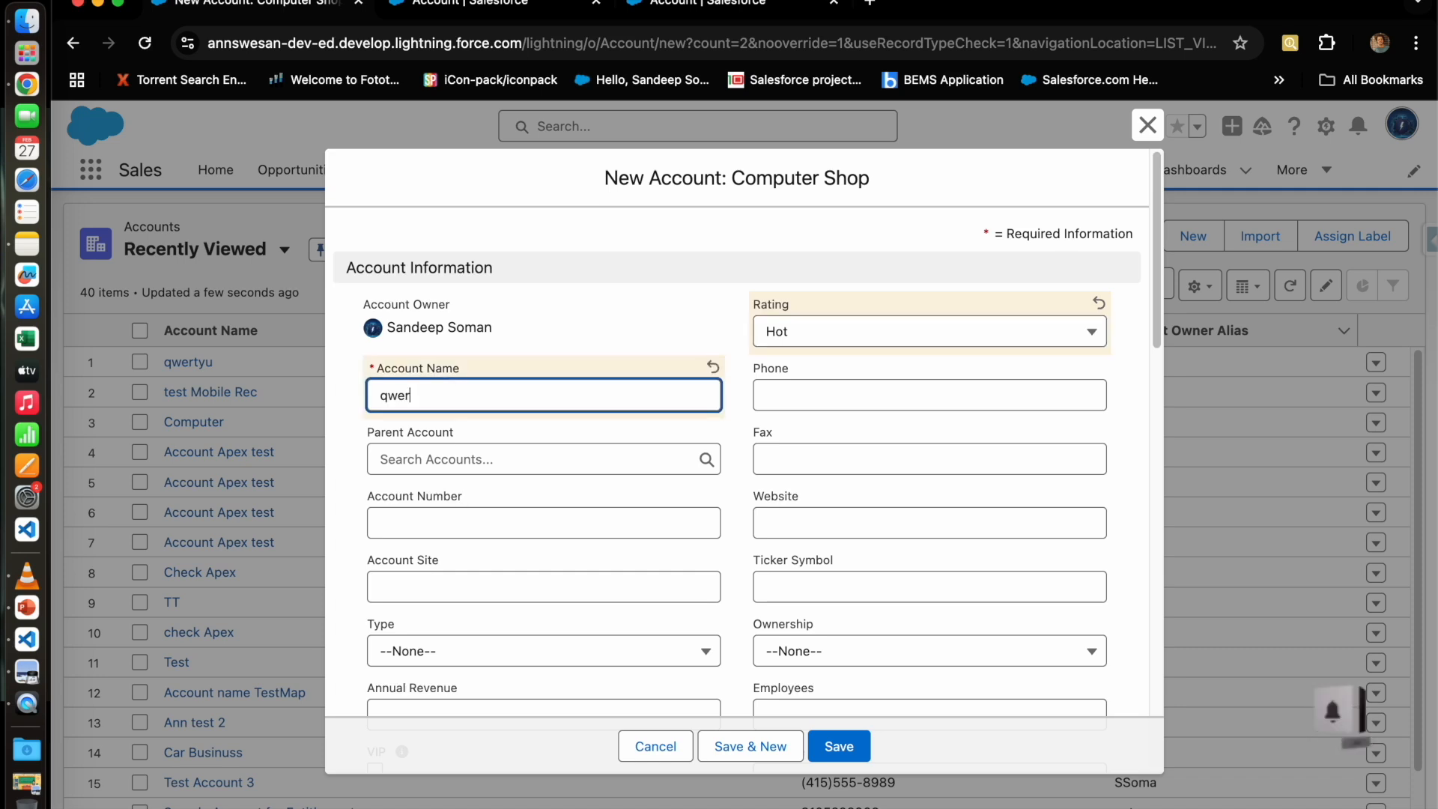
pyautogui.click(860, 744)
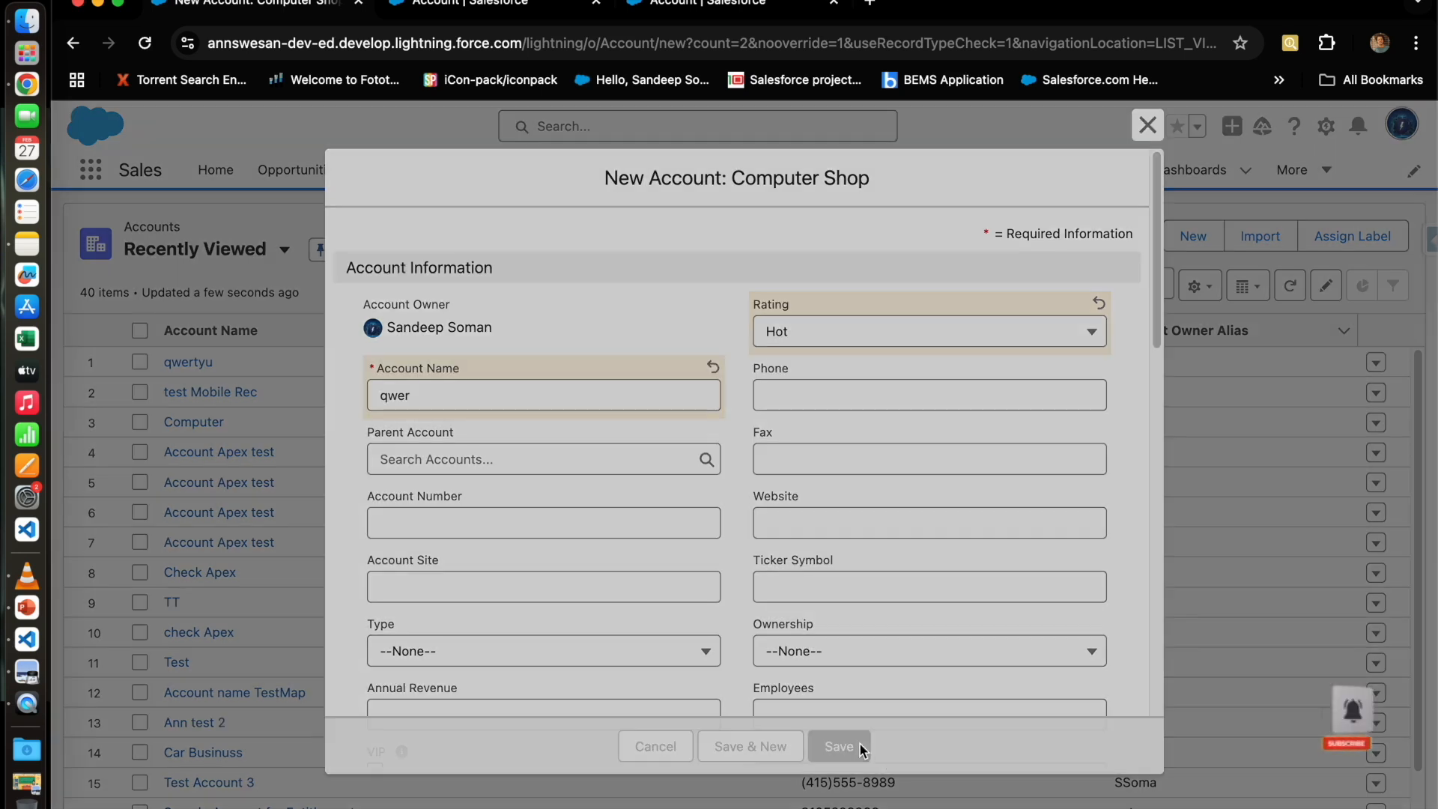
pyautogui.scroll(-10, 756, 707)
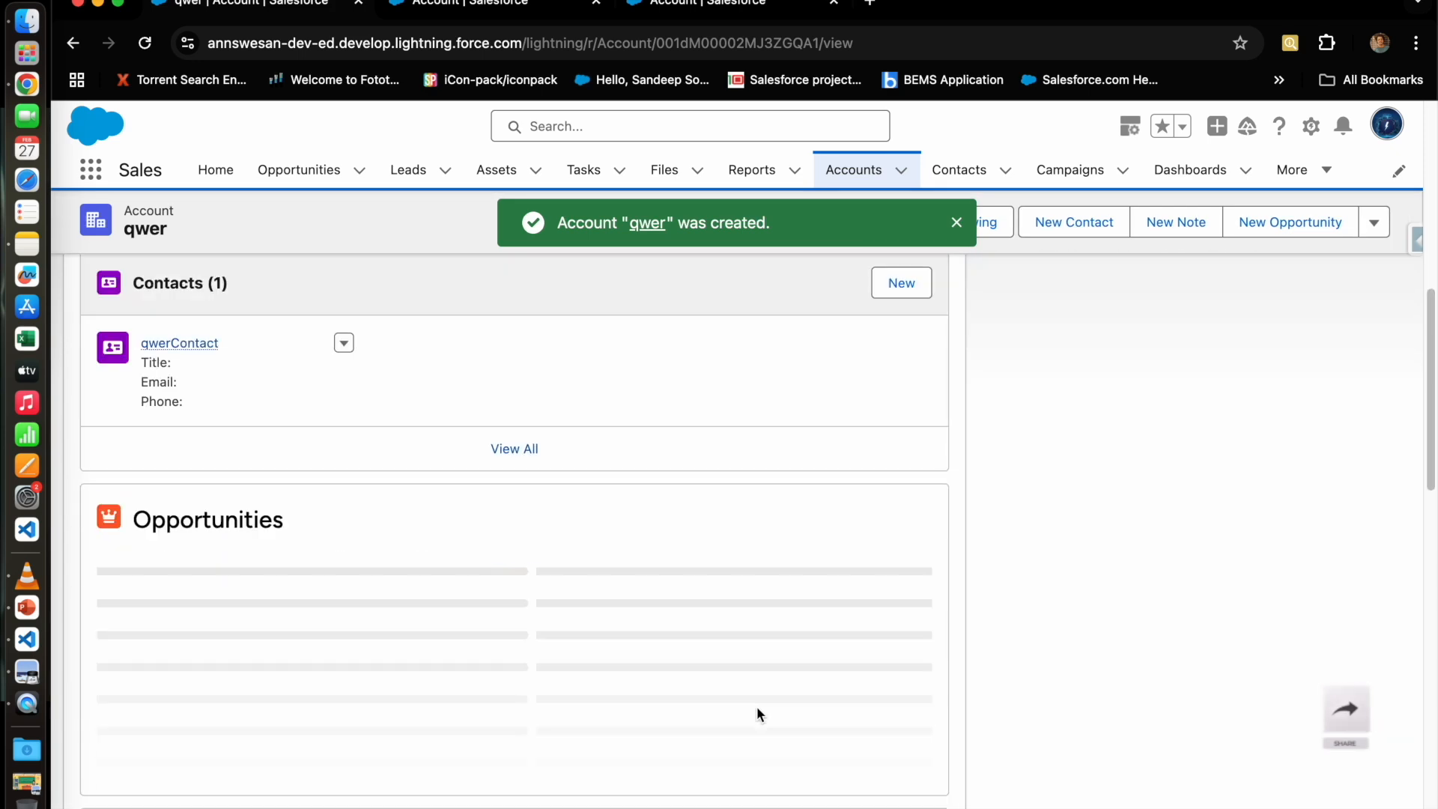
pyautogui.scroll(2, 259, 524)
pyautogui.scroll(8, 254, 465)
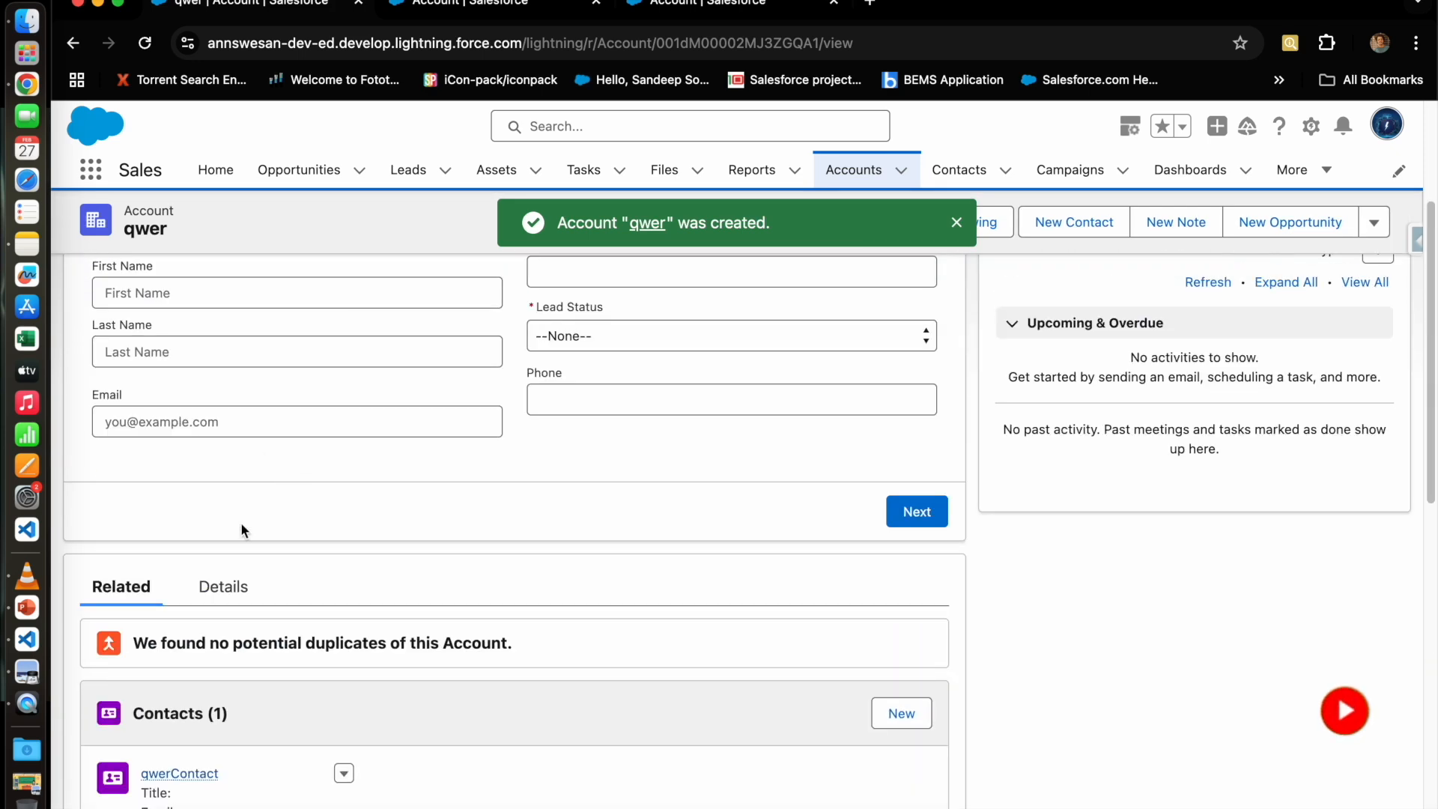